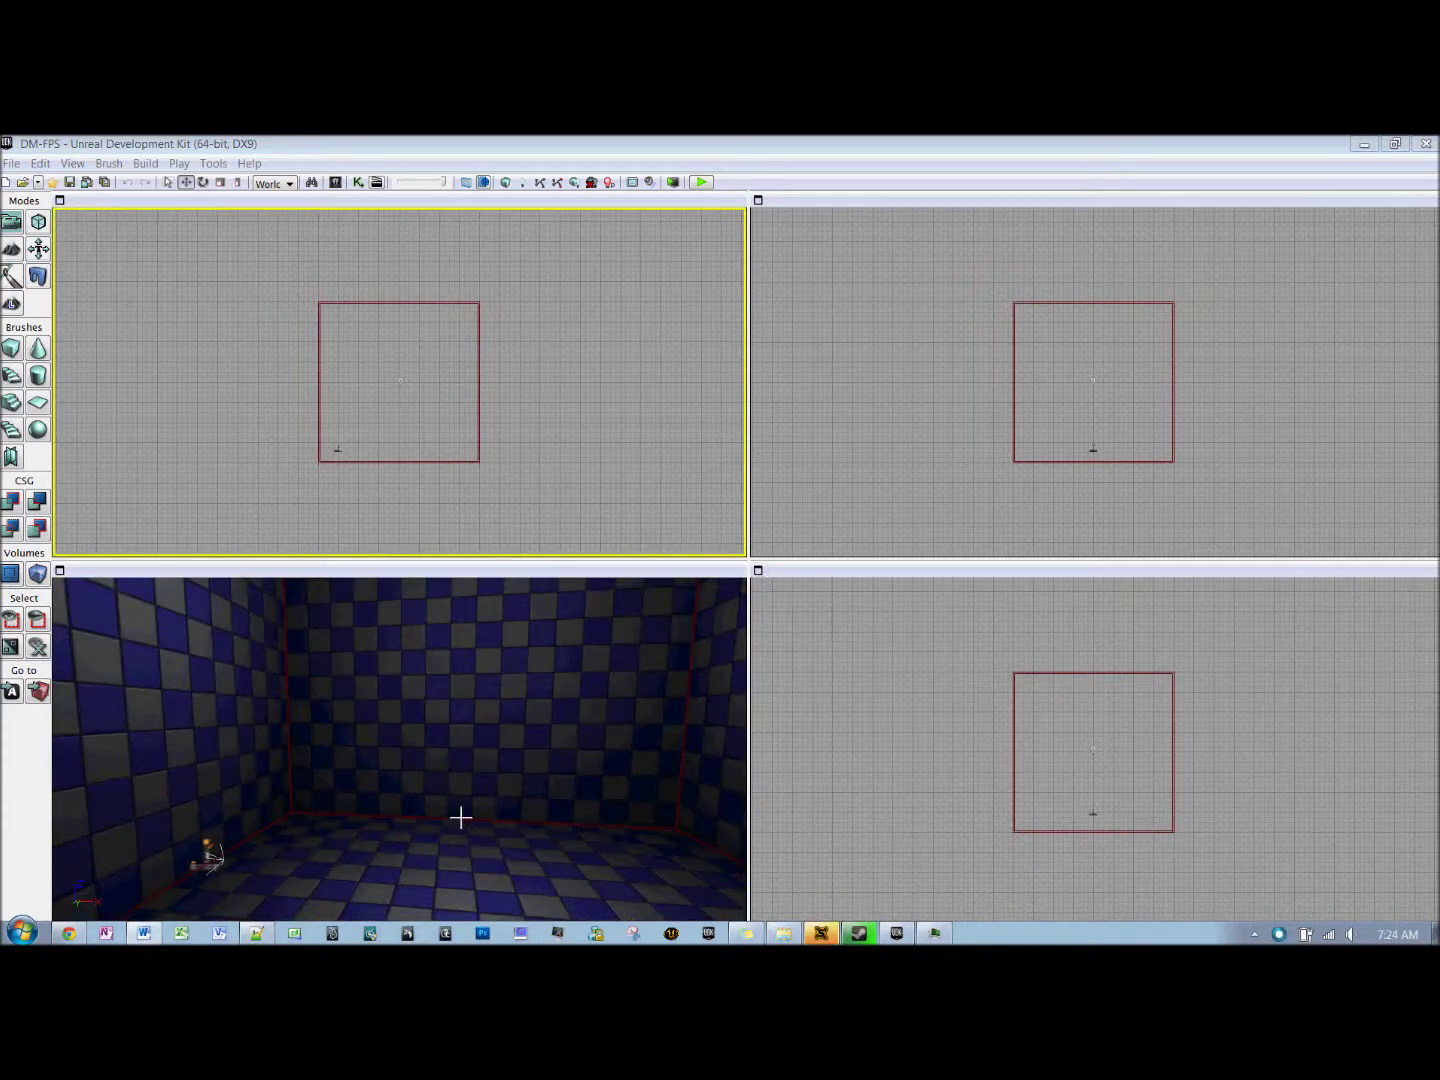
Step: Add a trigger actor on the checkered room floor and nudge it slightly
{"action": "left_click_drag", "start_coordinate": [459, 816], "coordinate": [427, 788]}
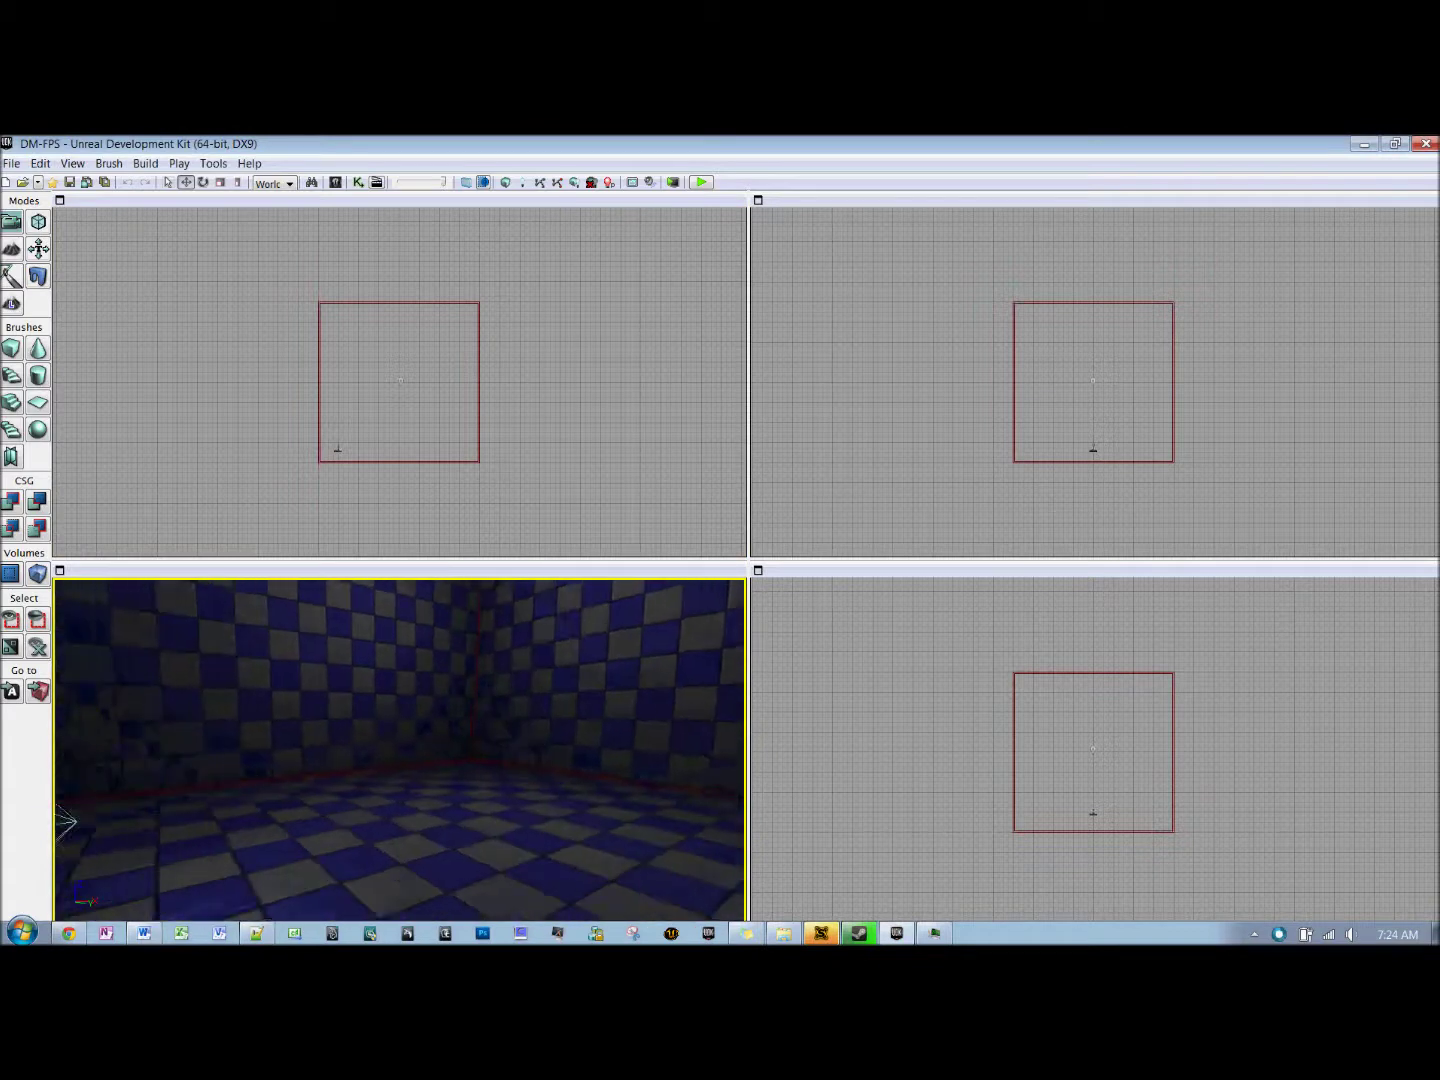
{"action": "left_click_drag", "start_coordinate": [428, 788], "coordinate": [607, 794]}
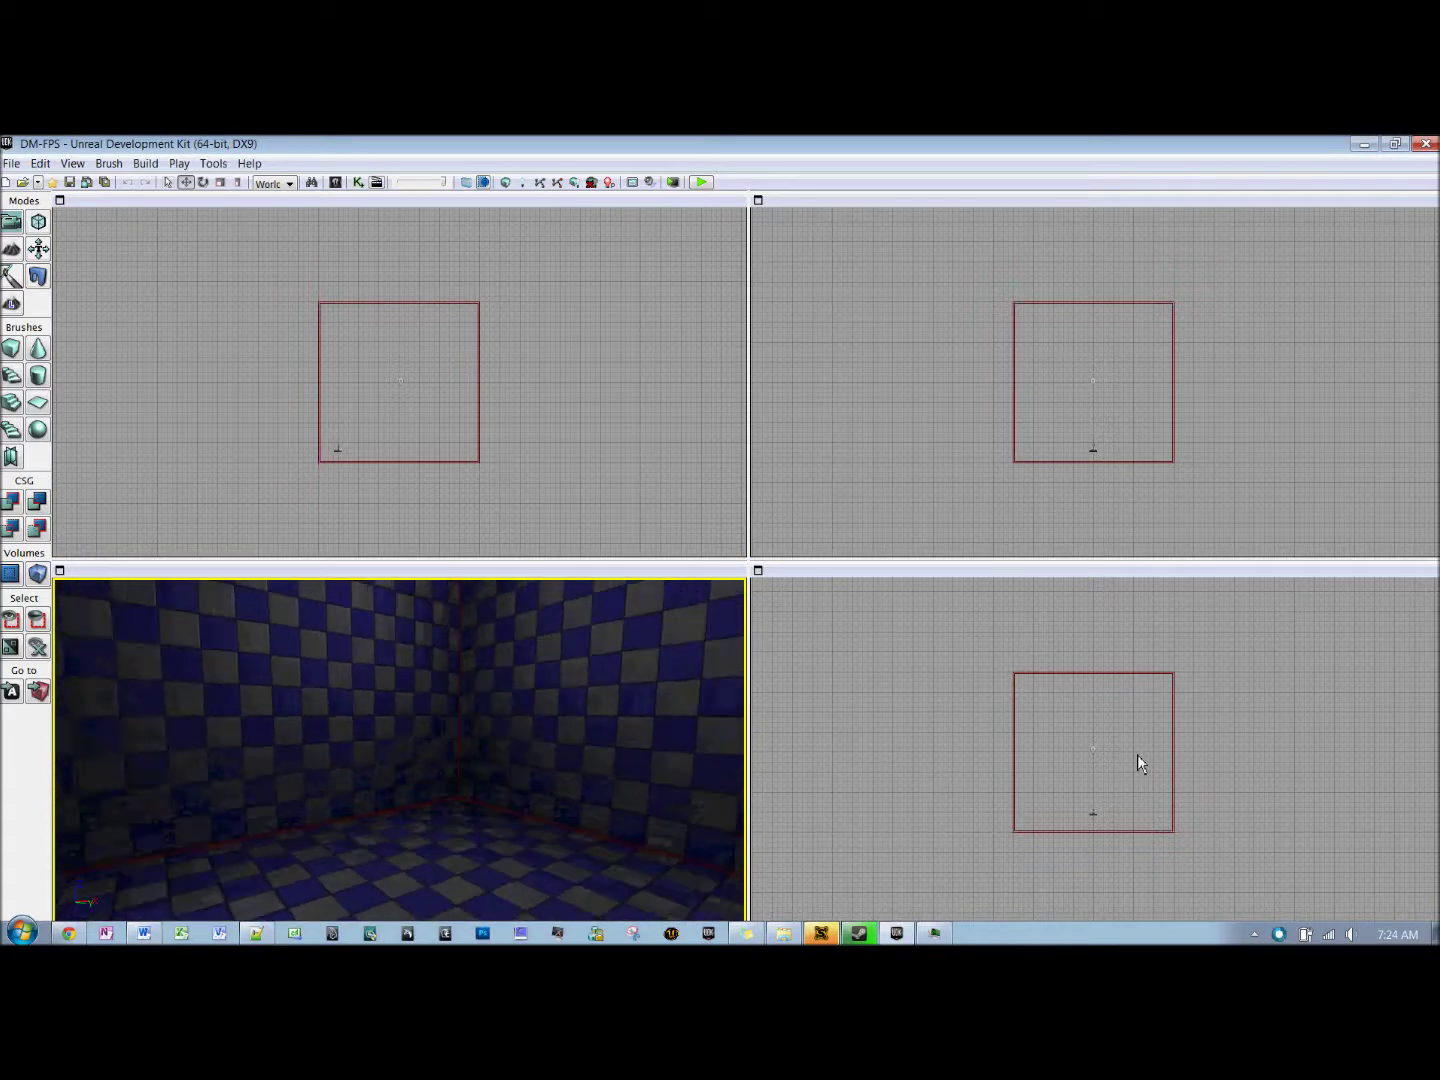
{"action": "left_click_drag", "start_coordinate": [524, 840], "coordinate": [524, 840]}
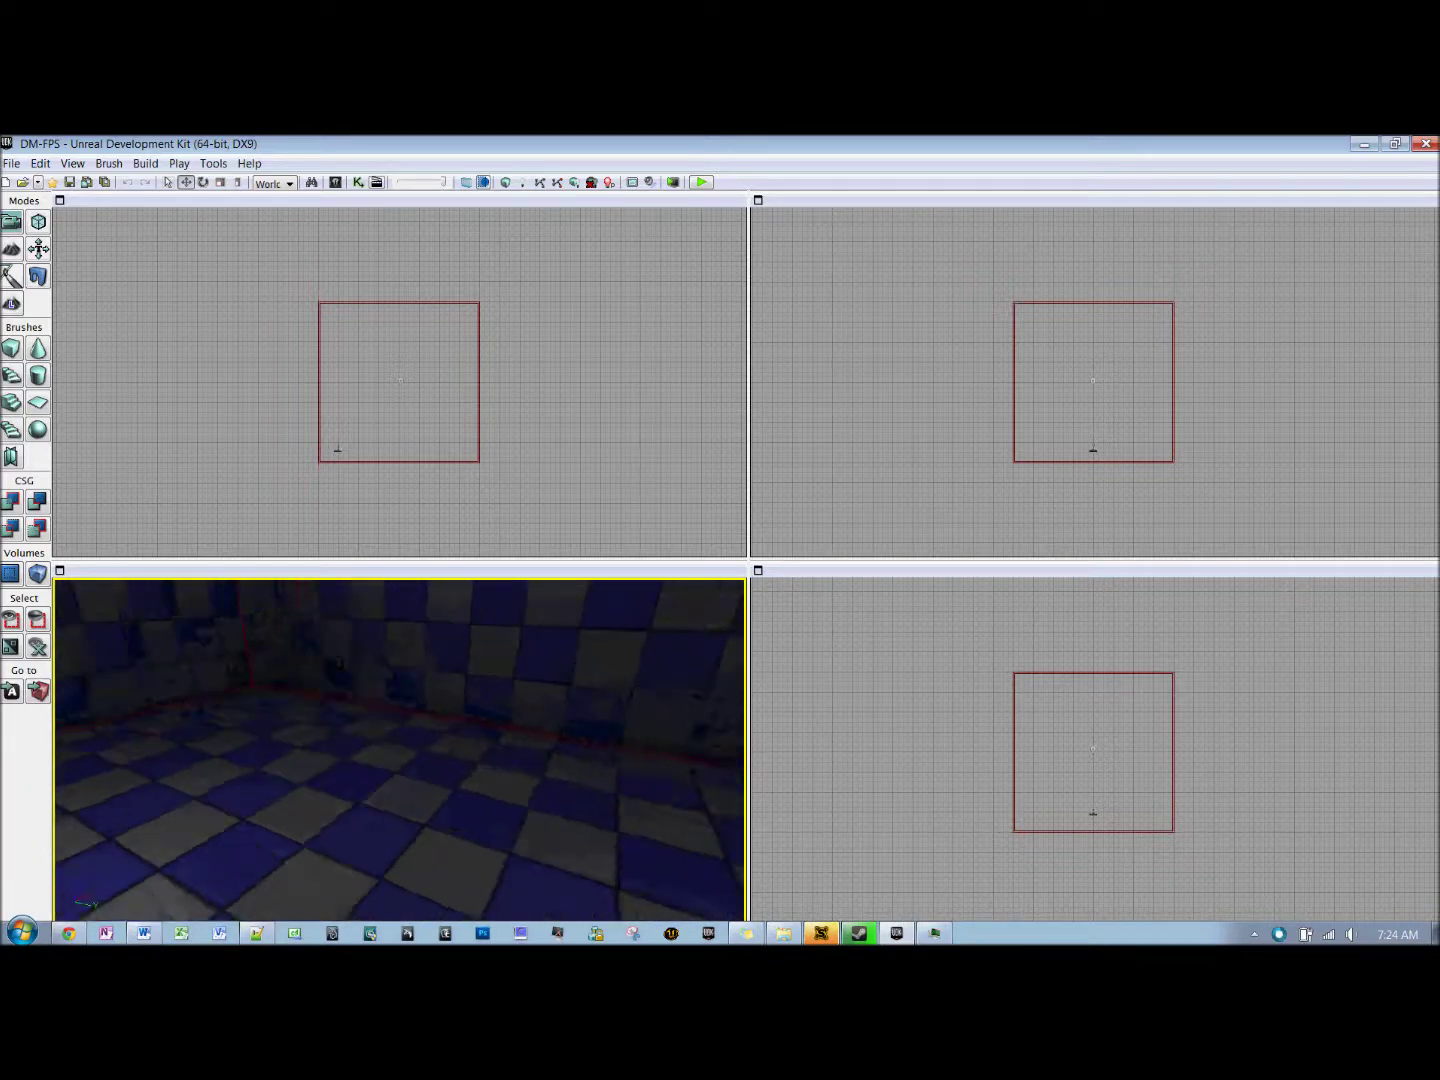
{"action": "left_click_drag", "start_coordinate": [357, 812], "coordinate": [357, 813]}
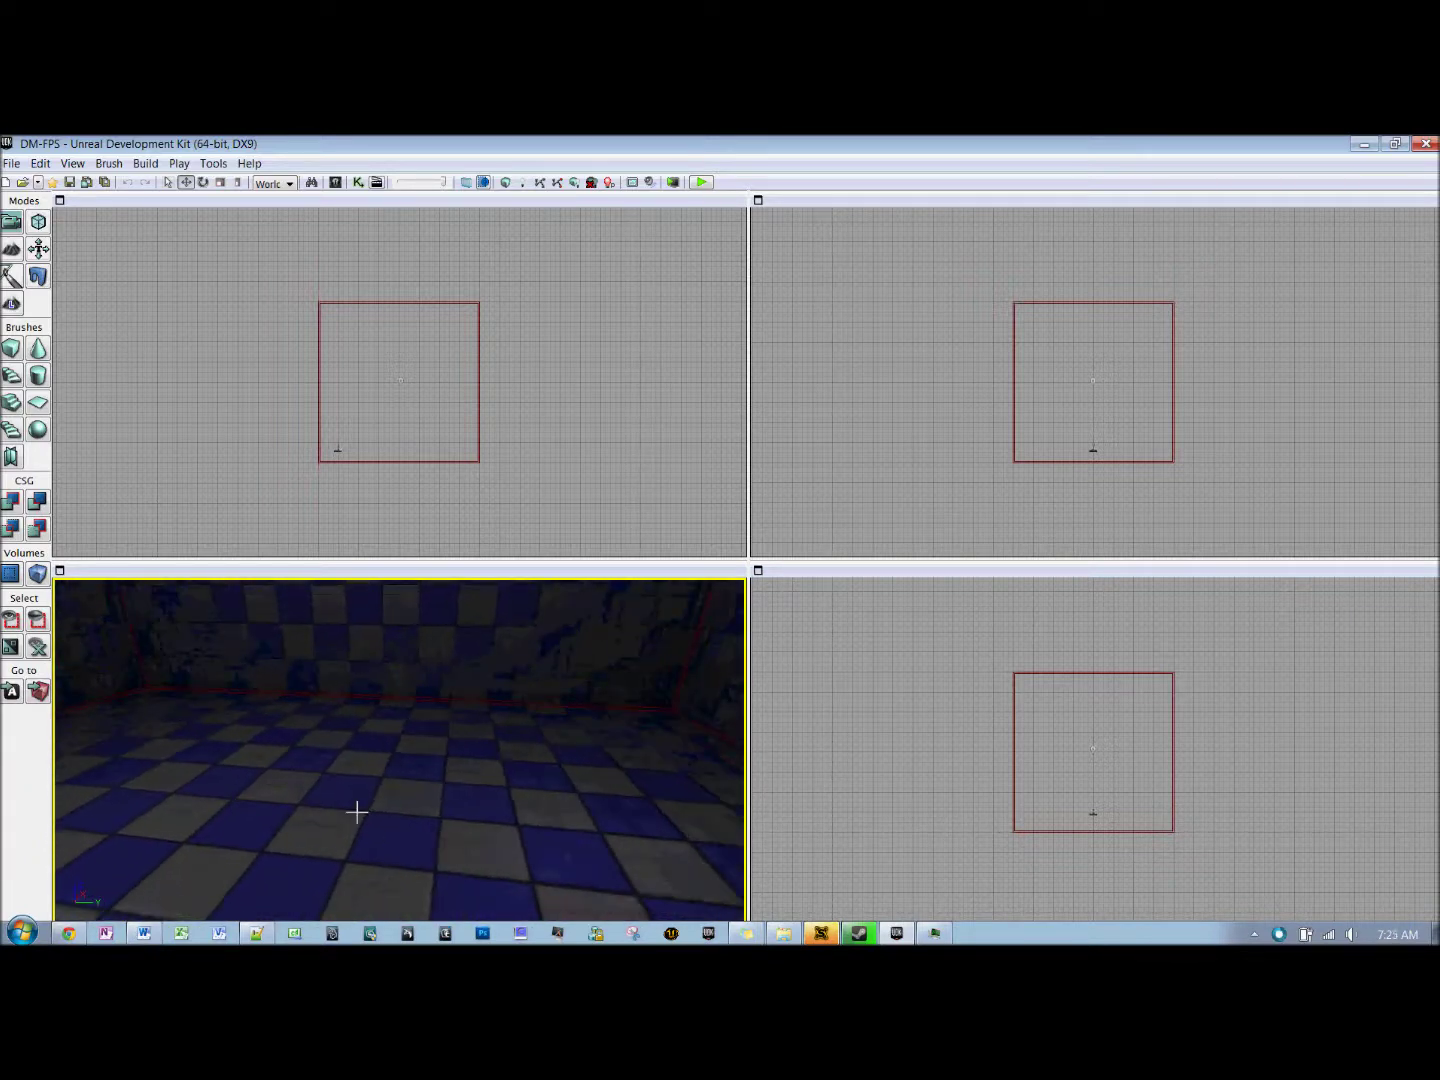
{"action": "right_click", "coordinate": [377, 752]}
{"action": "mouse_move", "coordinate": [416, 668]}
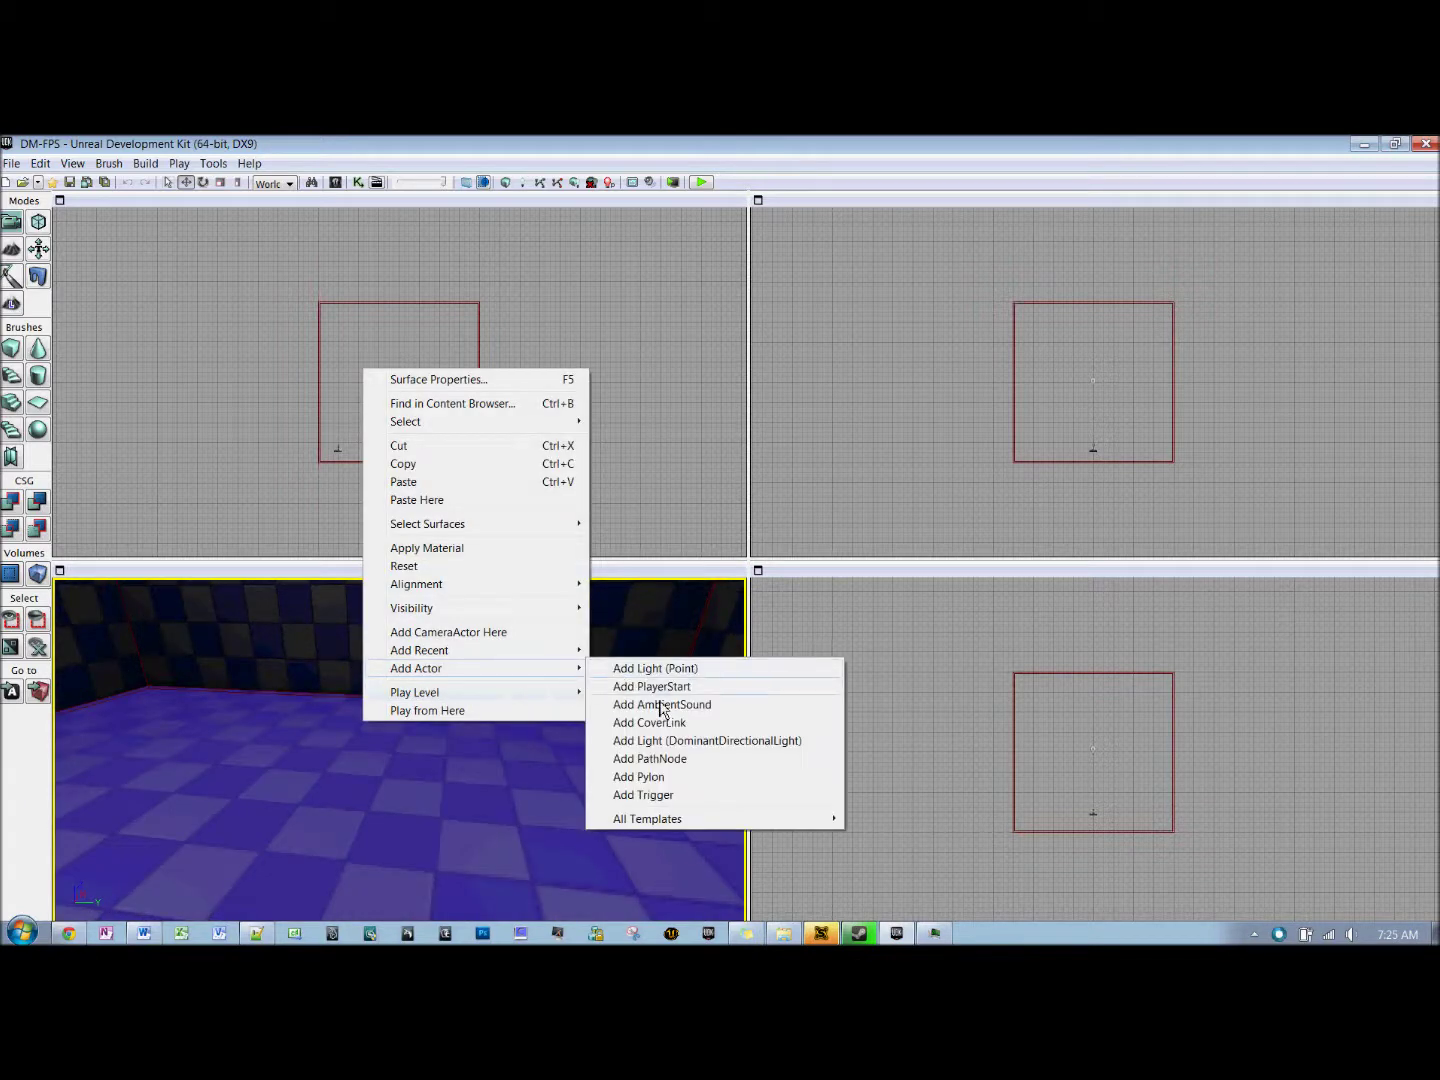
{"action": "left_click", "coordinate": [658, 794]}
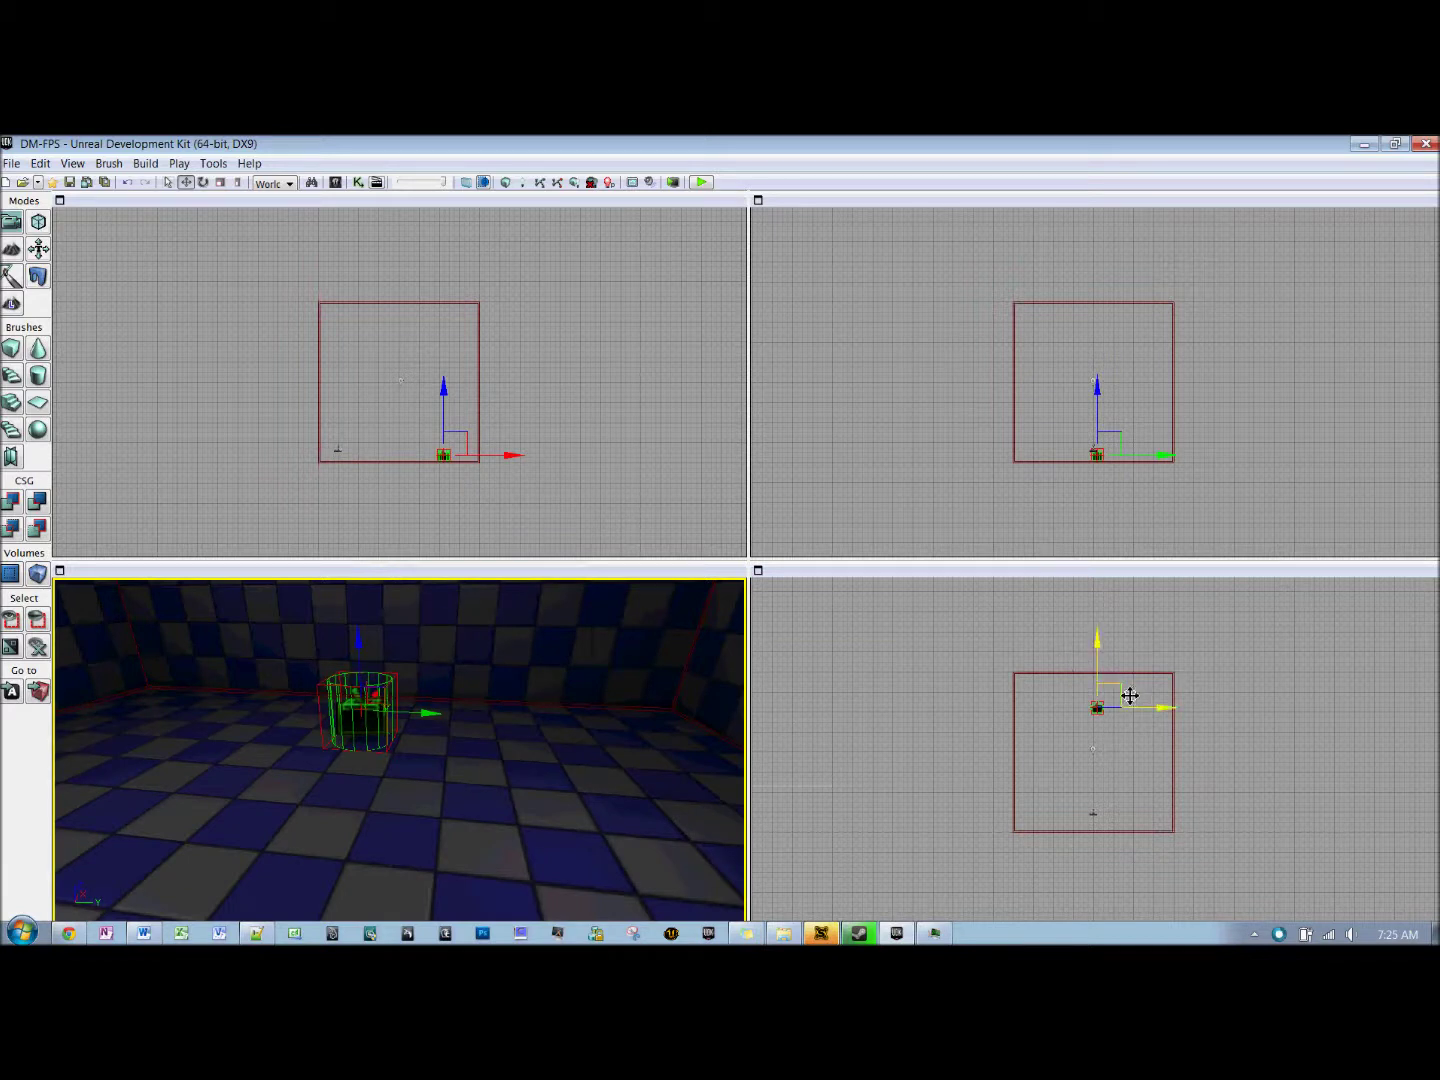
{"action": "left_click_drag", "start_coordinate": [1131, 692], "coordinate": [1127, 699]}
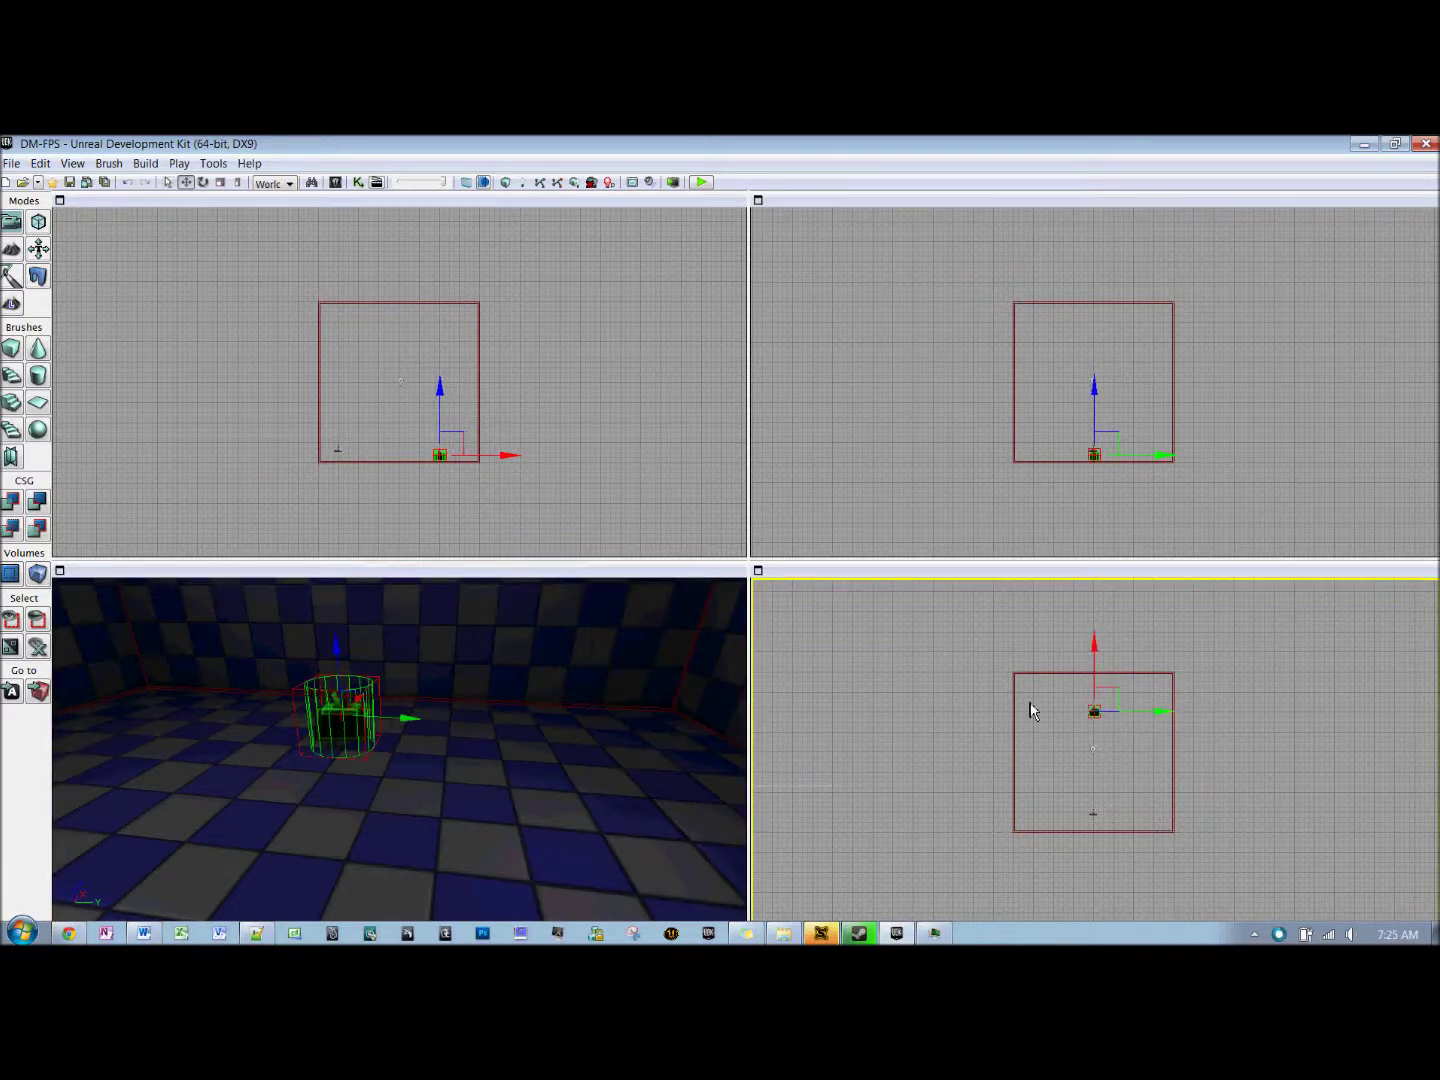
{"action": "left_click", "coordinate": [371, 742]}
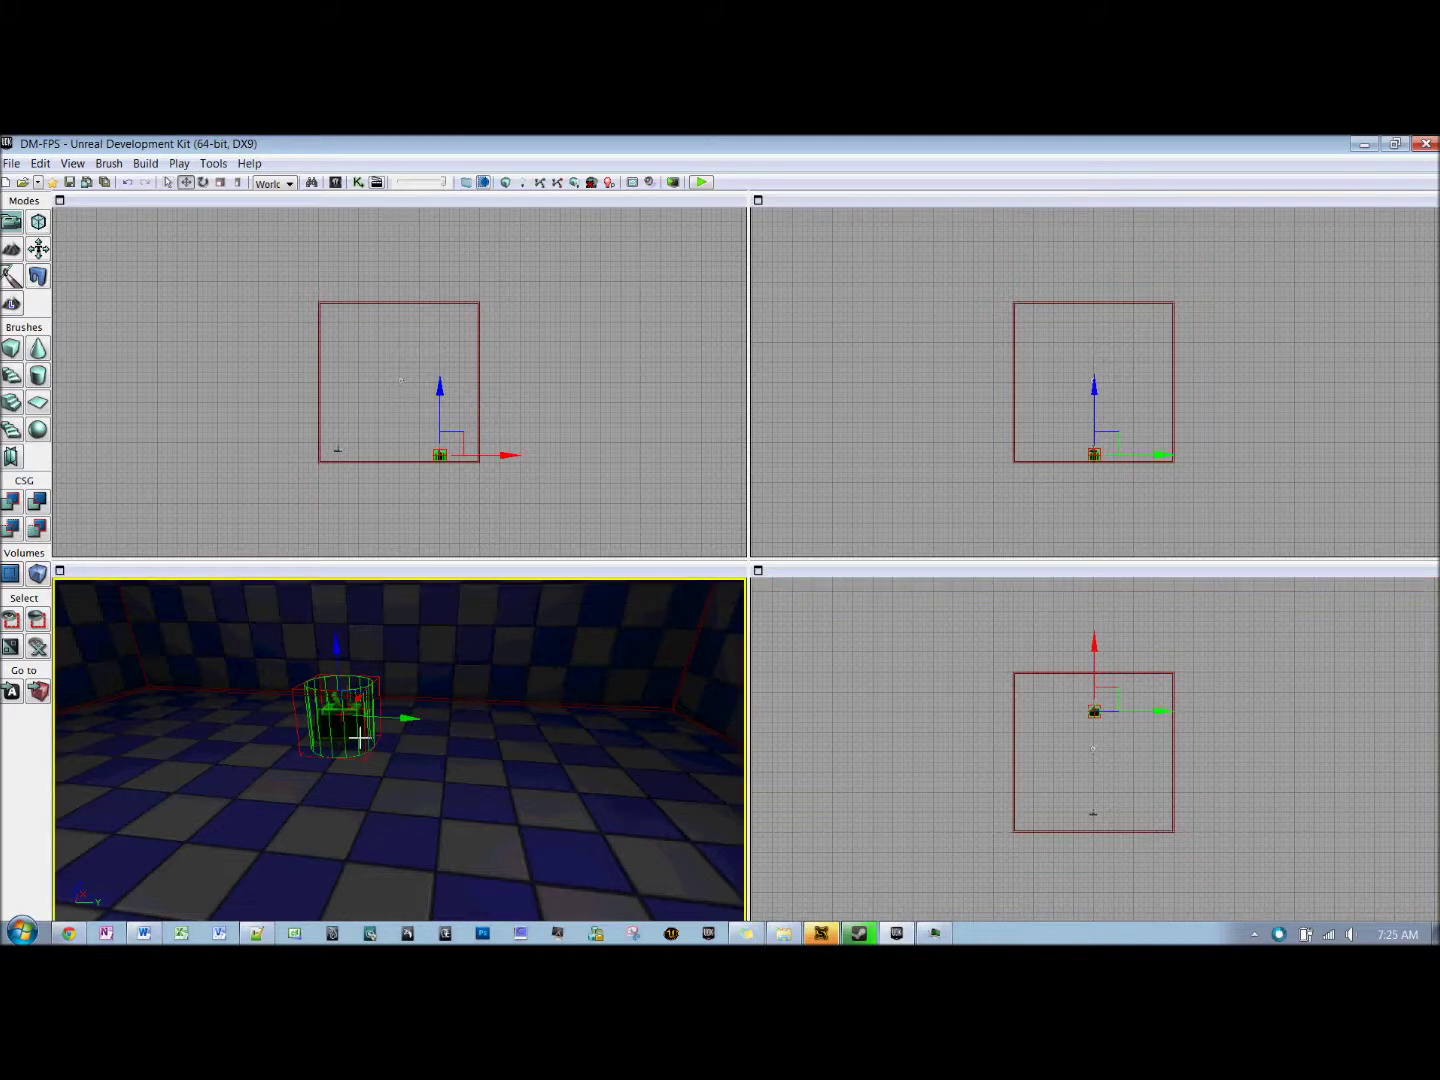
Step: Uncheck Display > Hidden in the trigger's properties so it shows in game
{"action": "double_click", "coordinate": [360, 737]}
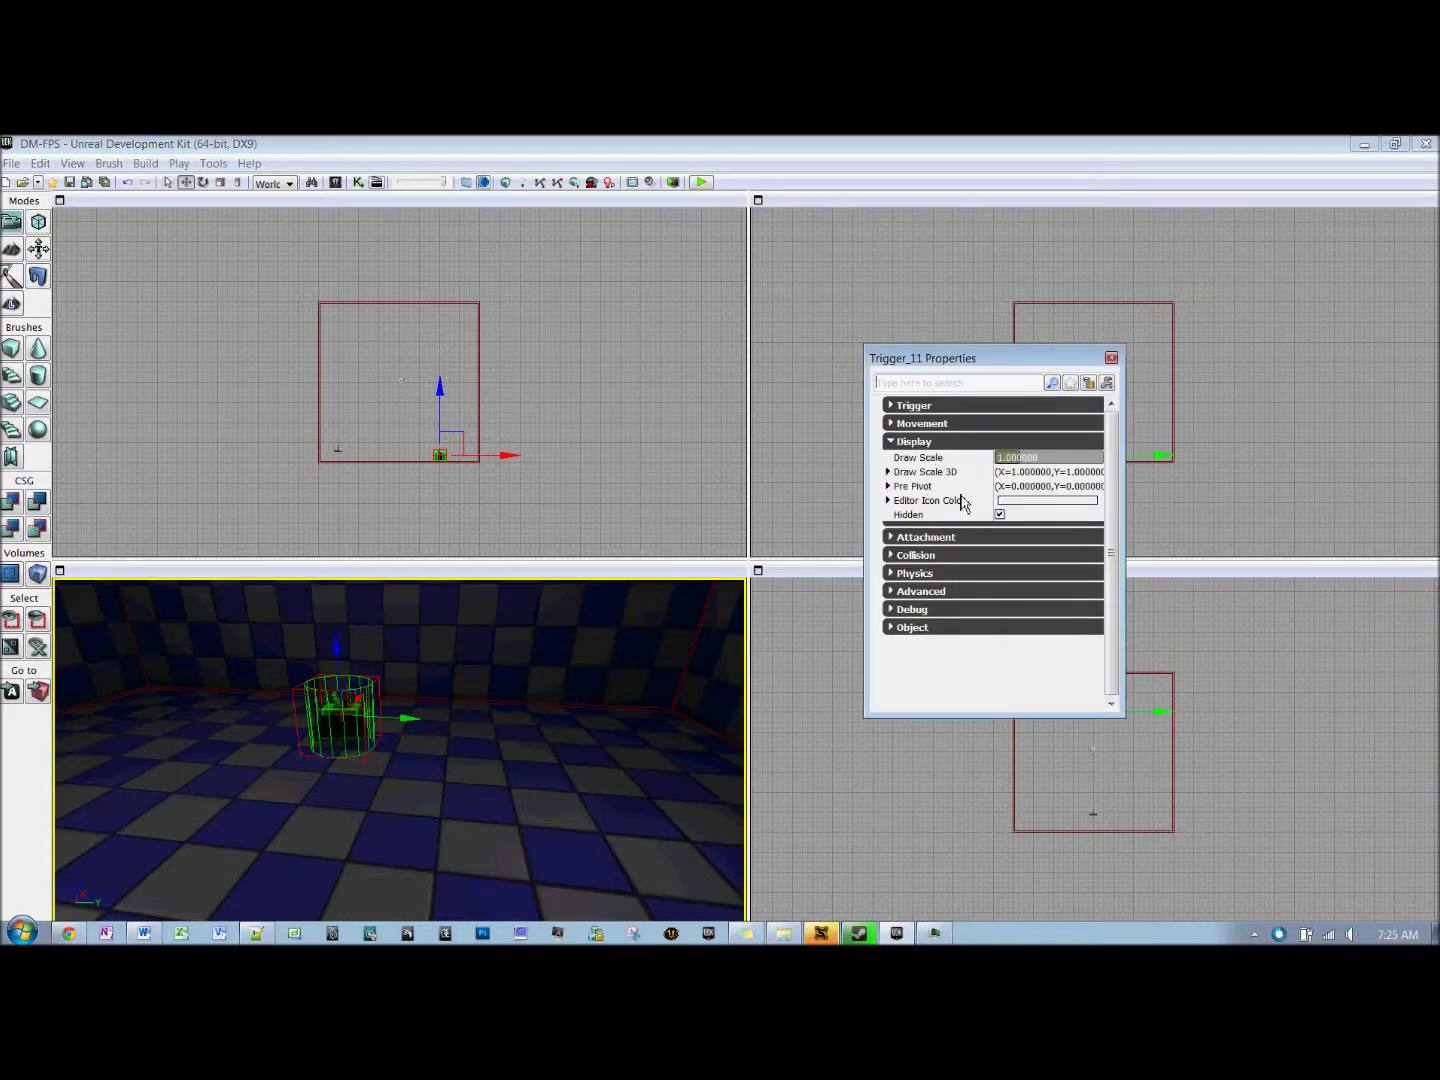
{"action": "left_click", "coordinate": [999, 514]}
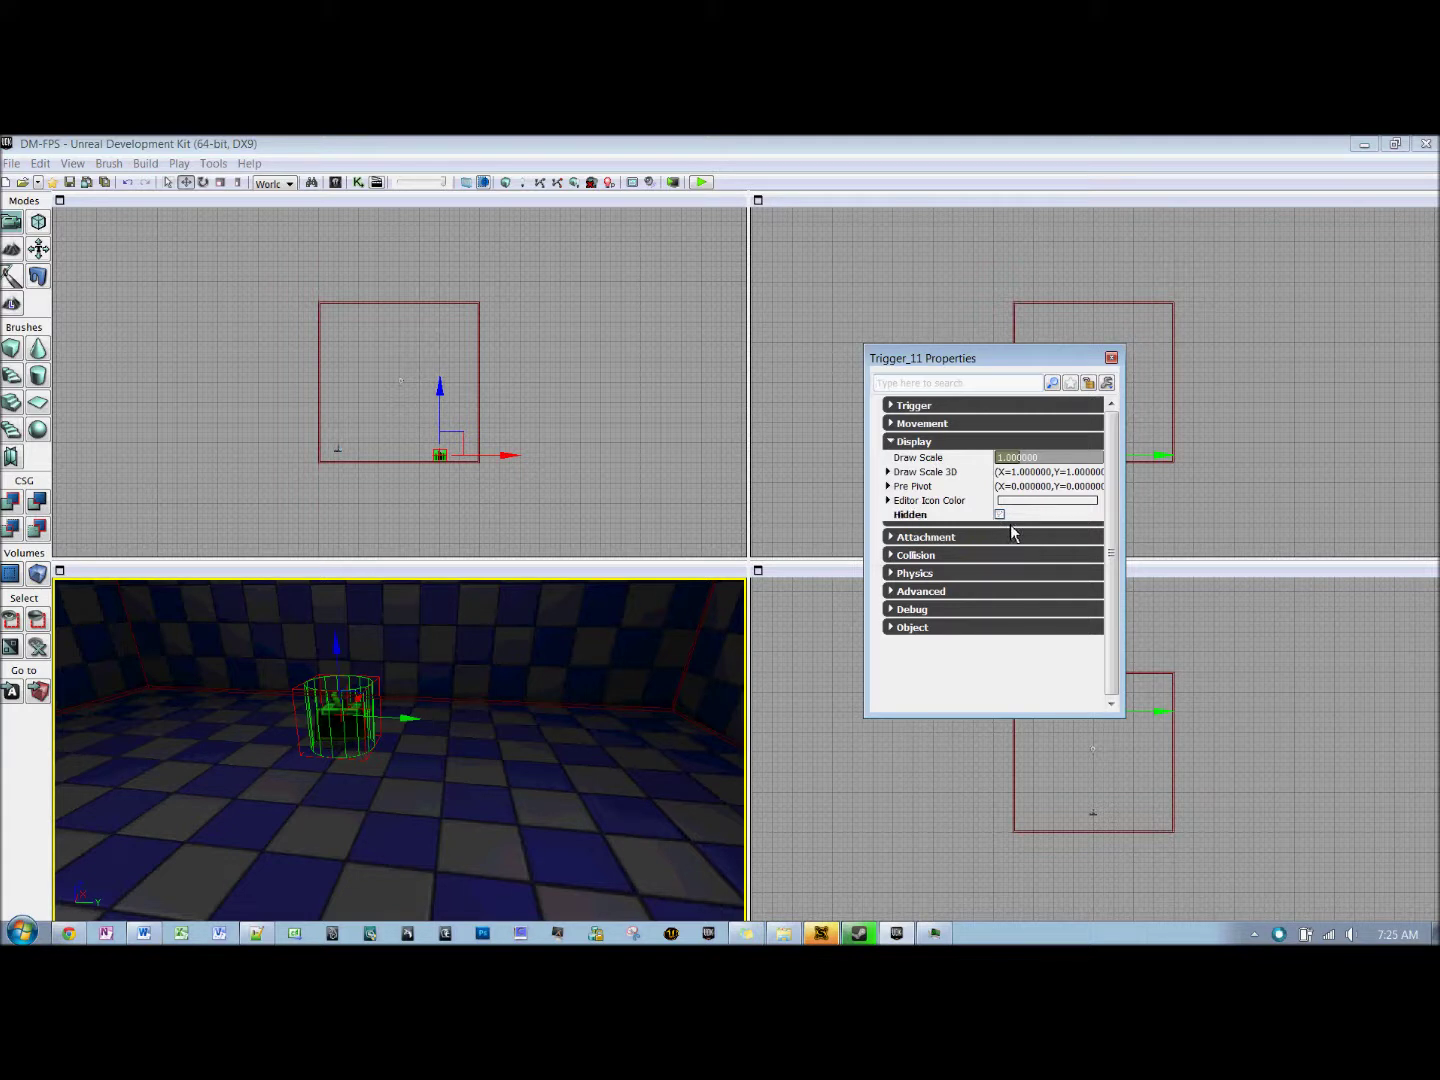
{"action": "left_click", "coordinate": [1112, 358]}
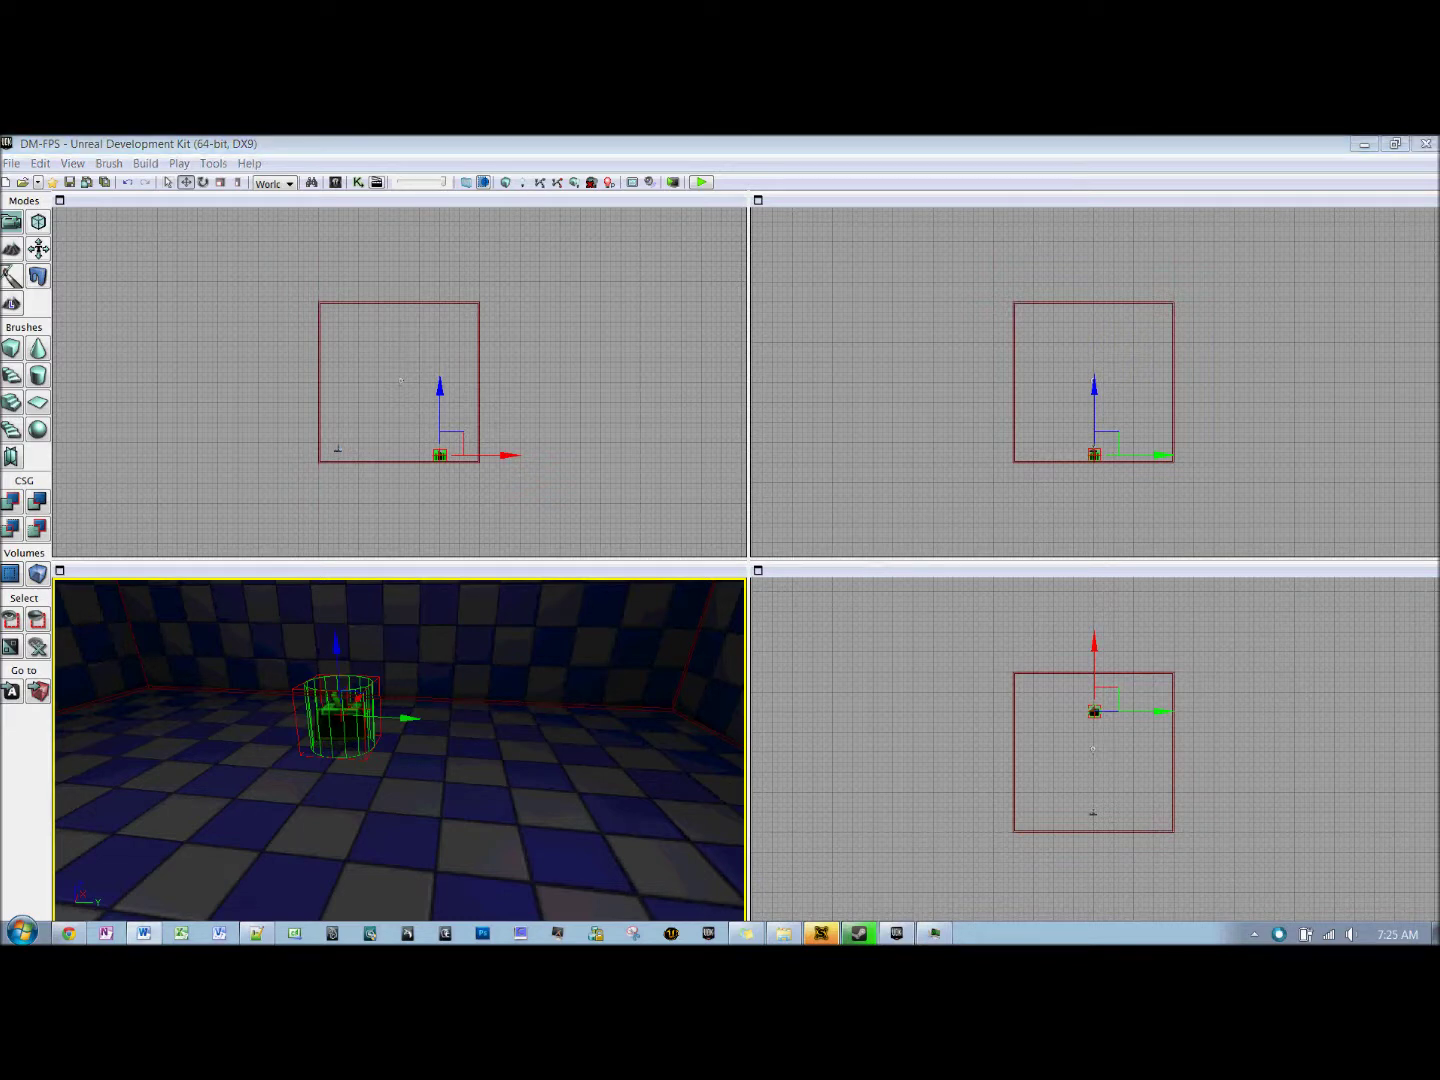
Step: In Kismet, add a Touch event node for Trigger_11
{"action": "left_click", "coordinate": [358, 181]}
{"action": "right_click", "coordinate": [304, 468]}
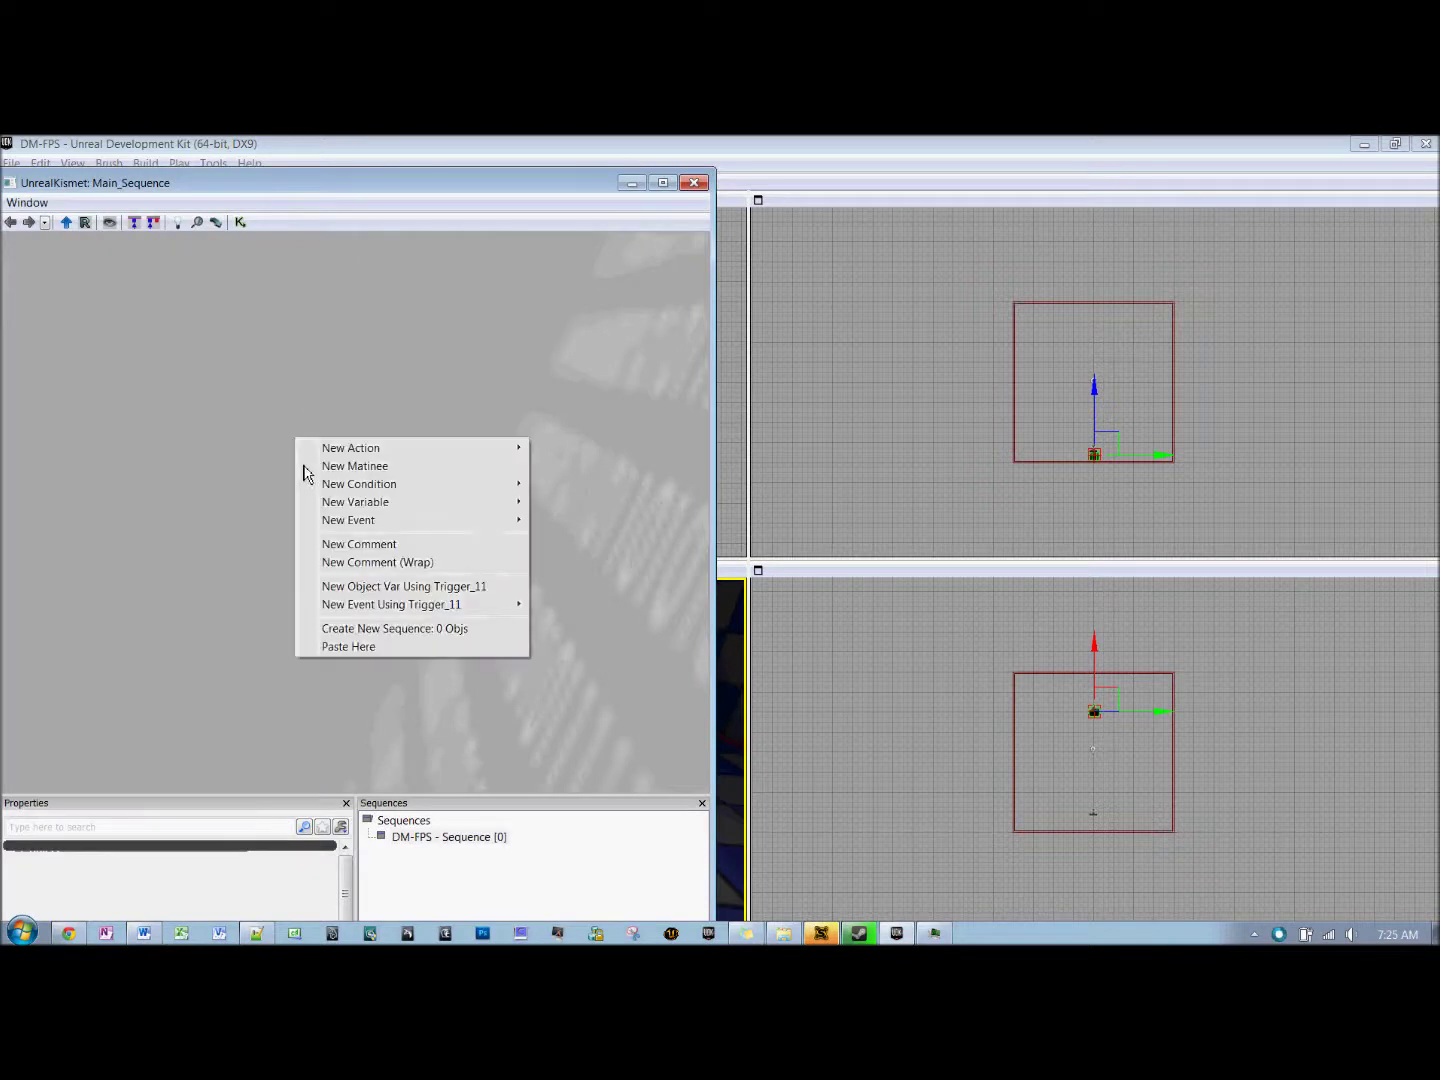
{"action": "mouse_move", "coordinate": [391, 605]}
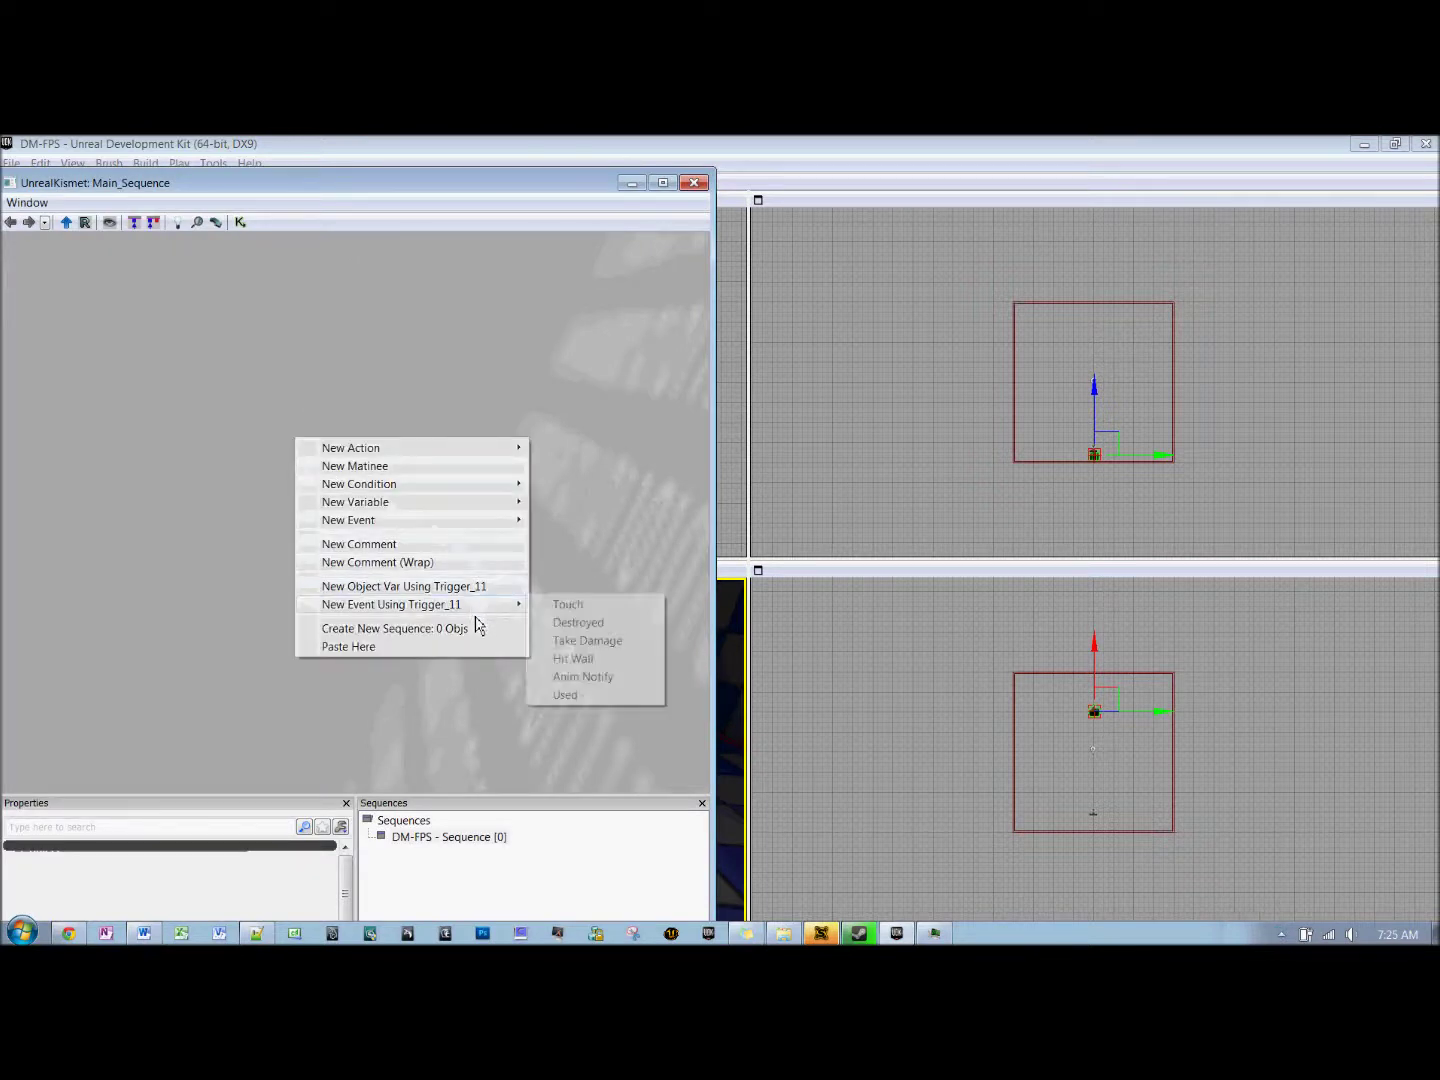
{"action": "left_click", "coordinate": [564, 606]}
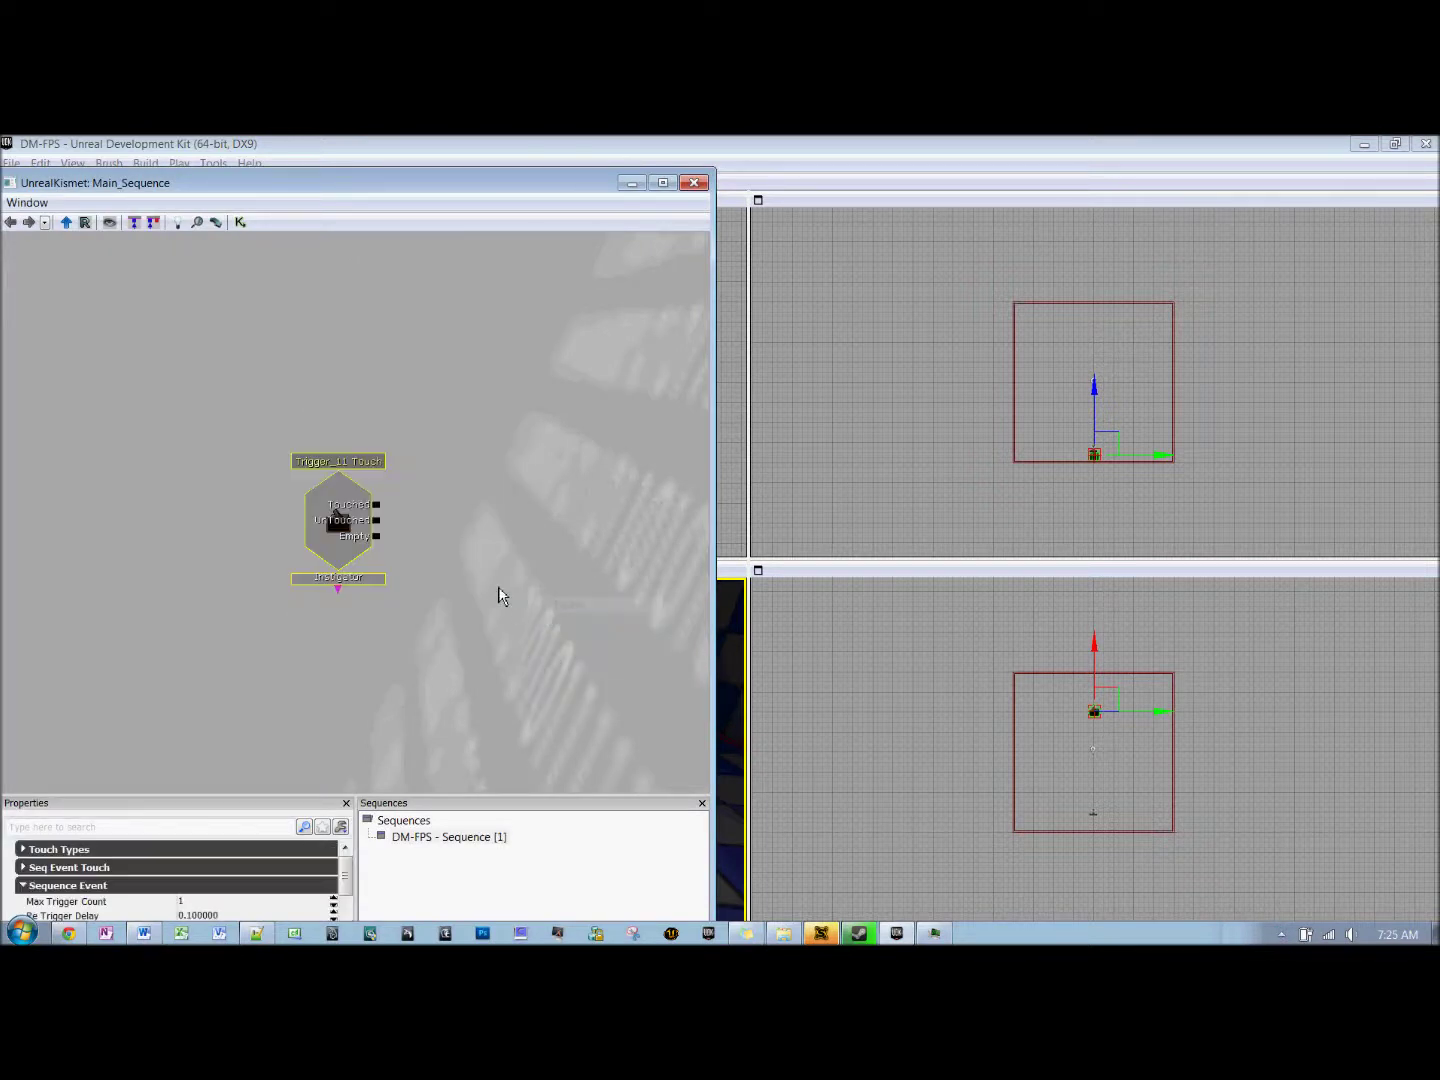
{"action": "left_click_drag", "start_coordinate": [518, 538], "coordinate": [421, 521]}
{"action": "right_click", "coordinate": [412, 517]}
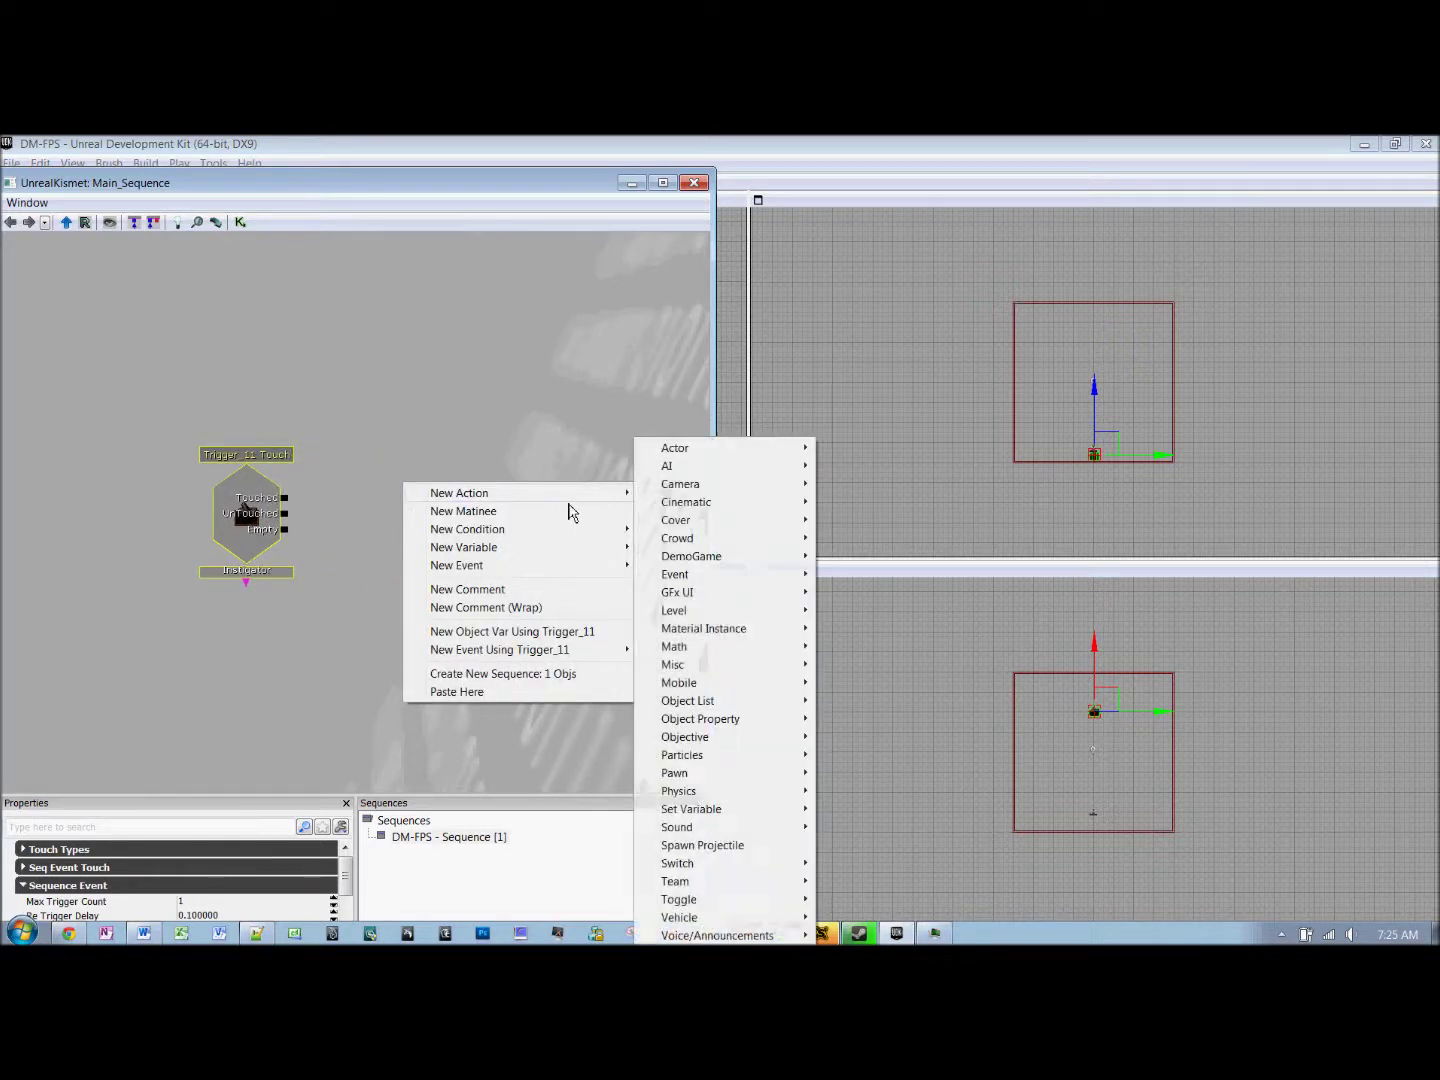
{"action": "mouse_move", "coordinate": [459, 493]}
{"action": "mouse_move", "coordinate": [676, 574]}
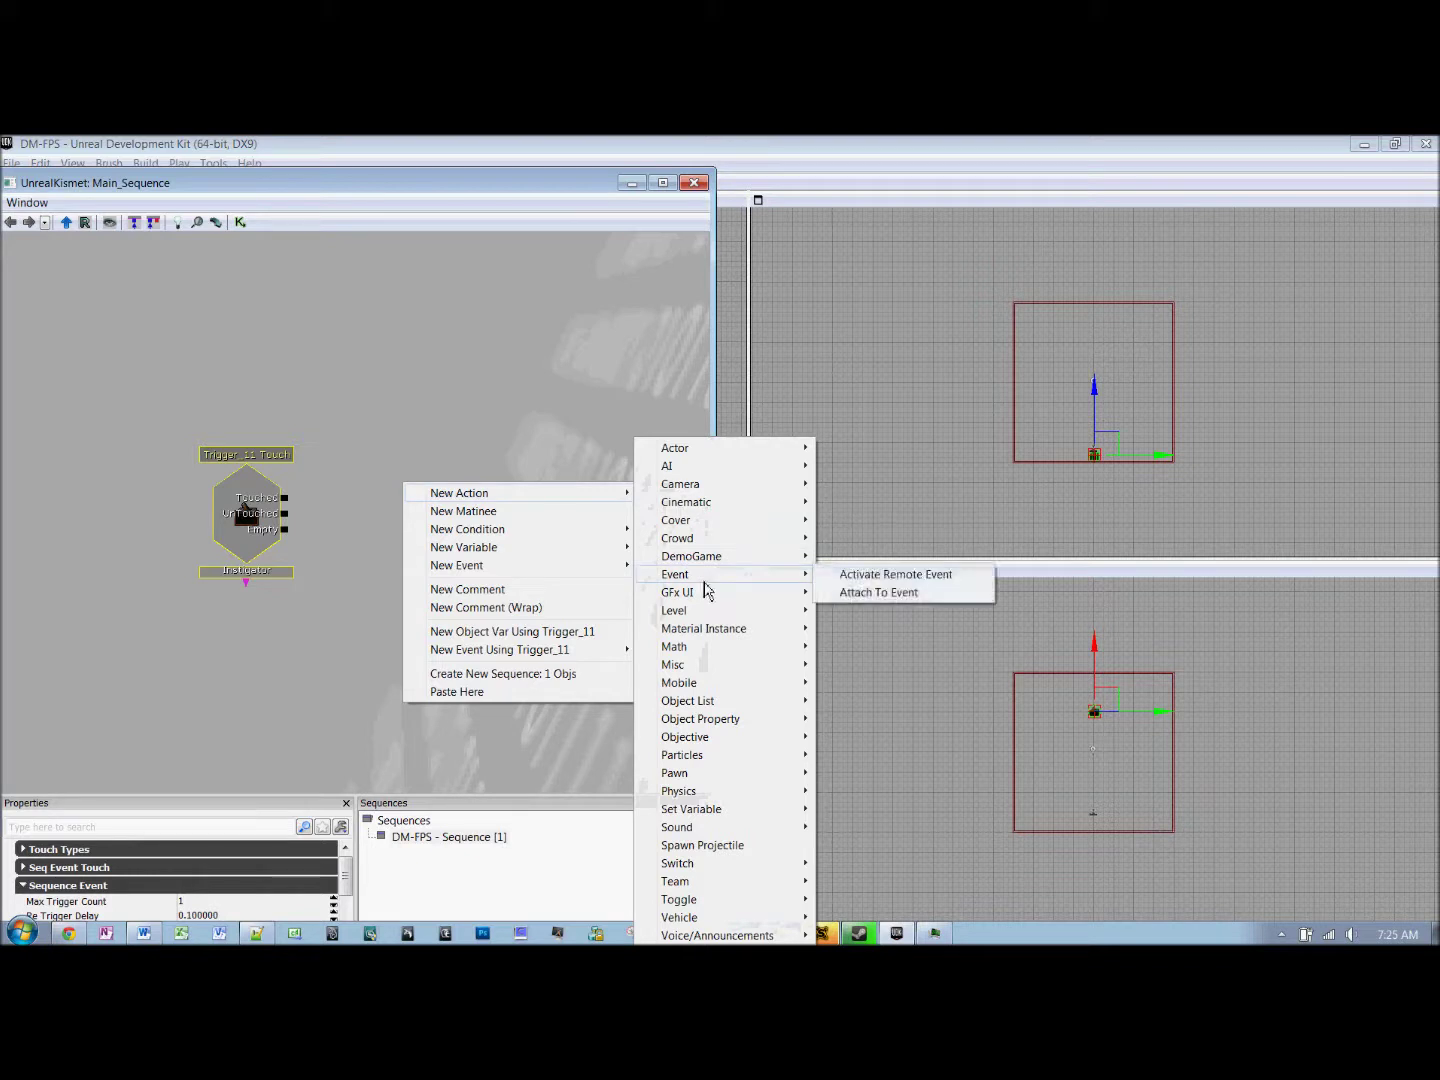
Step: Add an Activate Remote Event action and wire the Touched output to its In input
{"action": "left_click", "coordinate": [888, 574]}
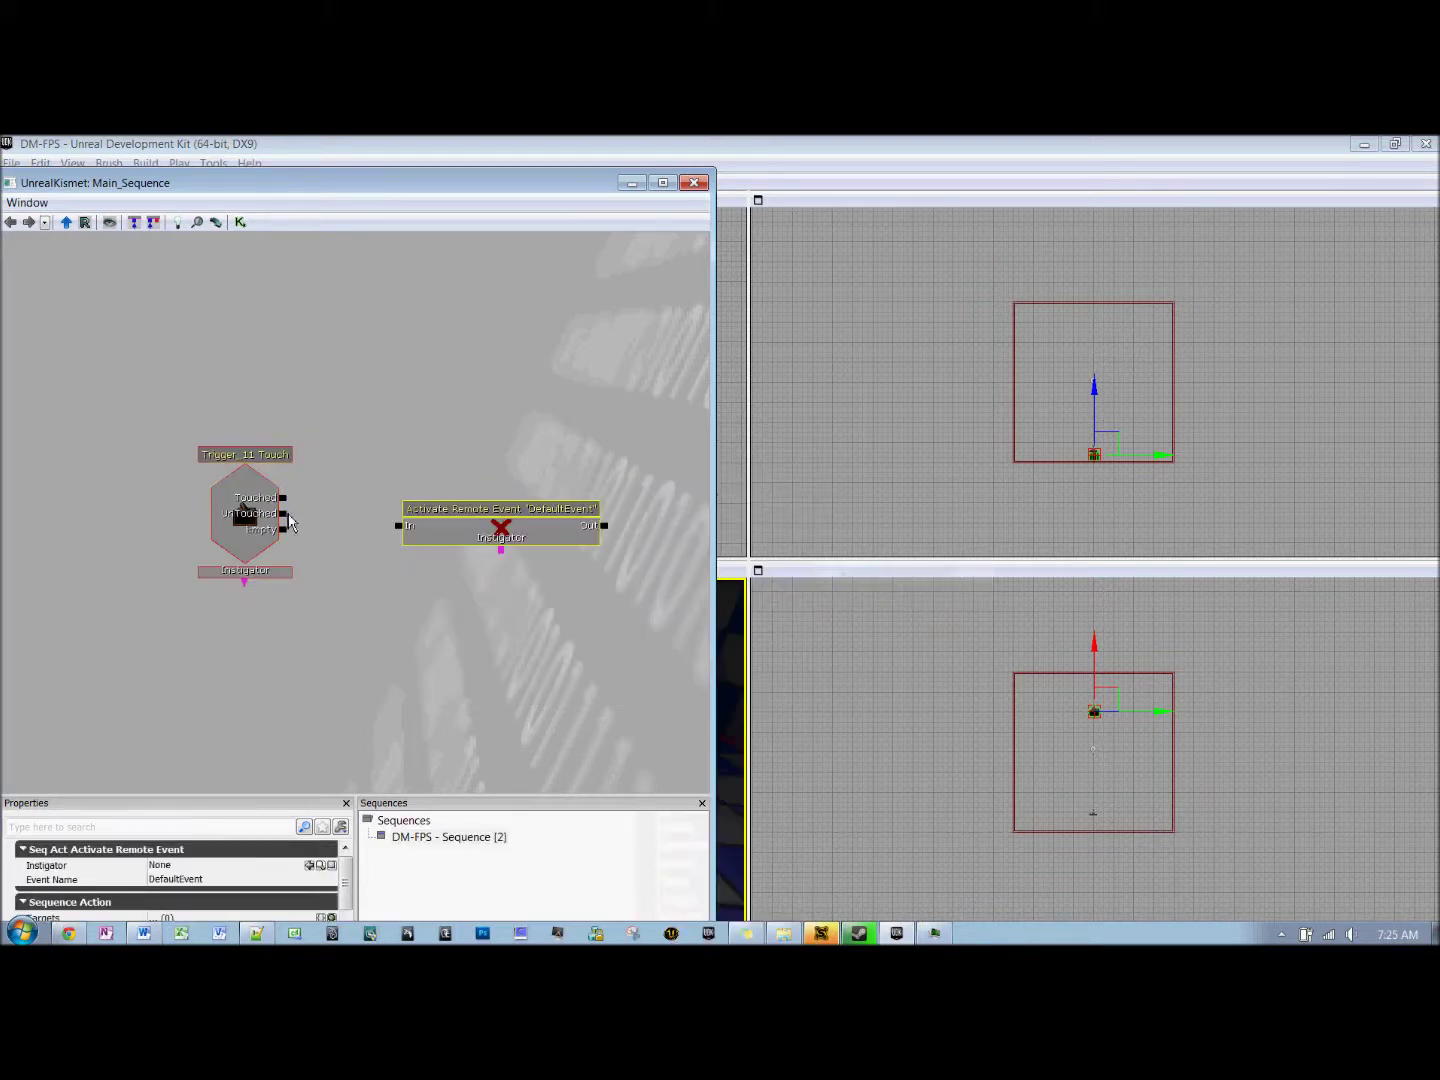
{"action": "mouse_move", "coordinate": [283, 497]}
{"action": "left_mouse_down"}
{"action": "mouse_move", "coordinate": [386, 541]}
{"action": "mouse_move", "coordinate": [402, 531]}
{"action": "left_mouse_up"}
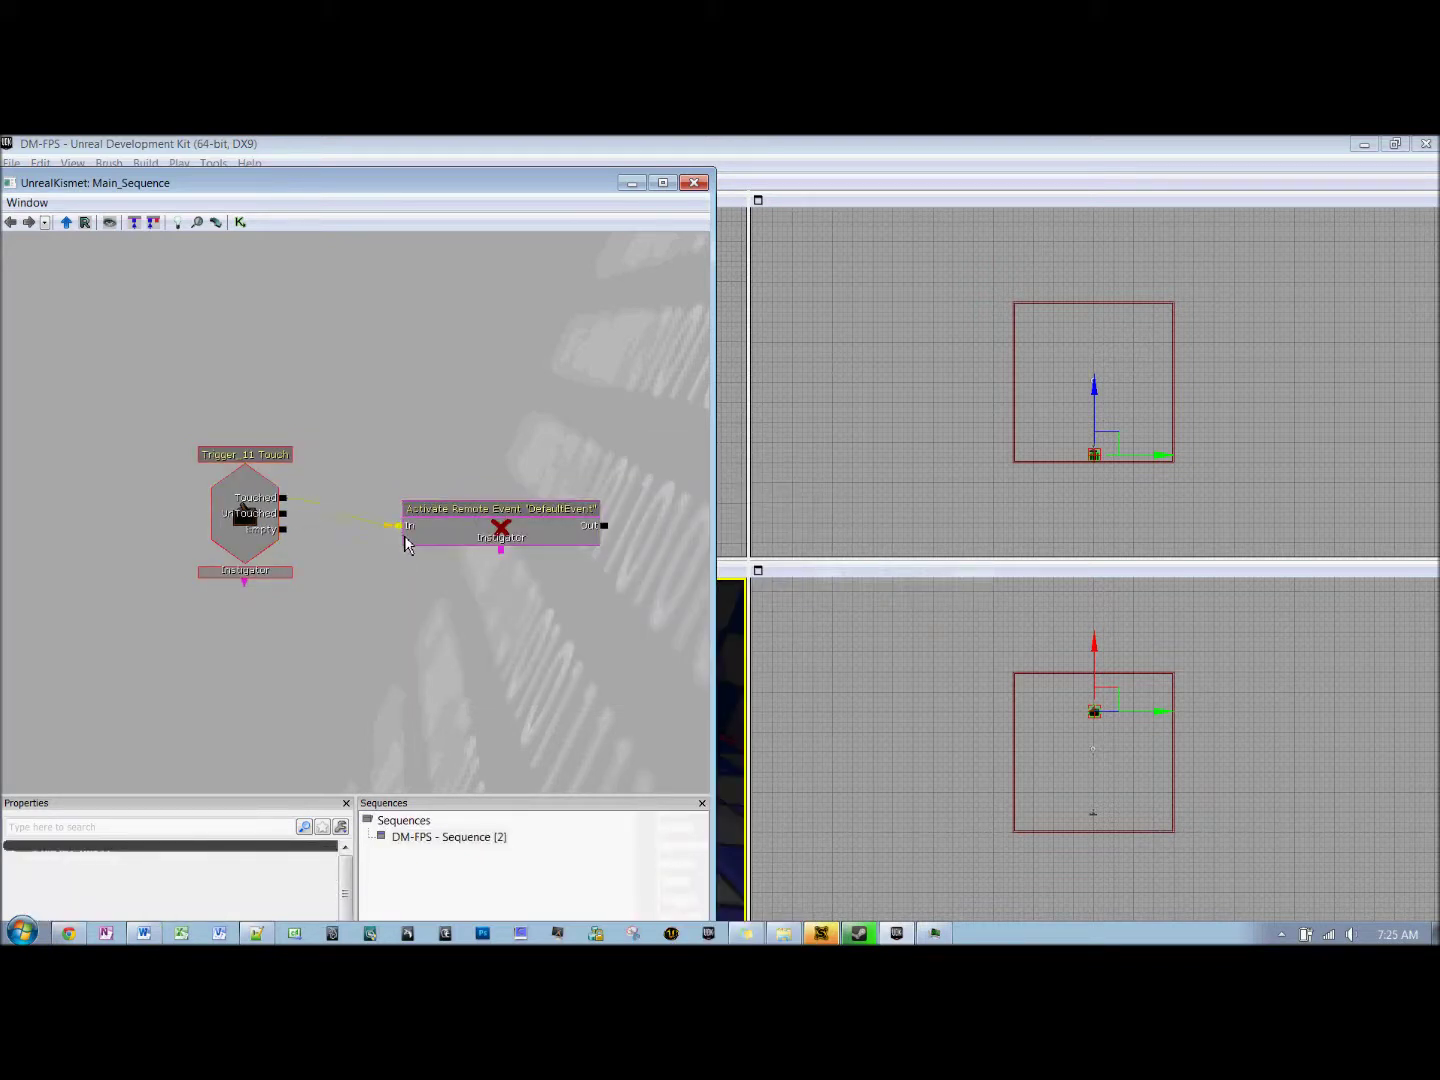
{"action": "left_click", "coordinate": [469, 530]}
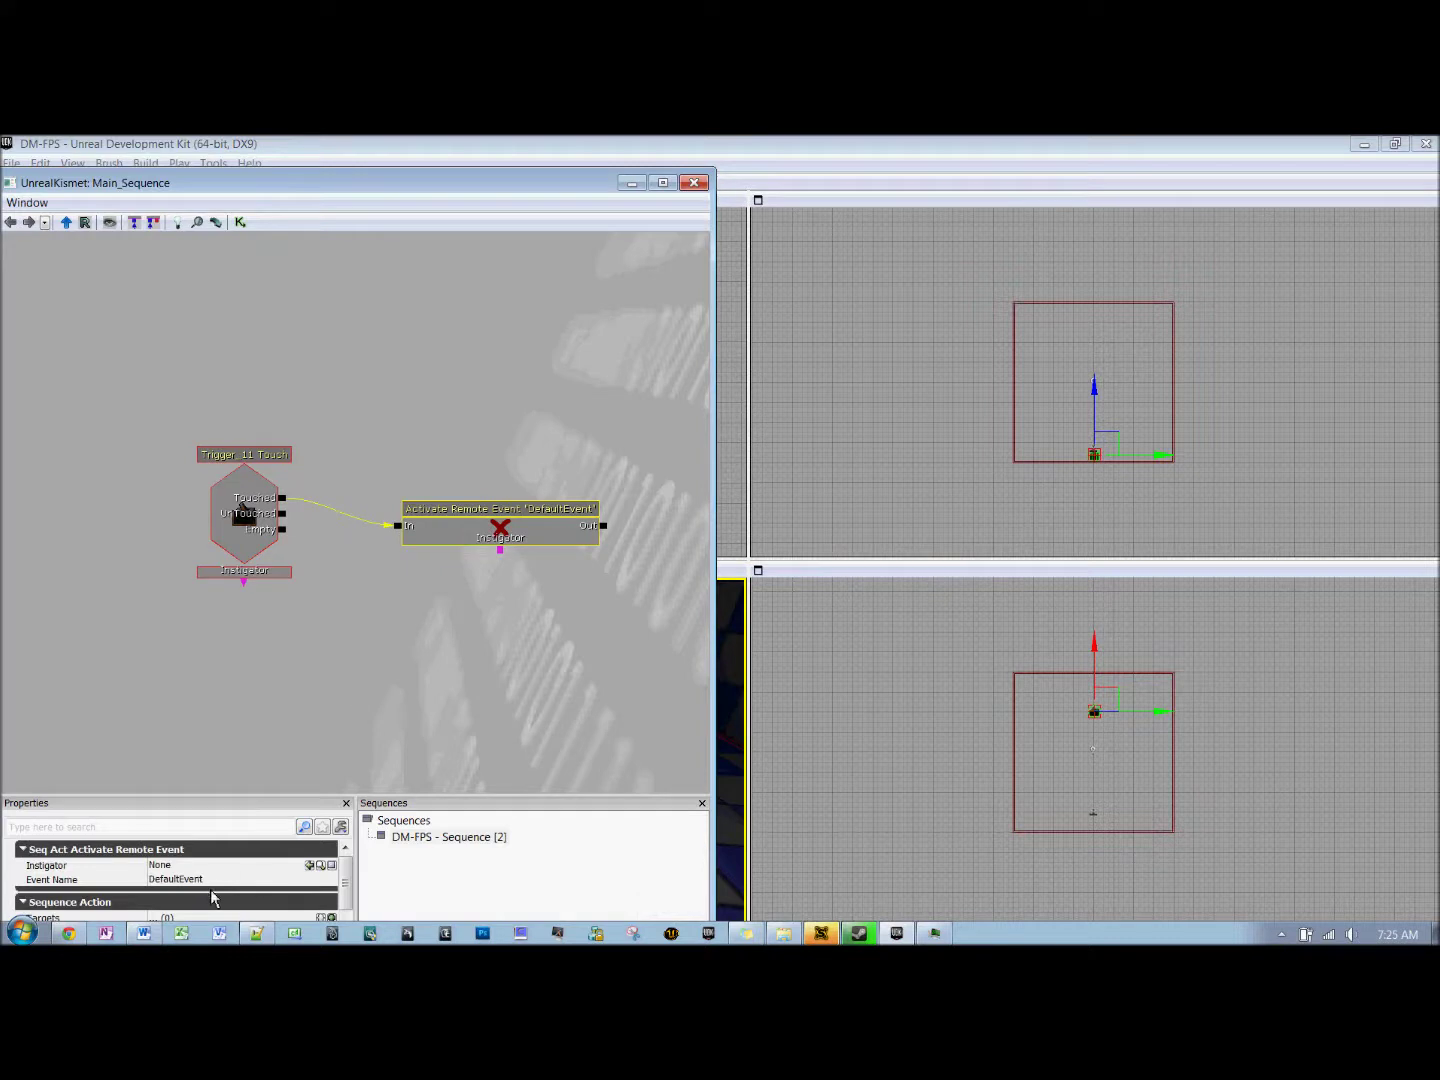
Step: Set the remote event's name to 'Trigger' and box-select both Kismet nodes
{"action": "left_click", "coordinate": [219, 888]}
{"action": "type", "text": "trigger"}
{"action": "key", "text": "Return"}
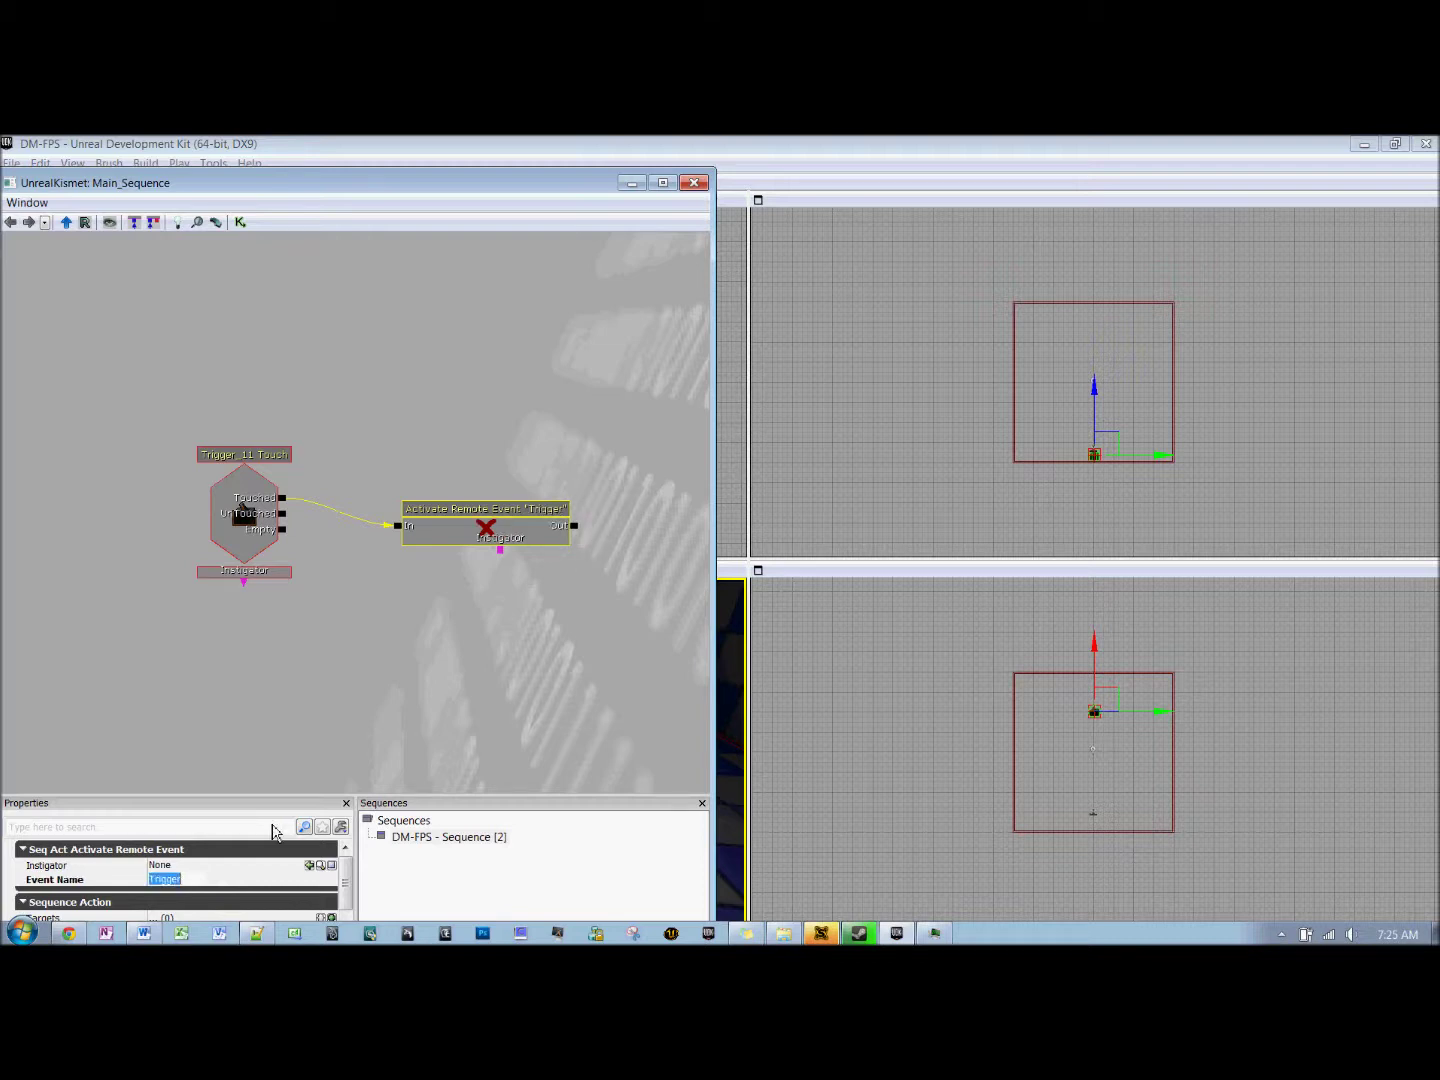
{"action": "left_click_drag", "start_coordinate": [168, 357], "coordinate": [617, 678], "text": "ctrl+alt"}
{"action": "right_click", "coordinate": [485, 626]}
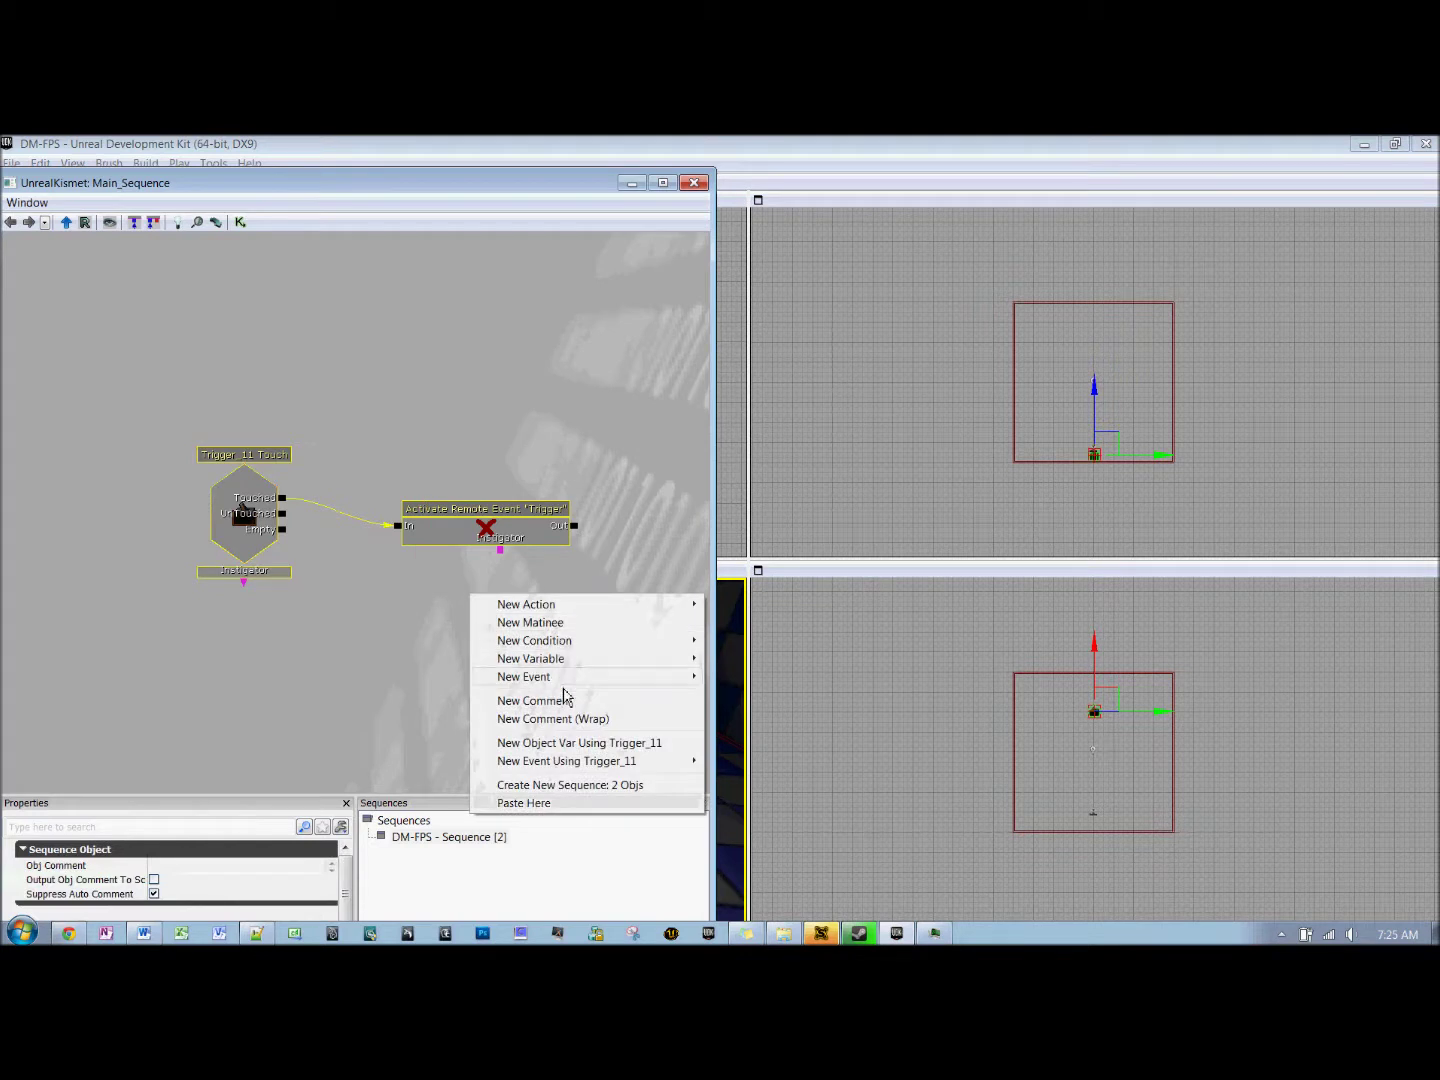
Step: Collapse the two selected nodes into a subsequence named 'initialization' and close Kismet
{"action": "left_click", "coordinate": [554, 787]}
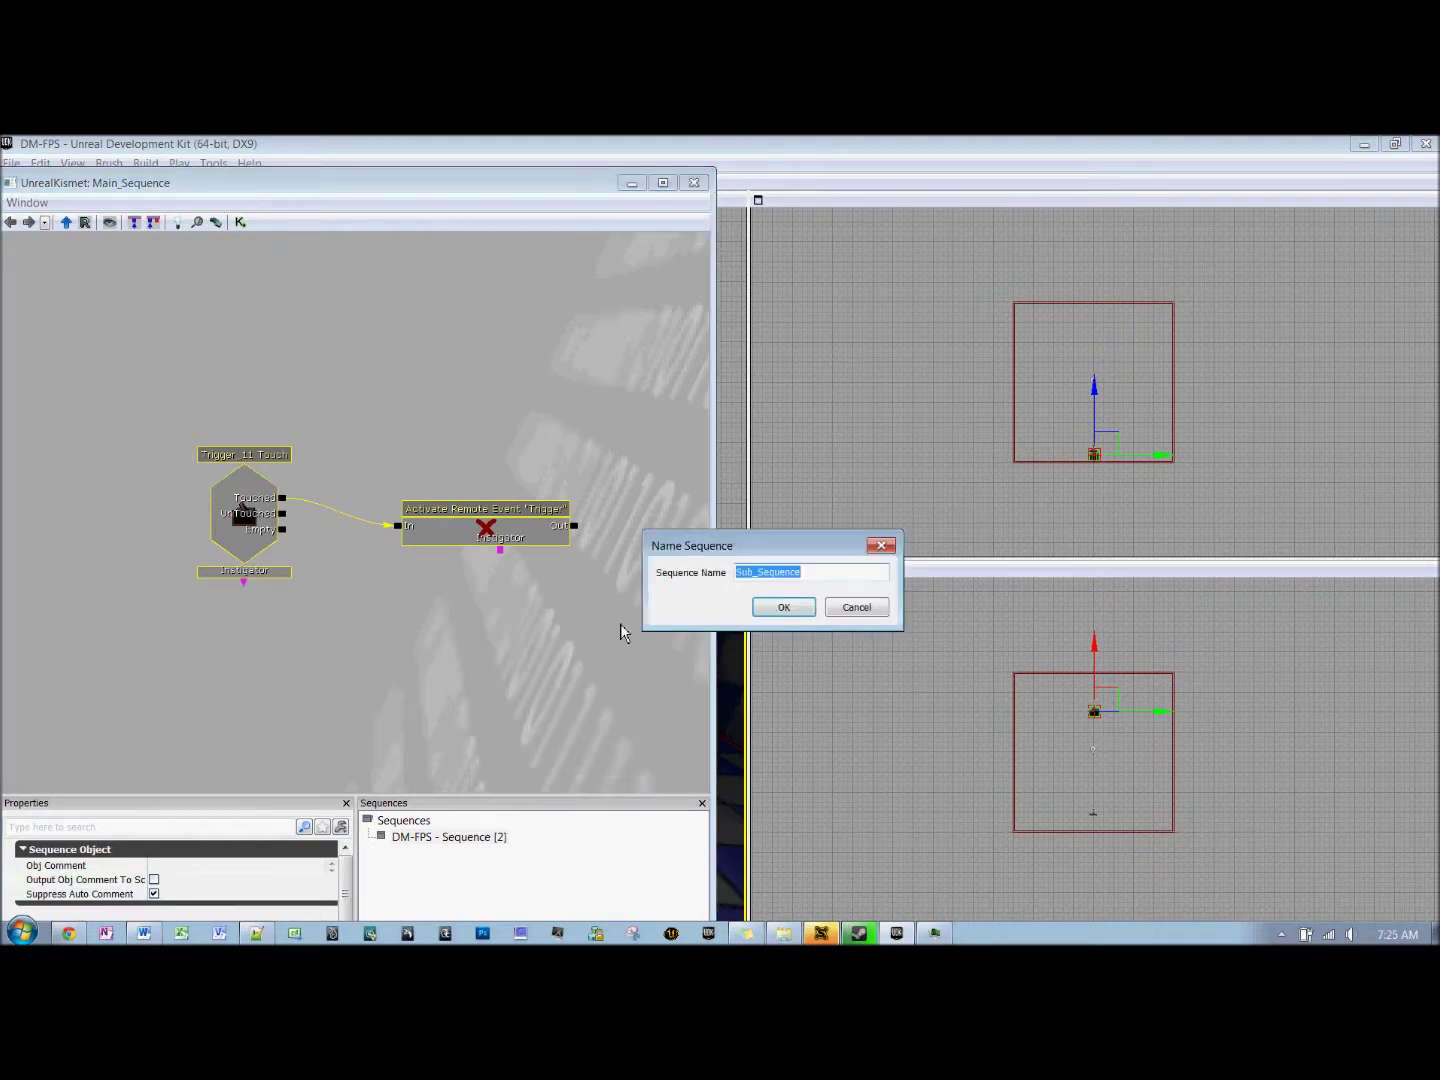
{"action": "type", "text": "initia"}
{"action": "key", "text": "Return"}
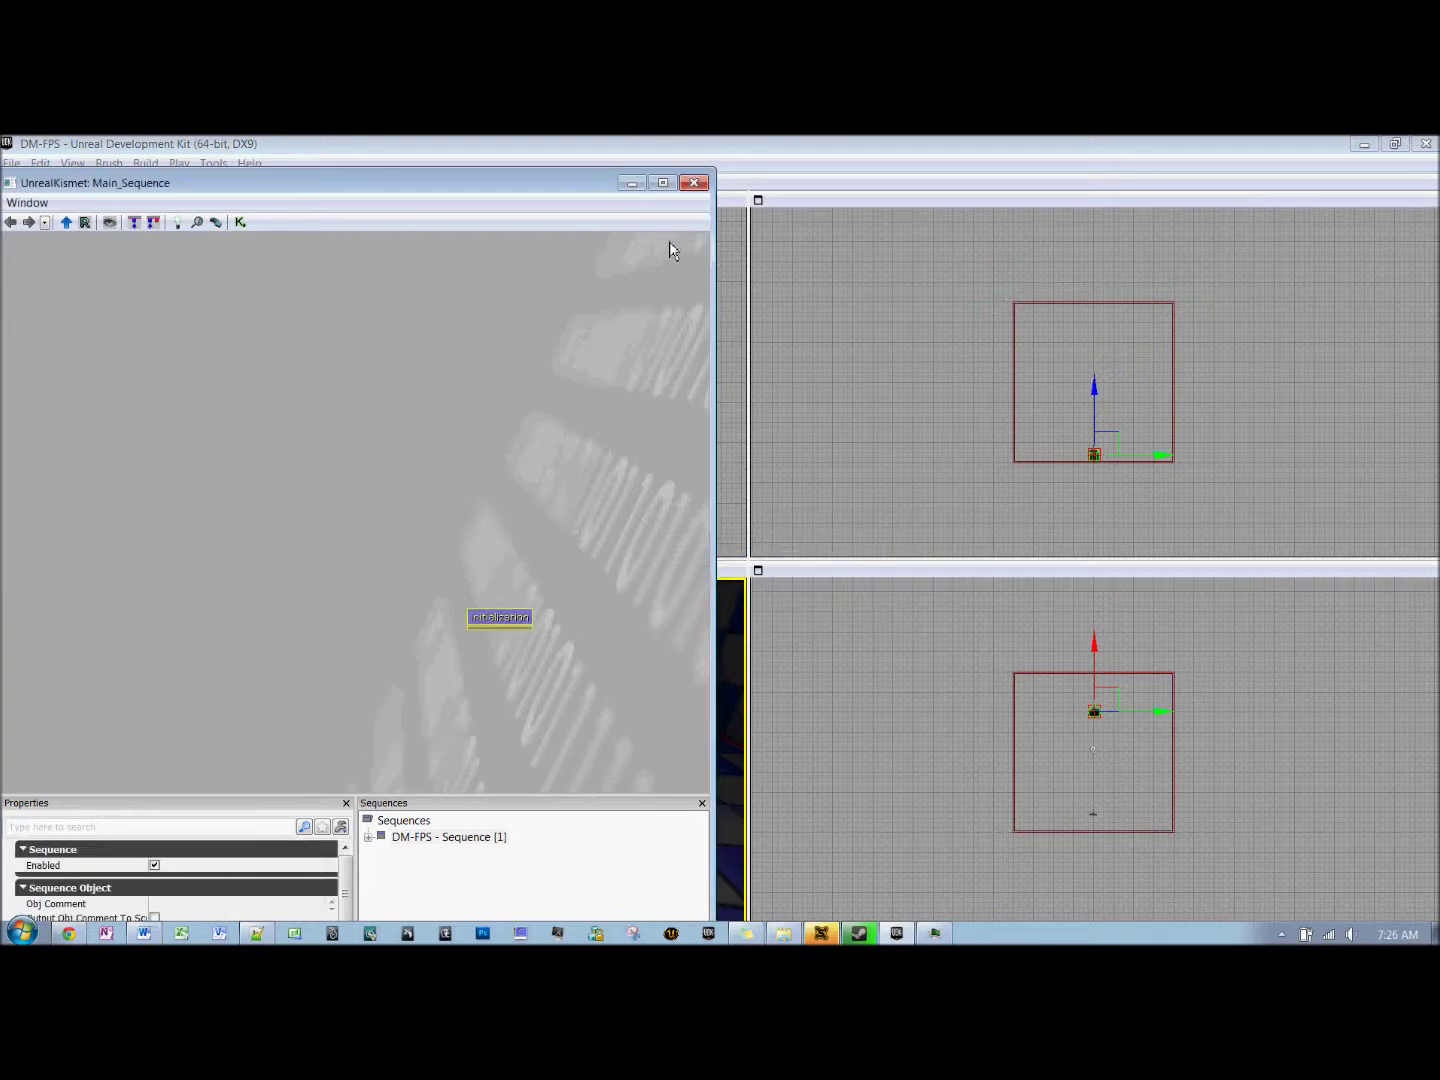
{"action": "left_click", "coordinate": [693, 184]}
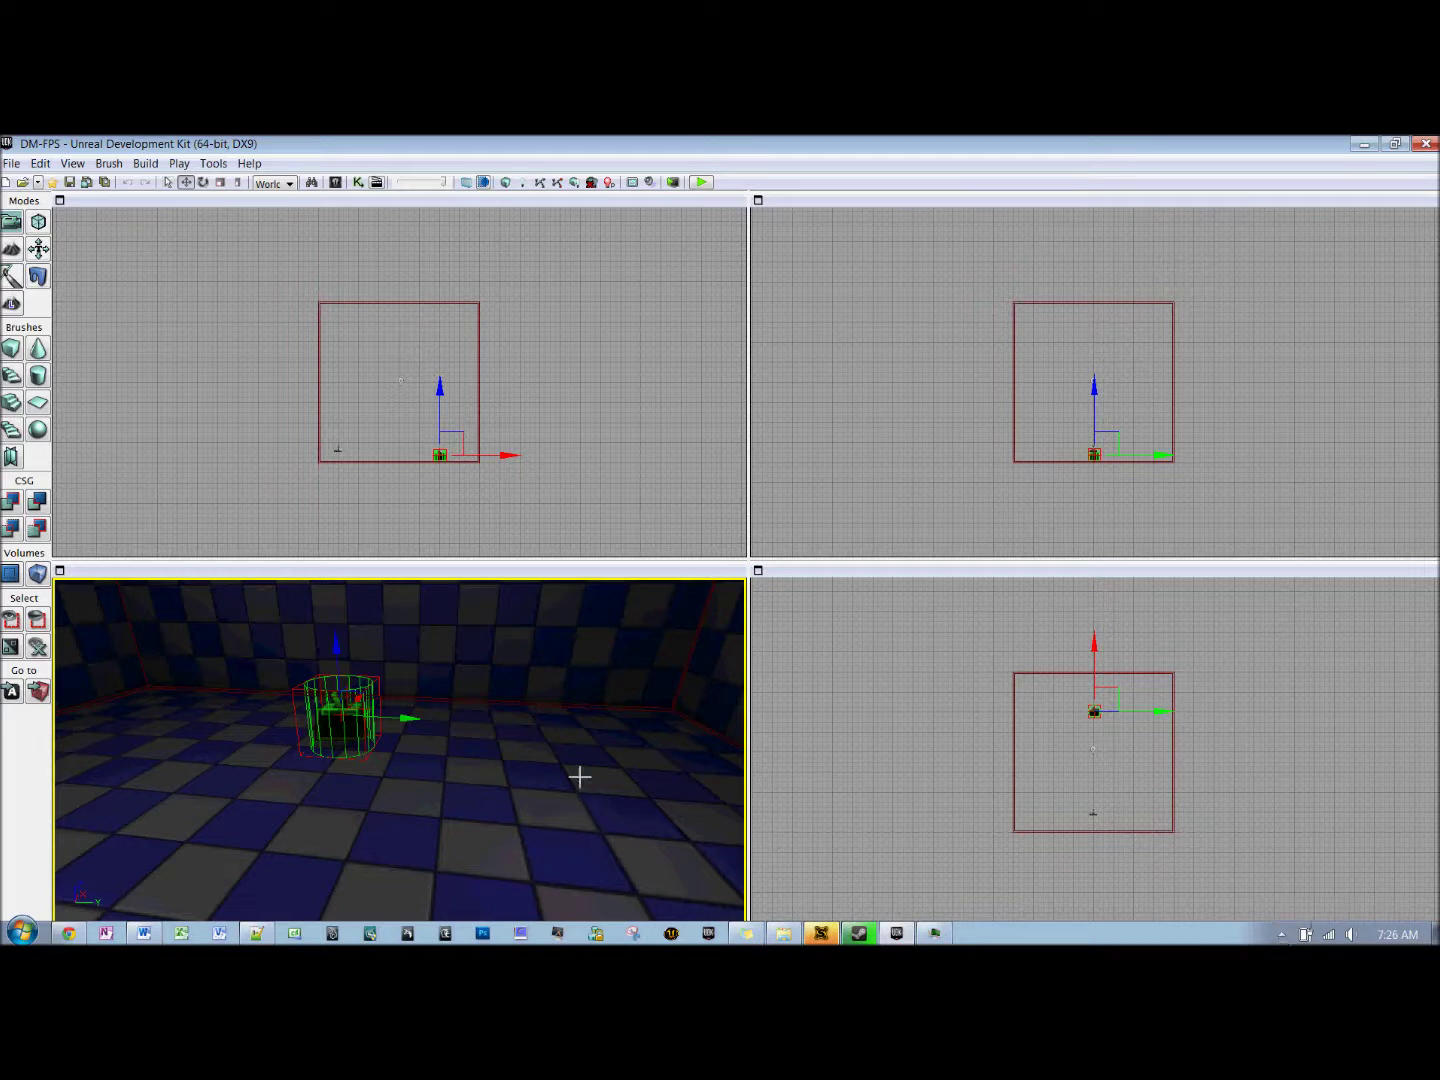
Step: Open the Content Browser's Actor Classes list to reach CameraActor under Common
{"action": "left_click", "coordinate": [1281, 933]}
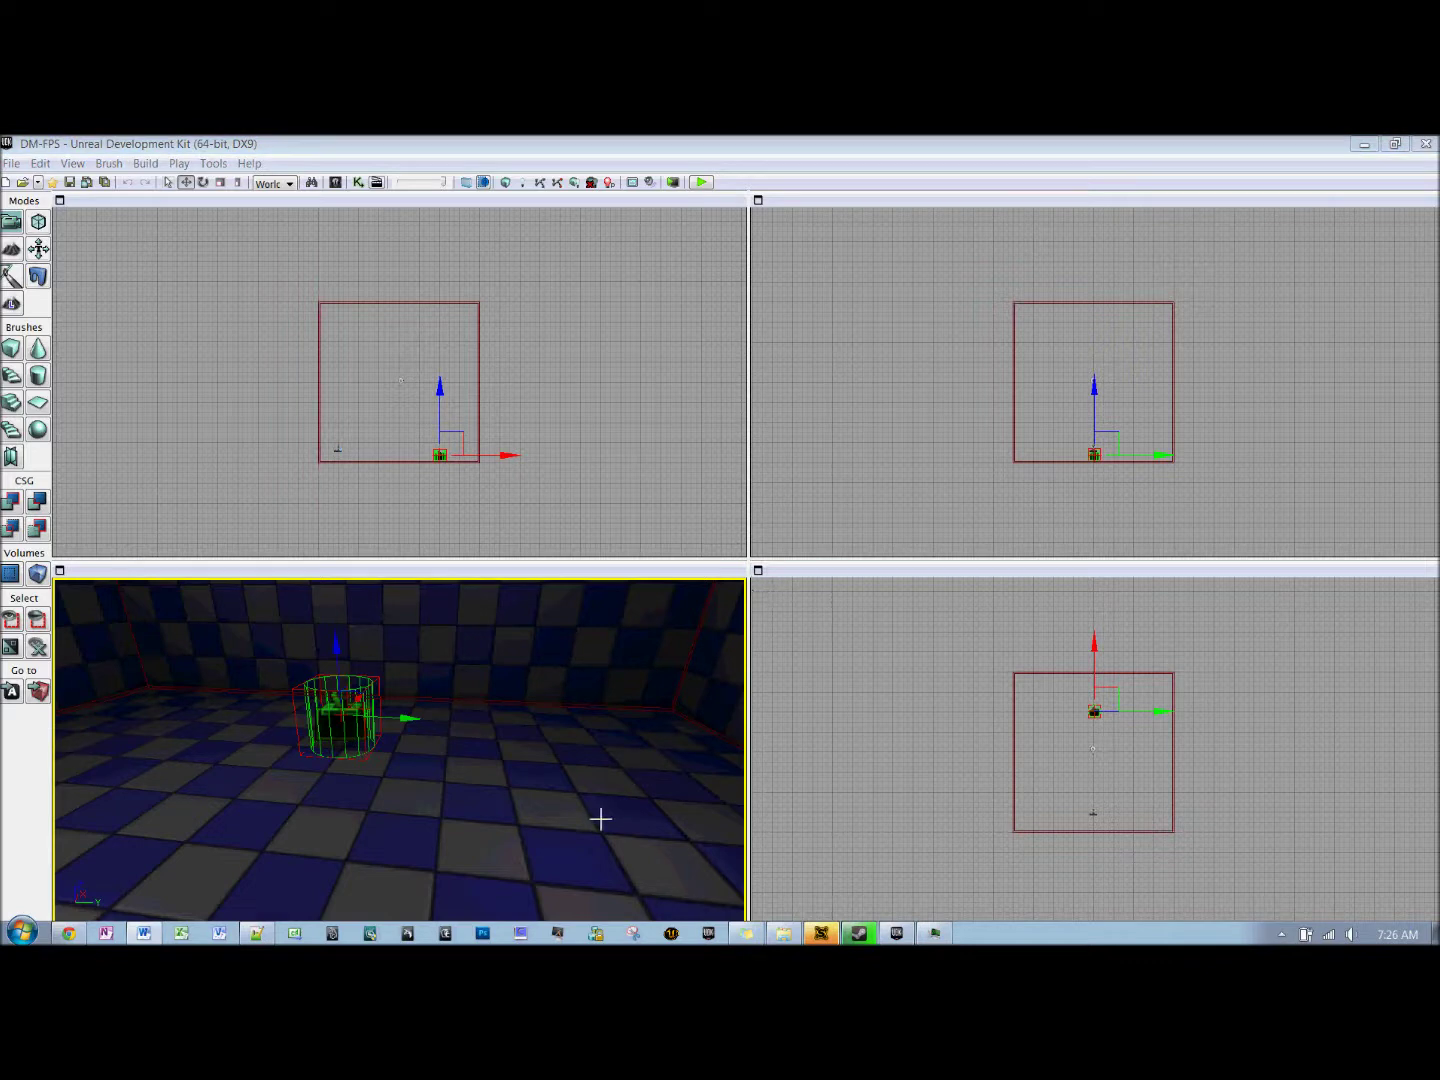
{"action": "left_click_drag", "start_coordinate": [600, 819], "coordinate": [600, 819]}
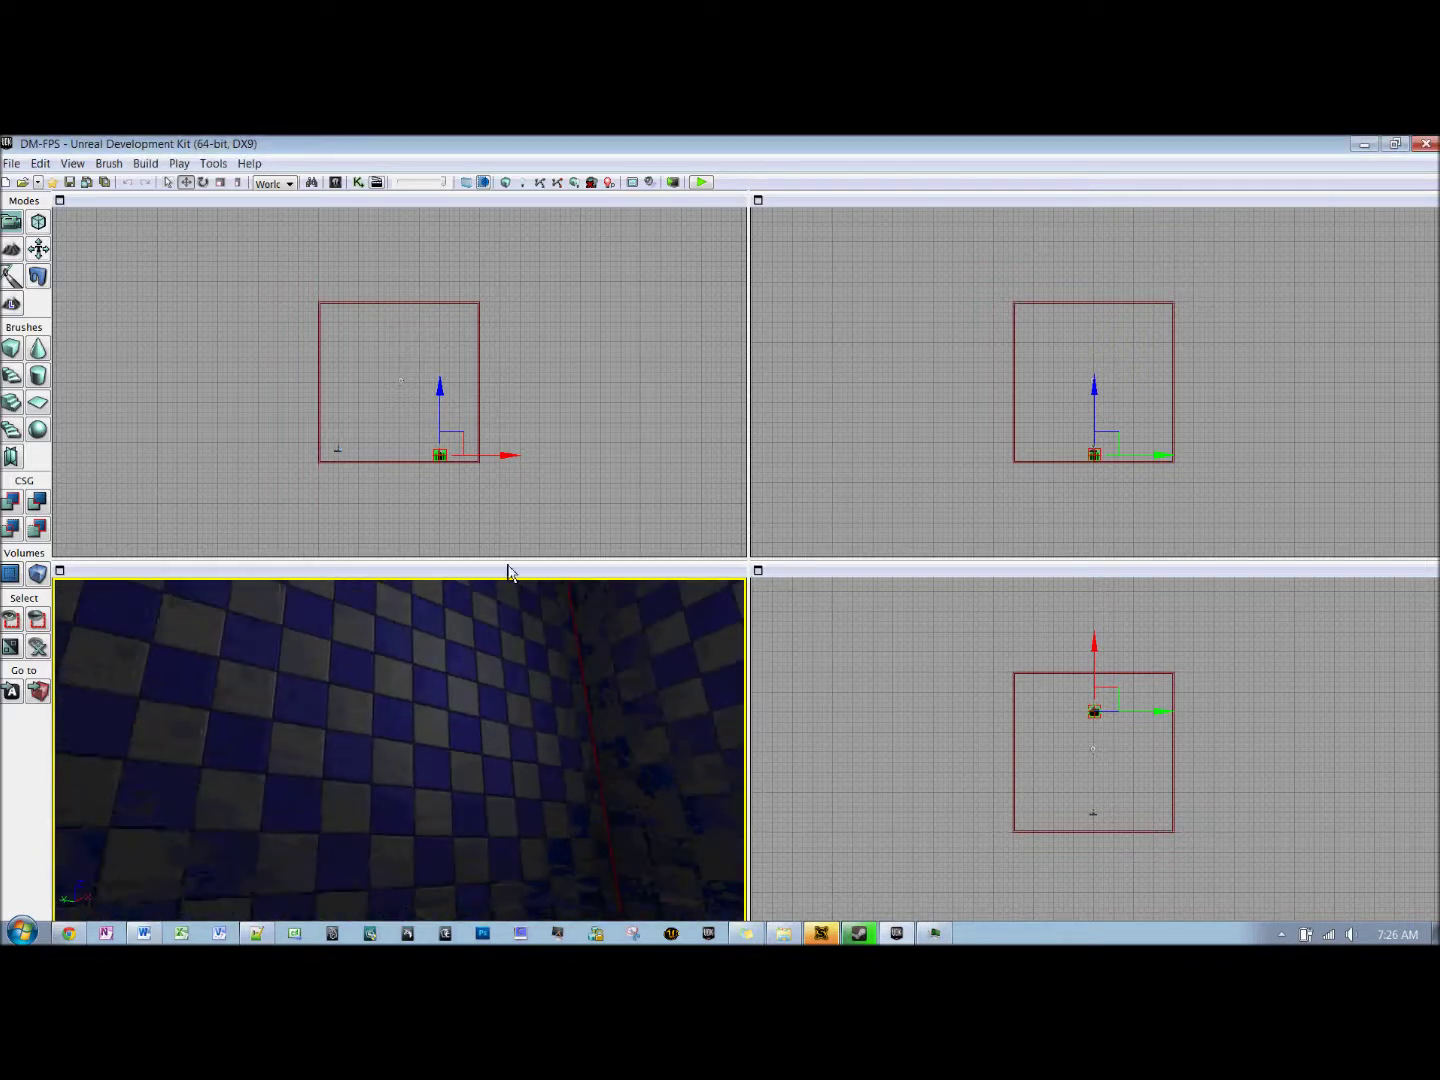
{"action": "left_click", "coordinate": [335, 184]}
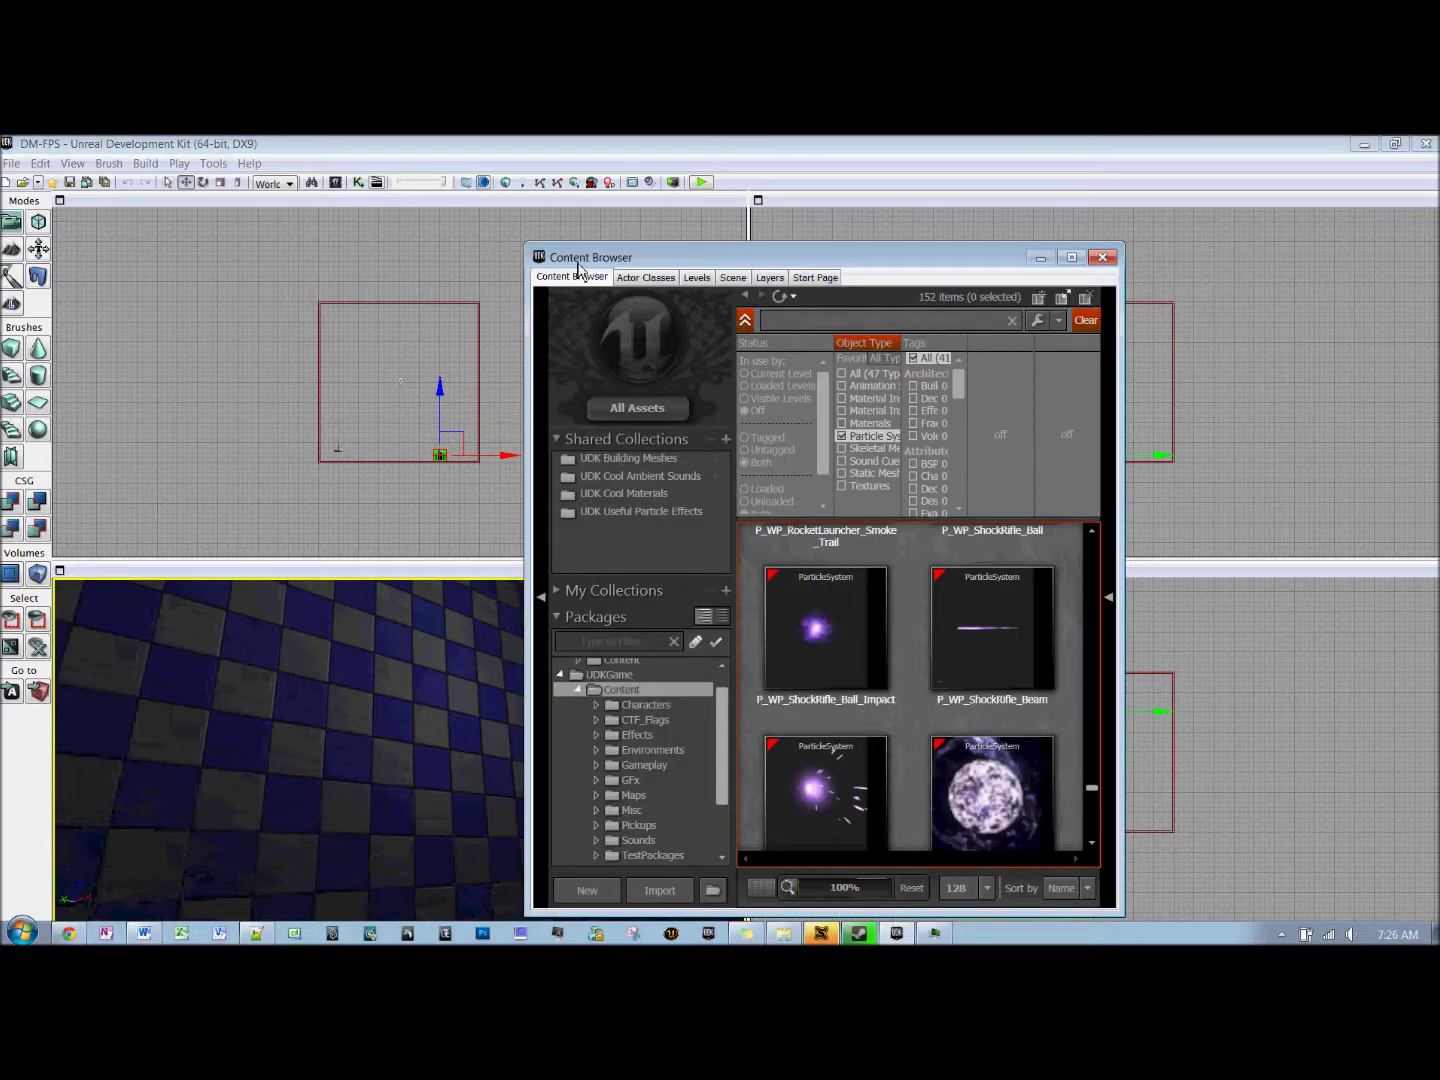
{"action": "left_click", "coordinate": [646, 279]}
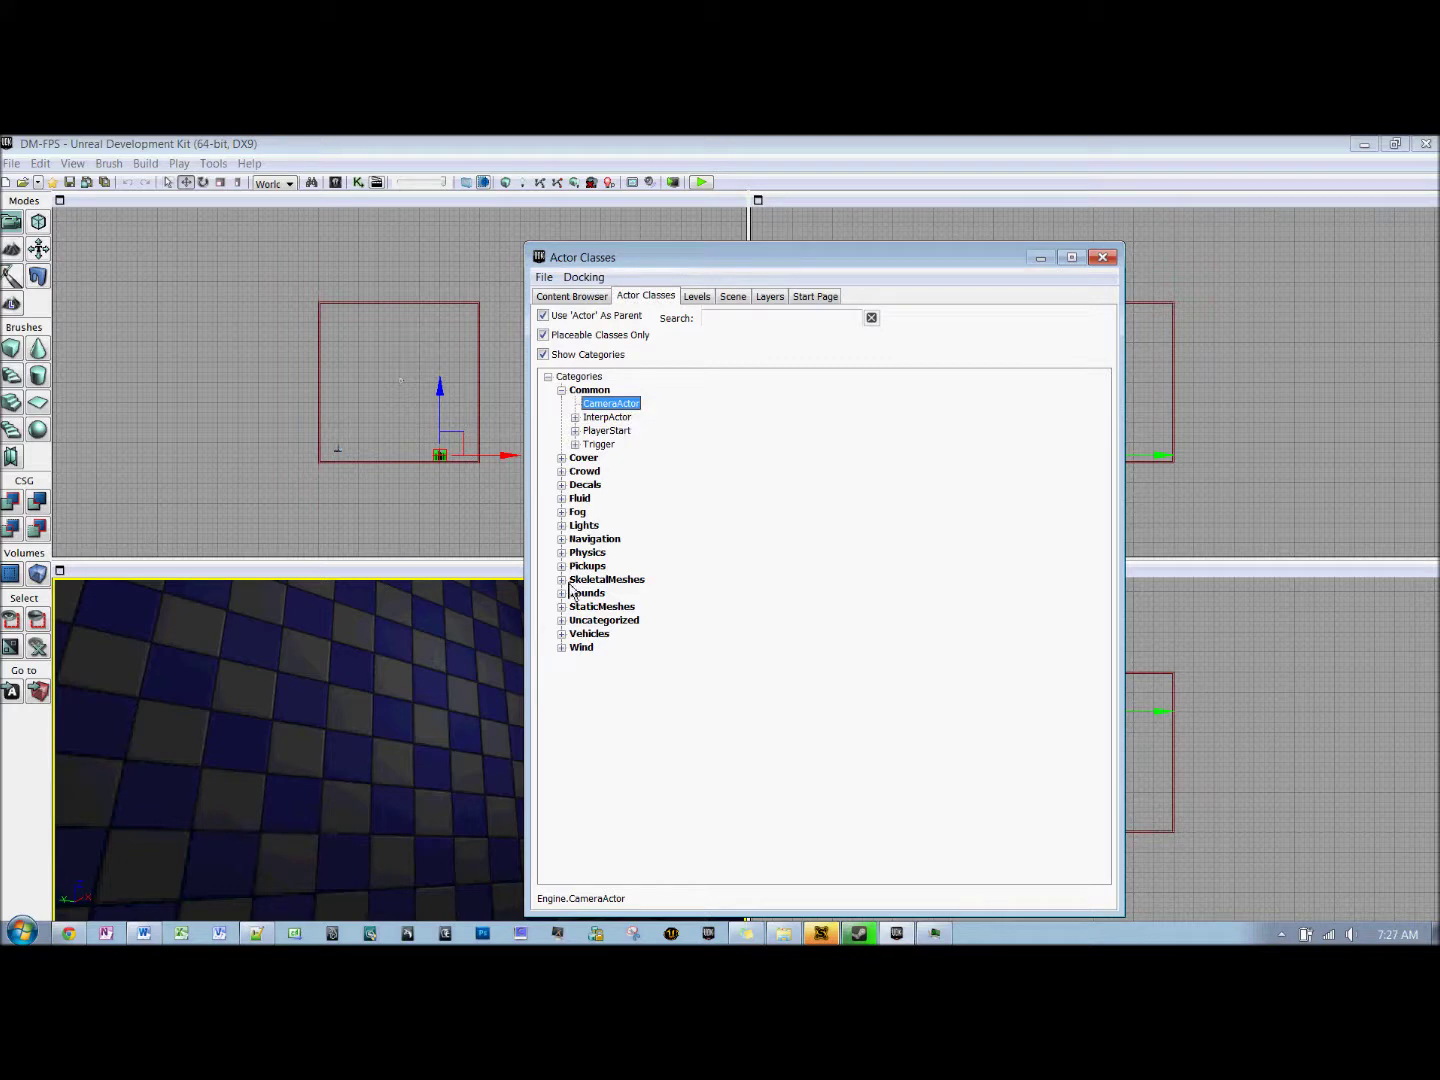
Step: Add a CameraActor to the level and close the Actor Classes browser
{"action": "right_click", "coordinate": [413, 754]}
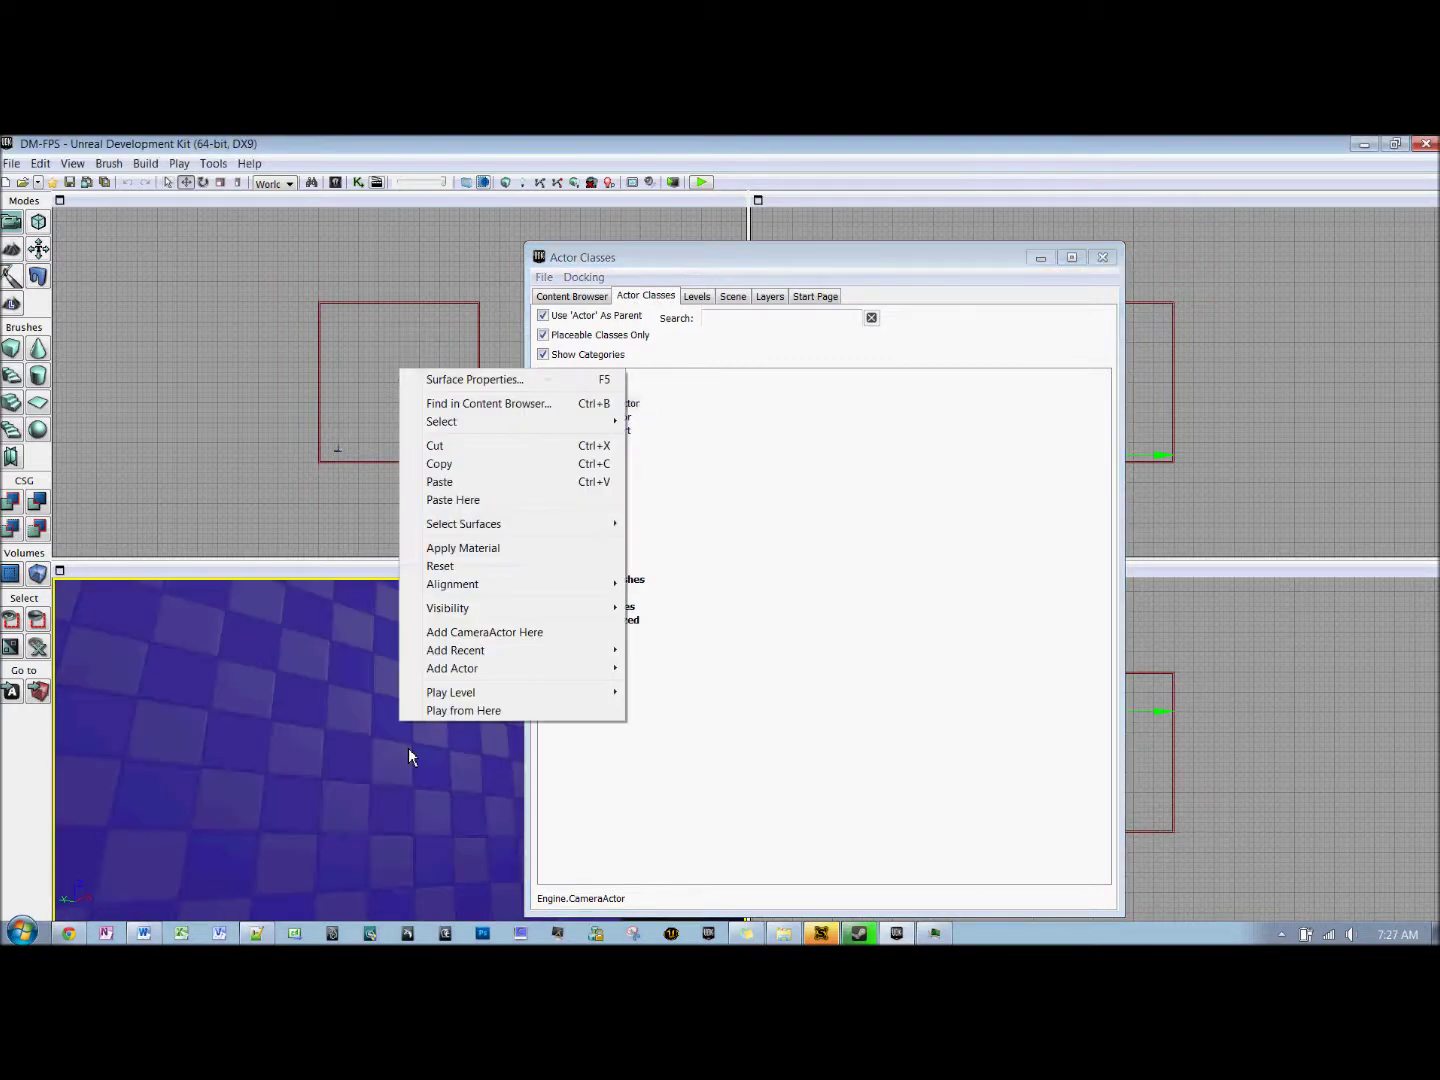
{"action": "left_click", "coordinate": [511, 635]}
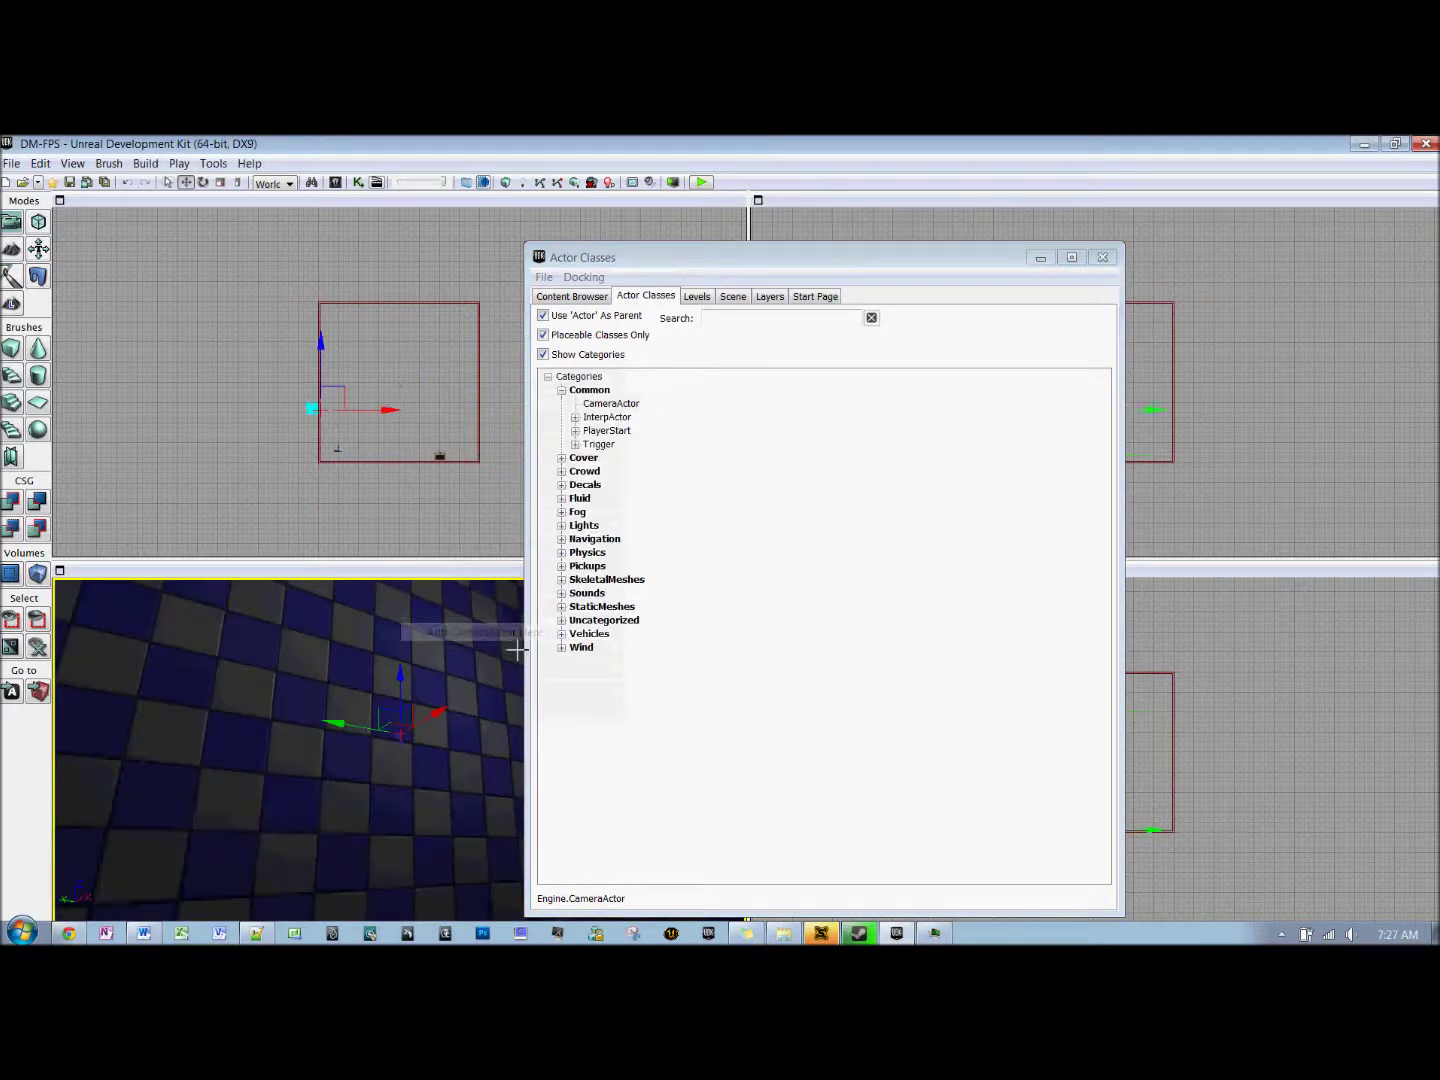
{"action": "left_click", "coordinate": [1103, 258]}
Step: Raise the camera inside the room and nudge it sideways and down in the ortho views
{"action": "left_click", "coordinate": [1116, 815]}
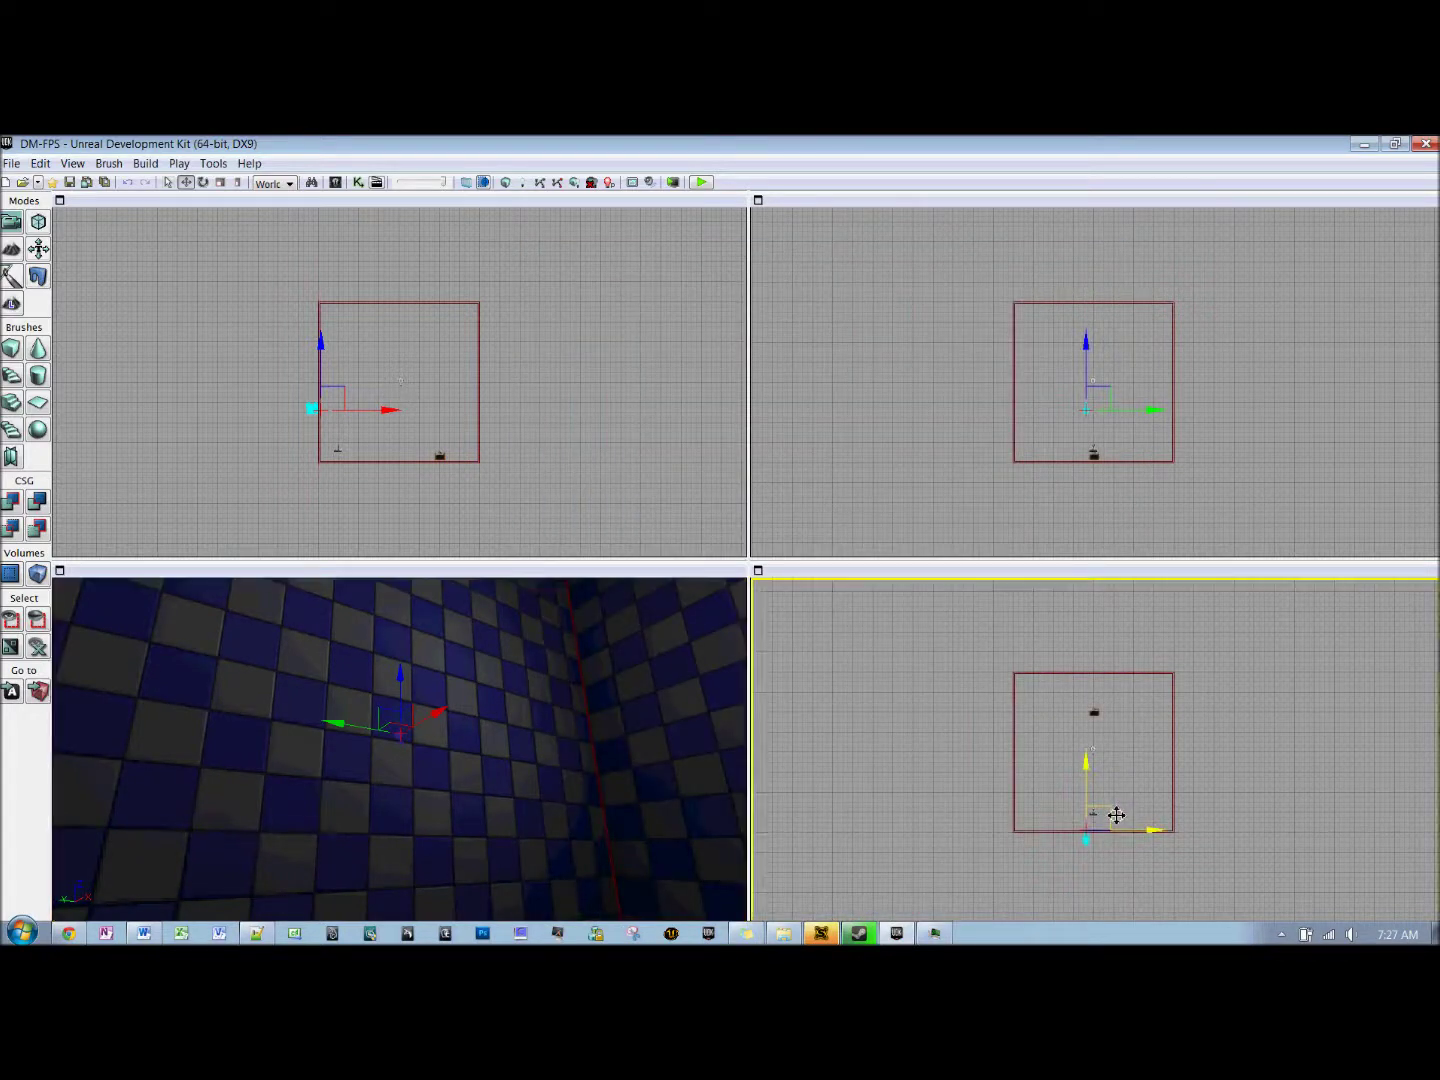
{"action": "left_click_drag", "start_coordinate": [1116, 814], "coordinate": [1122, 776]}
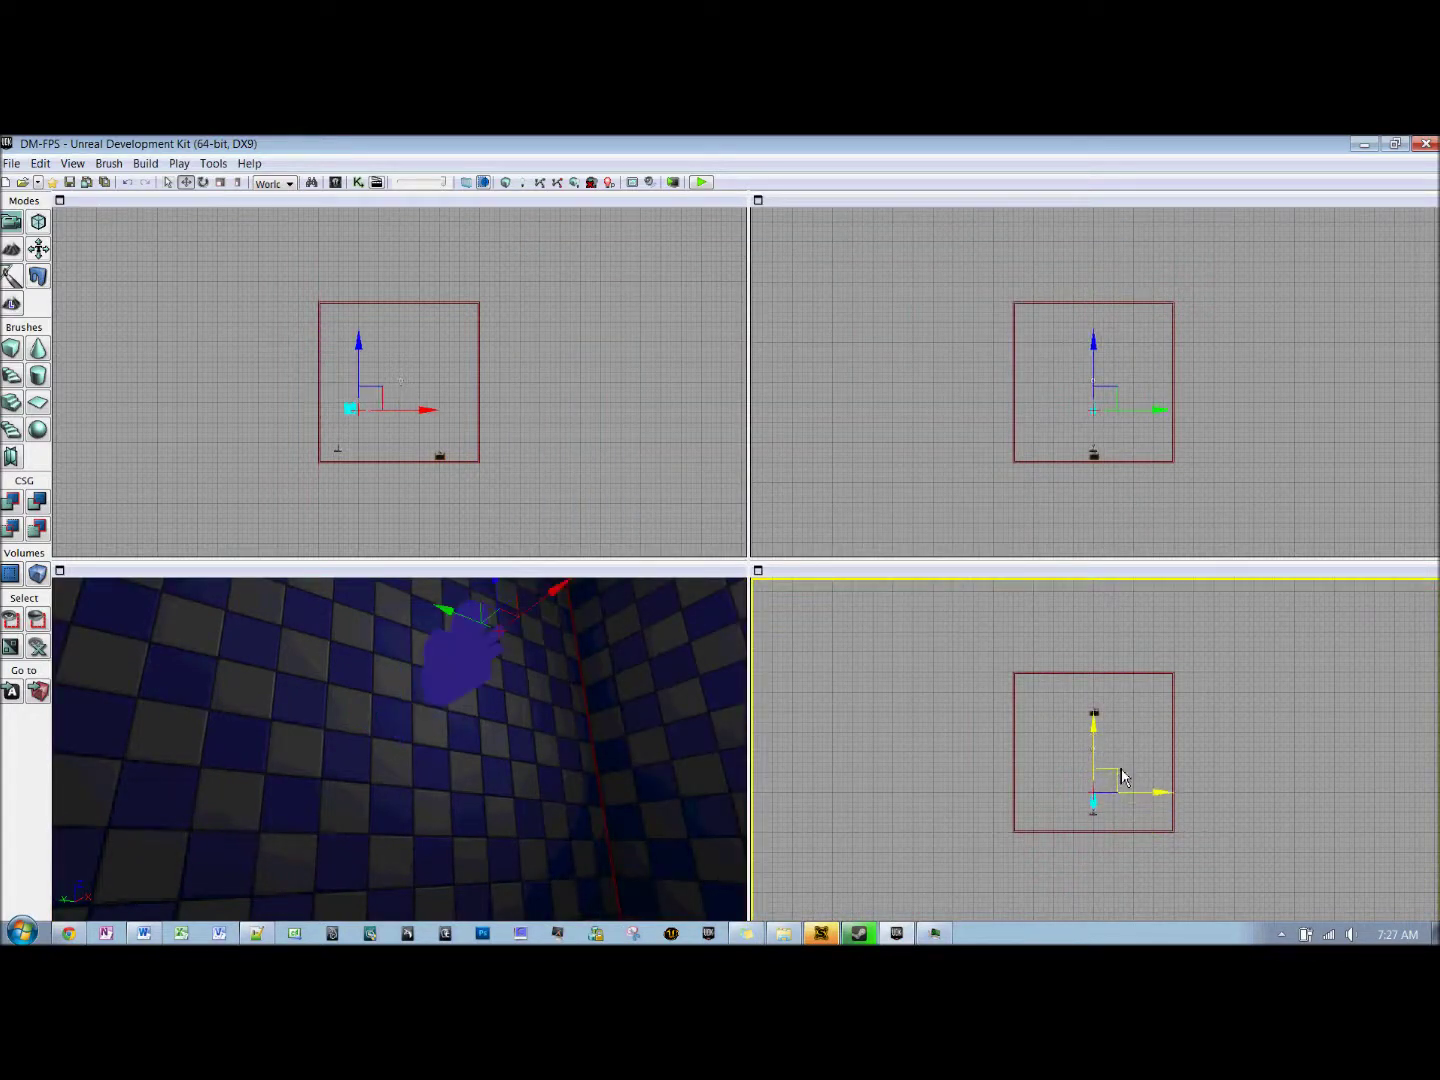
{"action": "mouse_move", "coordinate": [1157, 411]}
{"action": "left_mouse_down"}
{"action": "mouse_move", "coordinate": [1117, 417]}
{"action": "mouse_move", "coordinate": [1162, 412]}
{"action": "left_mouse_up"}
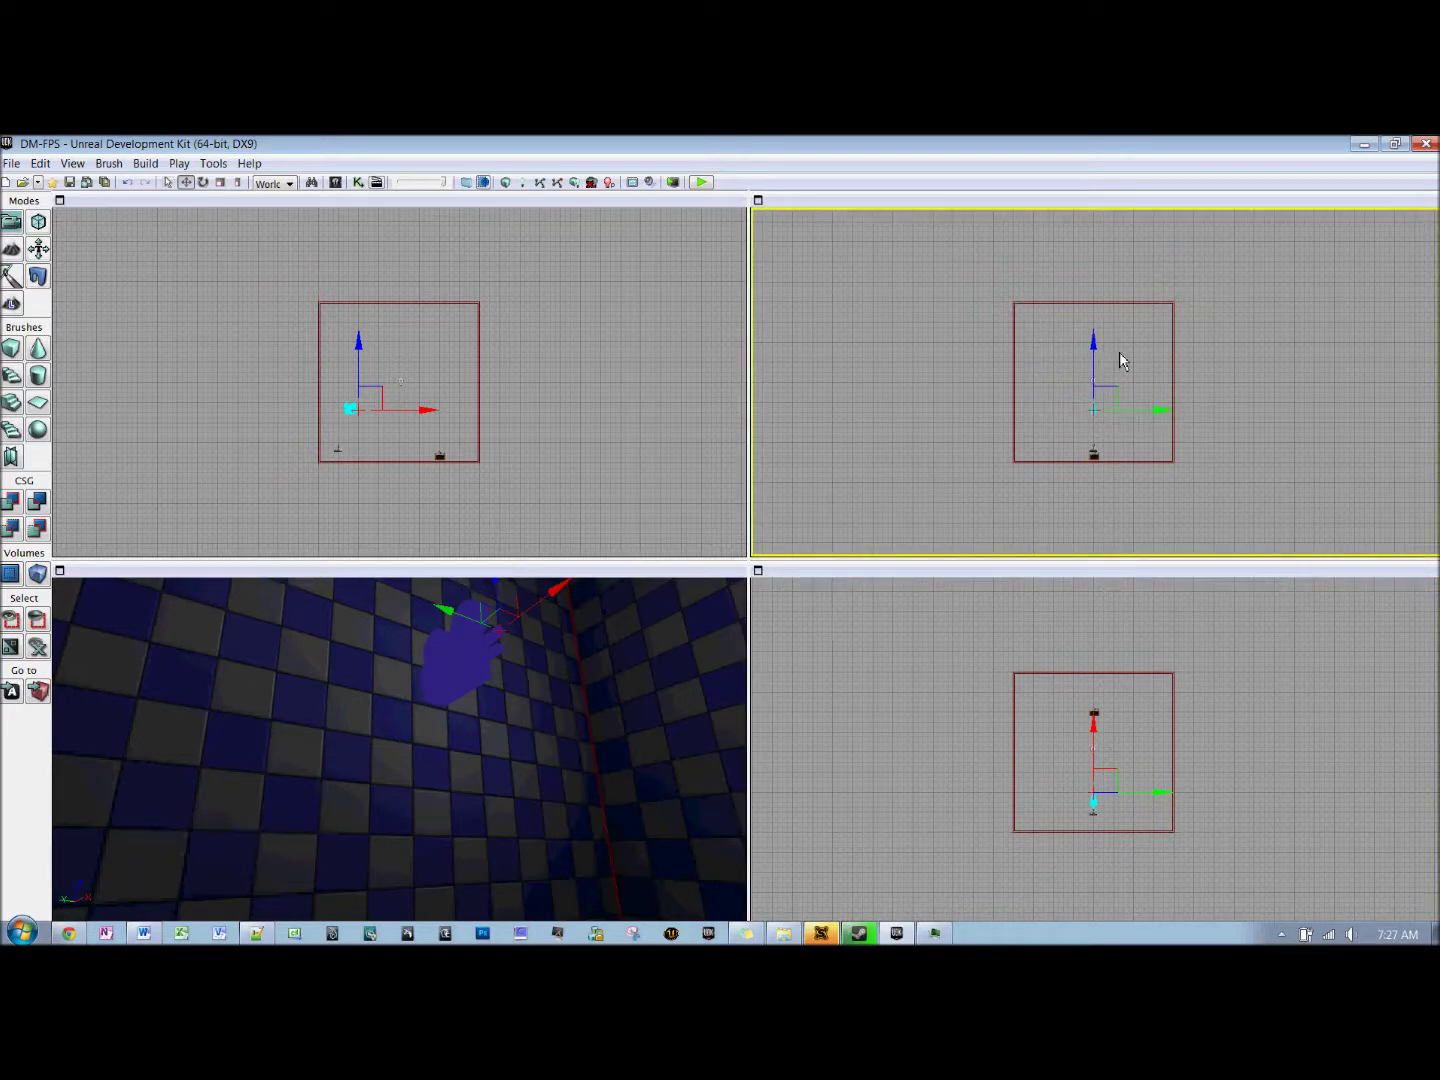
{"action": "left_click_drag", "start_coordinate": [1101, 343], "coordinate": [1102, 355]}
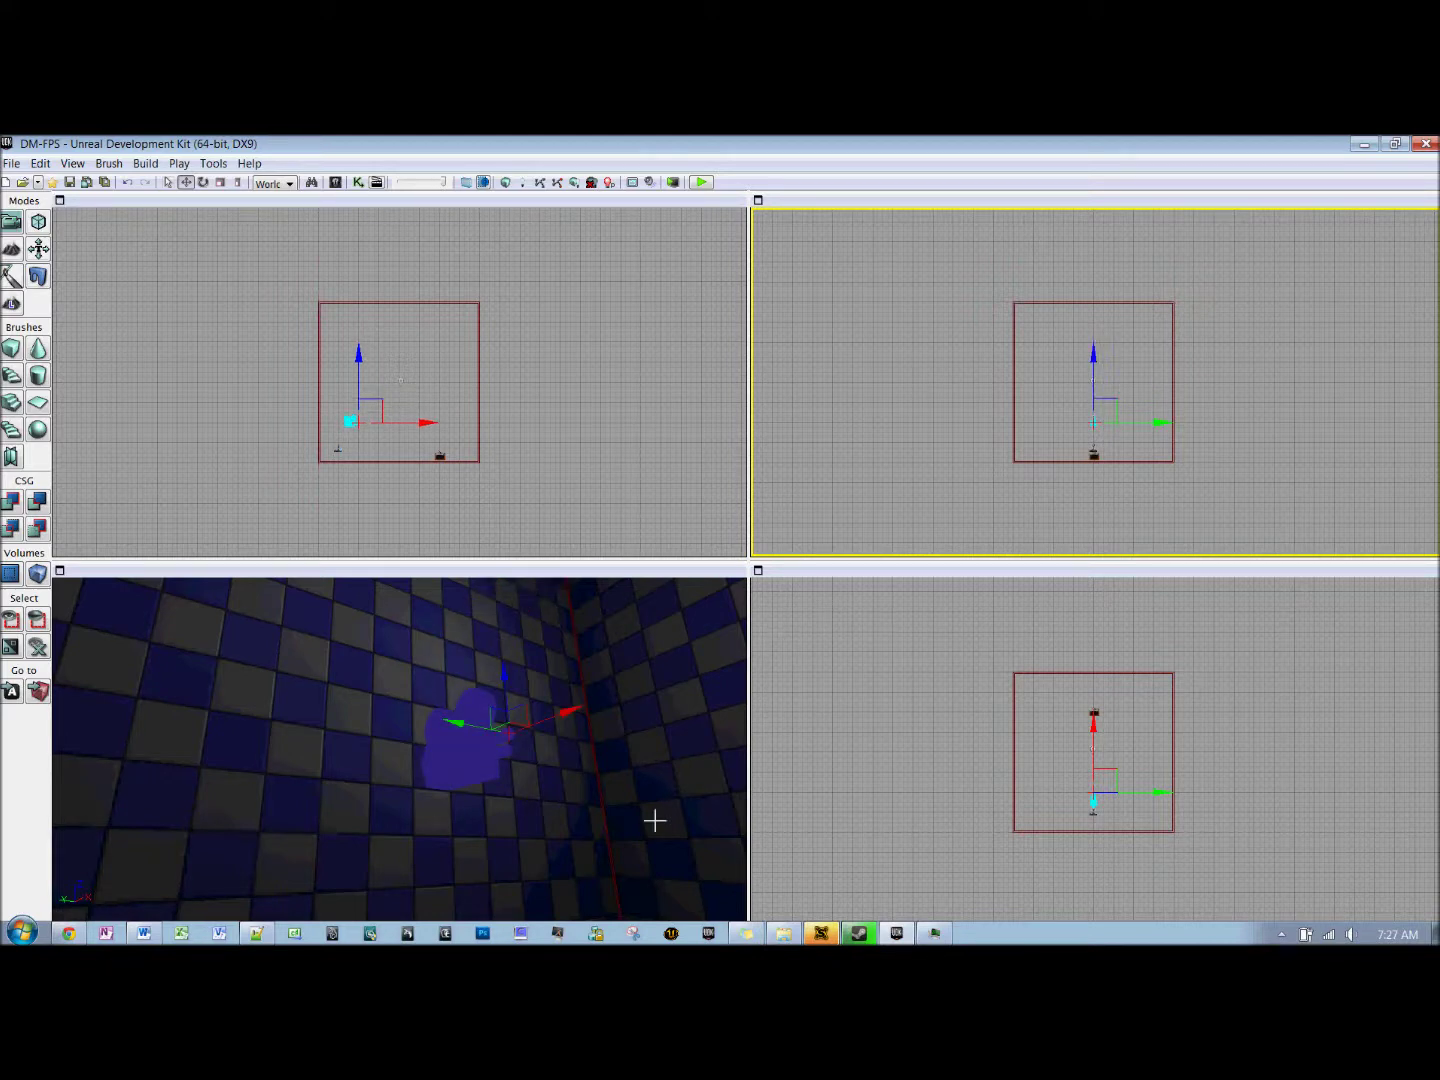
{"action": "left_click_drag", "start_coordinate": [656, 821], "coordinate": [608, 777]}
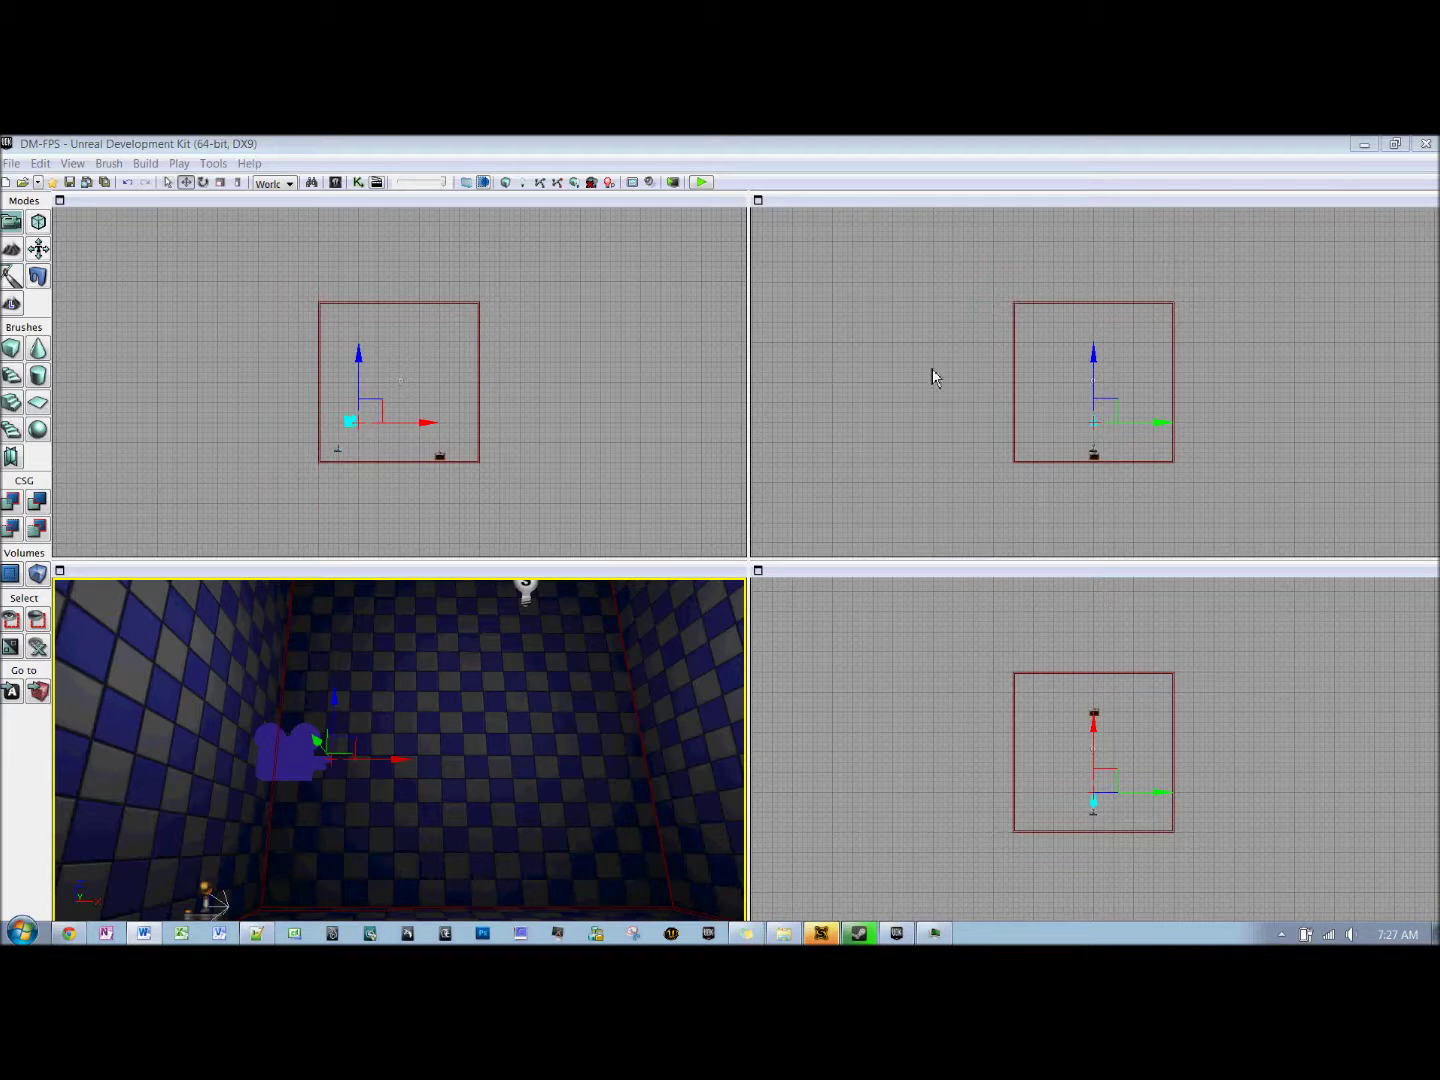
Step: Open Kismet and pan the sequence so Initialization sits at the upper left
{"action": "left_click", "coordinate": [358, 182]}
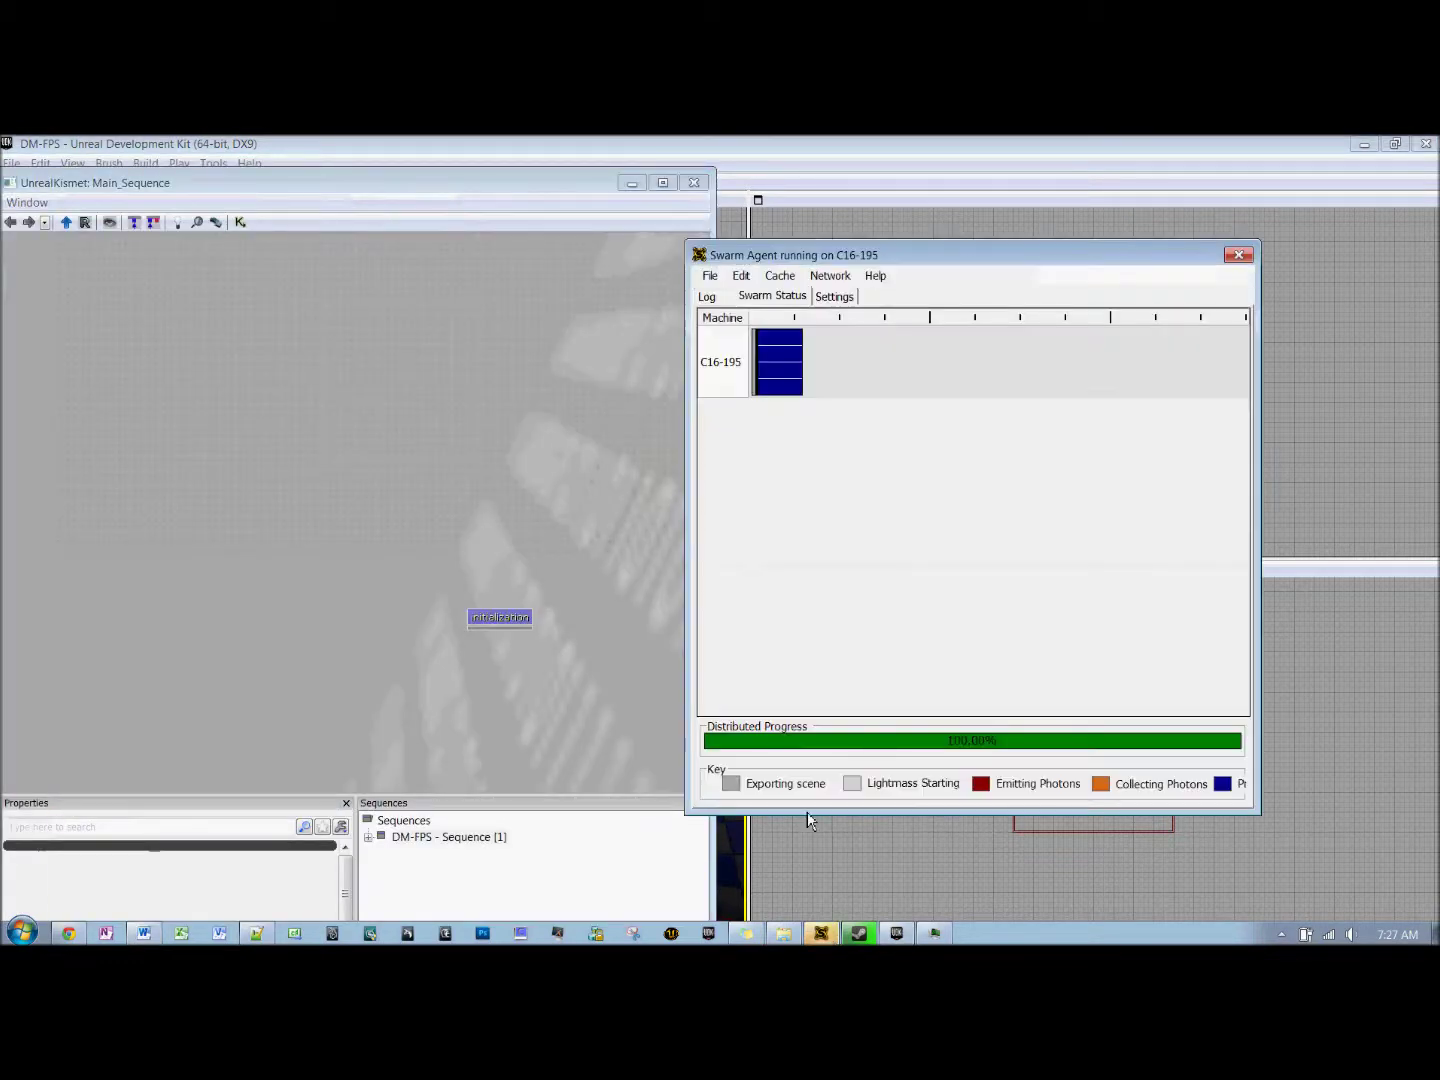
{"action": "left_click", "coordinate": [372, 180]}
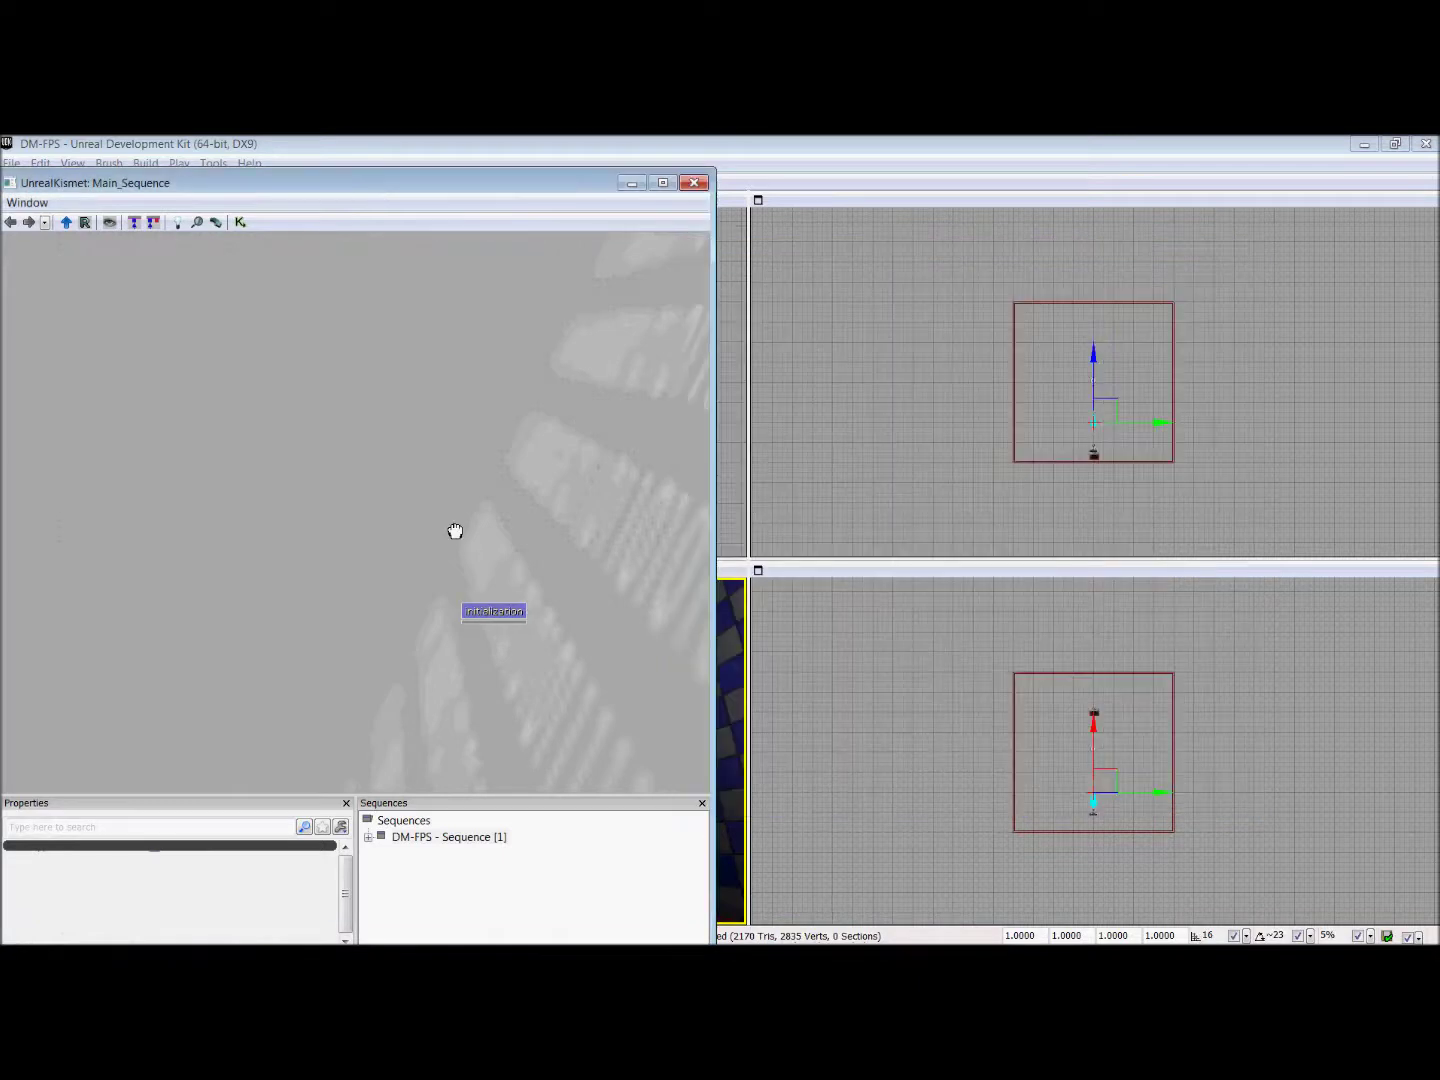
{"action": "left_click_drag", "start_coordinate": [454, 531], "coordinate": [265, 281]}
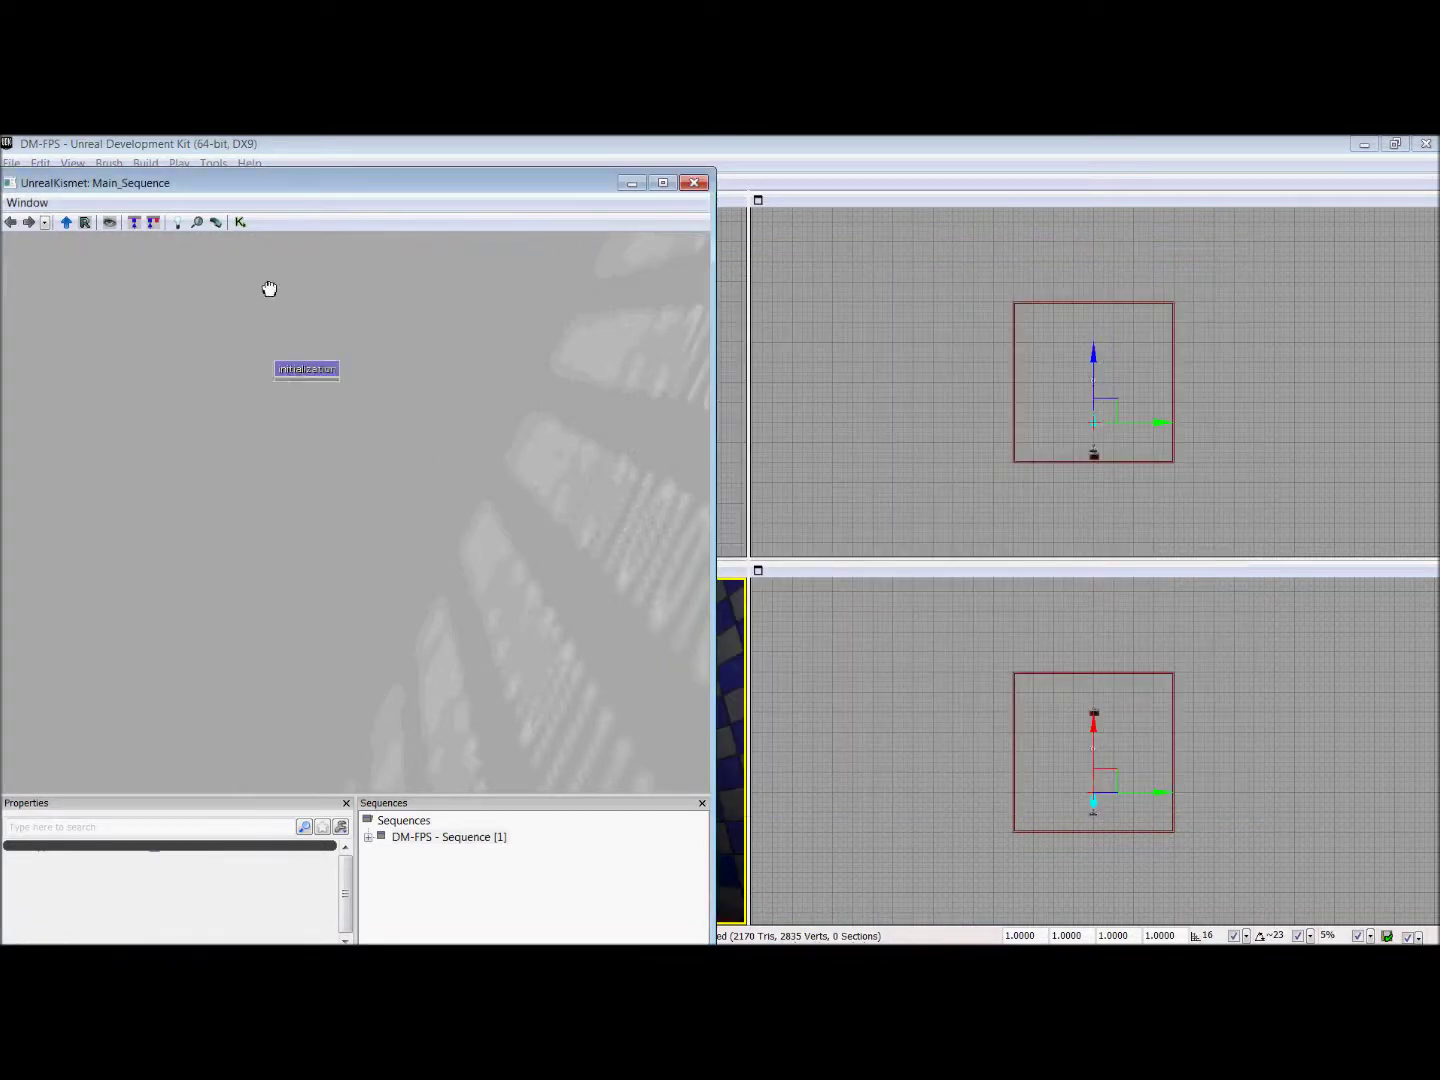
Step: Add a Player variable node beneath Initialization with All Players unchecked, making it Player 0
{"action": "right_click", "coordinate": [271, 484]}
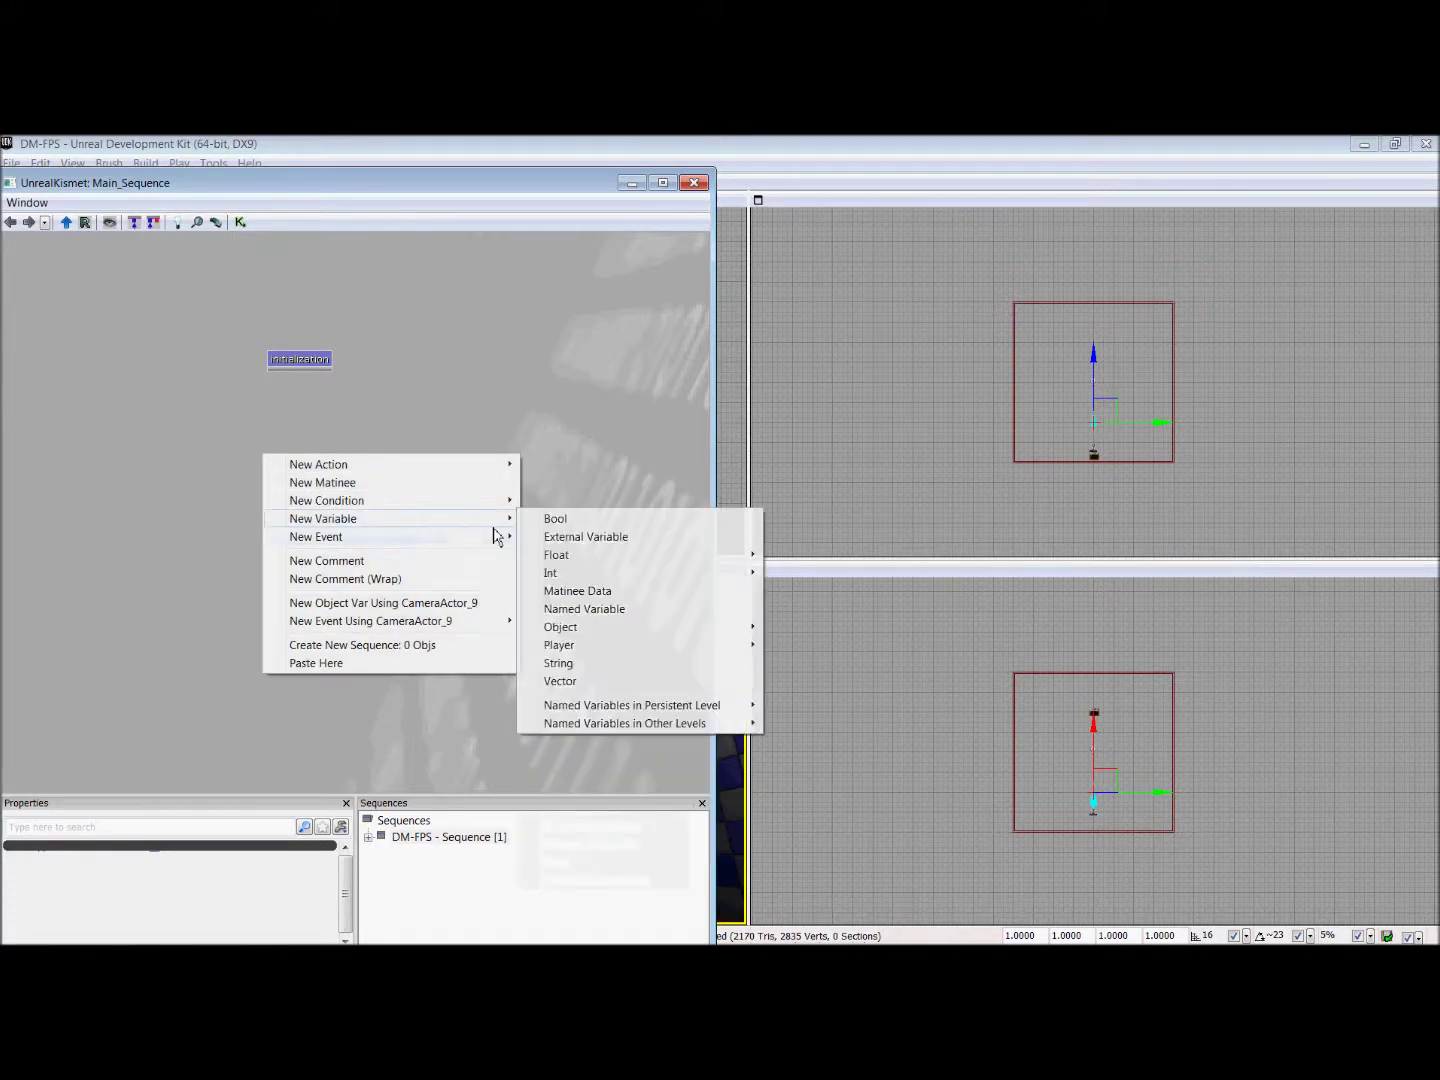
{"action": "mouse_move", "coordinate": [559, 645]}
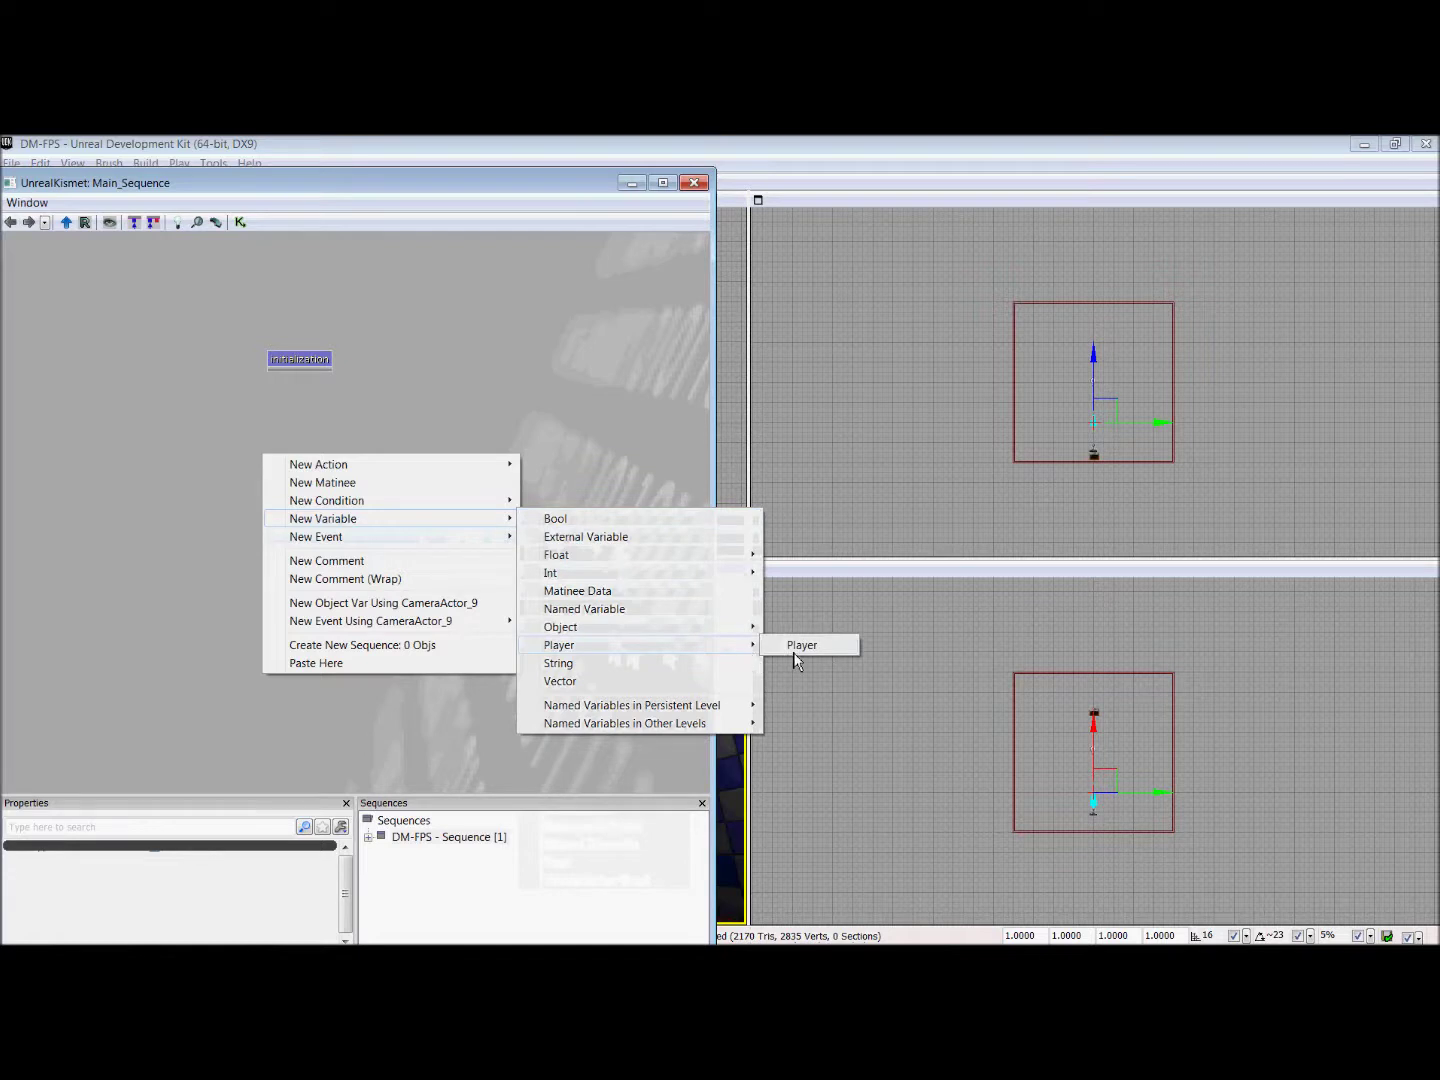
{"action": "left_click", "coordinate": [796, 647]}
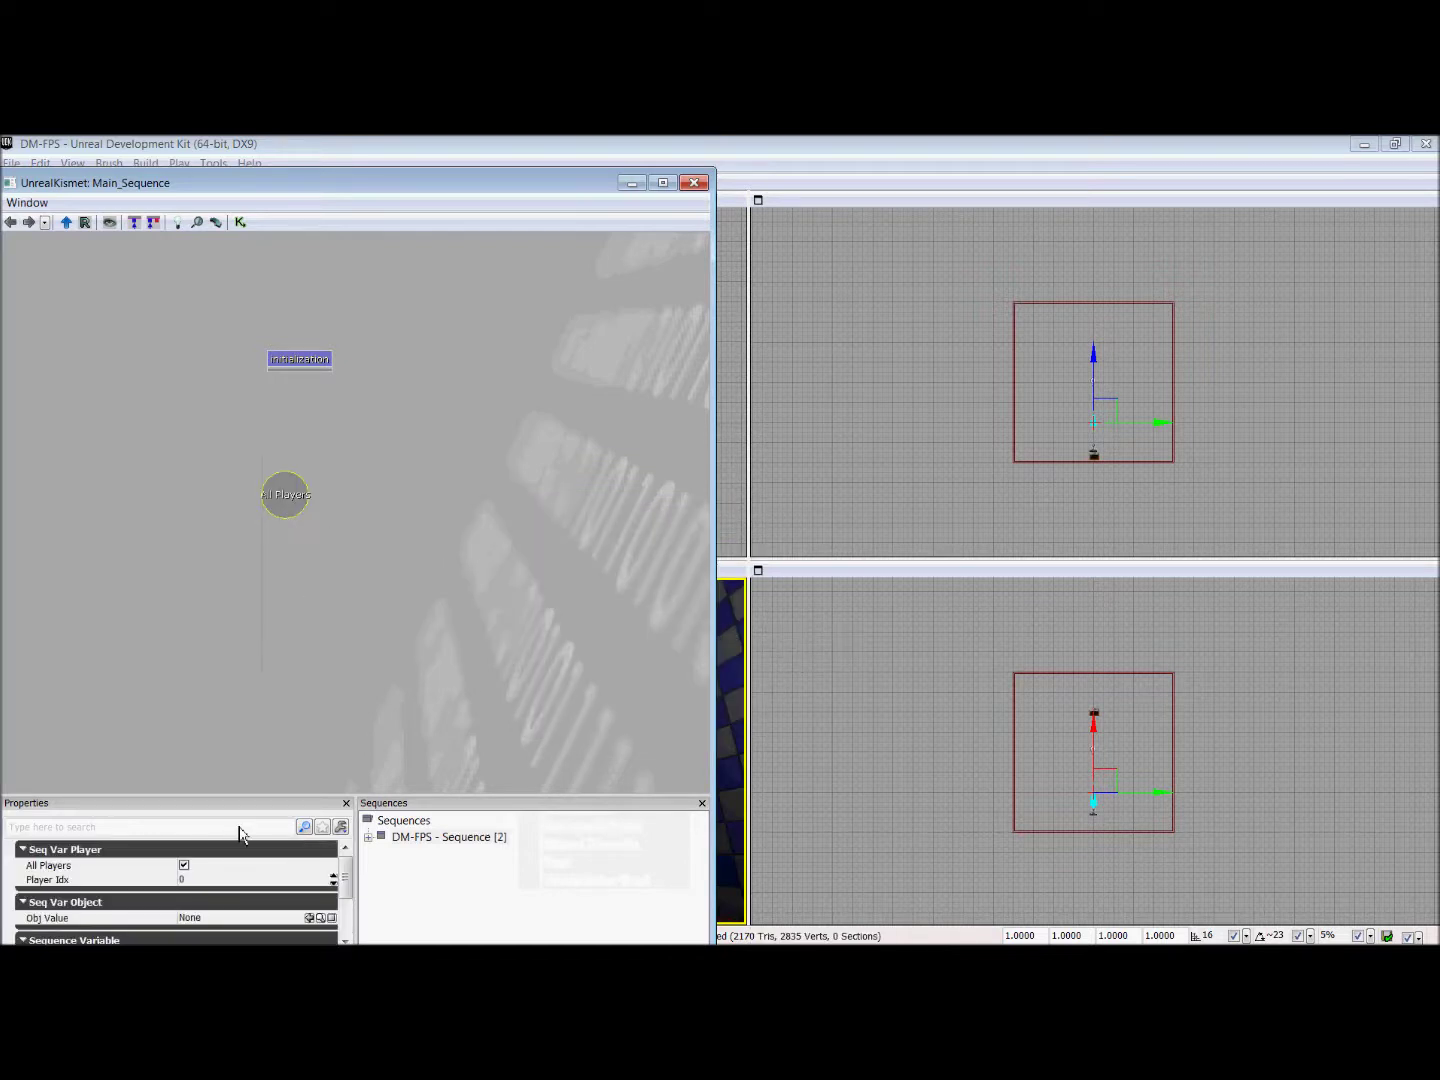
{"action": "left_click", "coordinate": [184, 865]}
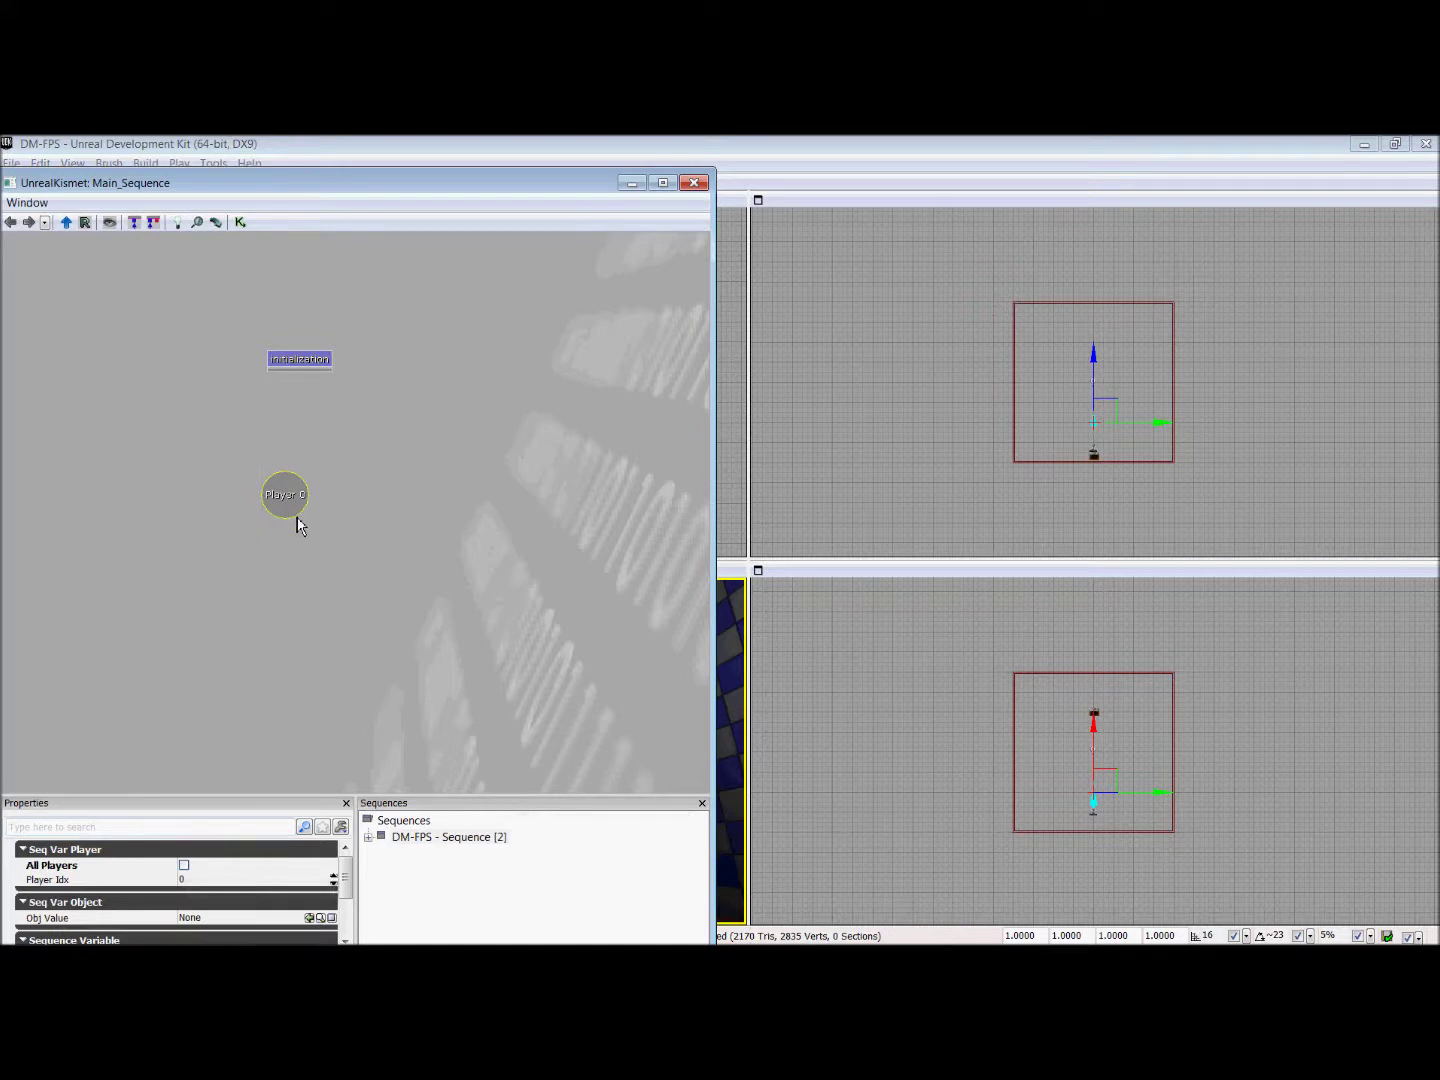
{"action": "left_click", "coordinate": [1016, 656]}
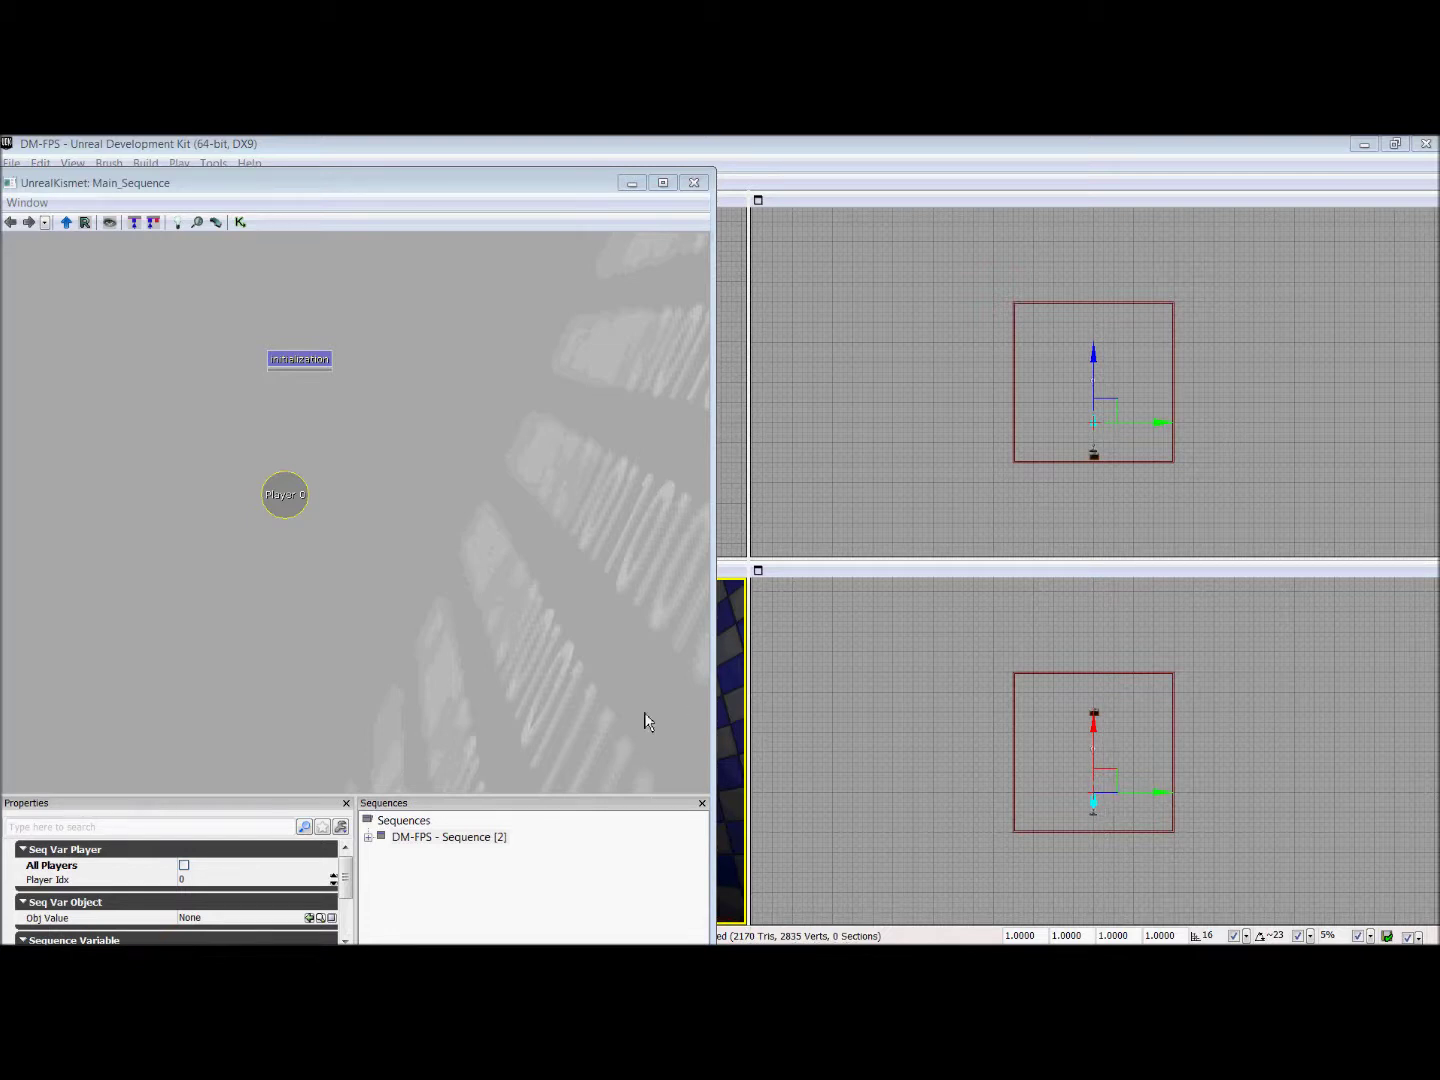
{"action": "left_click", "coordinate": [280, 574]}
{"action": "right_click", "coordinate": [280, 574]}
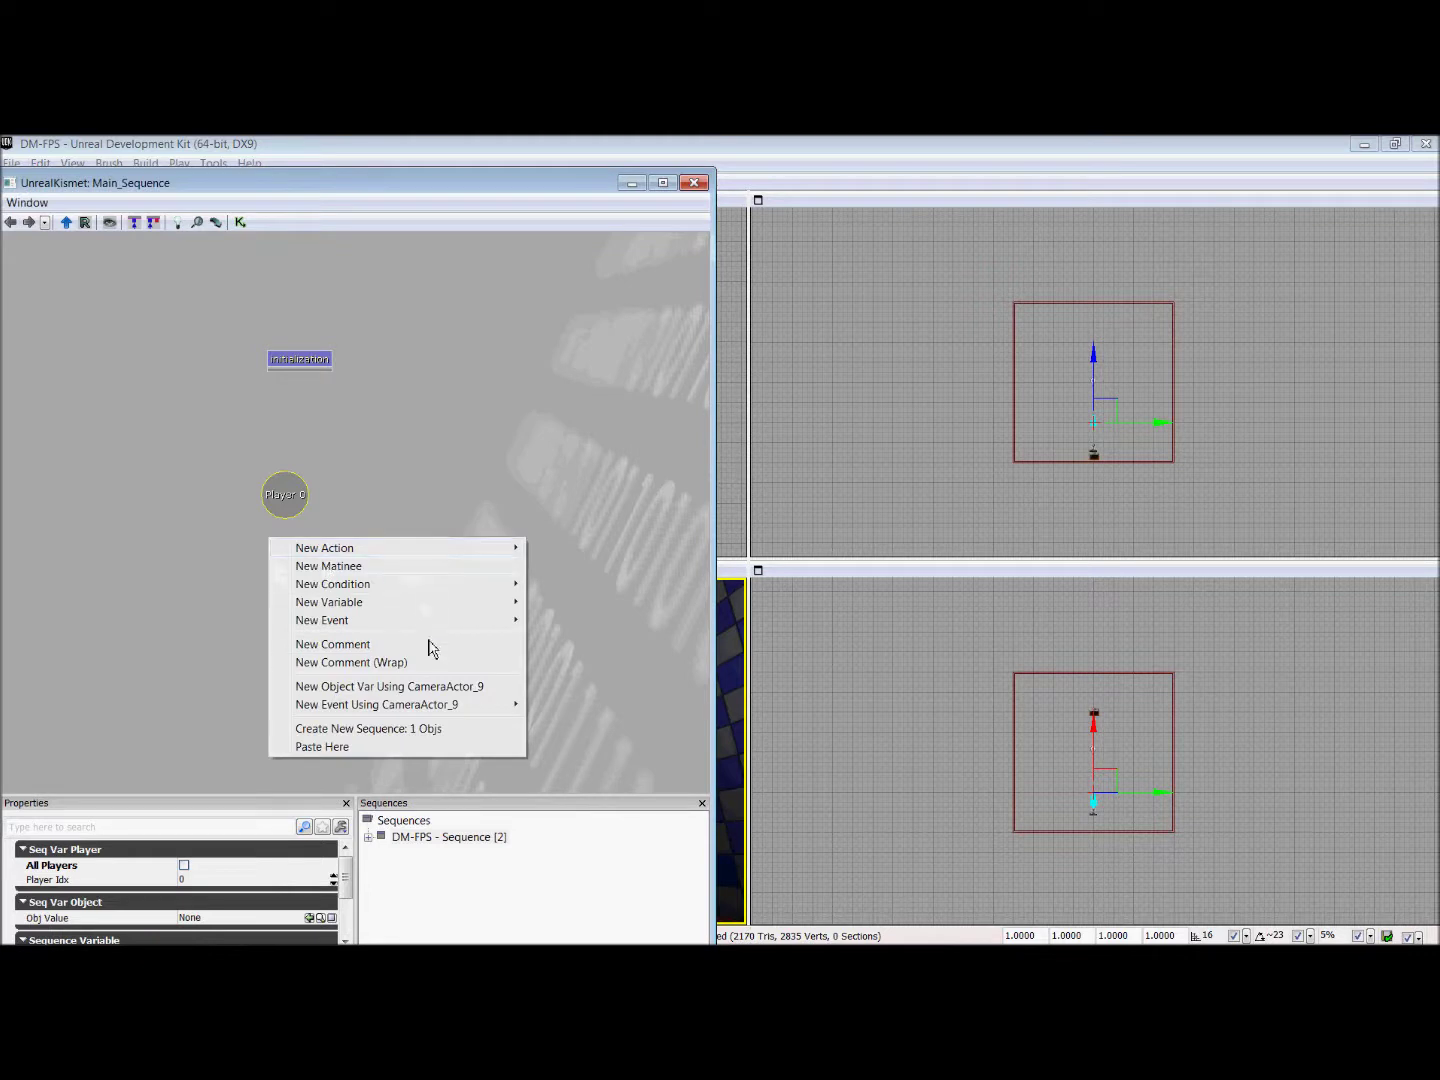
Step: Add a CameraActor_9 object variable and rename the Player variable to P_0
{"action": "left_click", "coordinate": [455, 687]}
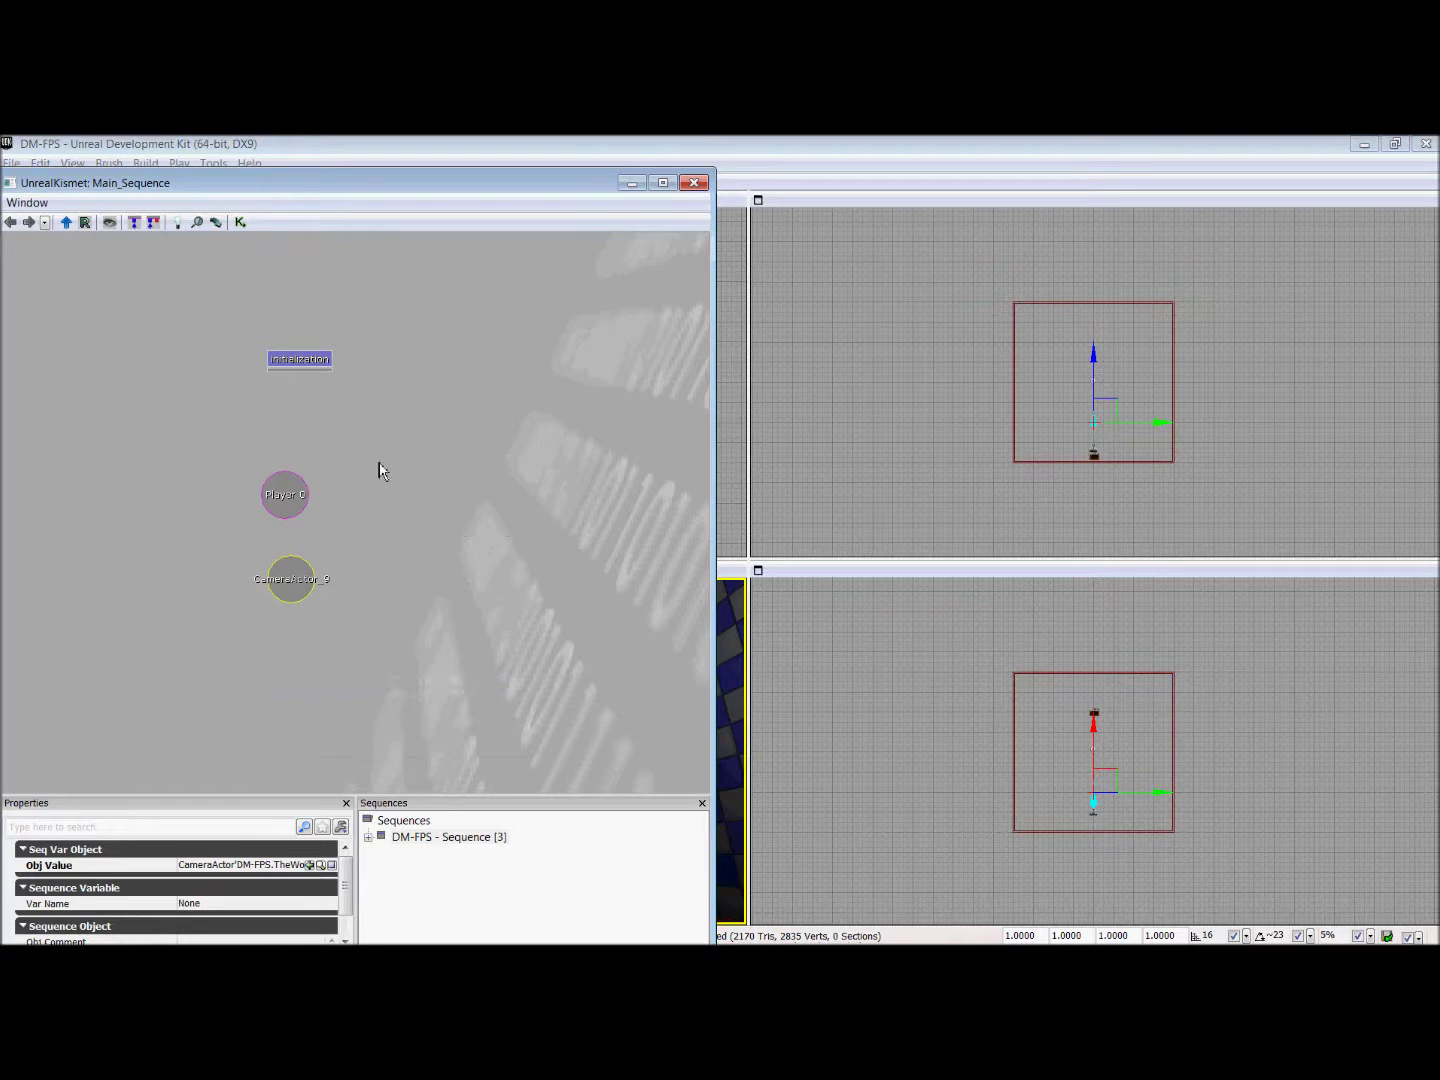
{"action": "left_click", "coordinate": [281, 501]}
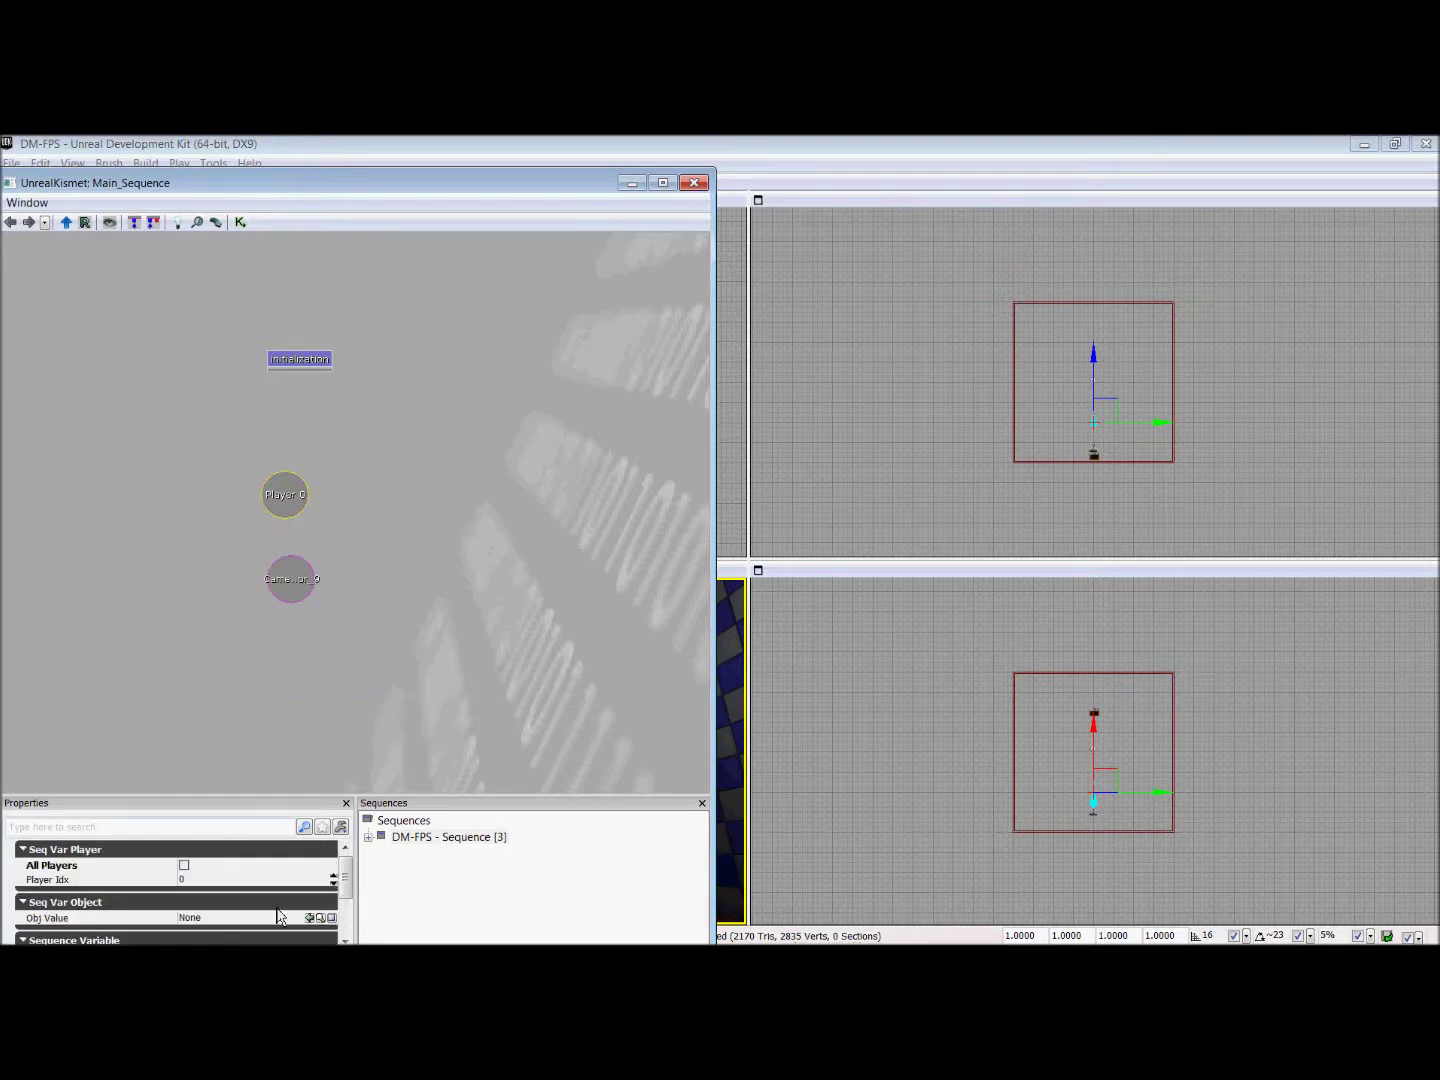
{"action": "left_click_drag", "start_coordinate": [353, 895], "coordinate": [353, 923]}
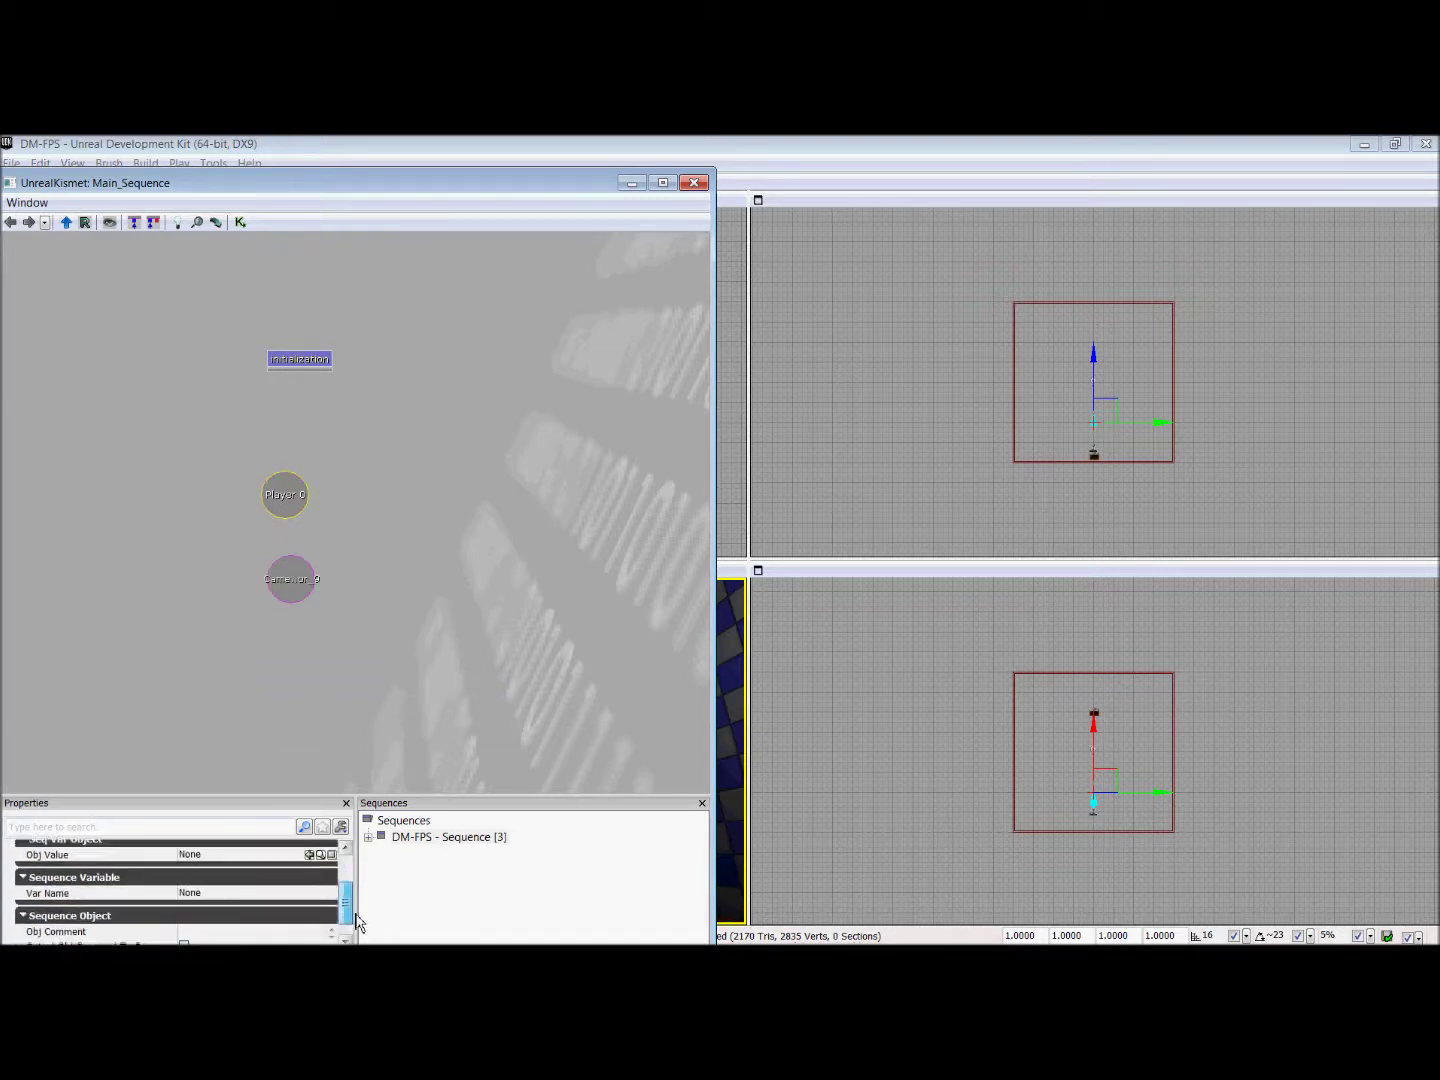
{"action": "left_click", "coordinate": [252, 895]}
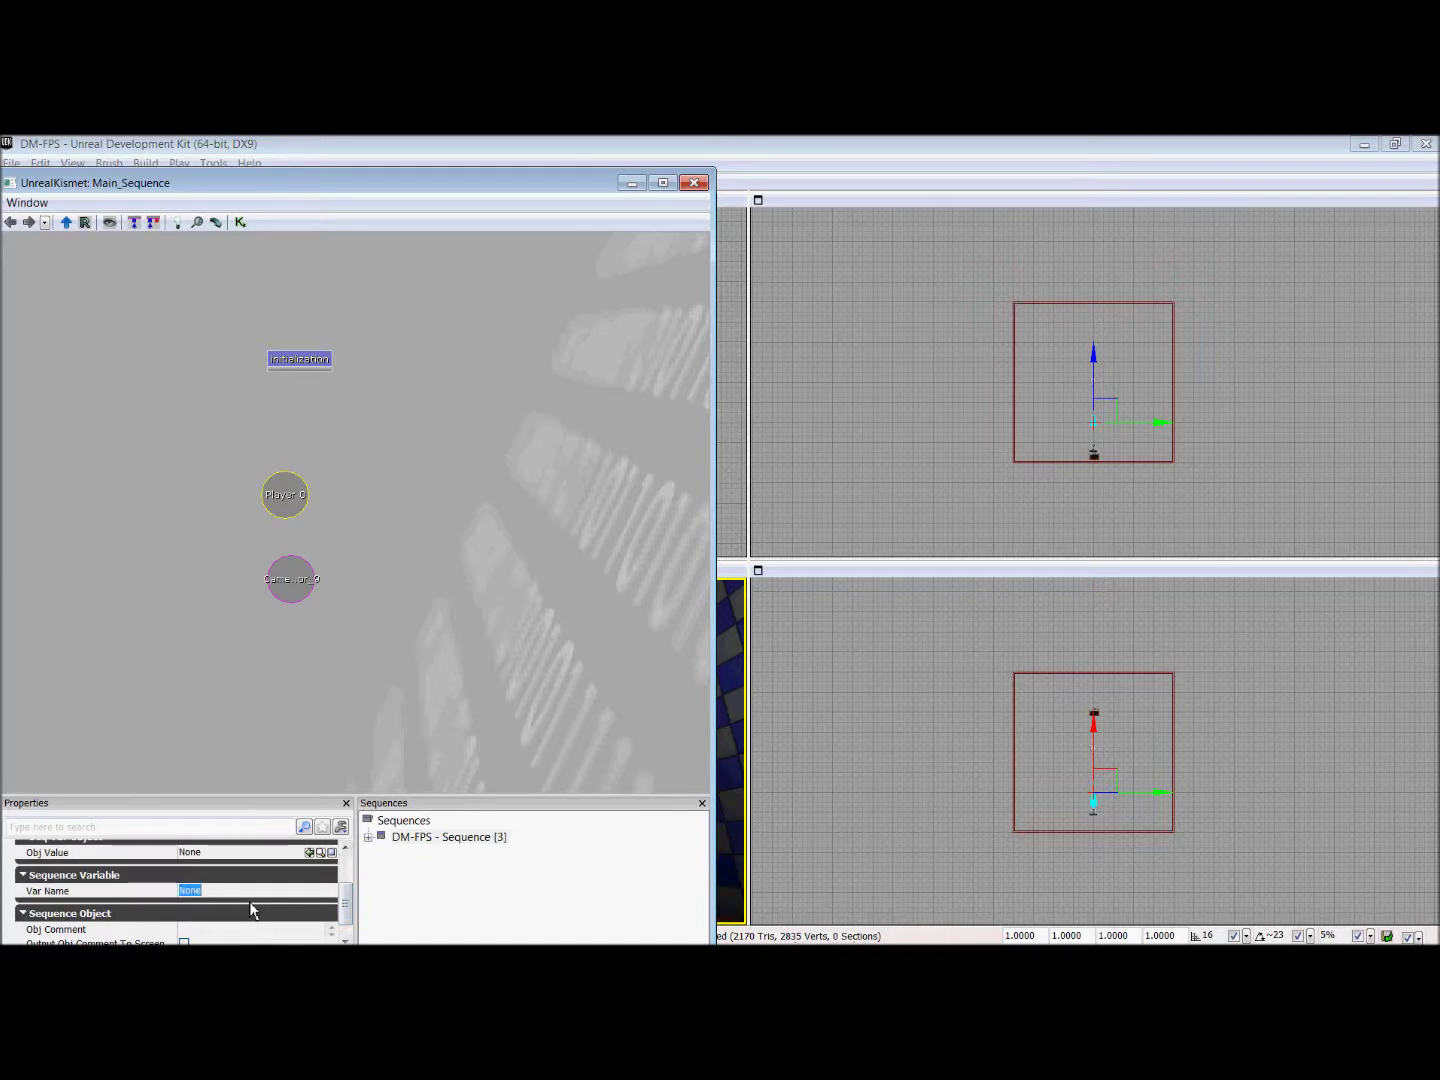
{"action": "type", "text": "P0"}
{"action": "key", "text": "BackSpace"}
{"action": "type", "text": "_"}
{"action": "type", "text": "0"}
{"action": "key", "text": "Return"}
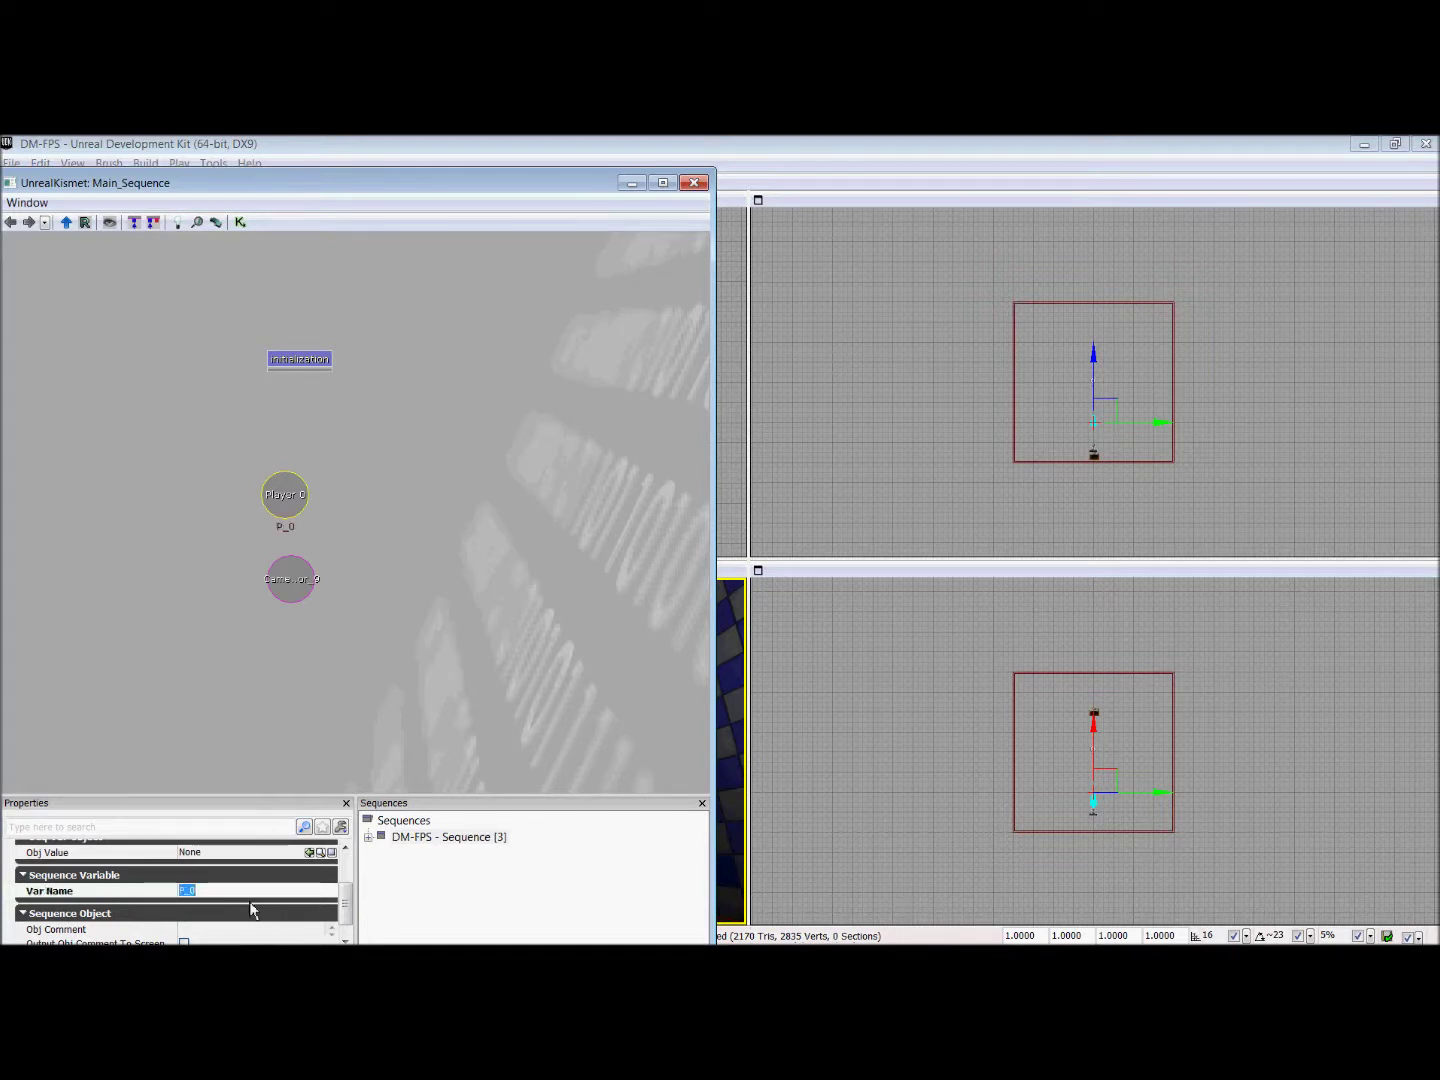
Step: Name the camera object variable Cam1
{"action": "left_click", "coordinate": [310, 588]}
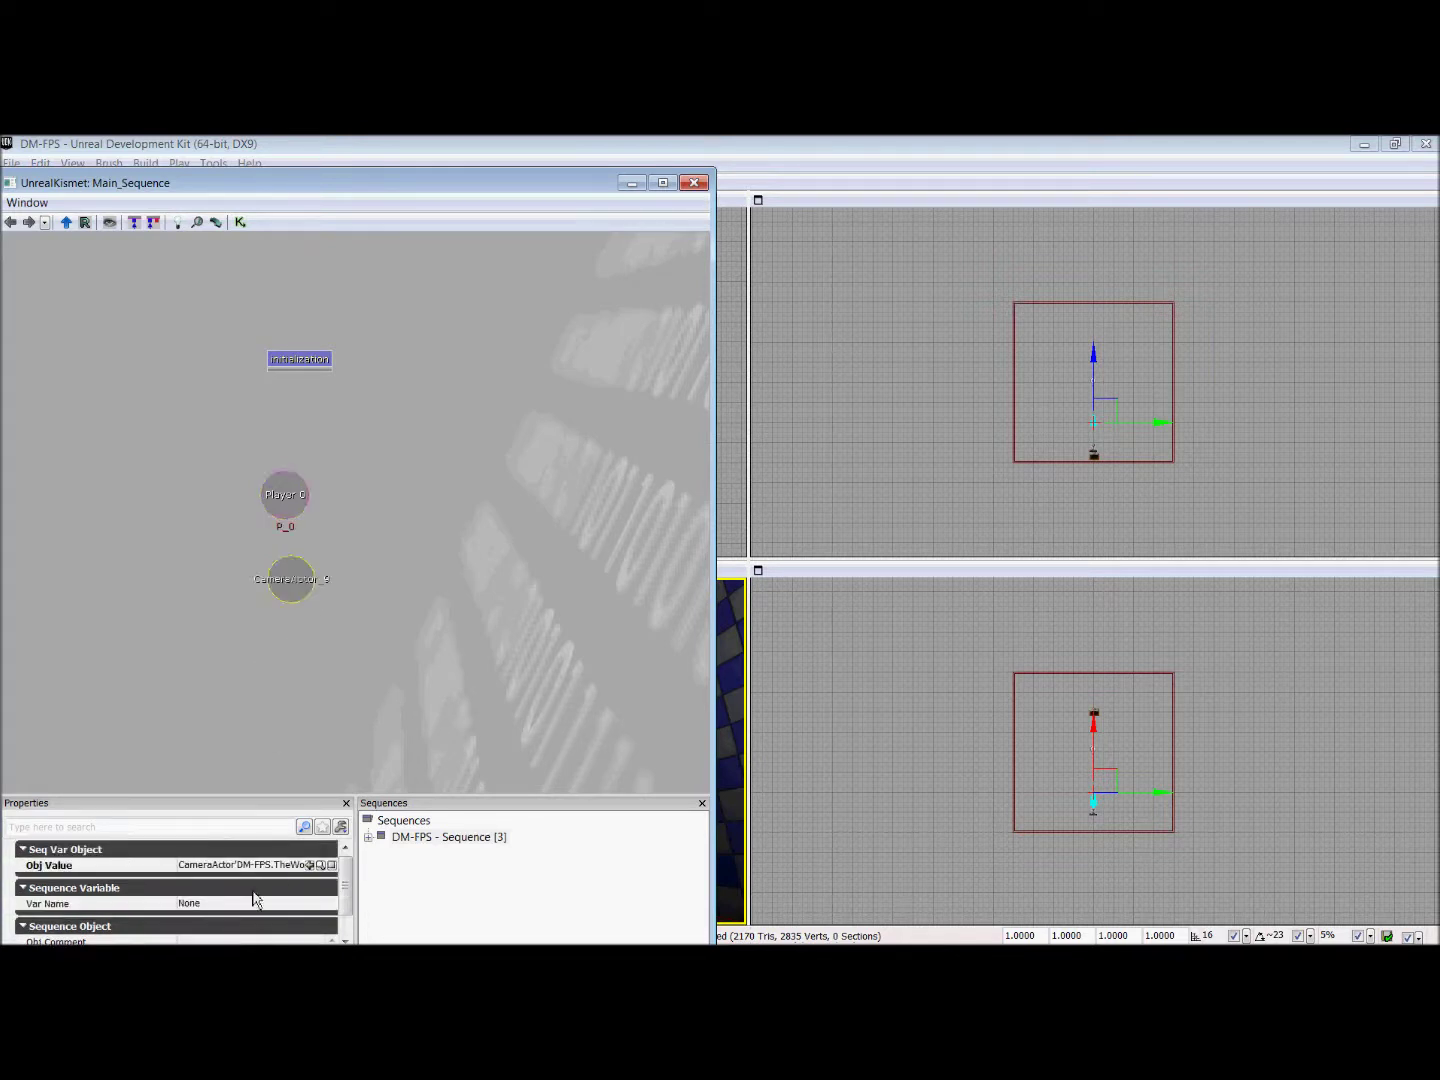
{"action": "left_click", "coordinate": [245, 909]}
{"action": "type", "text": "C"}
{"action": "type", "text": "am1"}
{"action": "key", "text": "Return"}
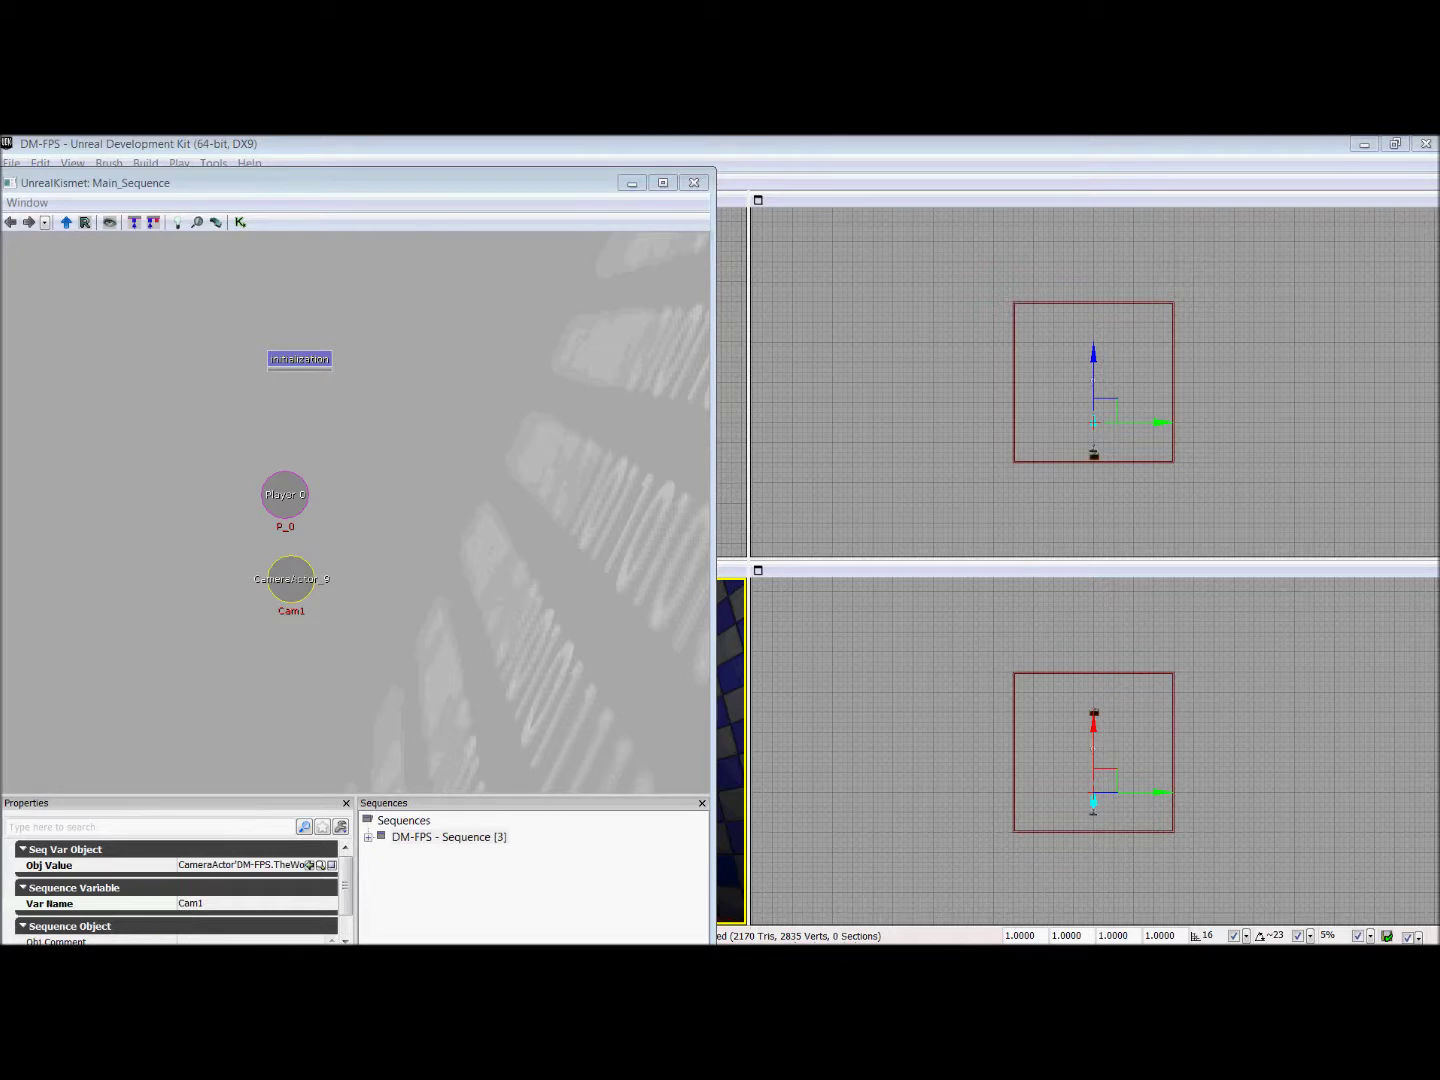
Step: Add a Remote Event node to the main sequence with Event Name Trigger
{"action": "right_click", "coordinate": [448, 469]}
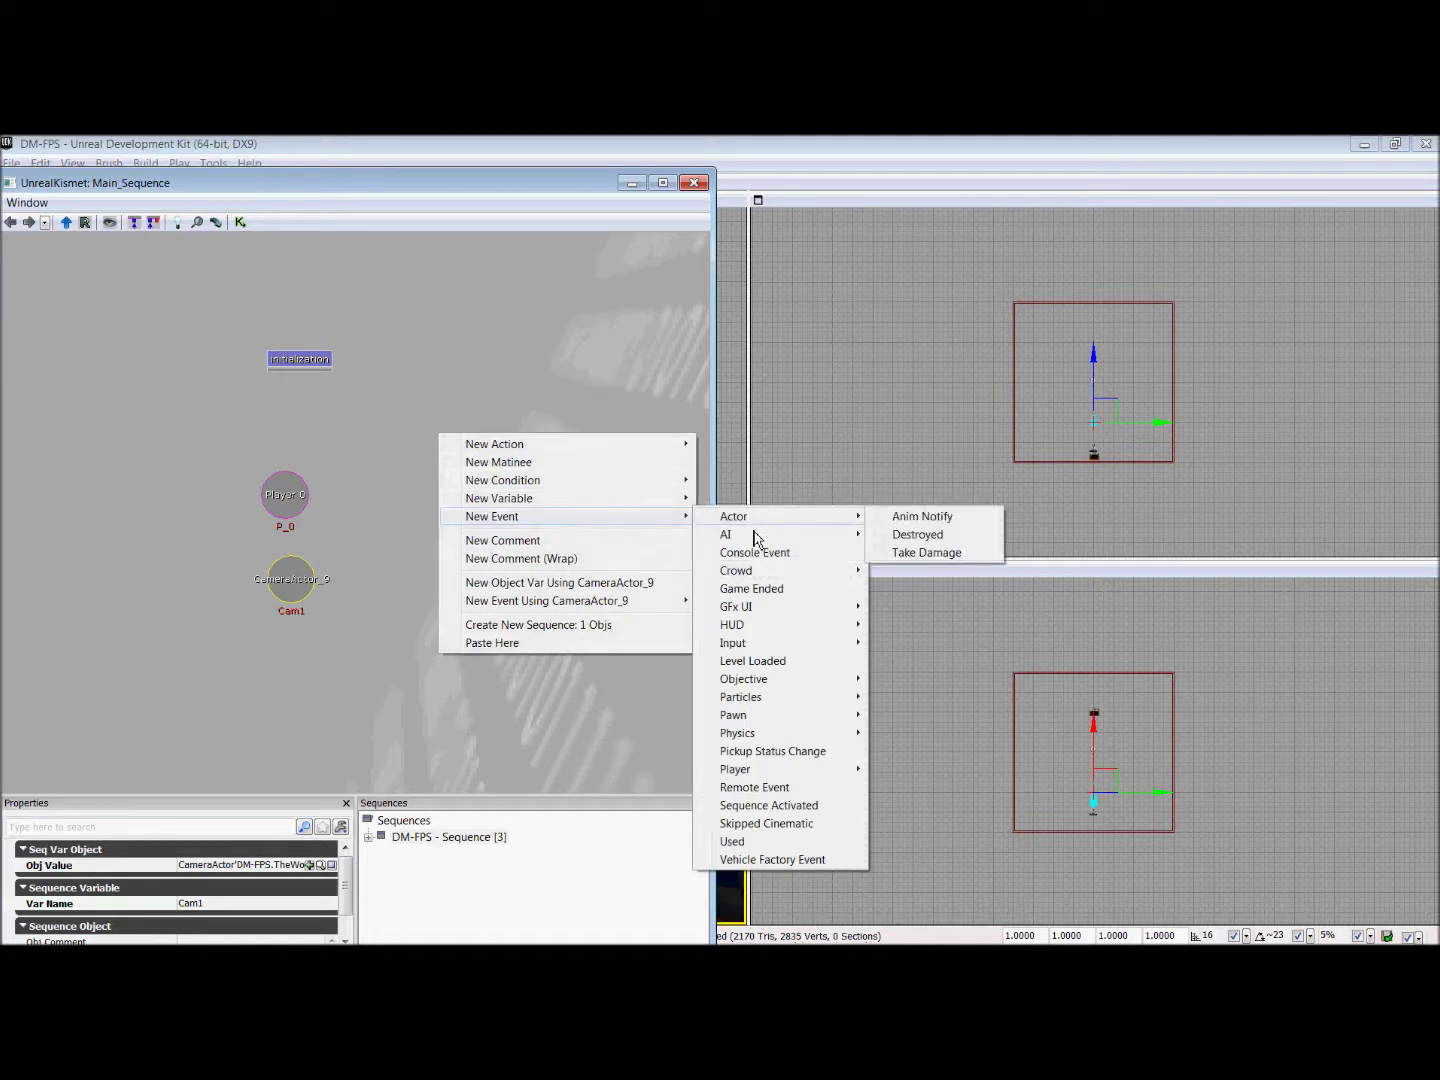
{"action": "mouse_move", "coordinate": [492, 516]}
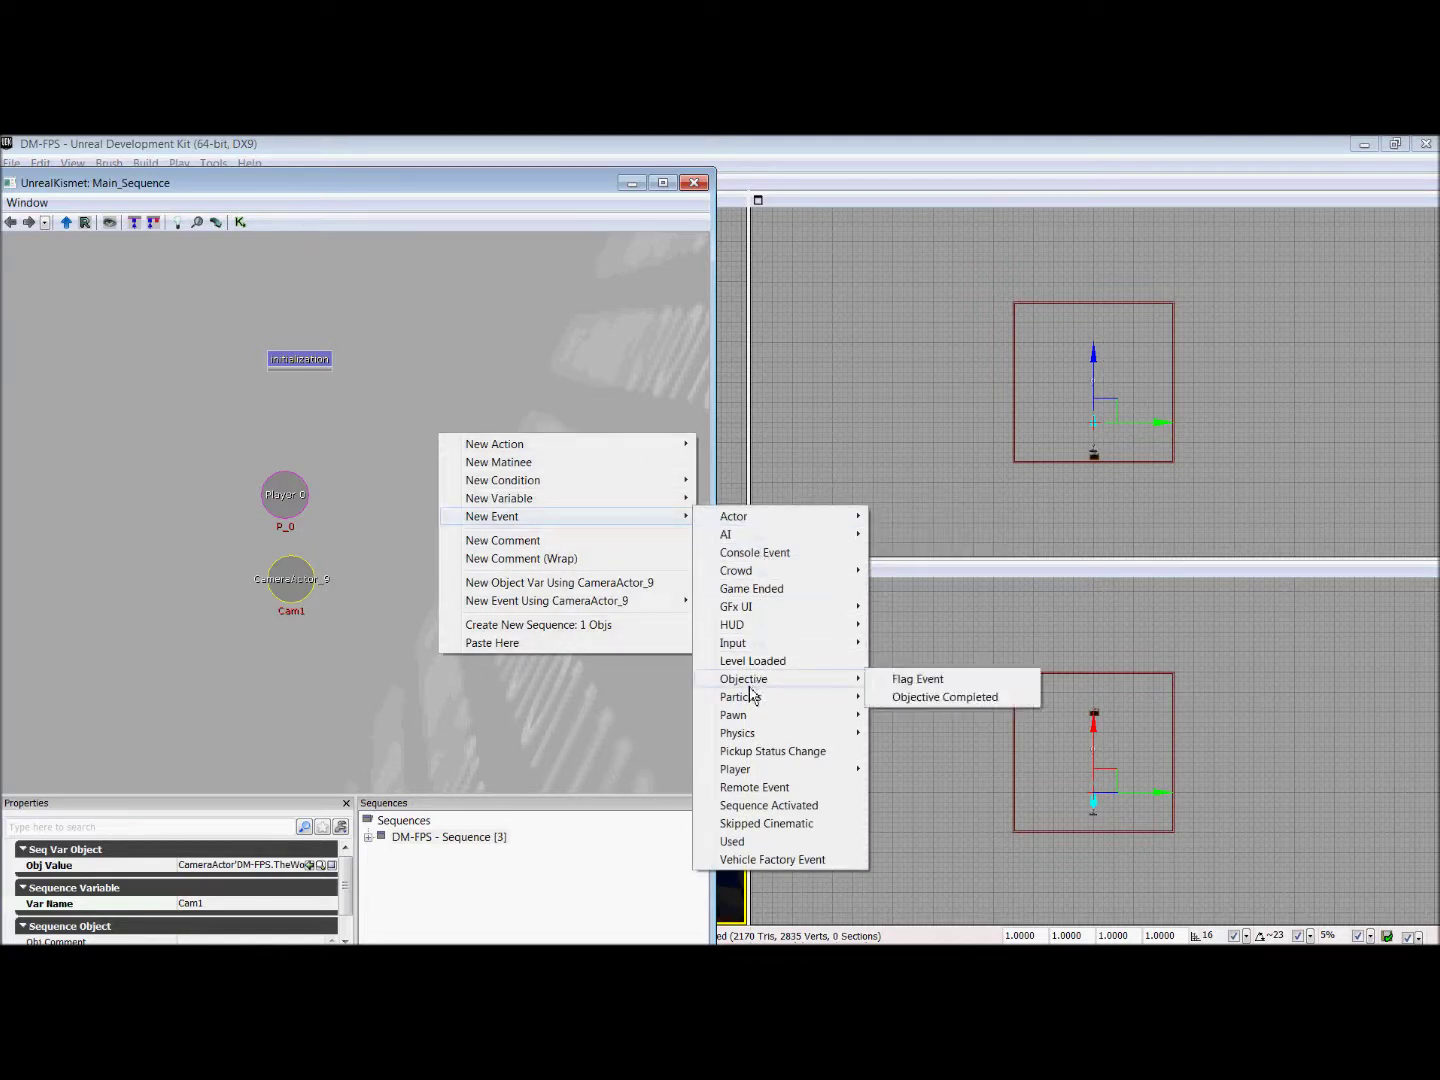
{"action": "left_click", "coordinate": [765, 787]}
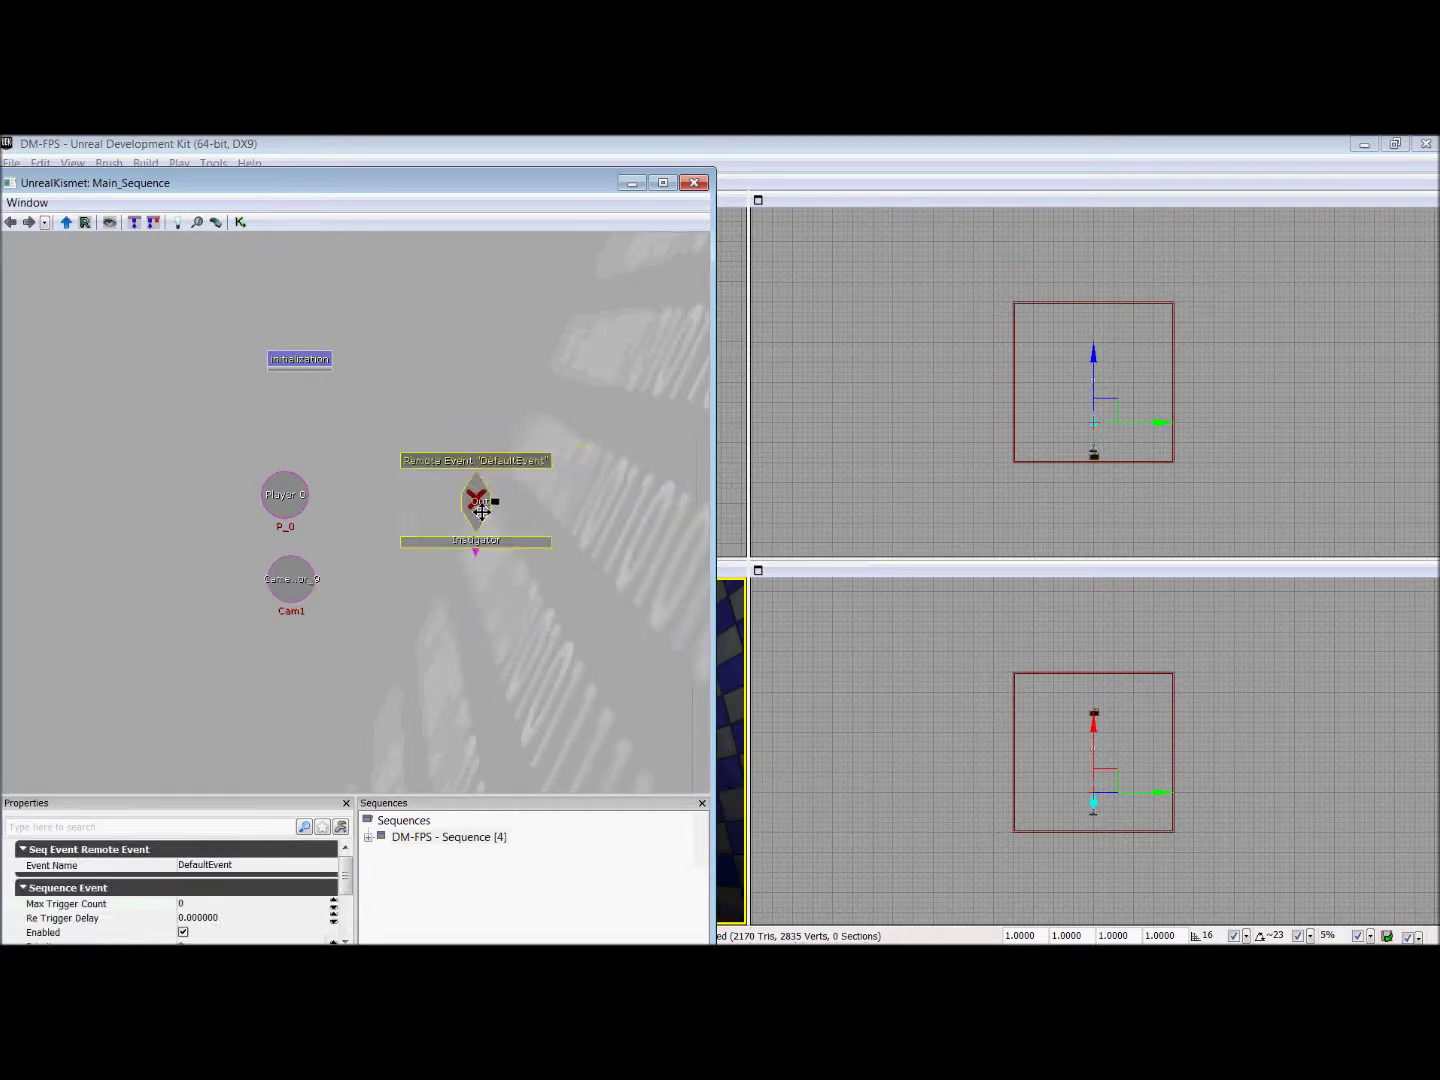
{"action": "left_click_drag", "start_coordinate": [519, 525], "coordinate": [476, 526]}
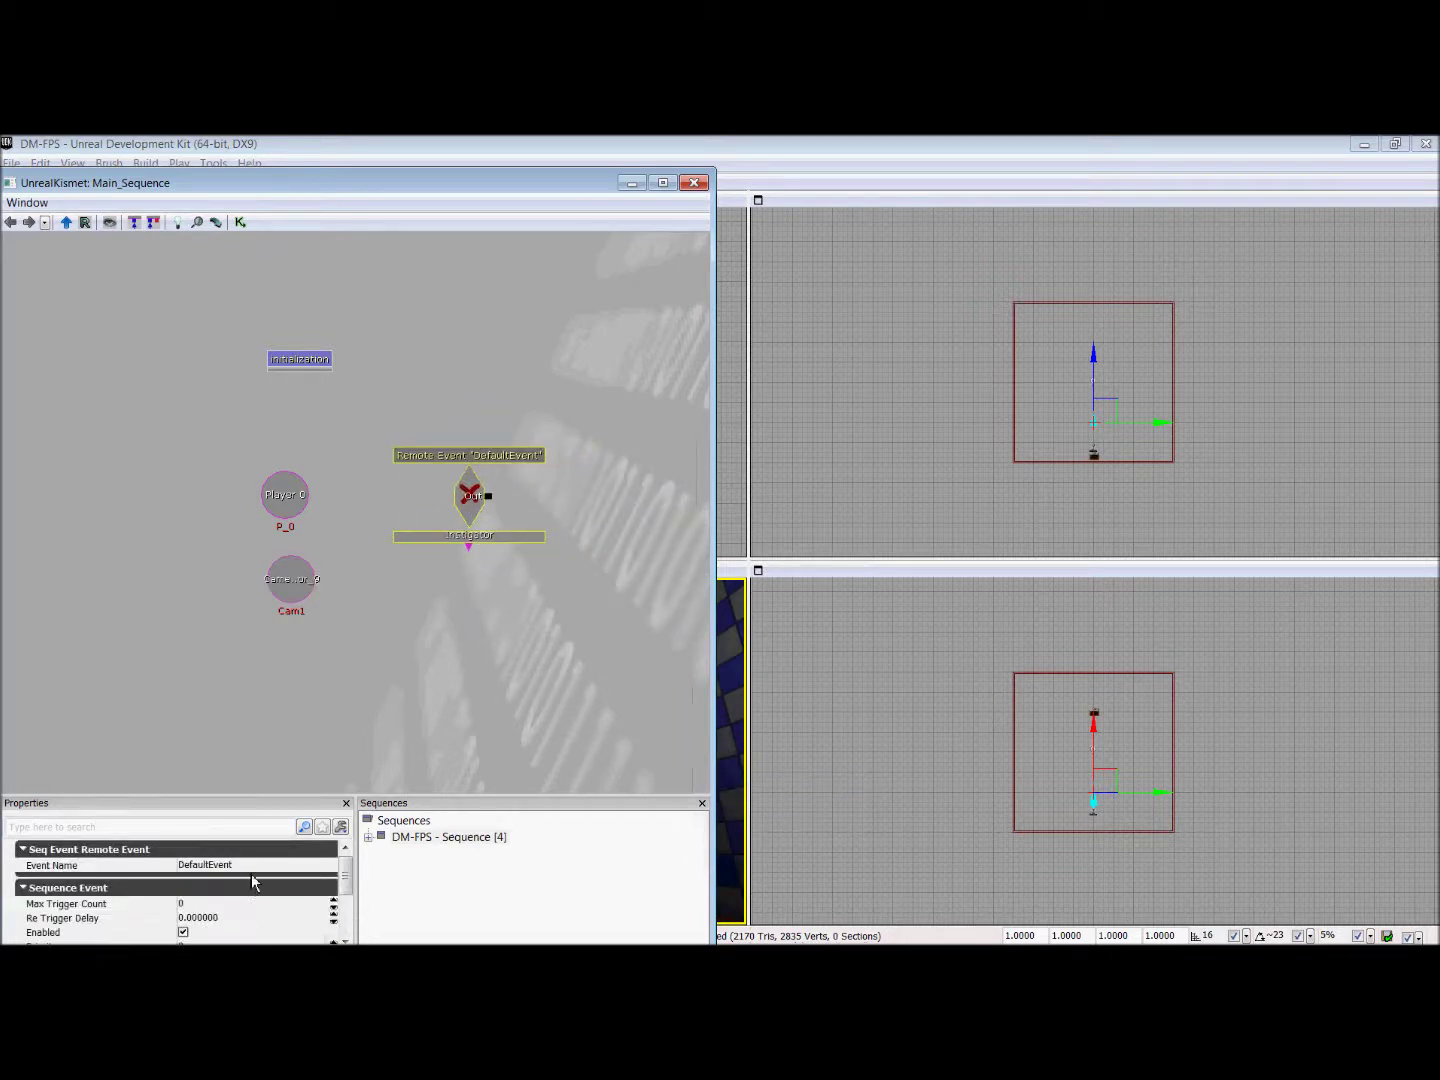
{"action": "left_click", "coordinate": [252, 879]}
{"action": "type", "text": "trigger"}
{"action": "key", "text": "Return"}
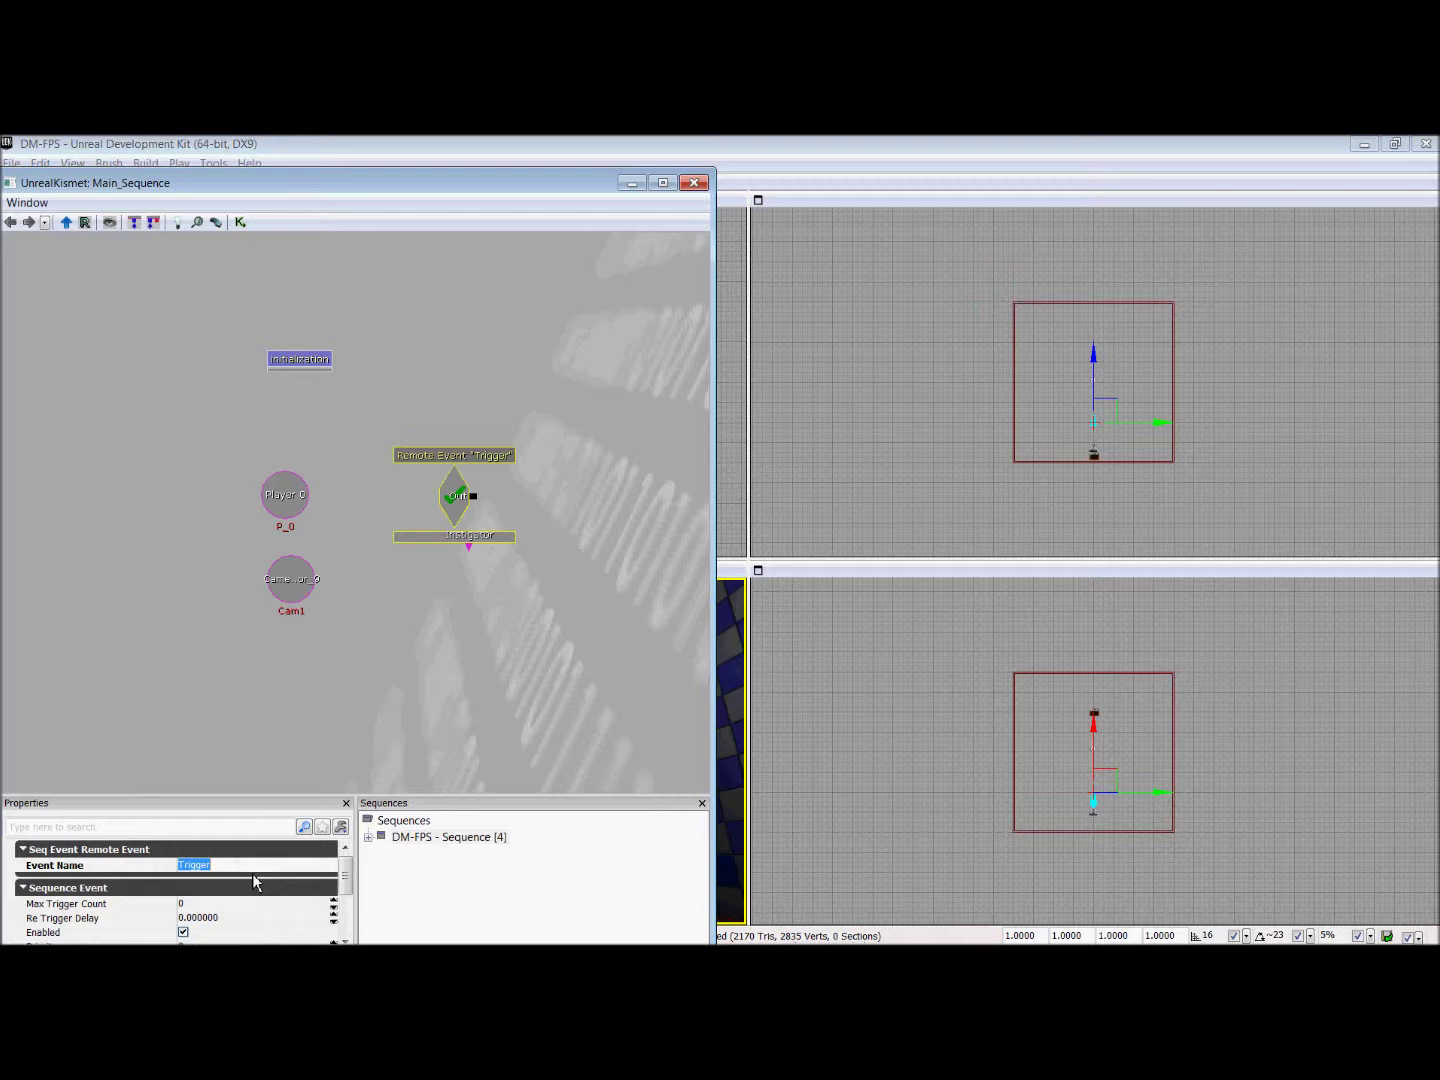
Step: Confirm Initialization's Activate Remote Event uses 'Trigger', then return to DM-FPS and select the Trigger event
{"action": "left_click", "coordinate": [321, 371]}
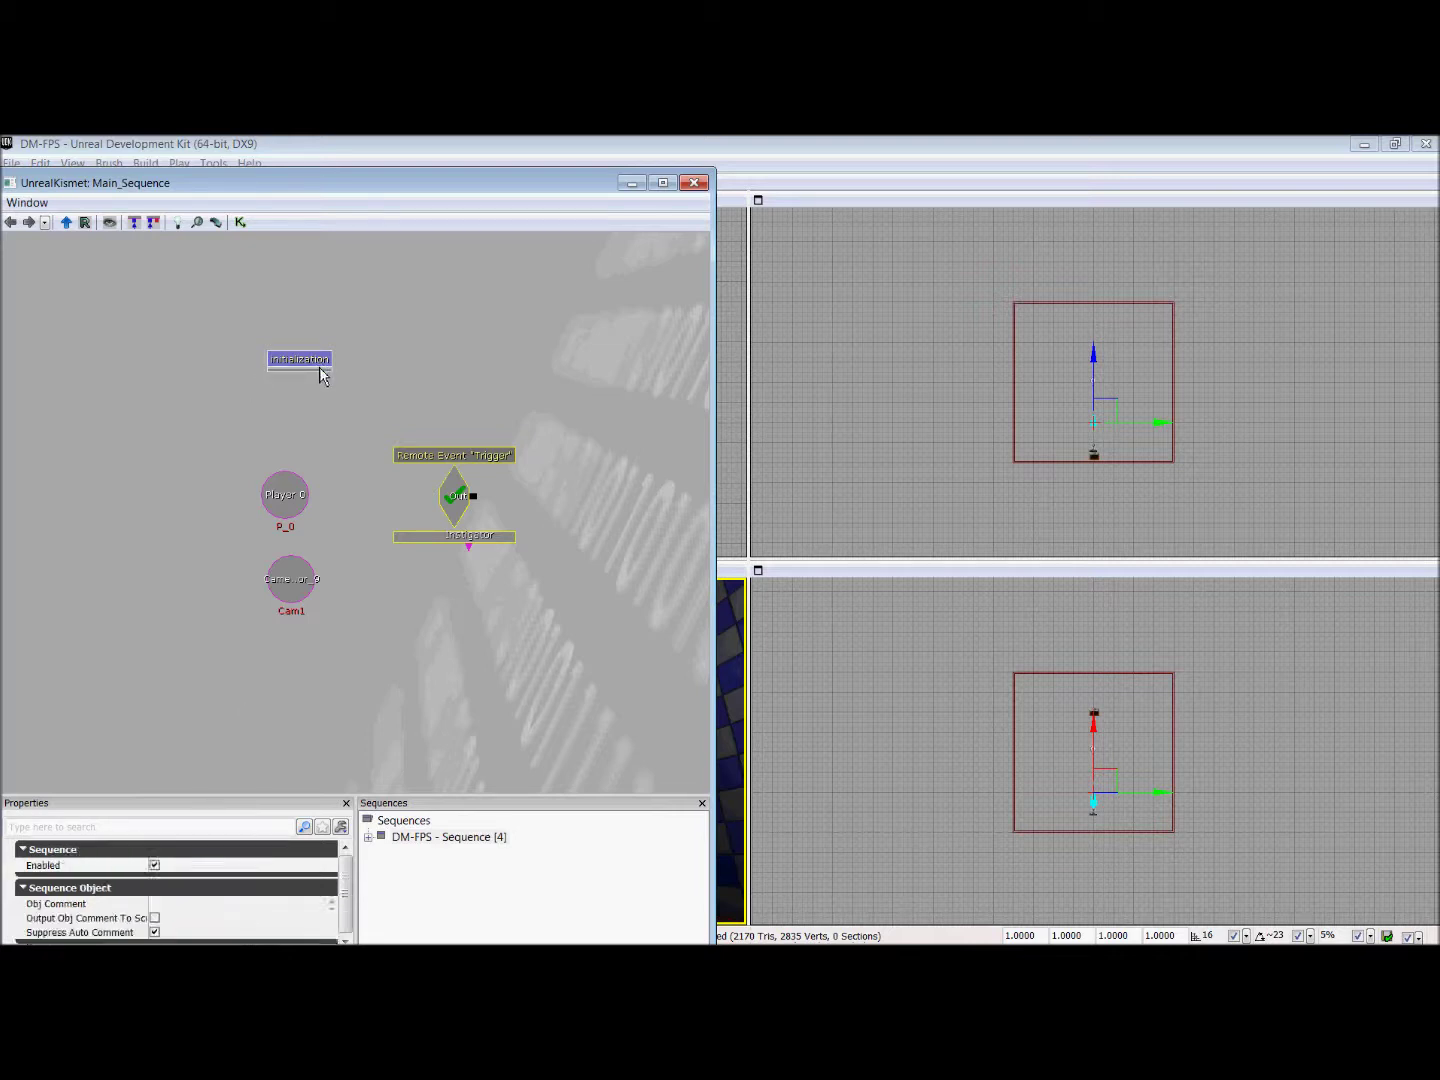
{"action": "double_click", "coordinate": [321, 371]}
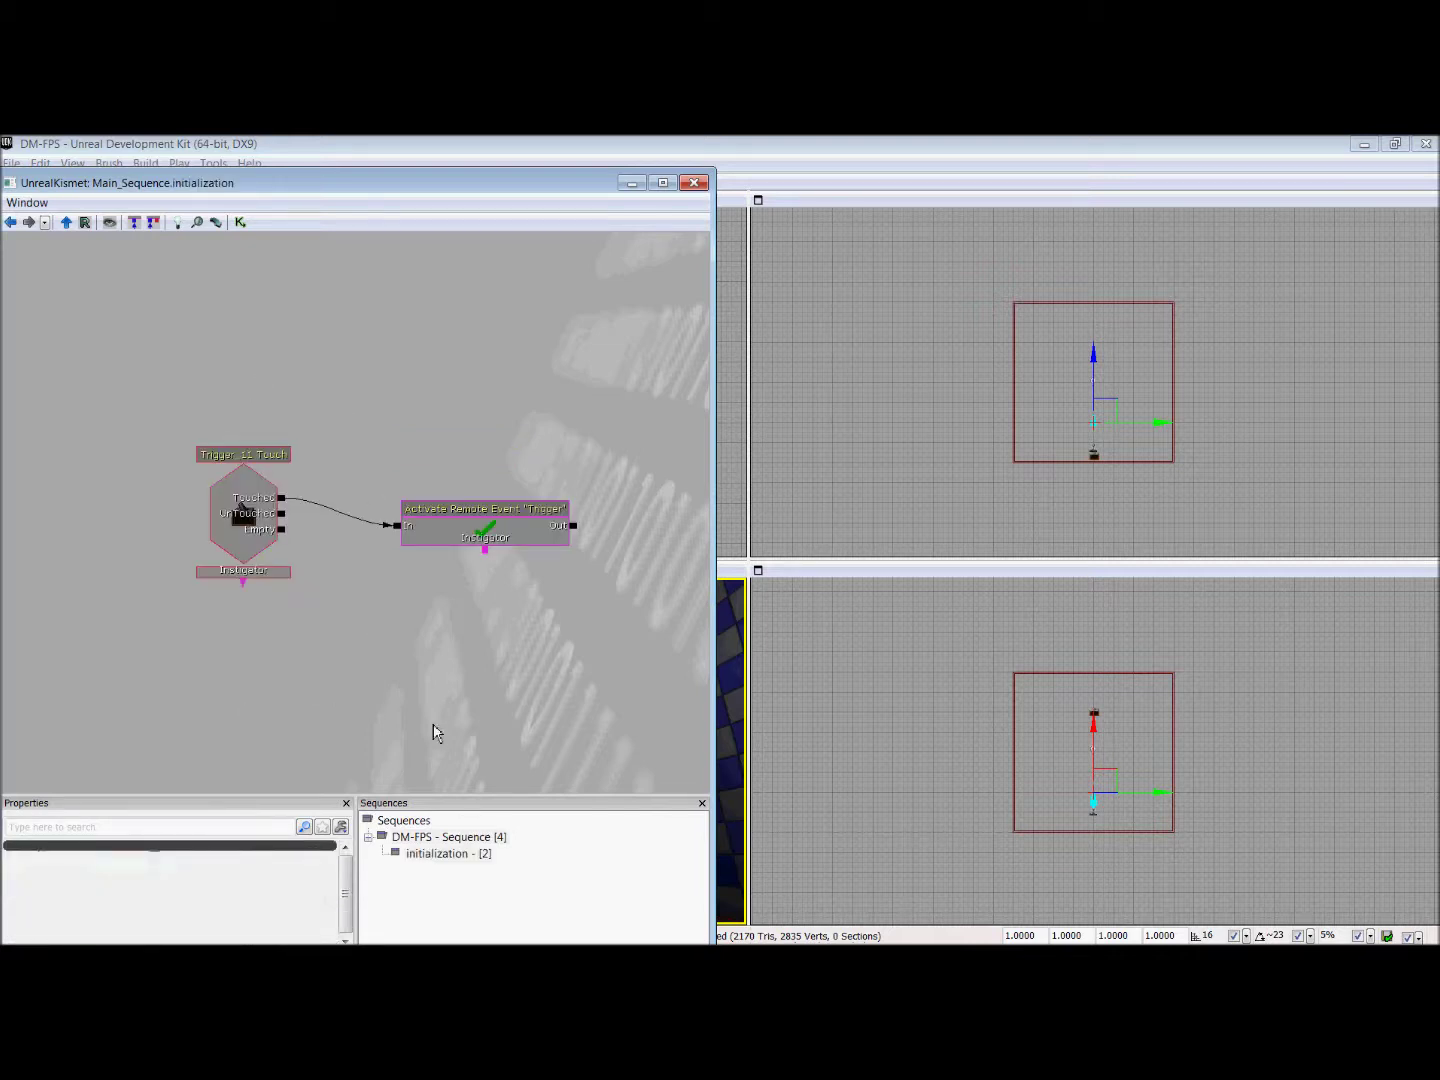
{"action": "left_click", "coordinate": [245, 531]}
{"action": "left_click", "coordinate": [470, 546]}
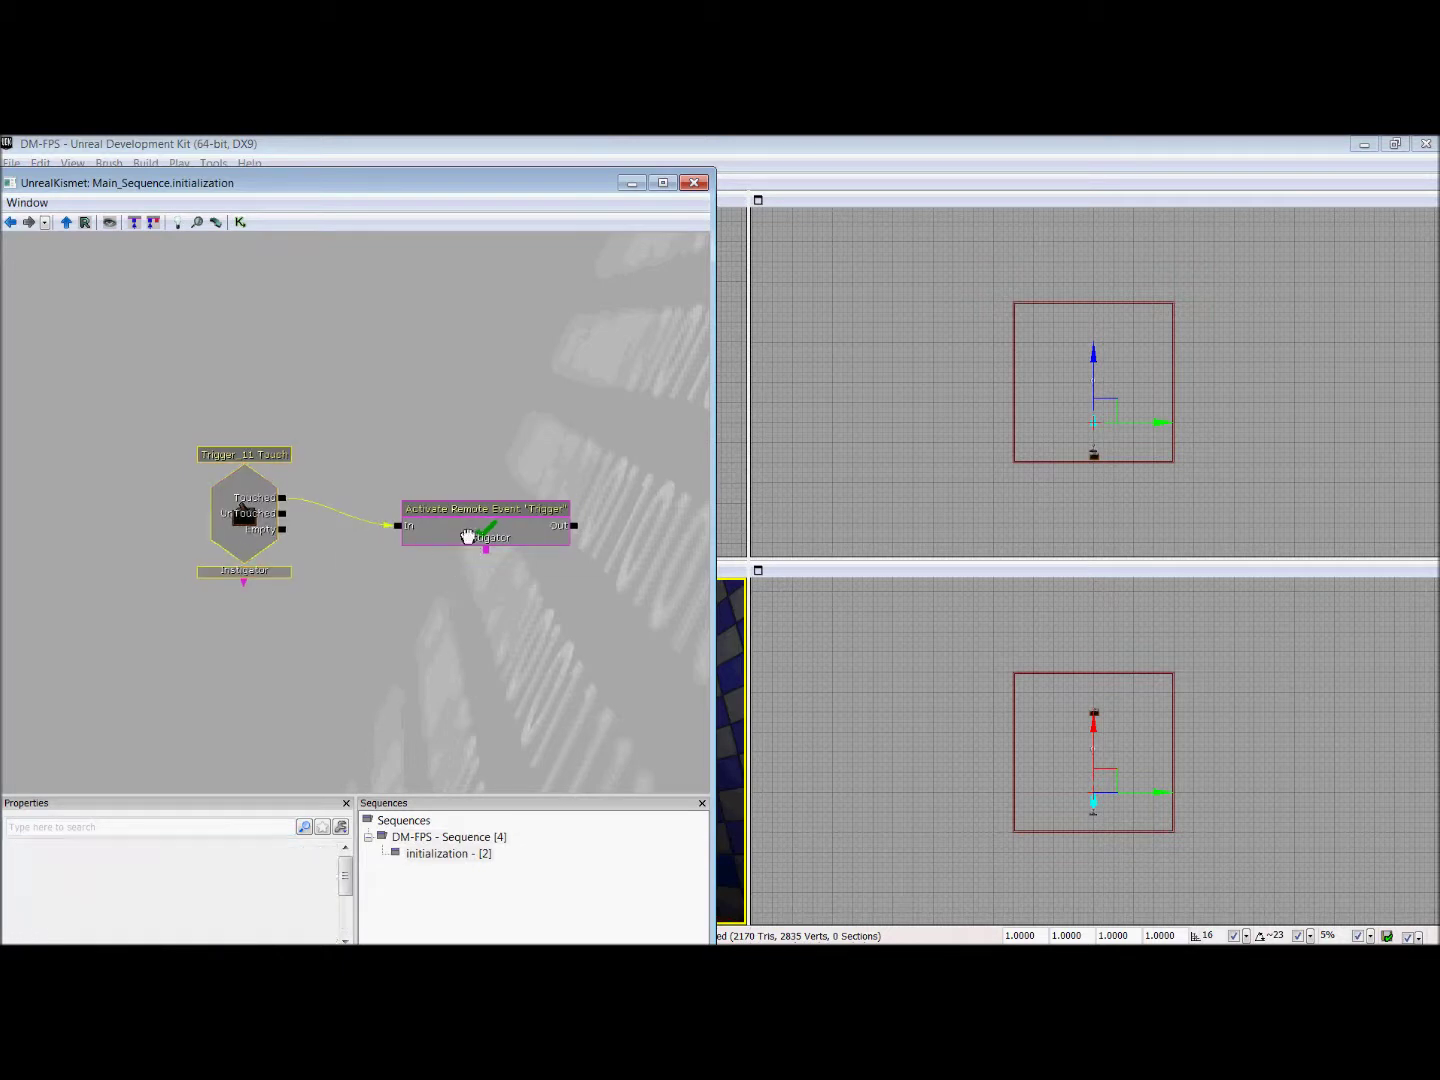
{"action": "left_click", "coordinate": [433, 837]}
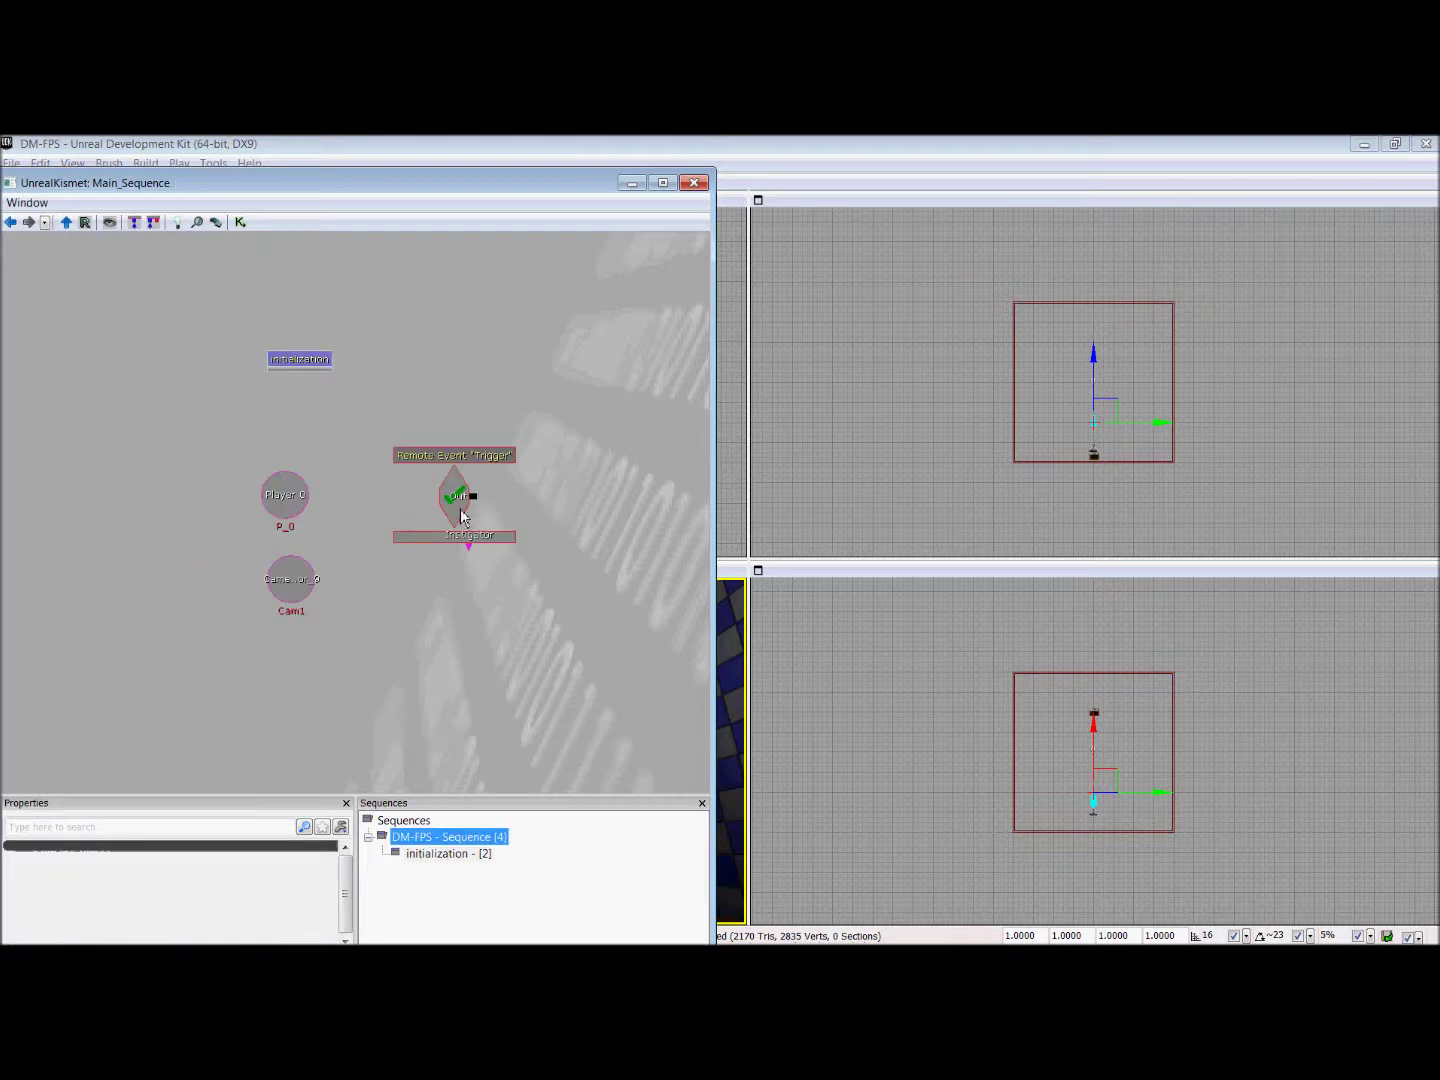
{"action": "left_click", "coordinate": [460, 508]}
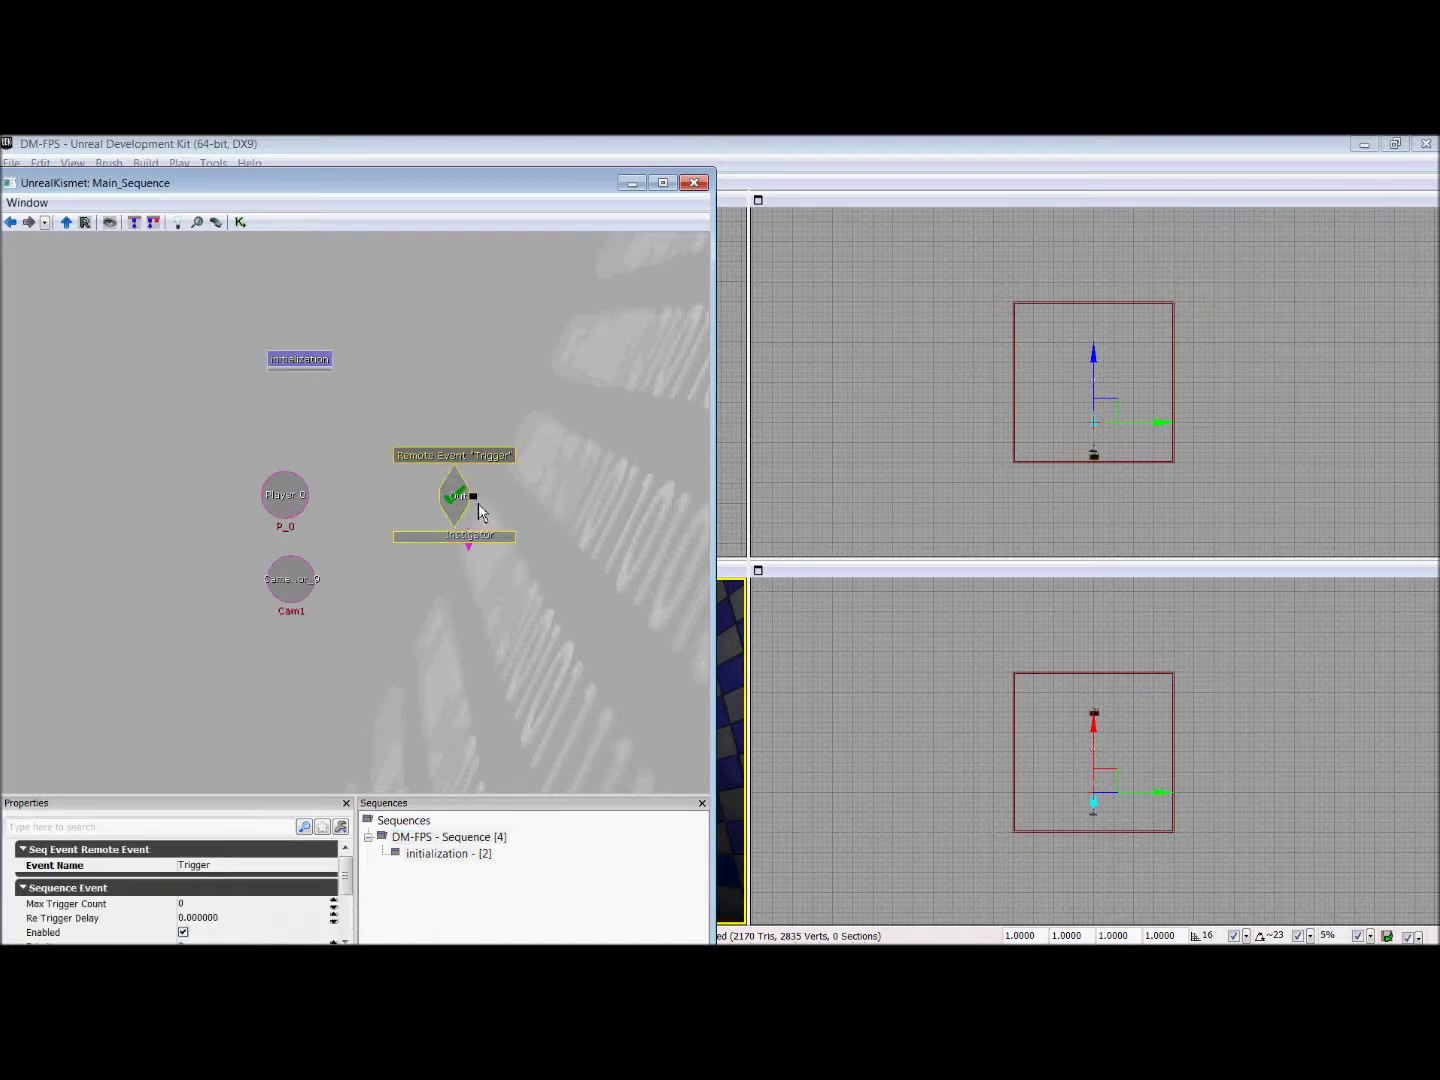
{"action": "mouse_move", "coordinate": [477, 502]}
{"action": "left_mouse_down"}
{"action": "mouse_move", "coordinate": [626, 470]}
{"action": "mouse_move", "coordinate": [493, 510]}
{"action": "mouse_move", "coordinate": [584, 472]}
{"action": "left_mouse_up"}
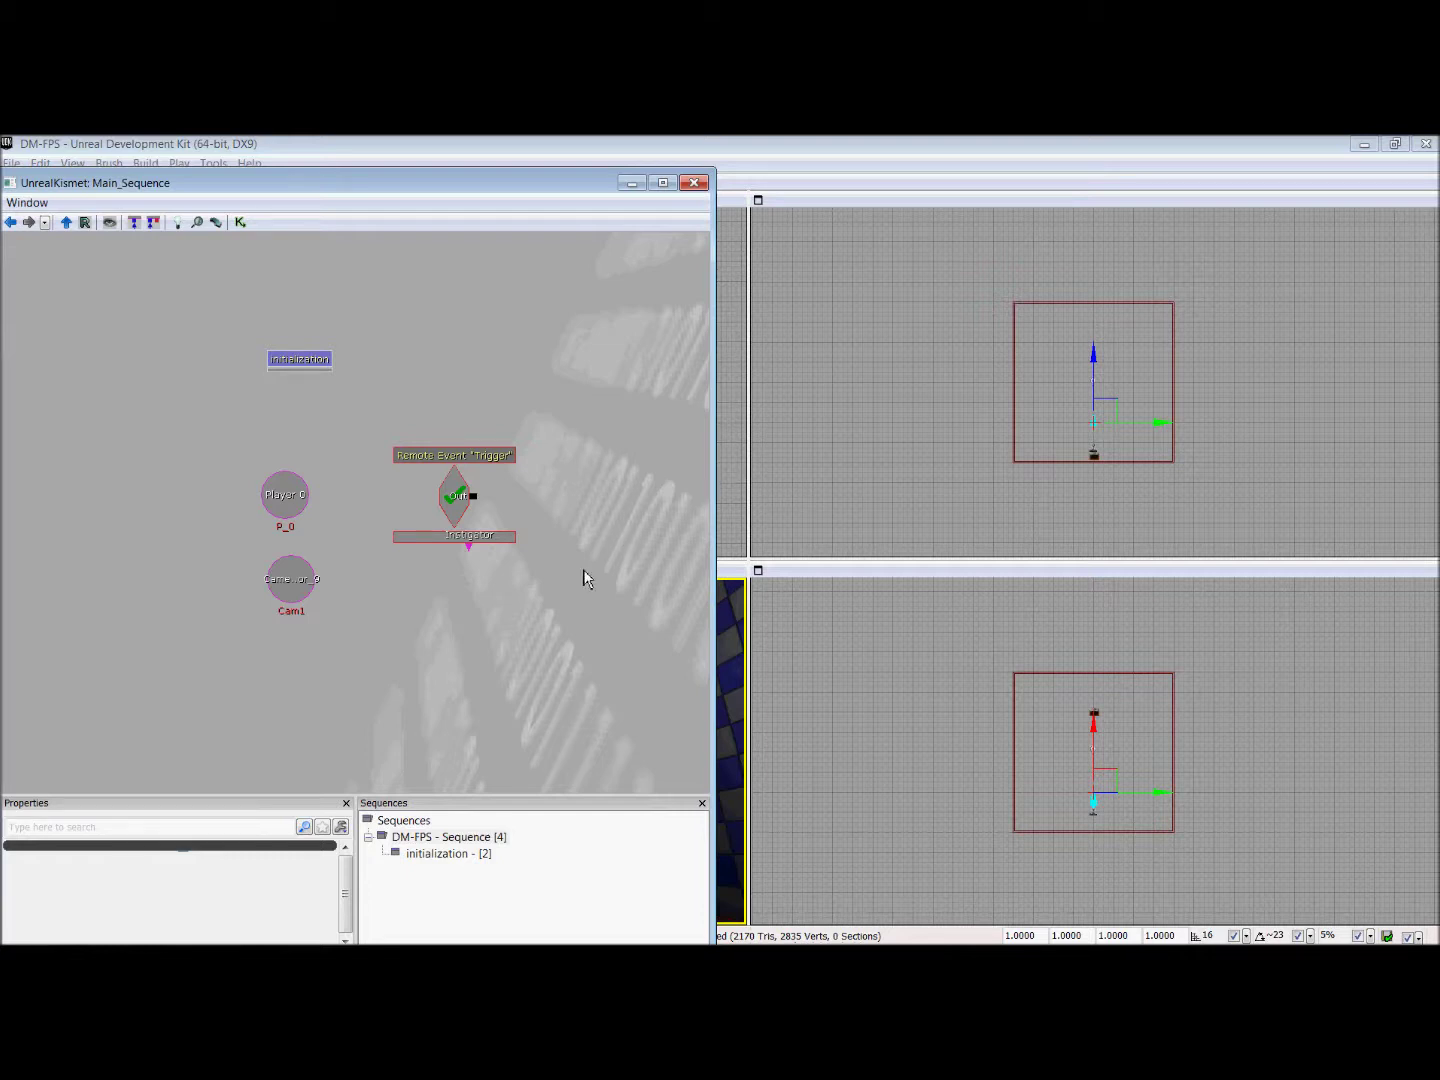
Step: Add a Set Camera Target action fired by Trigger, plus two Named Variable nodes beneath it
{"action": "right_click_drag", "start_coordinate": [583, 570], "coordinate": [460, 492]}
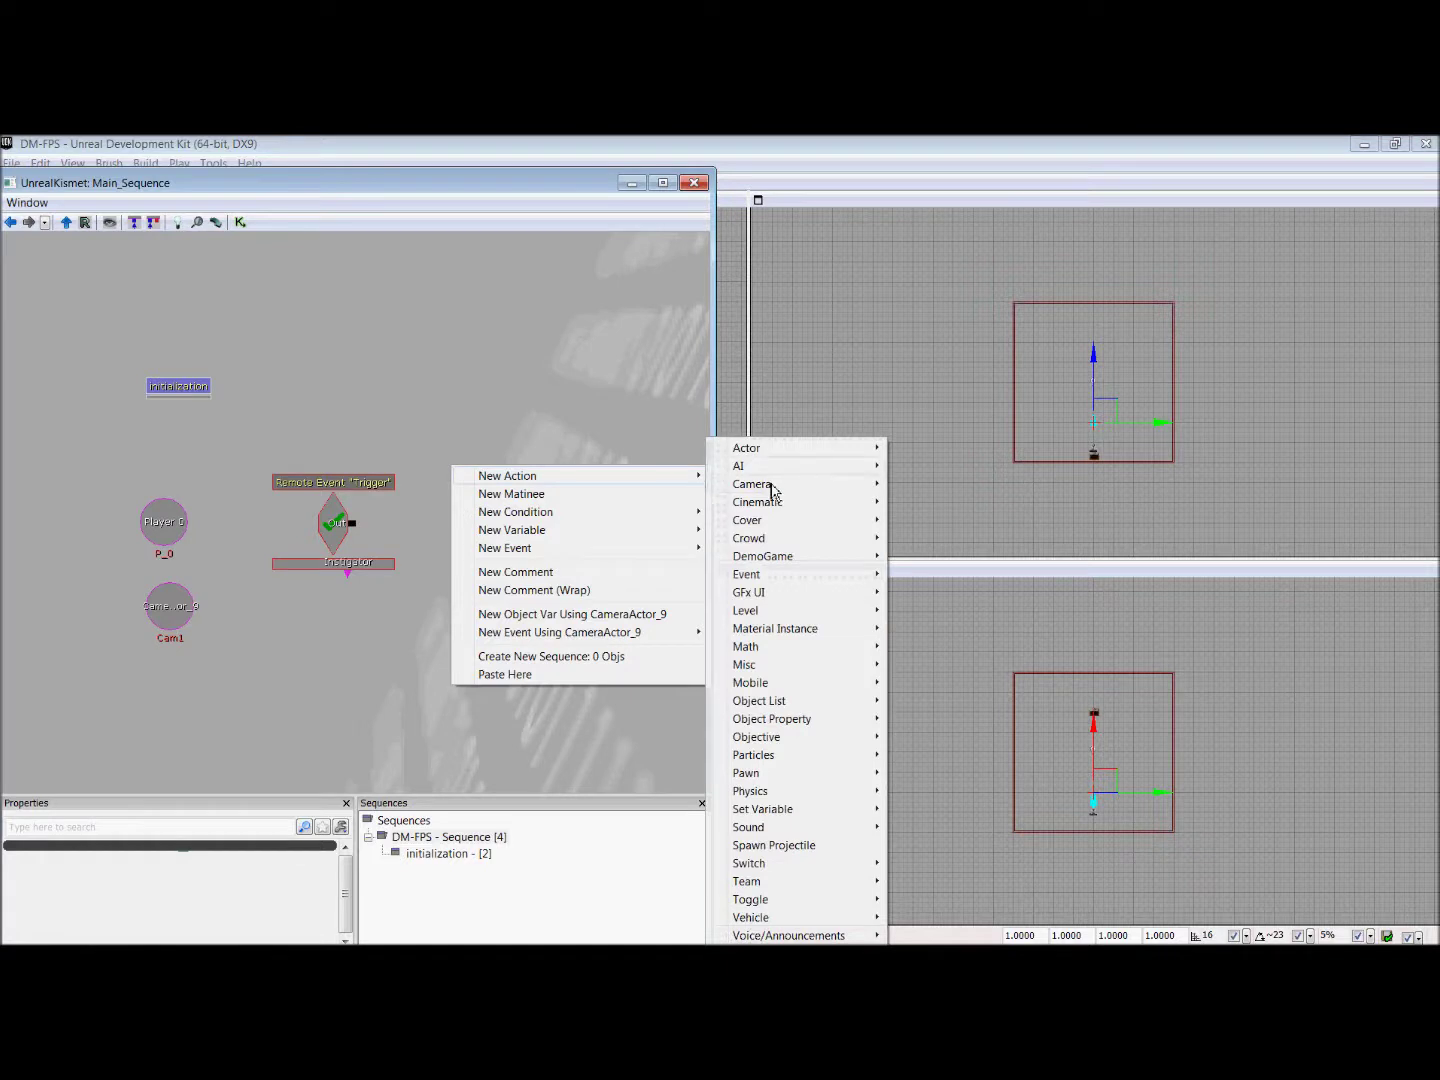
{"action": "mouse_move", "coordinate": [579, 476]}
{"action": "mouse_move", "coordinate": [751, 484]}
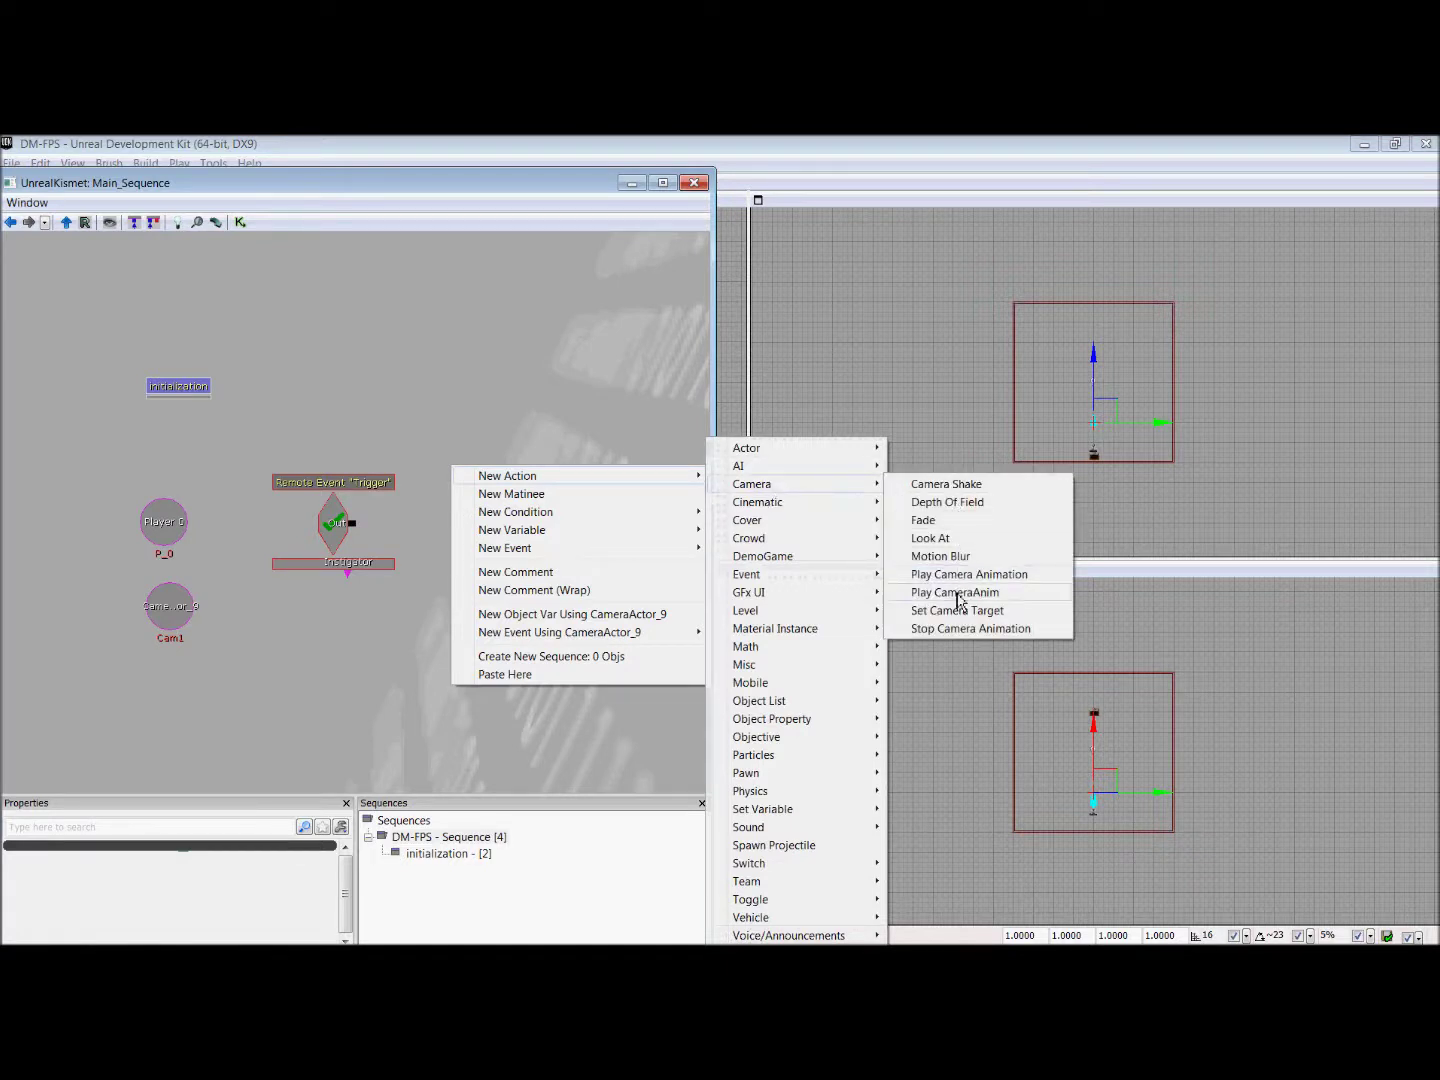
{"action": "left_click", "coordinate": [957, 610]}
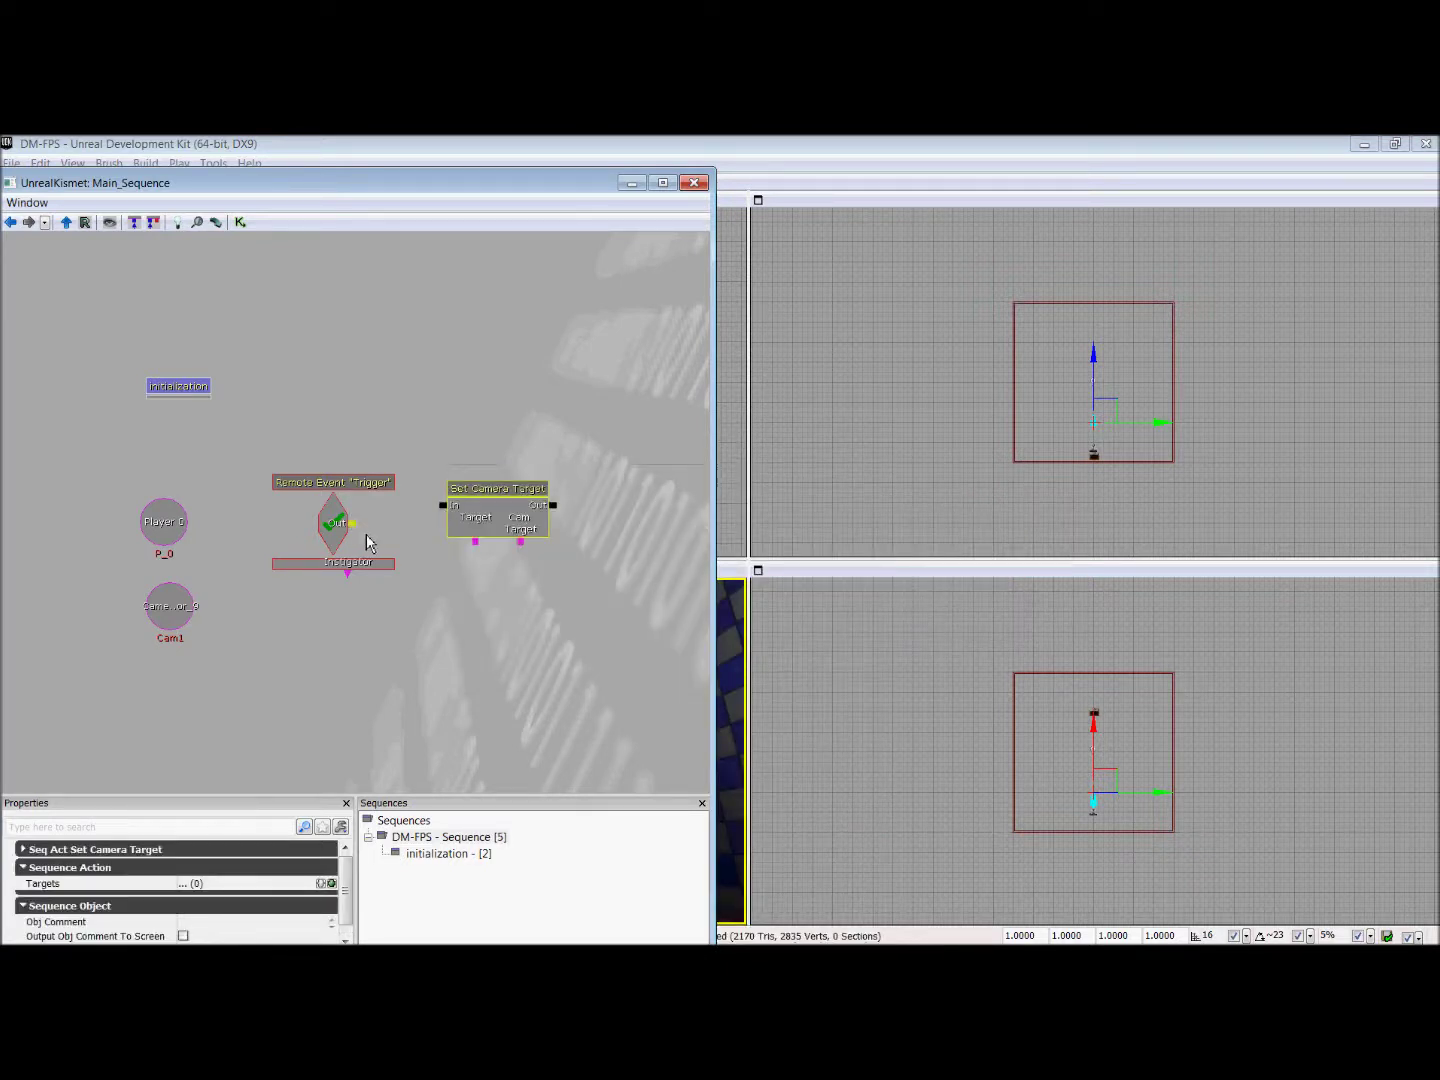
{"action": "left_click_drag", "start_coordinate": [352, 523], "coordinate": [453, 520]}
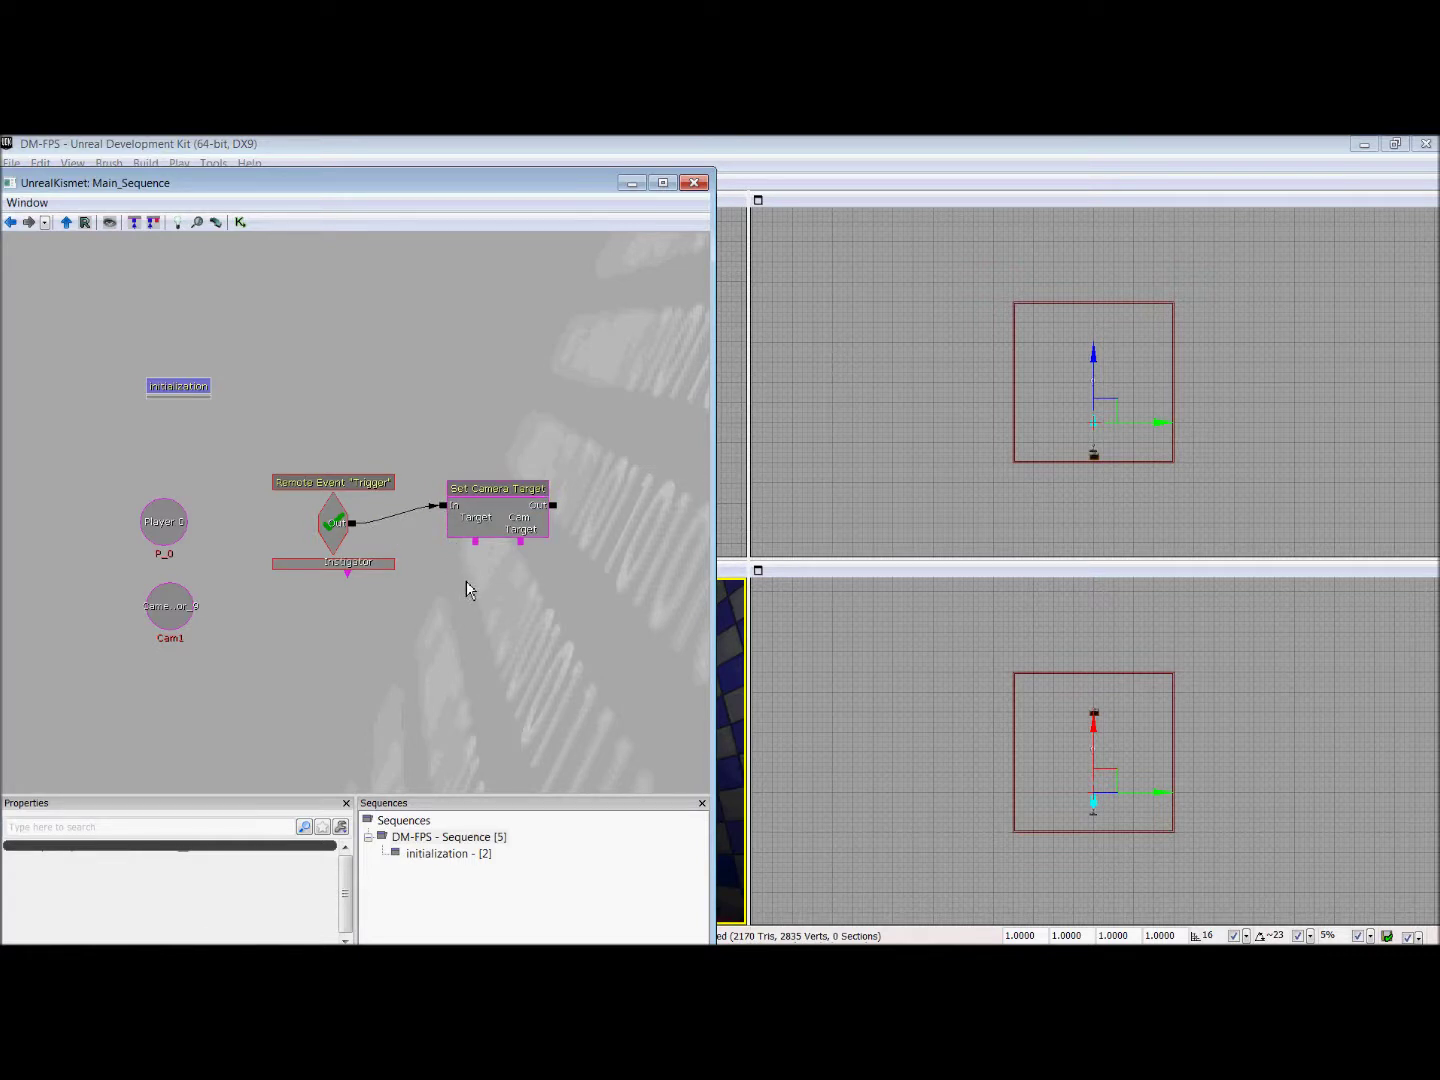
{"action": "left_click", "coordinate": [184, 529]}
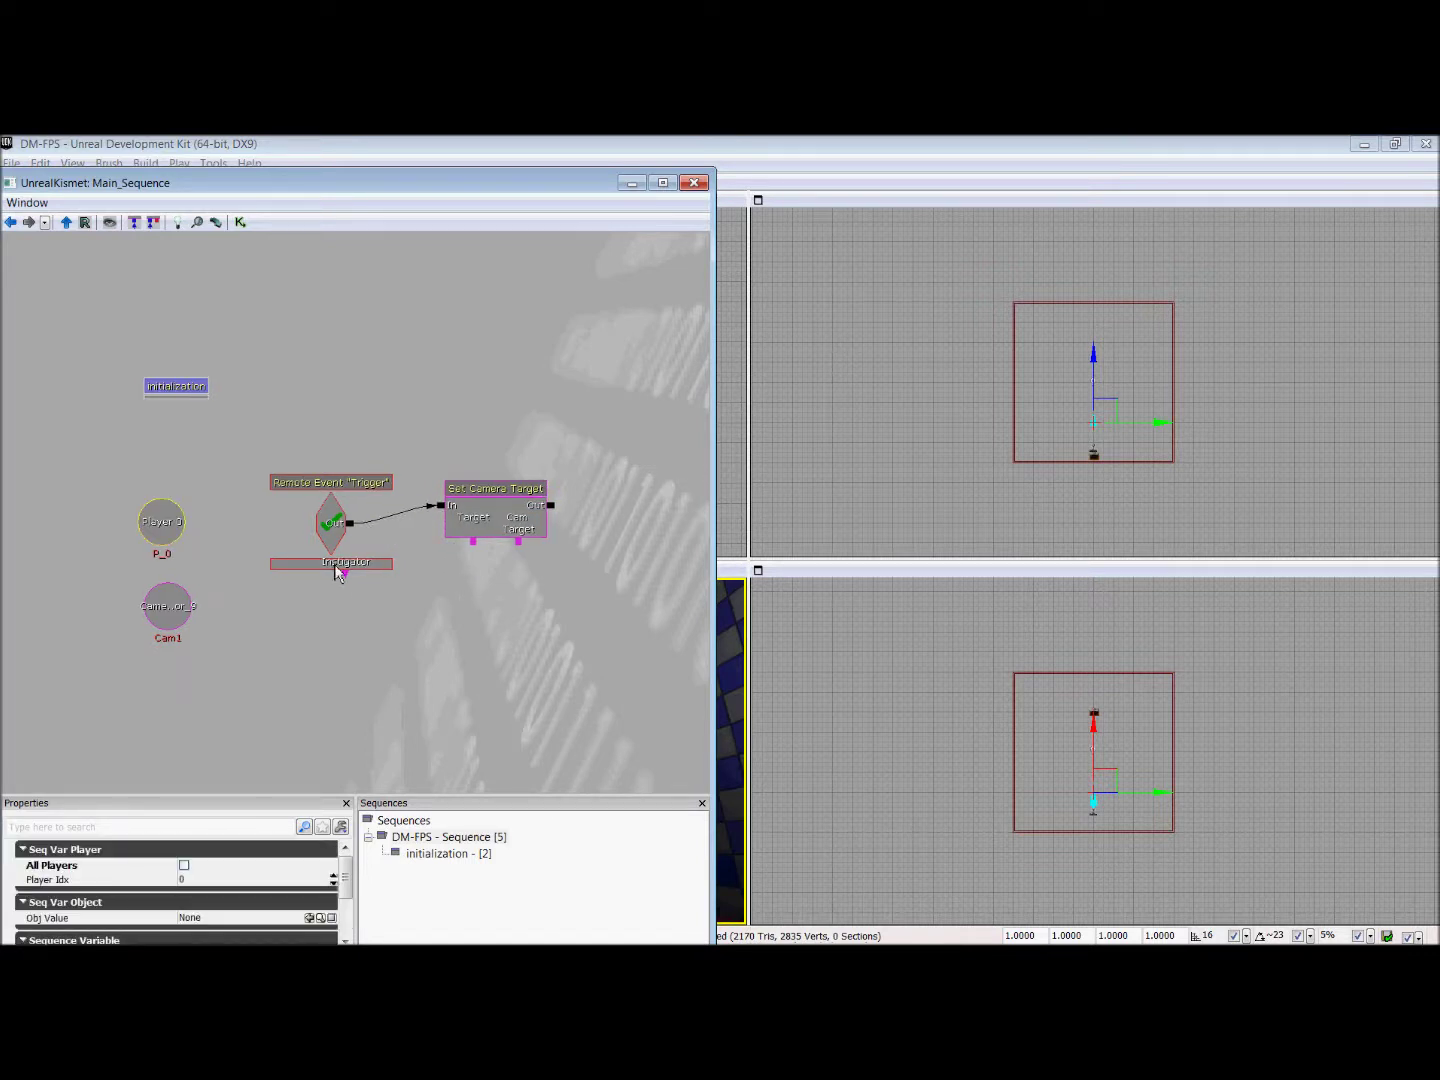
{"action": "right_click", "coordinate": [470, 577]}
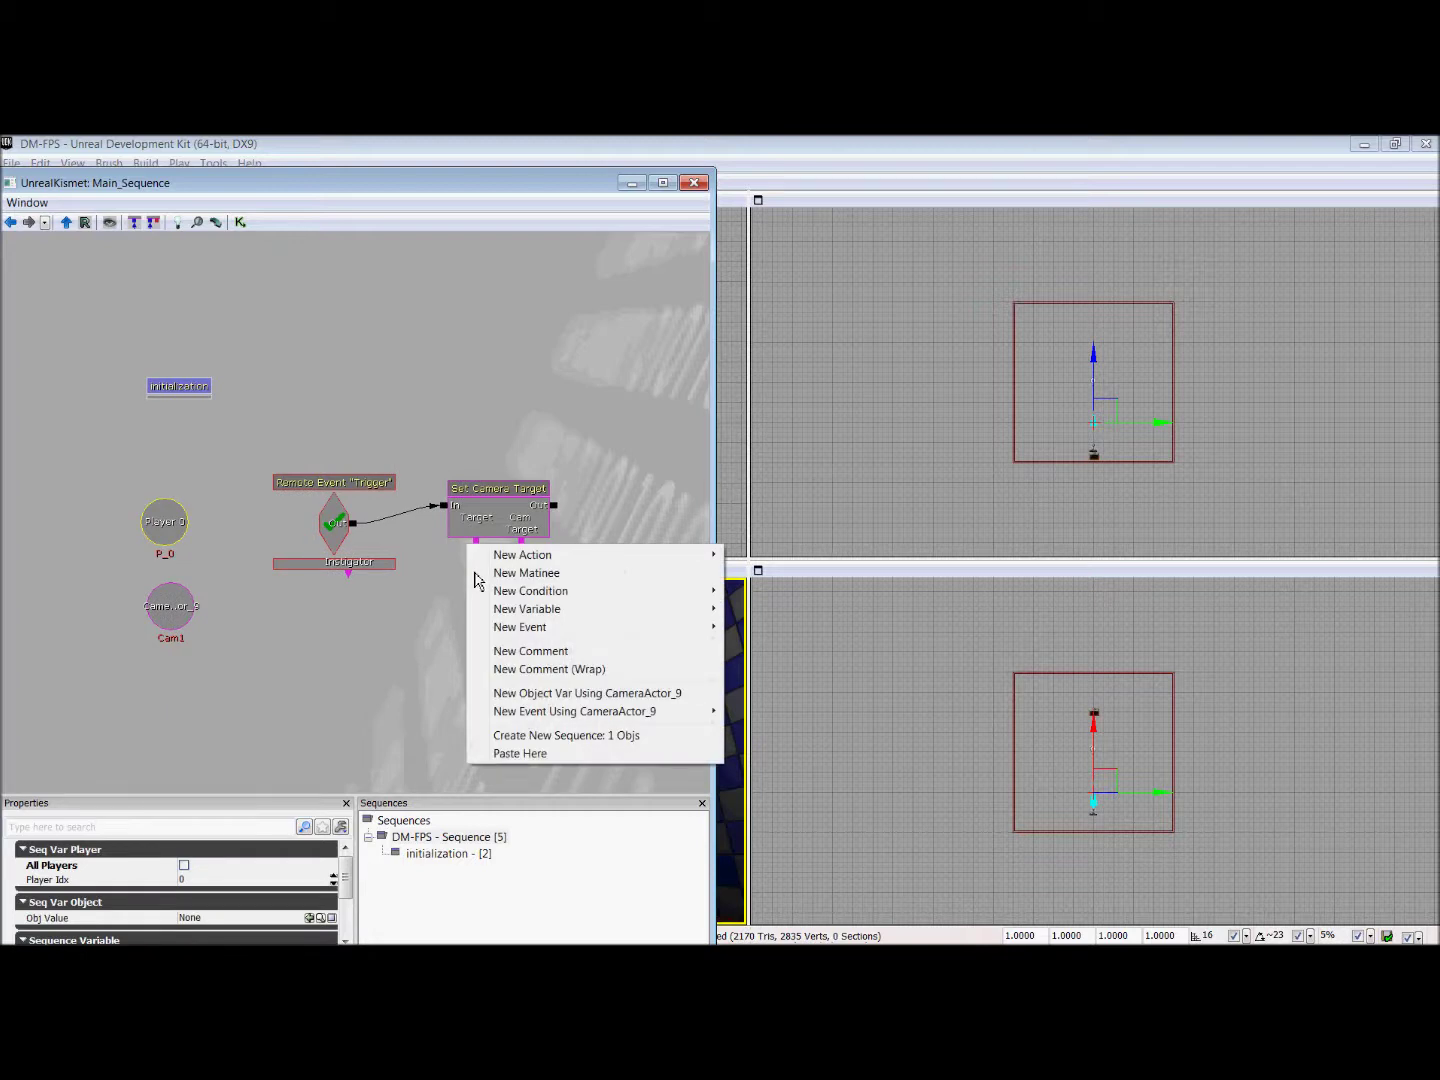
{"action": "mouse_move", "coordinate": [527, 609]}
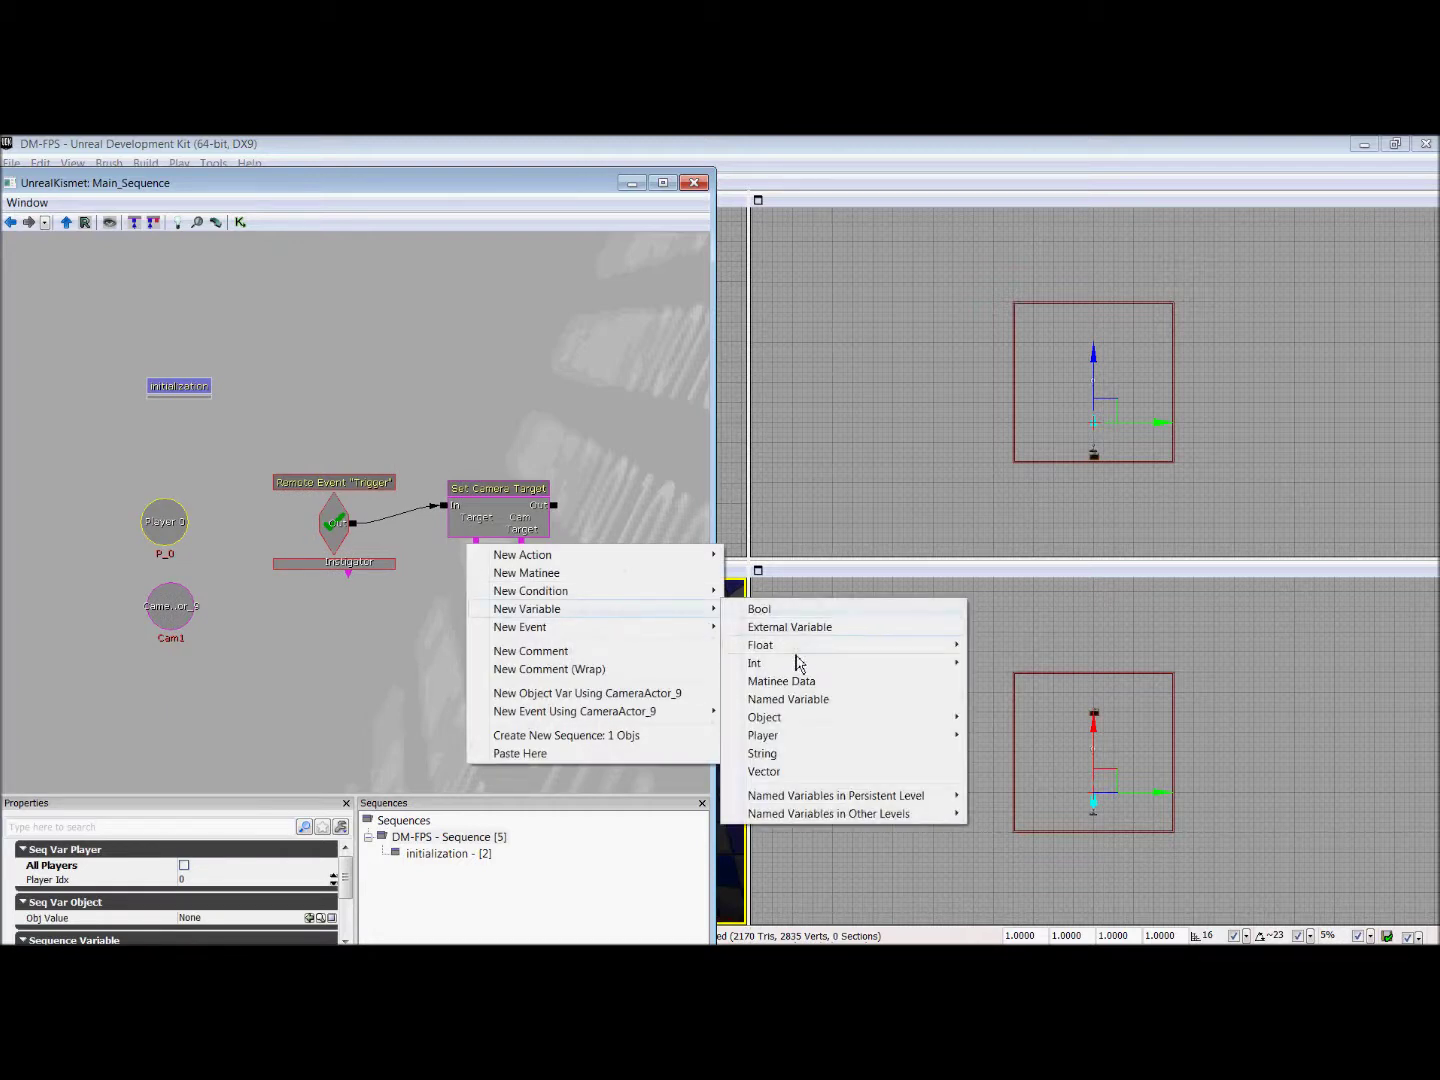
{"action": "left_click", "coordinate": [797, 698]}
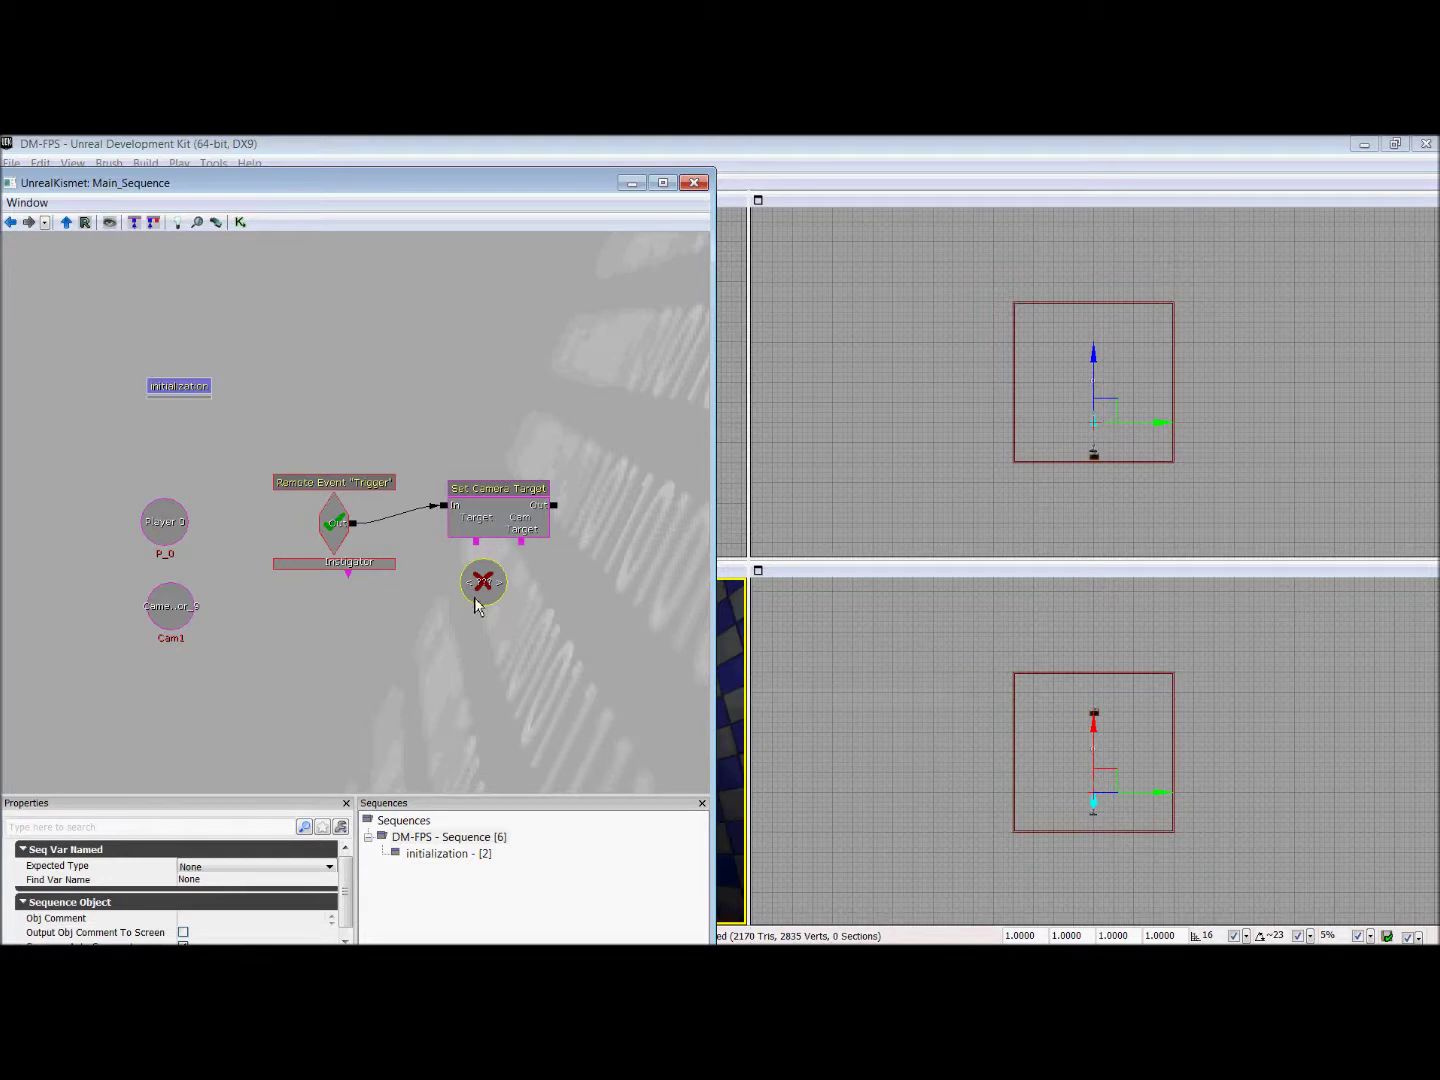
{"action": "key", "text": "ctrl+c"}
{"action": "key", "text": "ctrl+v"}
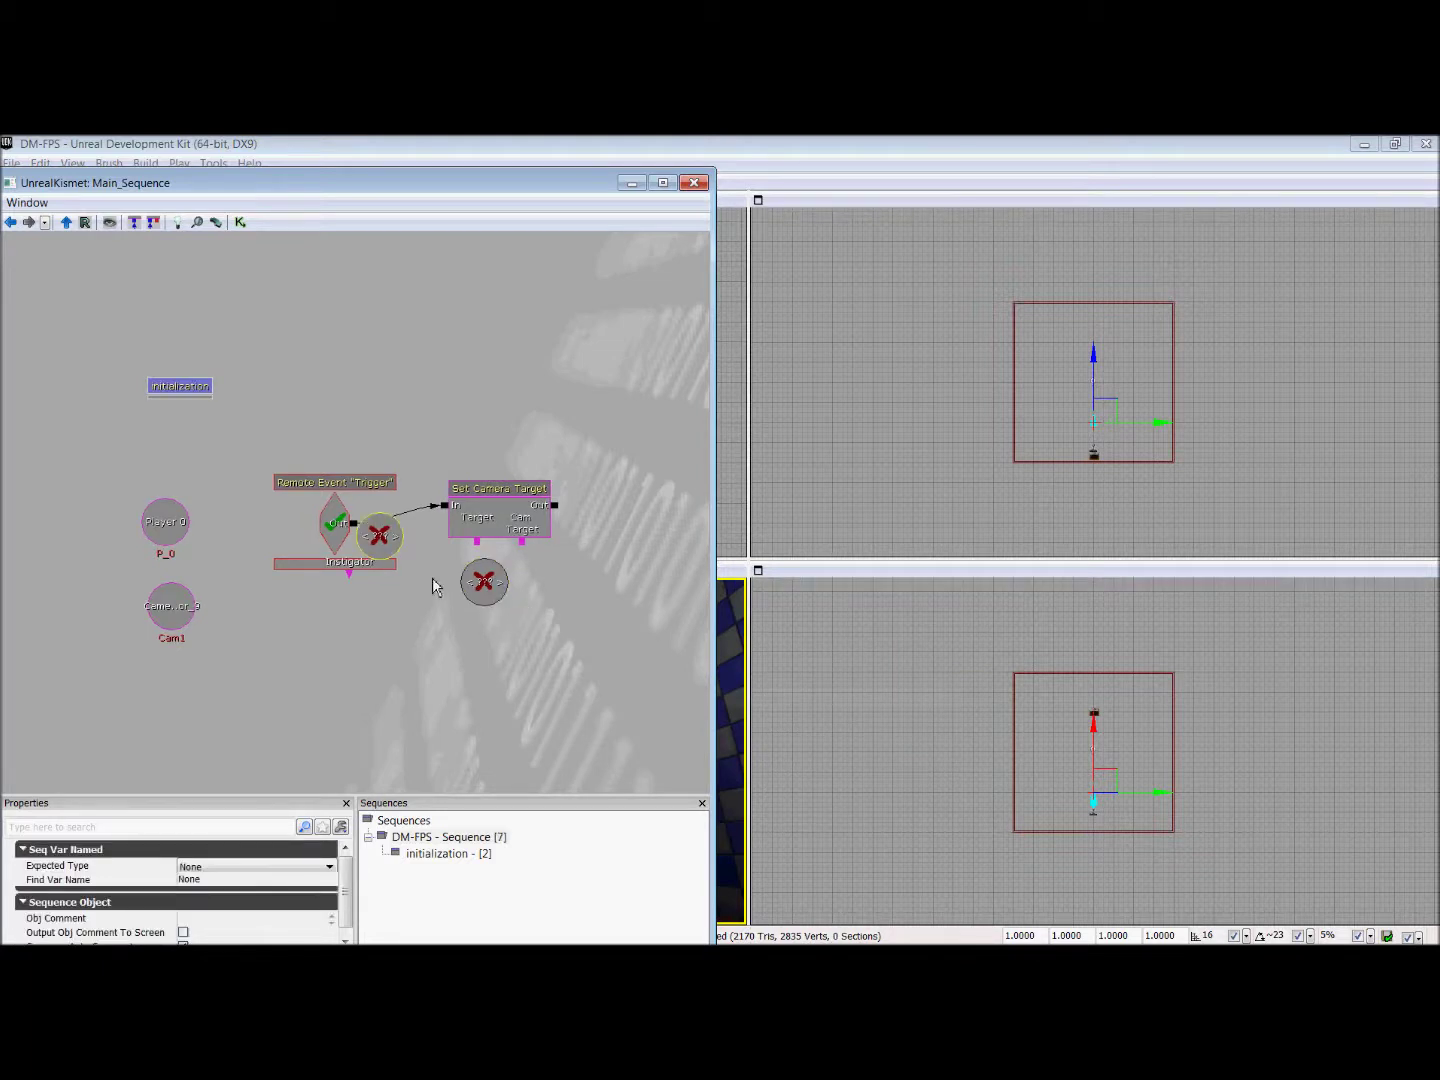
{"action": "mouse_move", "coordinate": [380, 553]}
{"action": "left_mouse_down"}
{"action": "mouse_move", "coordinate": [549, 599]}
{"action": "mouse_move", "coordinate": [484, 599]}
{"action": "left_mouse_up"}
Step: Set one Named Variable's Find Var Name to P_0
{"action": "left_click", "coordinate": [496, 604]}
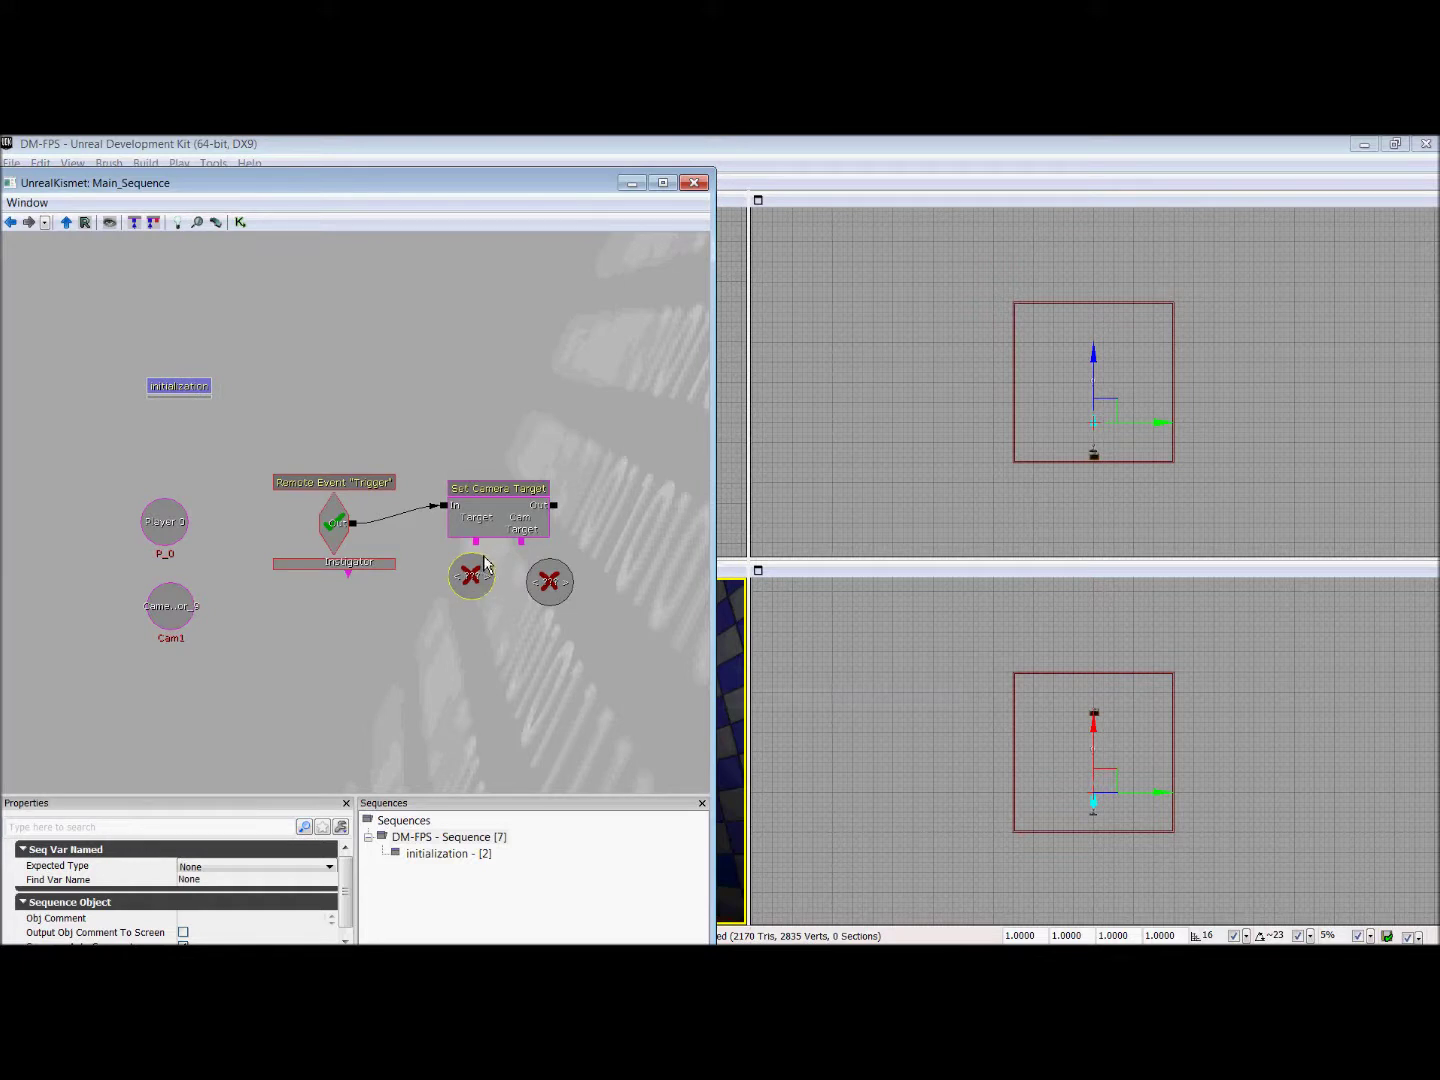
{"action": "left_click", "coordinate": [480, 591]}
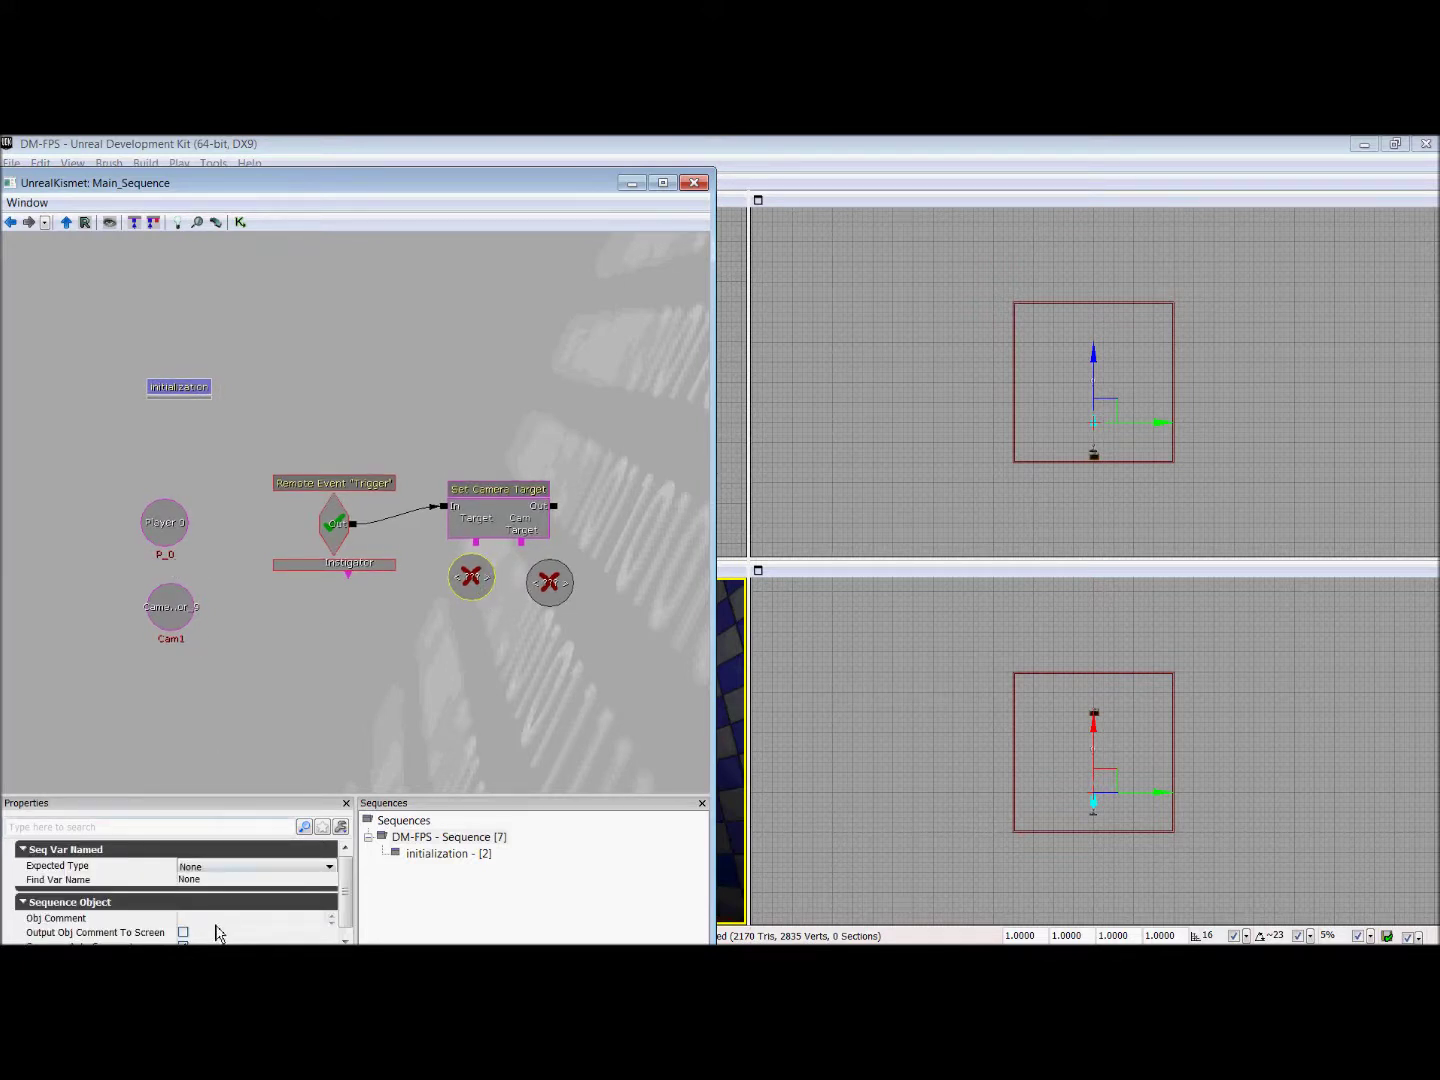
{"action": "left_click", "coordinate": [228, 884]}
{"action": "type", "text": "_0"}
{"action": "key", "text": "Return"}
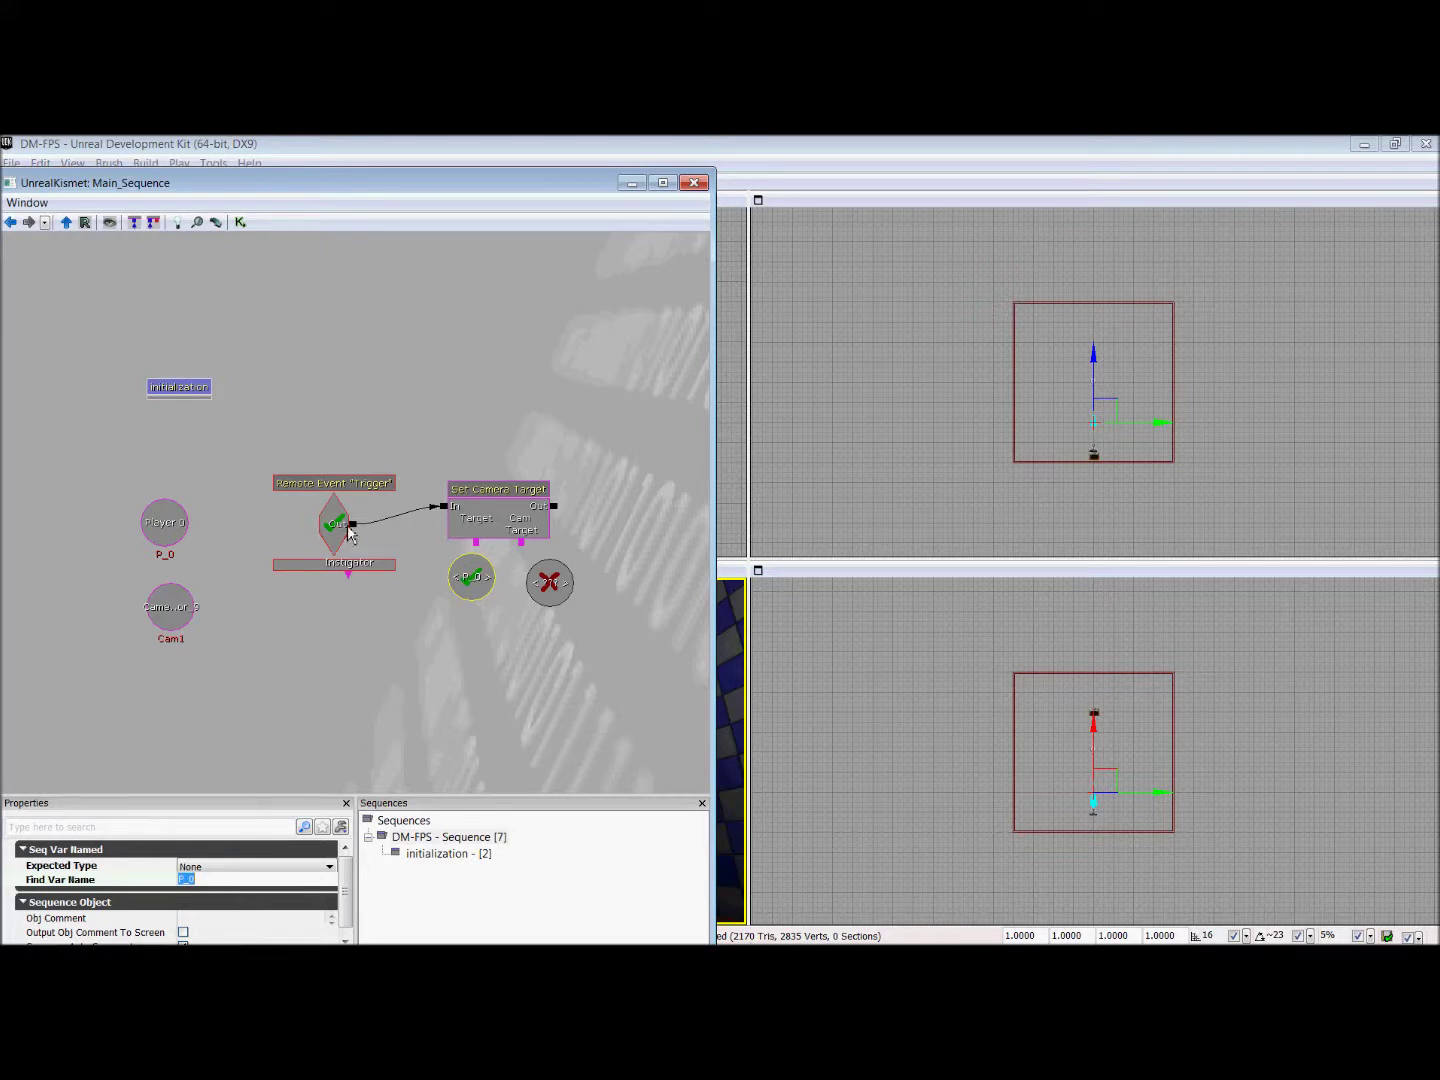
{"action": "left_click", "coordinate": [486, 597]}
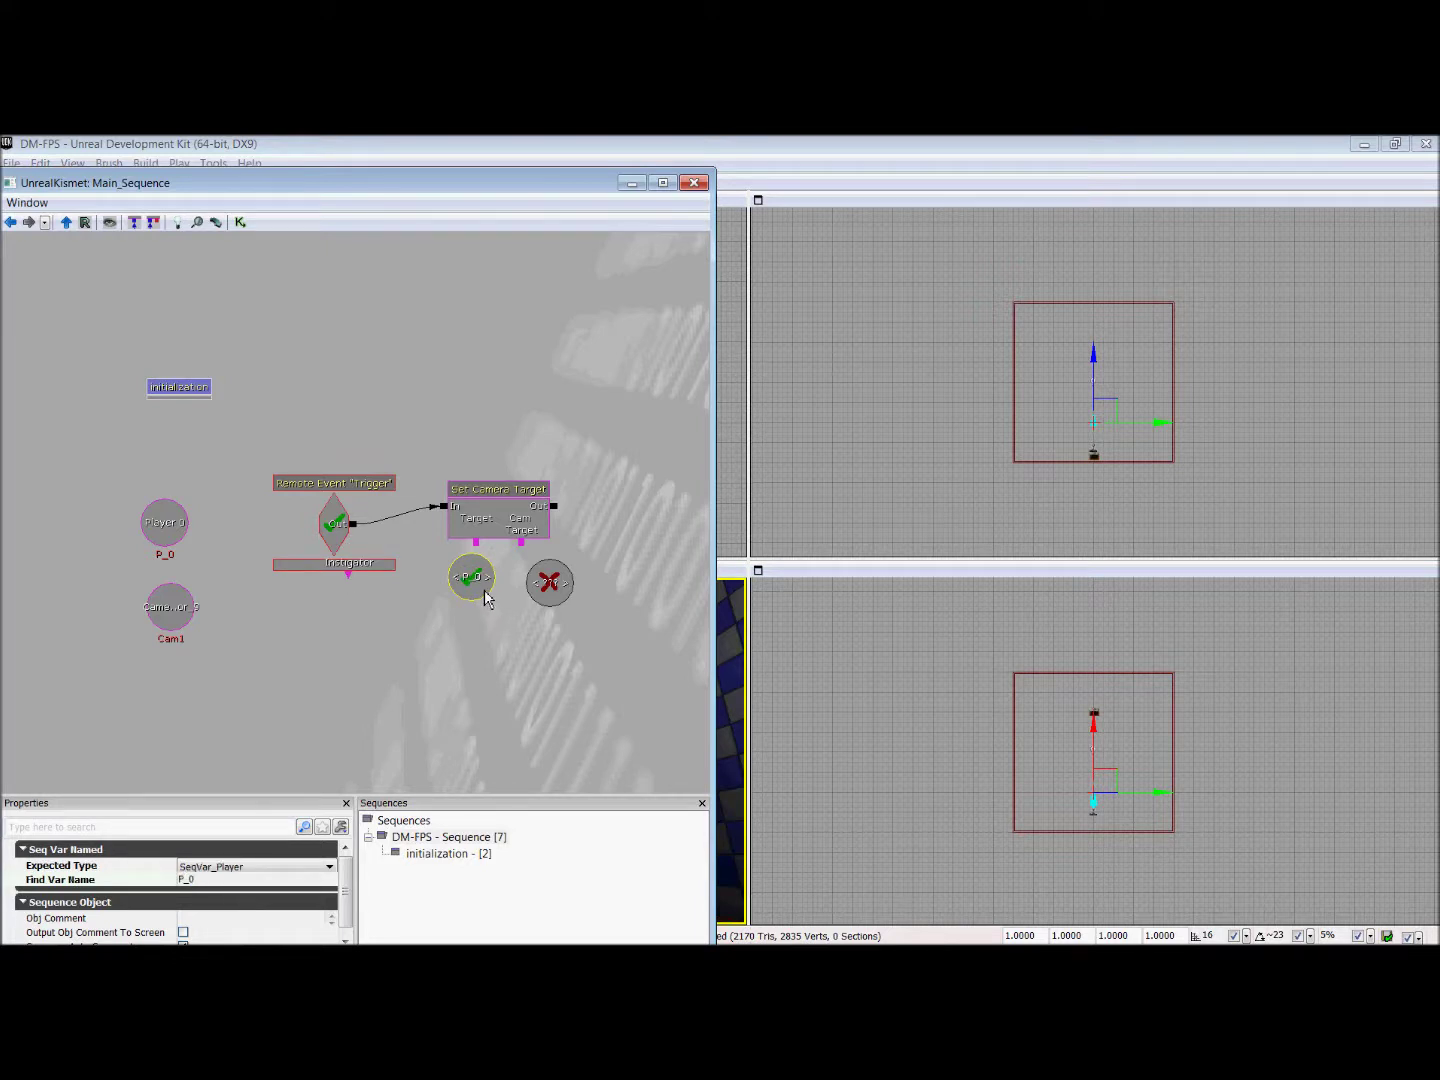
Step: Set the other Named Variable to find Cam1 and link it to Cam Target
{"action": "left_click", "coordinate": [178, 542]}
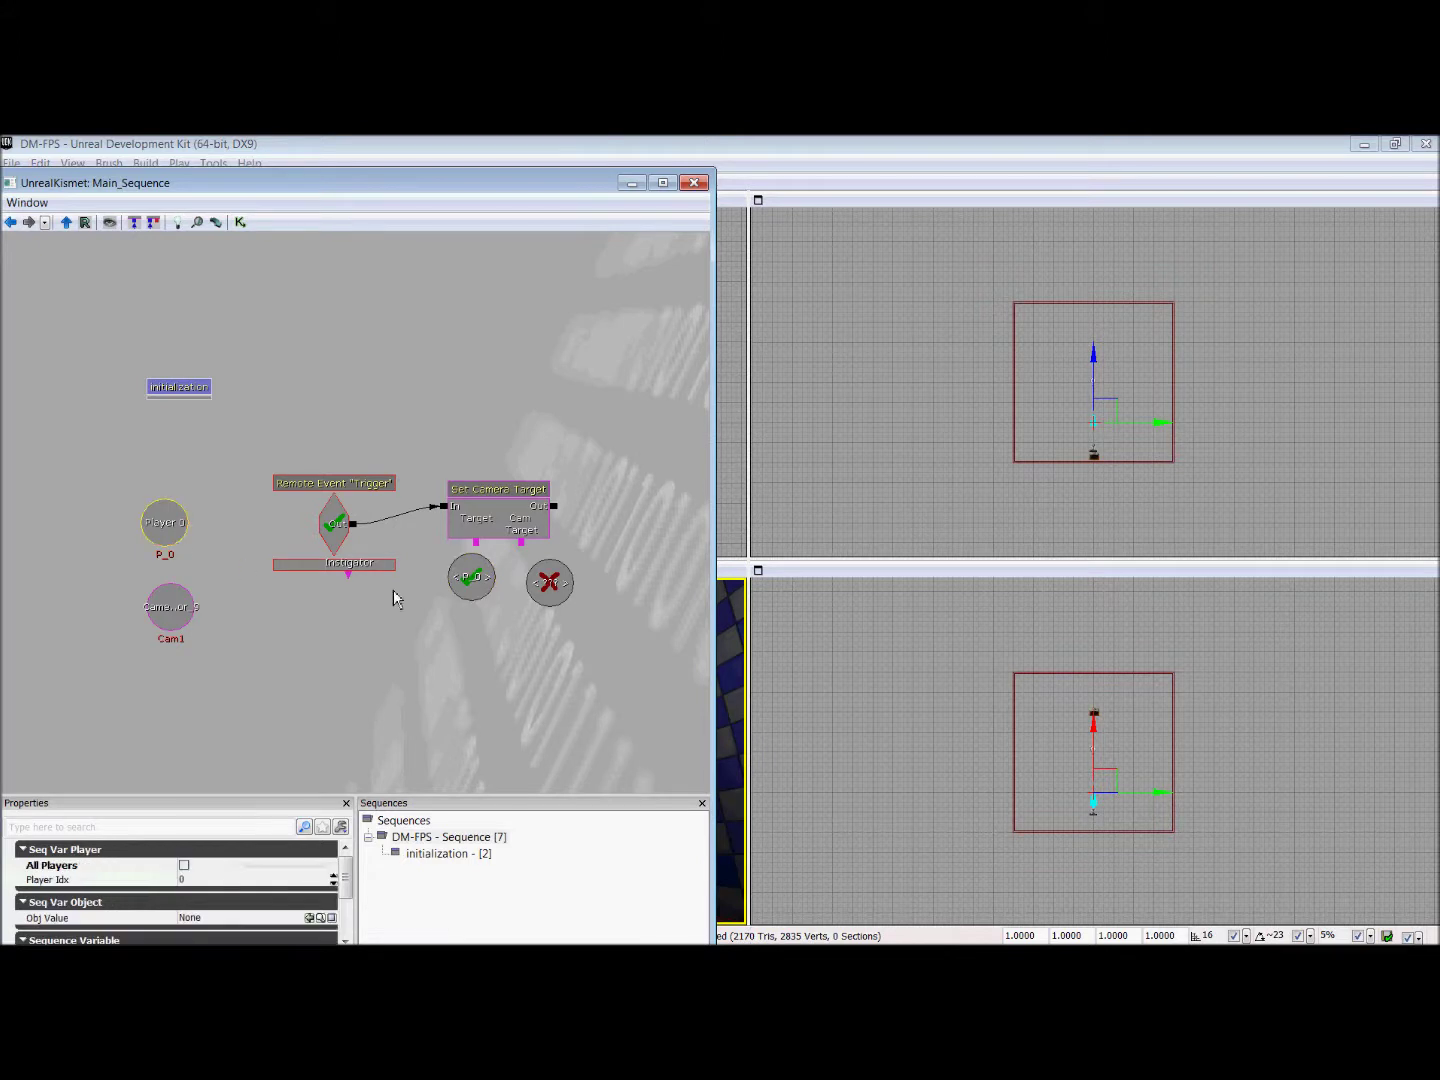
{"action": "left_click", "coordinate": [551, 585]}
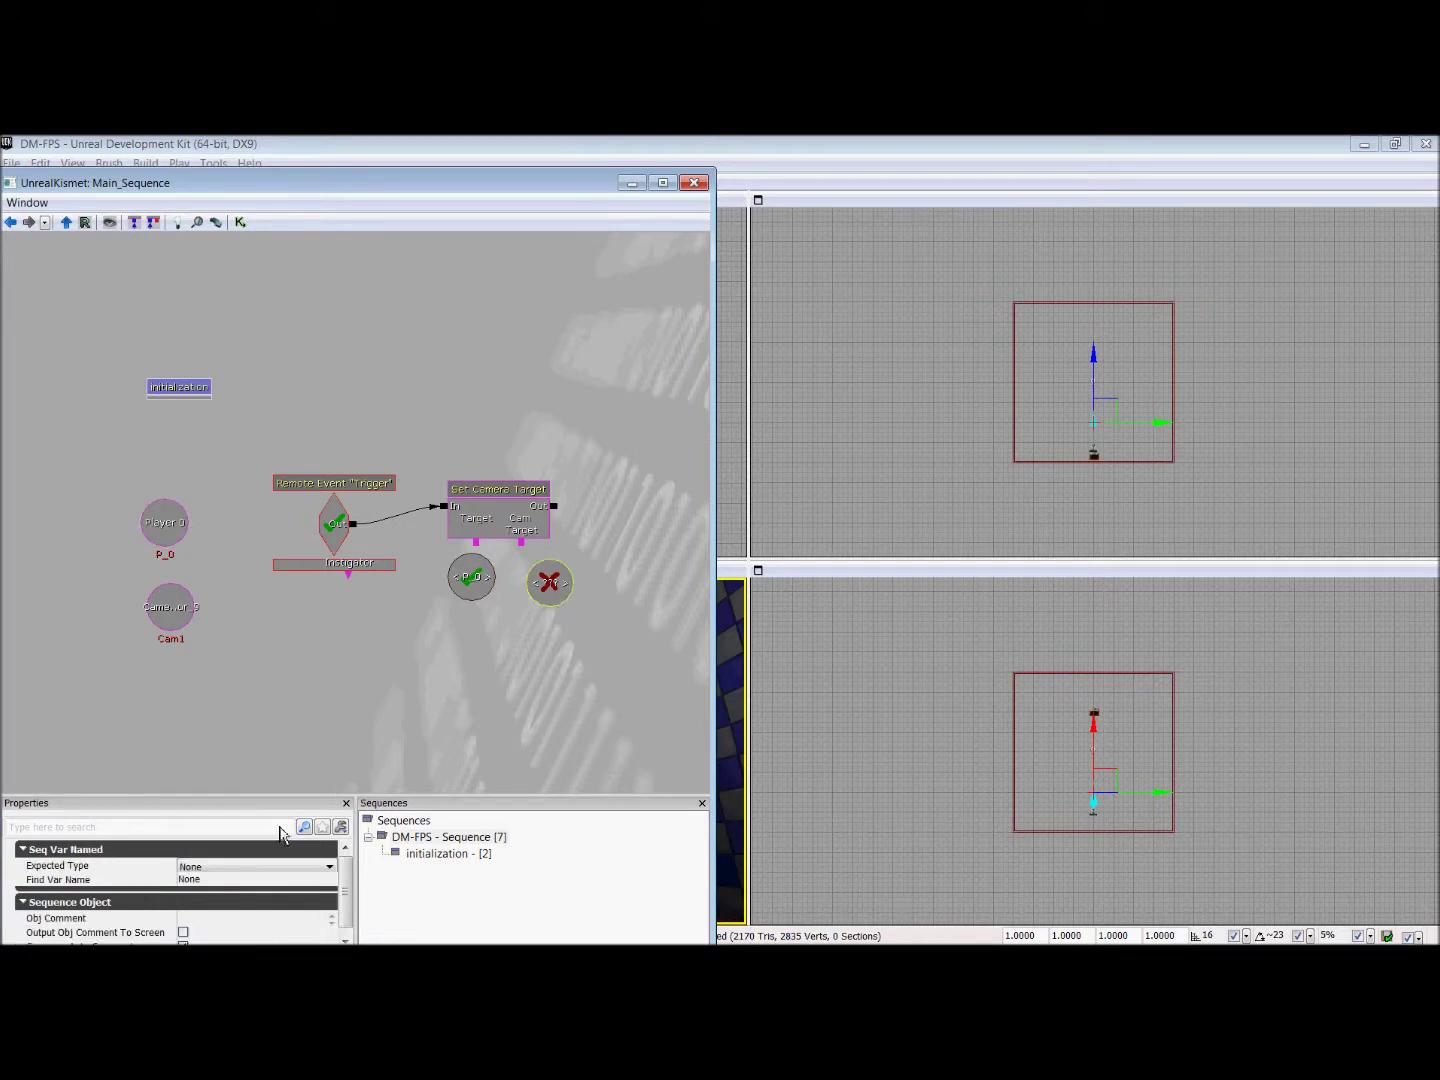
{"action": "left_click", "coordinate": [241, 916]}
{"action": "left_click", "coordinate": [240, 881]}
{"action": "type", "text": "Cam"}
{"action": "type", "text": "1"}
{"action": "key", "text": "Return"}
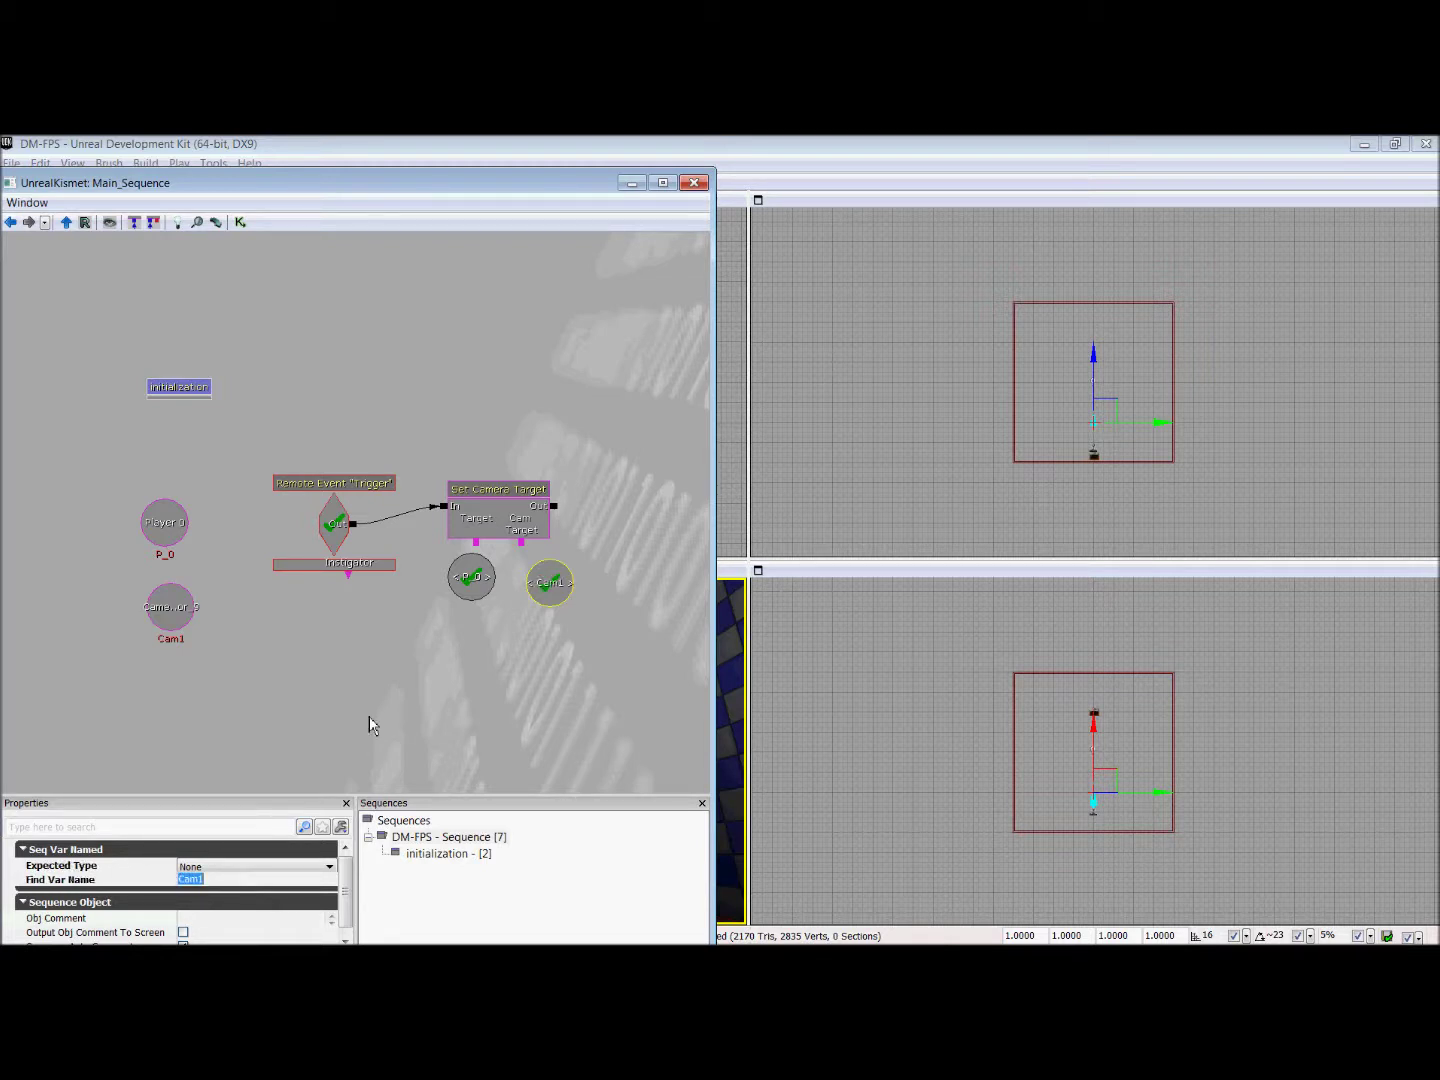
{"action": "left_click", "coordinate": [490, 557]}
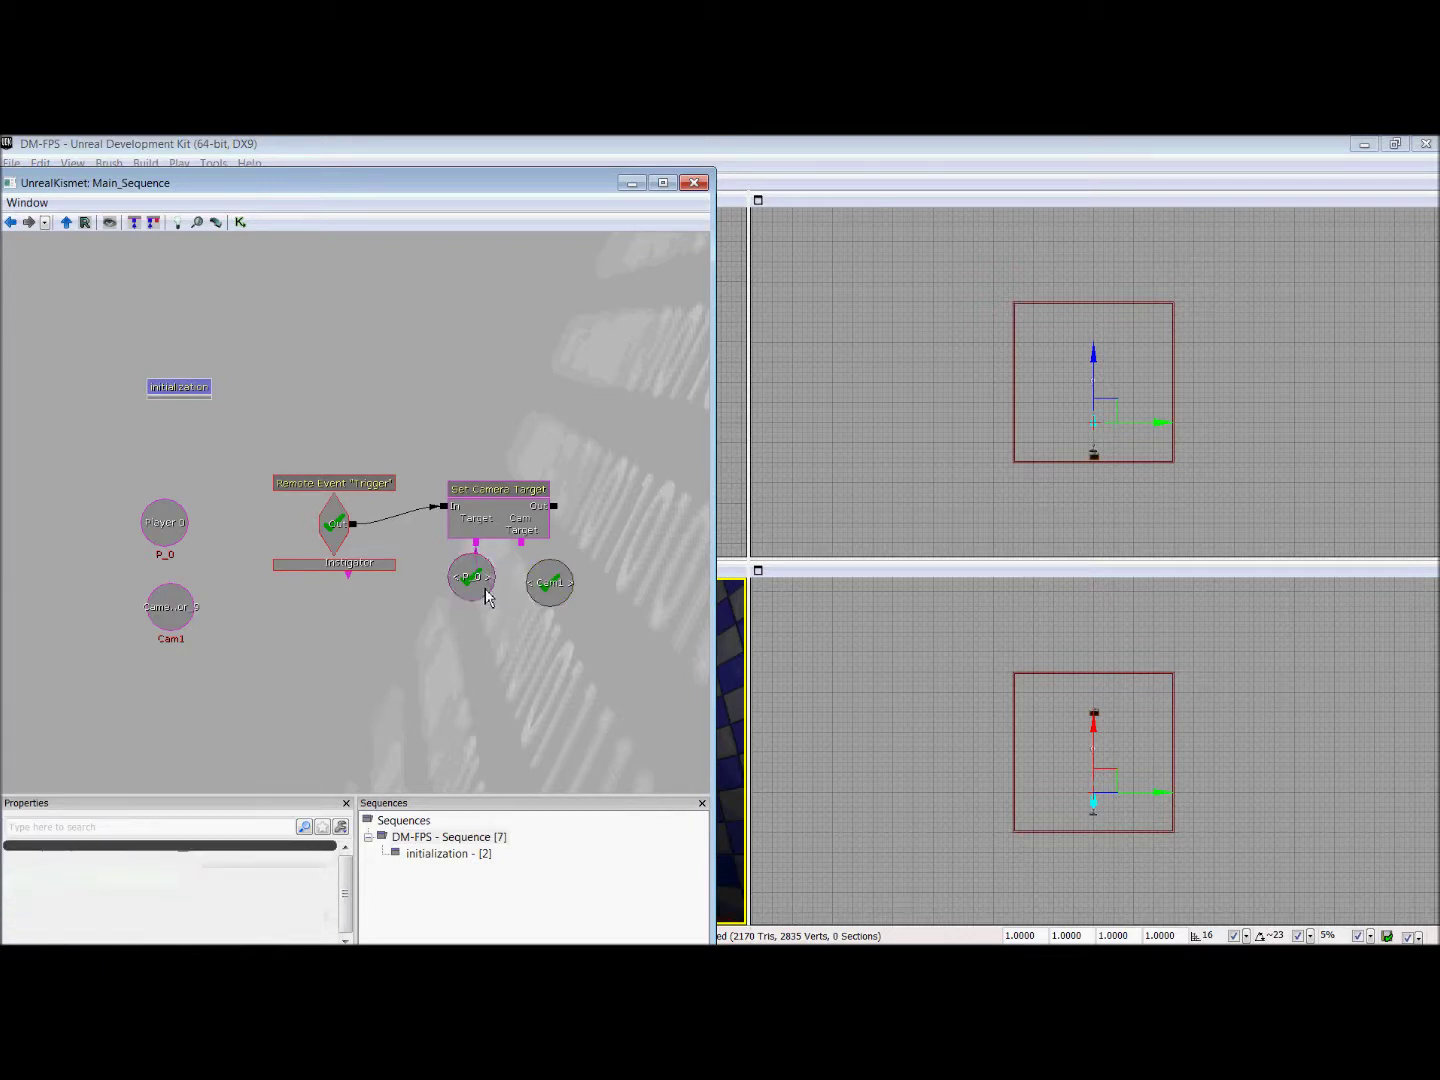
{"action": "left_click_drag", "start_coordinate": [521, 544], "coordinate": [553, 600]}
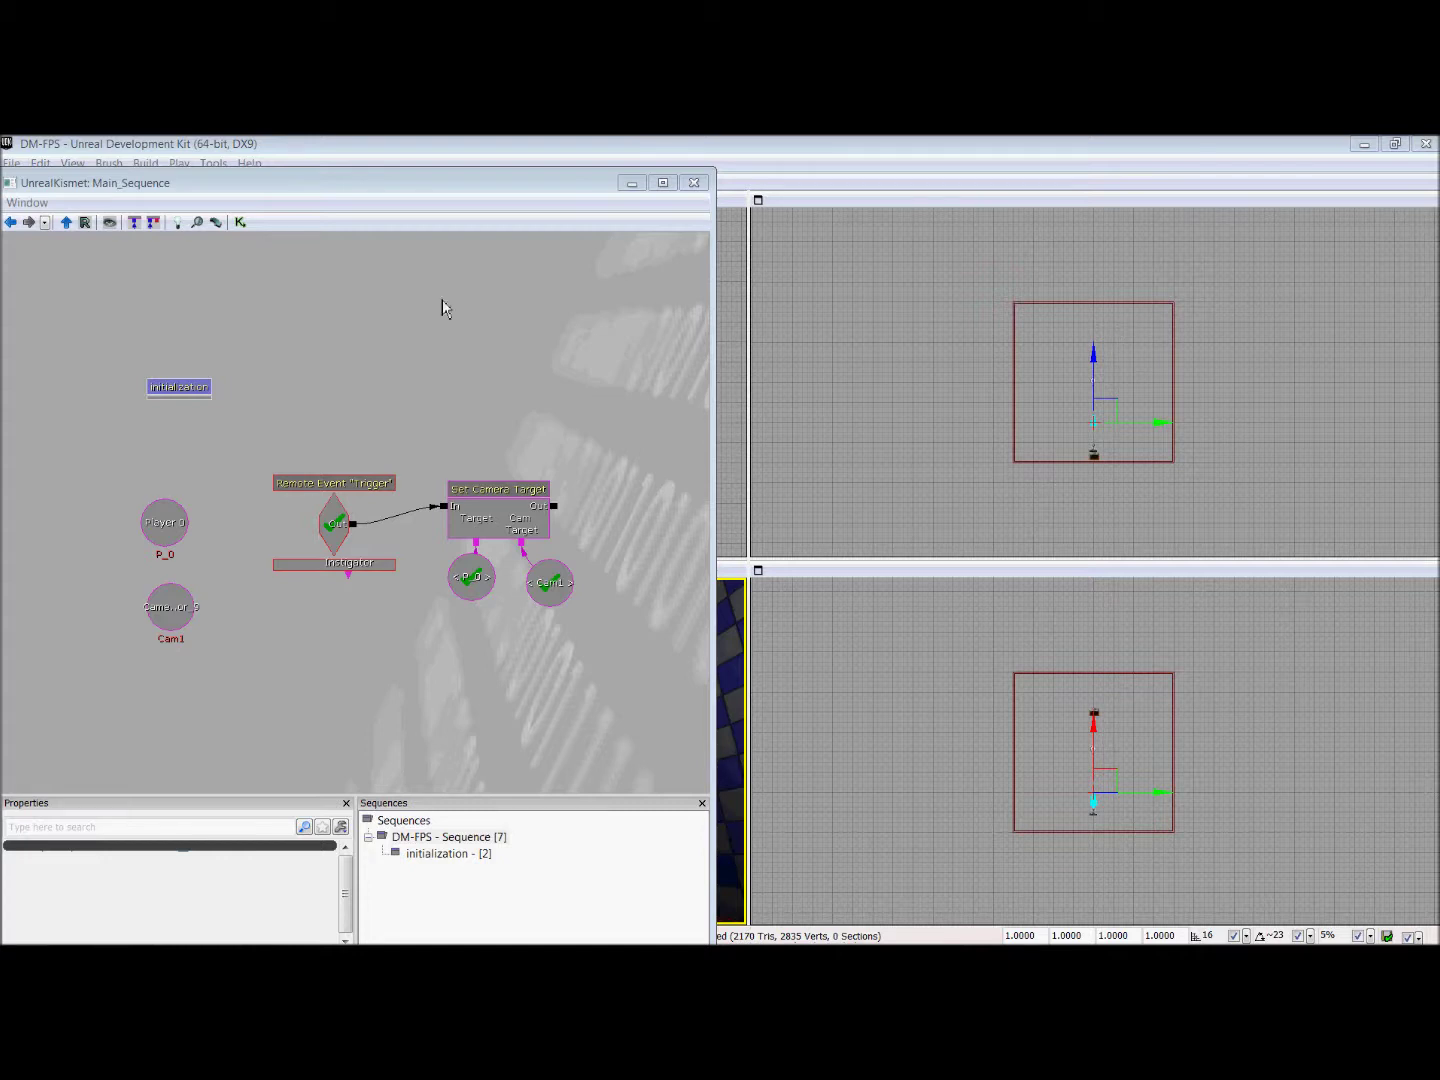
{"action": "left_click", "coordinate": [697, 183]}
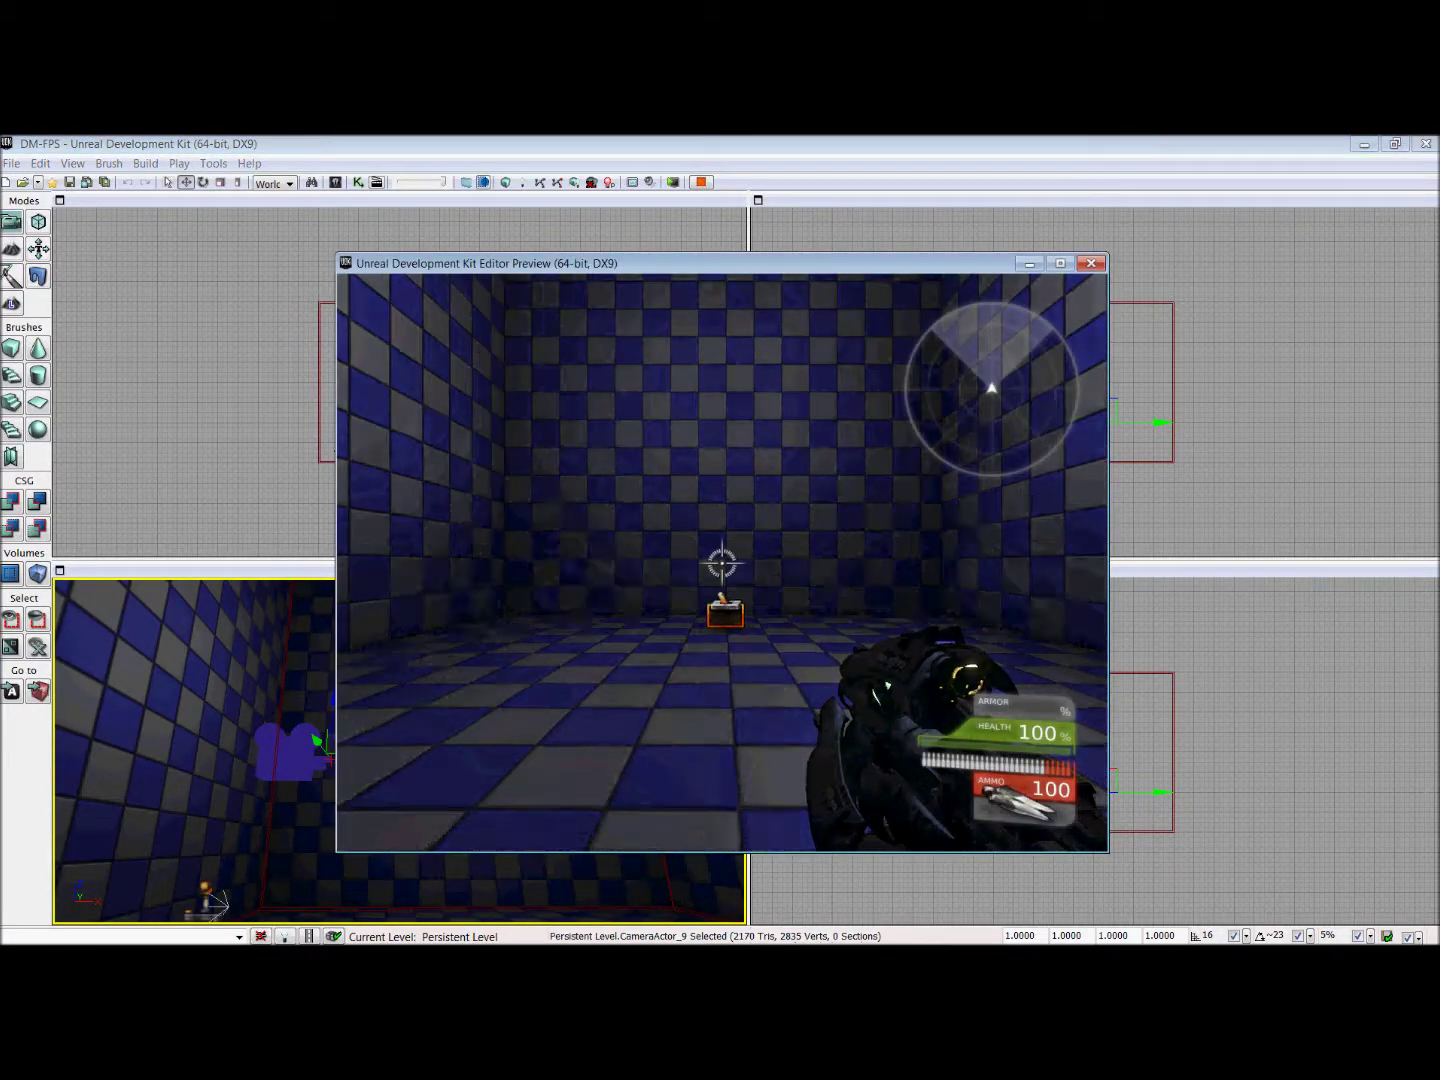
{"action": "key", "text": "w"}
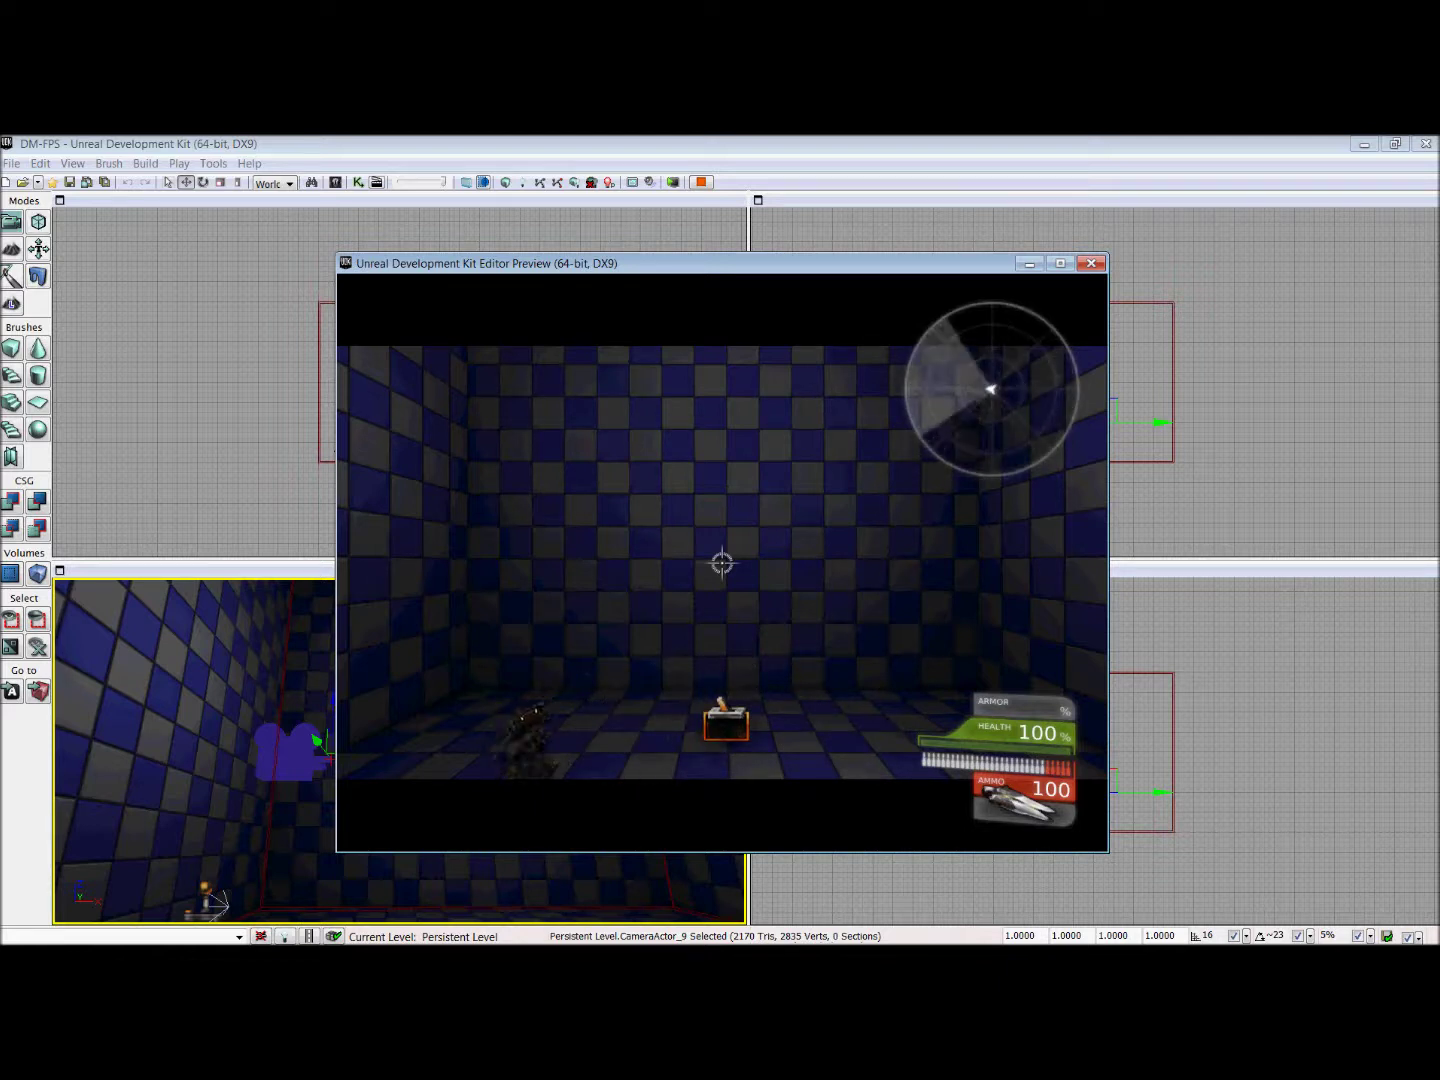
{"action": "key", "text": "Escape"}
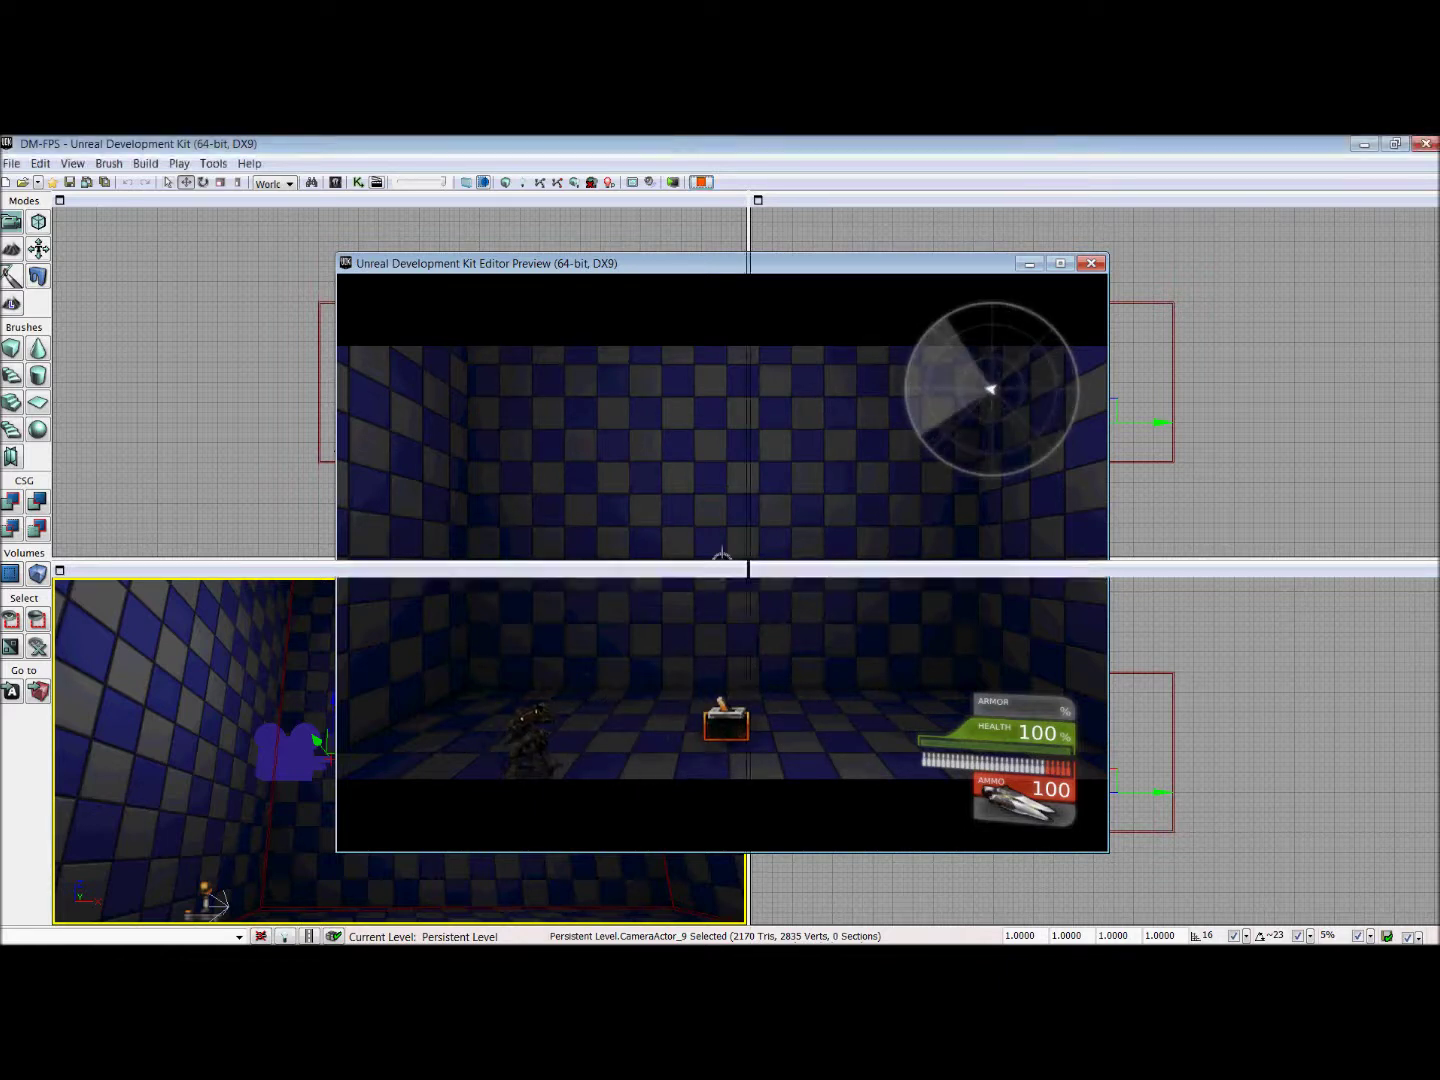
{"action": "key", "text": "Escape"}
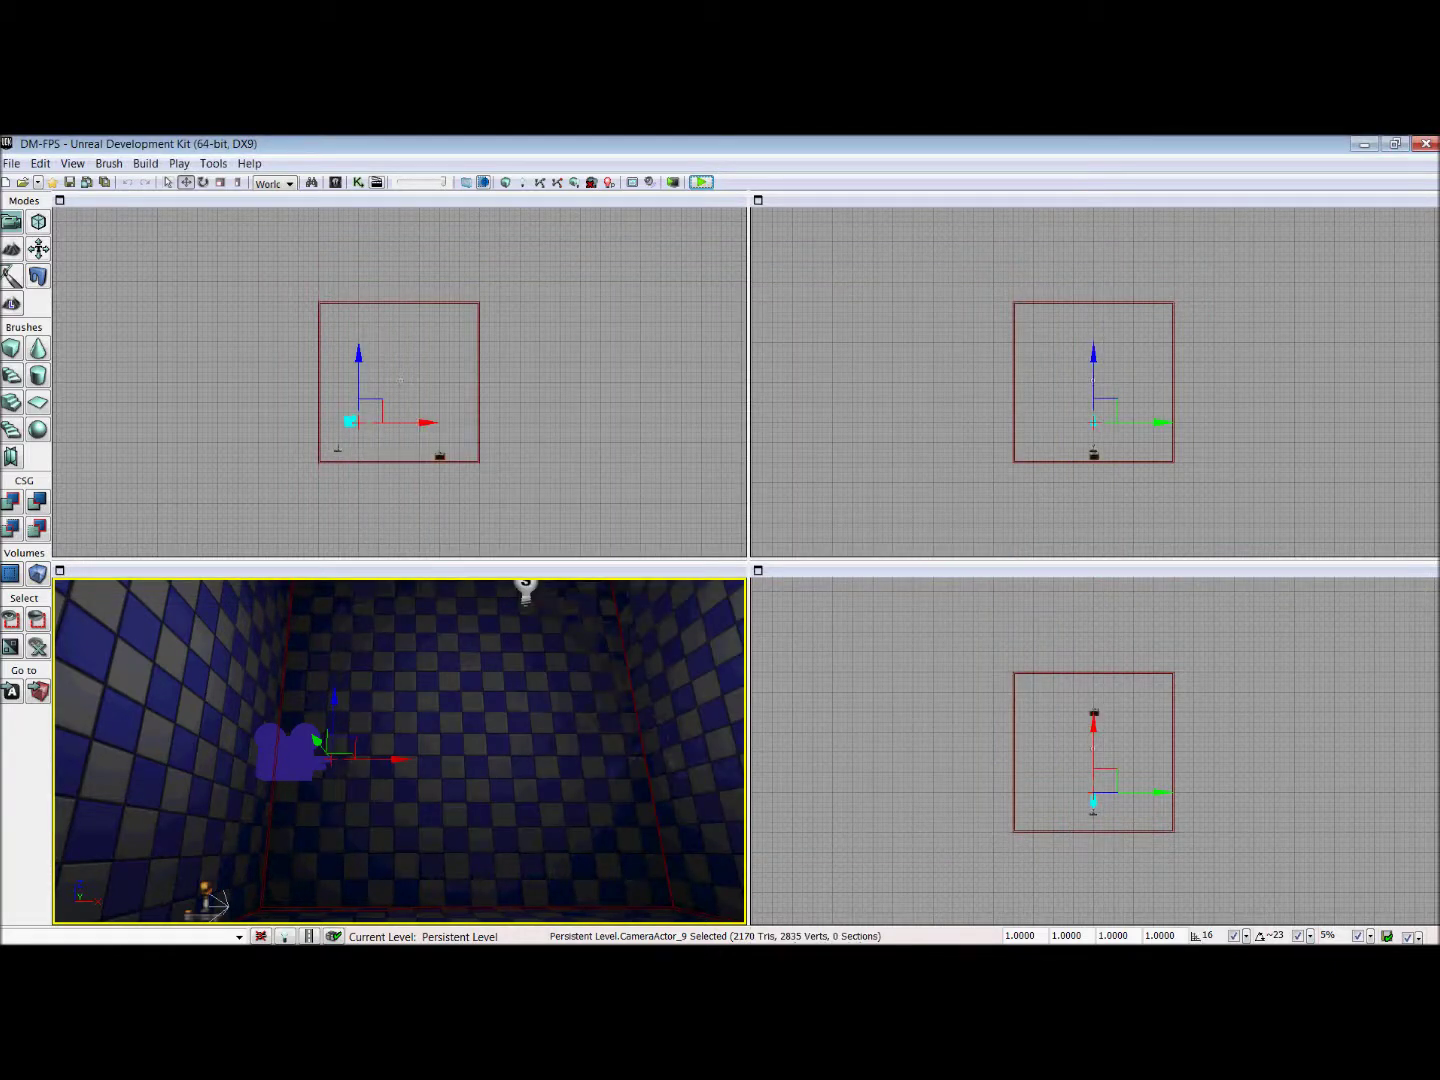
{"action": "left_click", "coordinate": [1282, 934]}
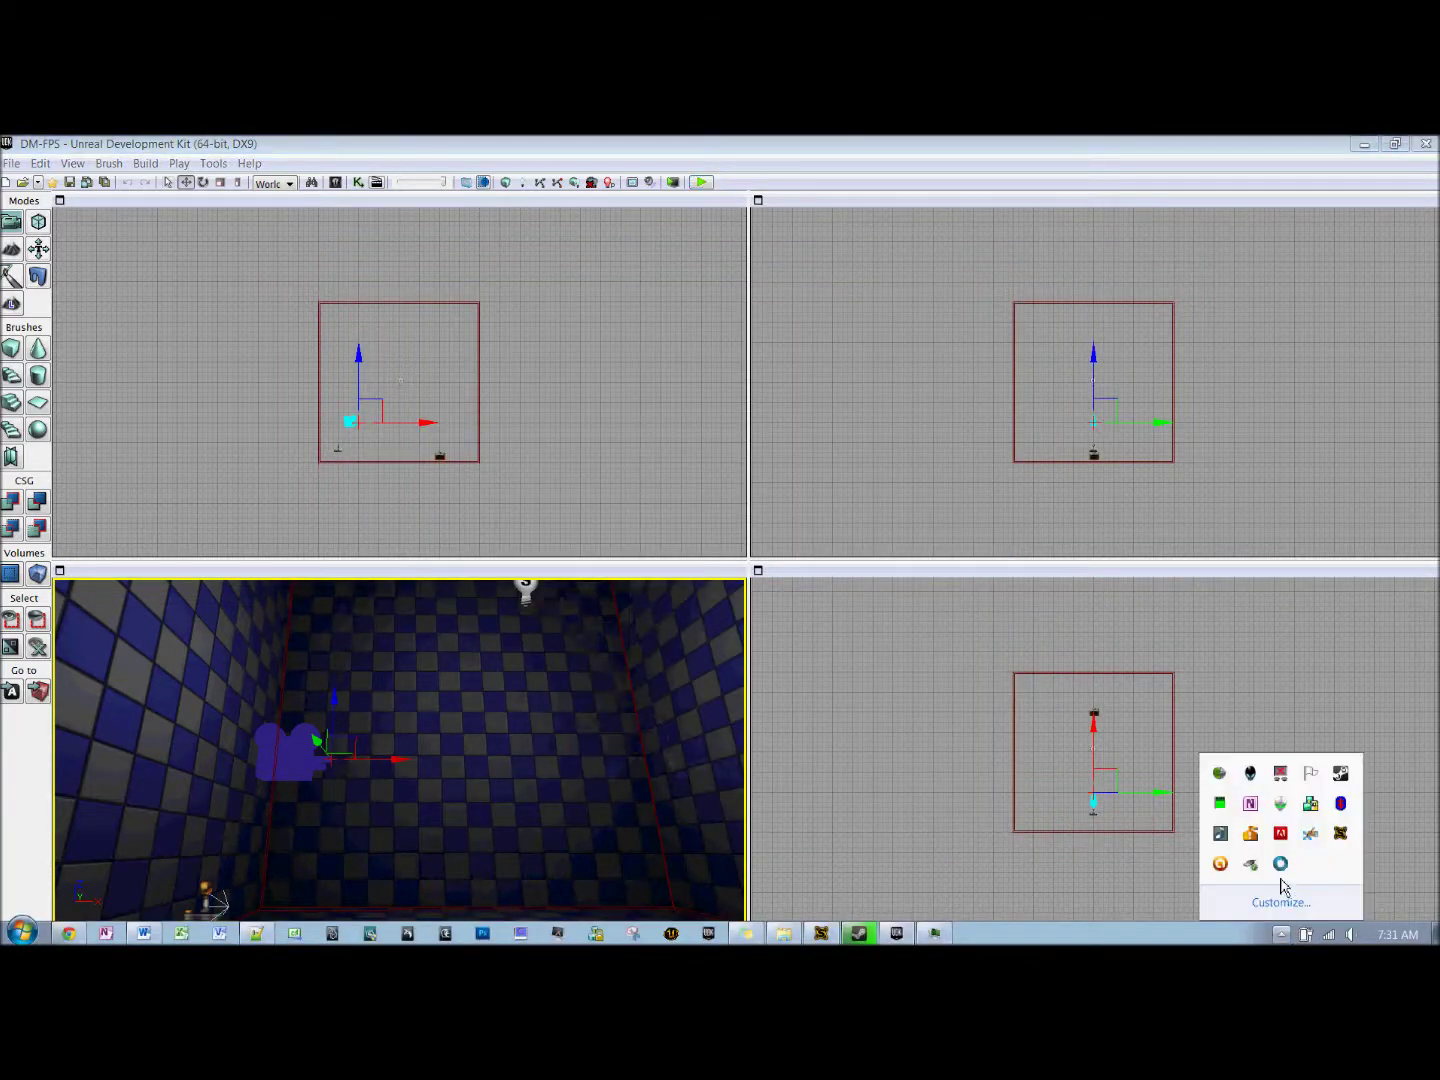
{"action": "left_click", "coordinate": [769, 599]}
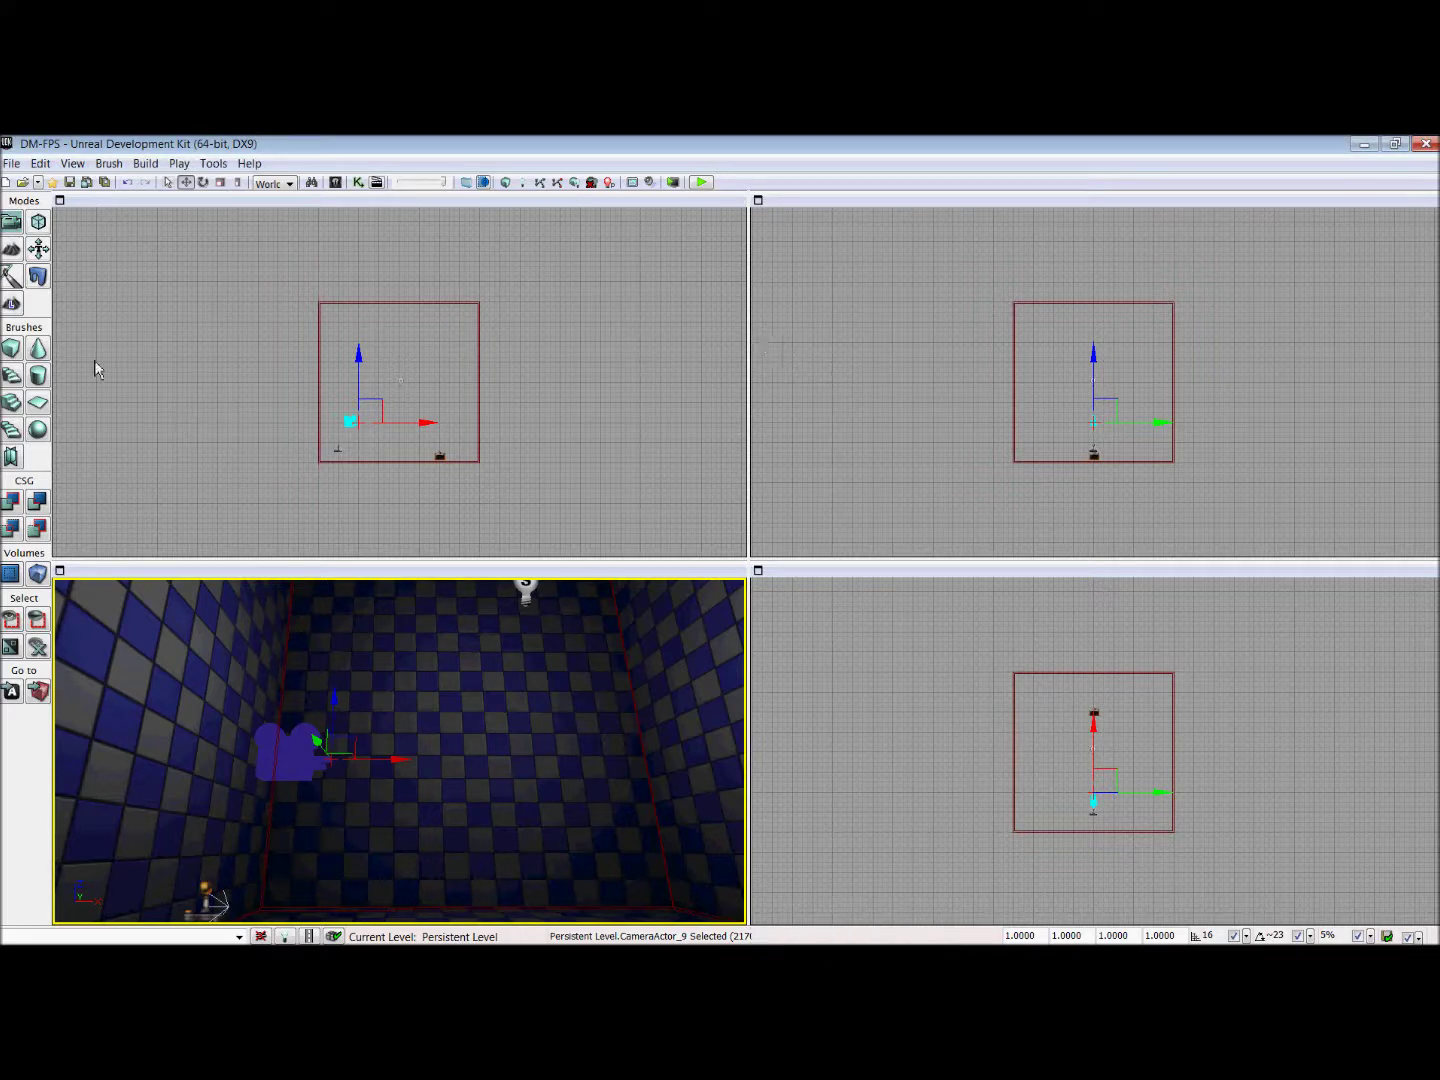
Step: In Kismet, duplicate the Remote Event 'Trigger' node and move the copy to the right
{"action": "left_click", "coordinate": [358, 181]}
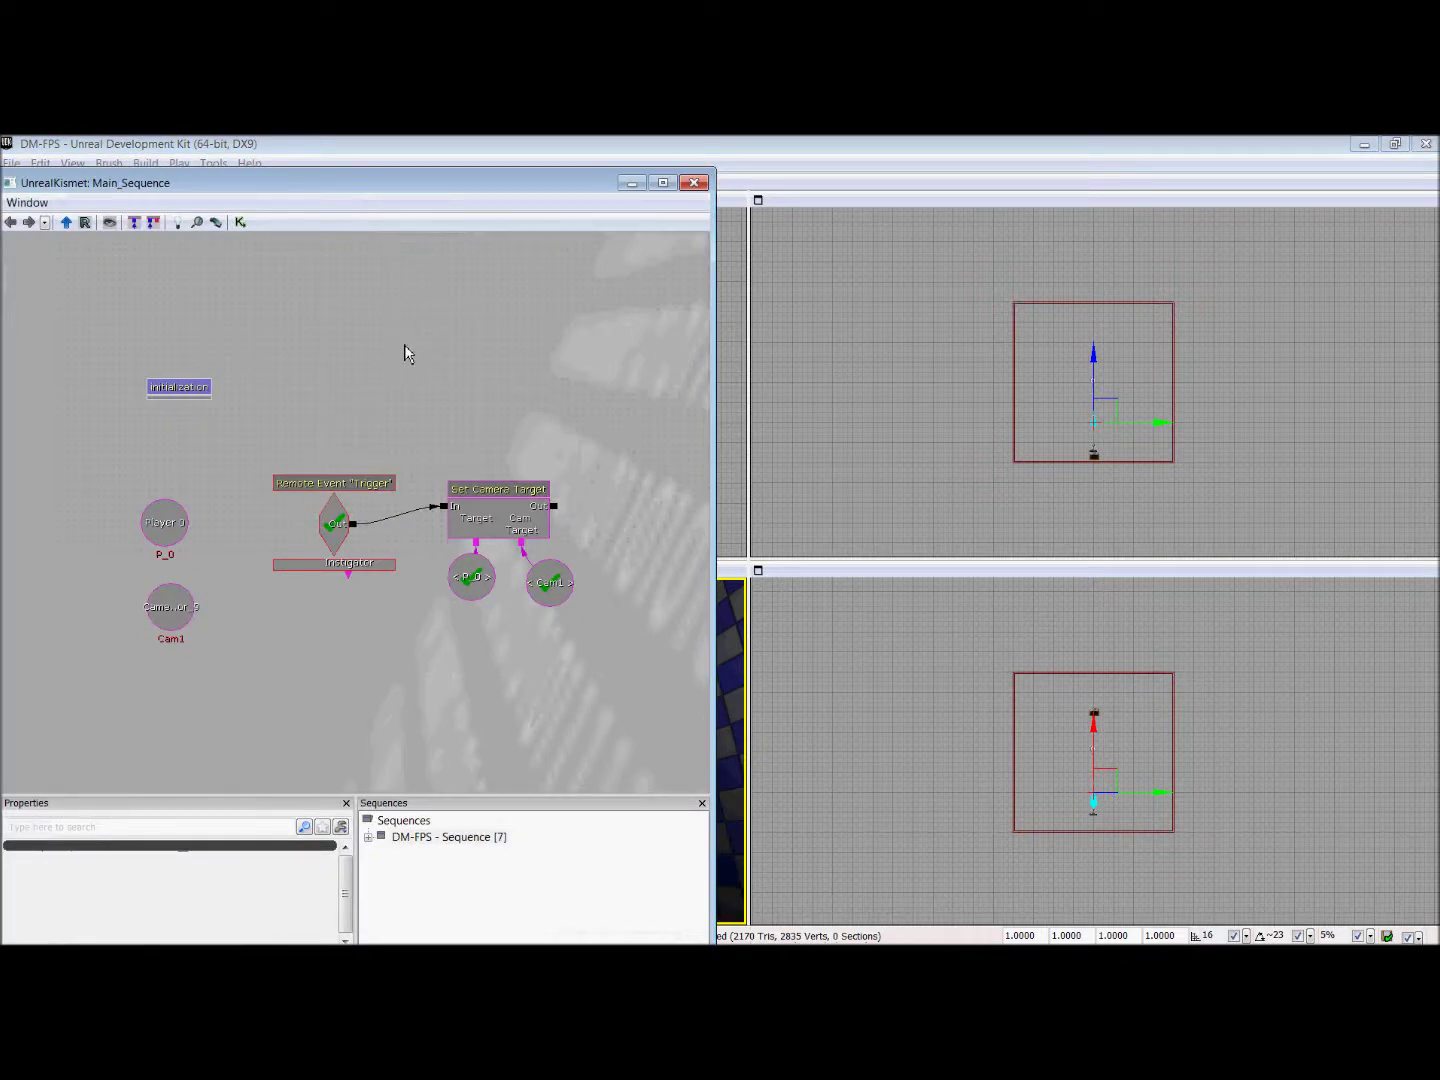
{"action": "left_click", "coordinate": [353, 508]}
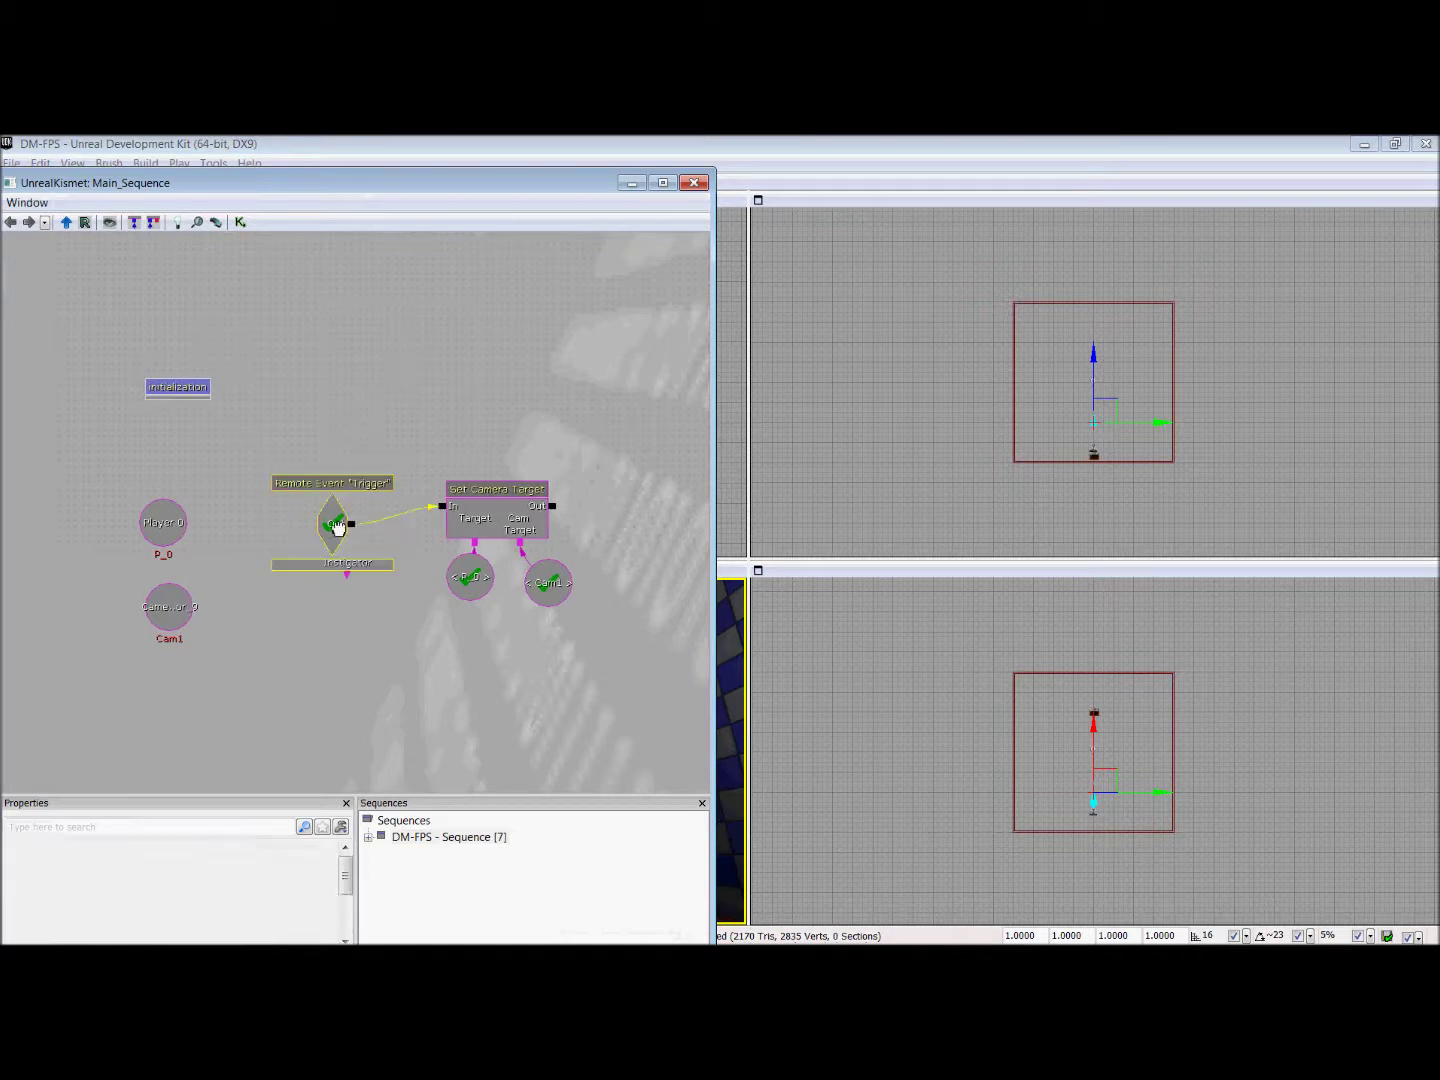
{"action": "left_click_drag", "start_coordinate": [474, 689], "coordinate": [274, 604]}
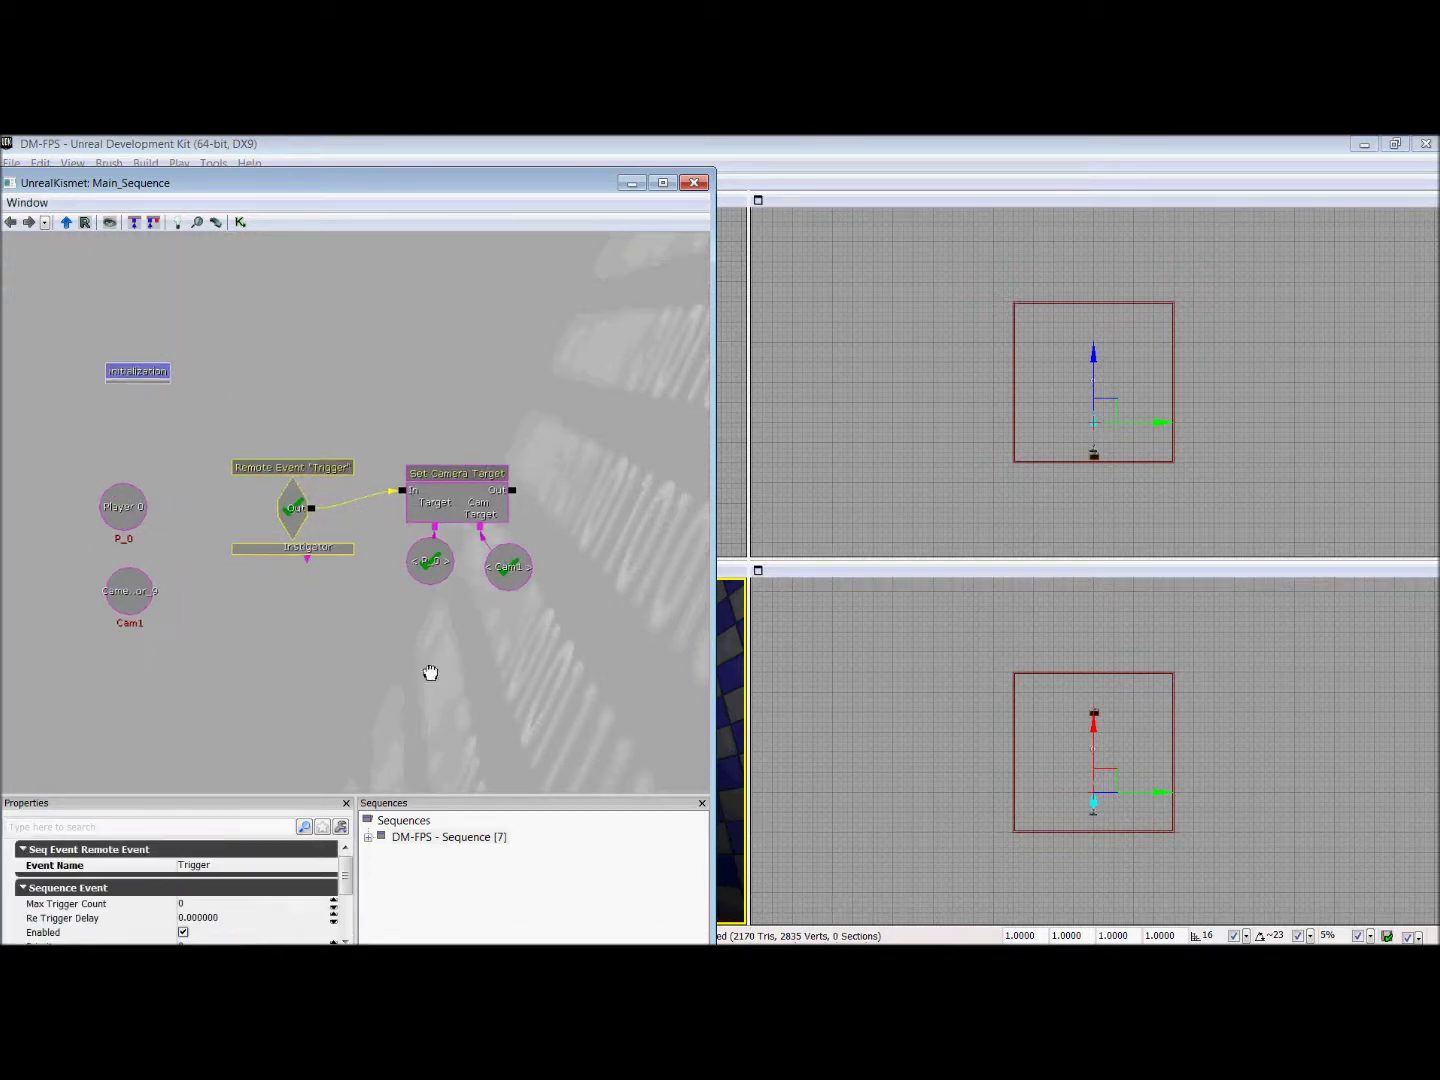
{"action": "key", "text": "ctrl+c"}
{"action": "key", "text": "ctrl+v"}
{"action": "left_click_drag", "start_coordinate": [424, 570], "coordinate": [518, 490], "text": "ctrl"}
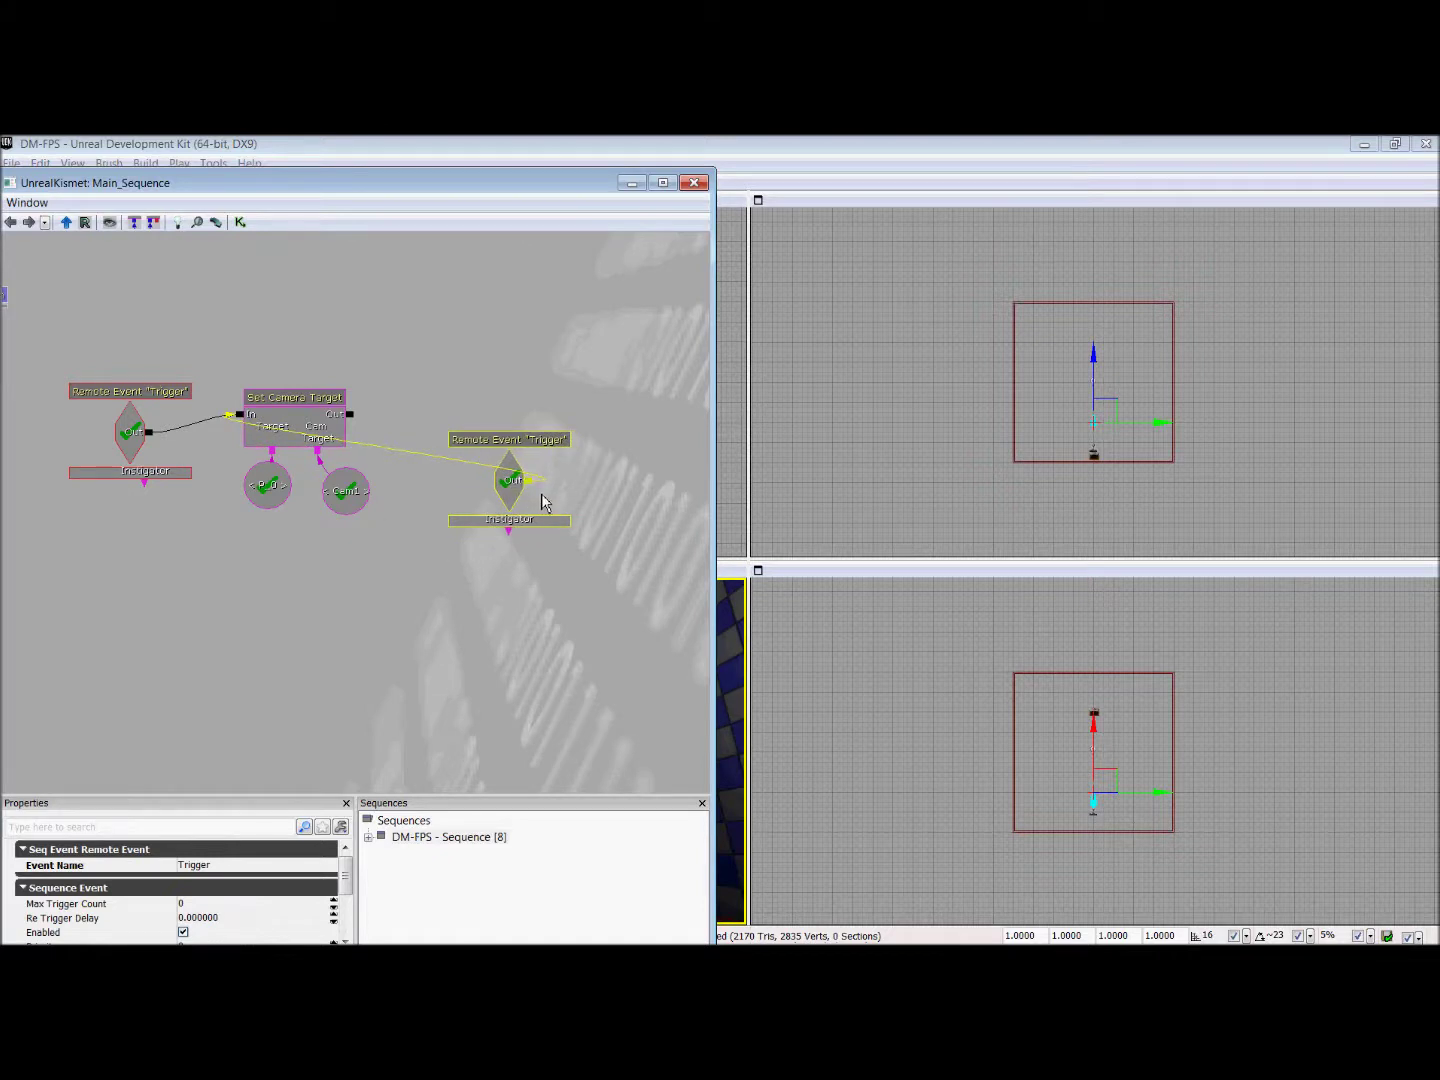
{"action": "left_click", "coordinate": [541, 499]}
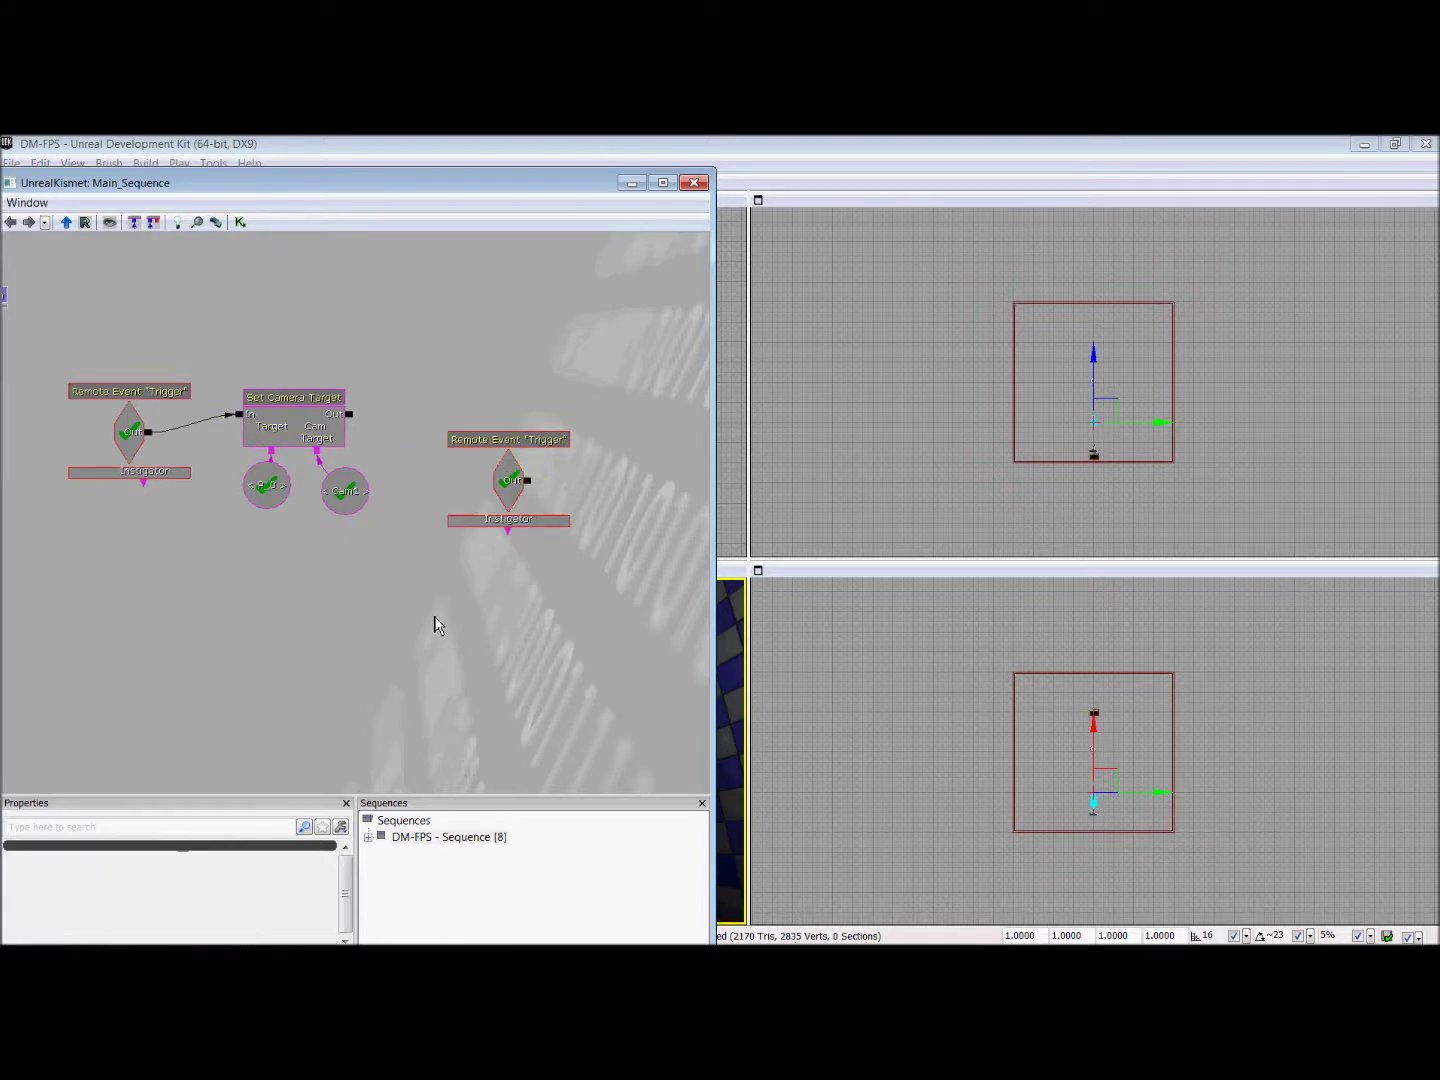
{"action": "scroll", "coordinate": [435, 659], "scroll_direction": "down", "scroll_amount": 5}
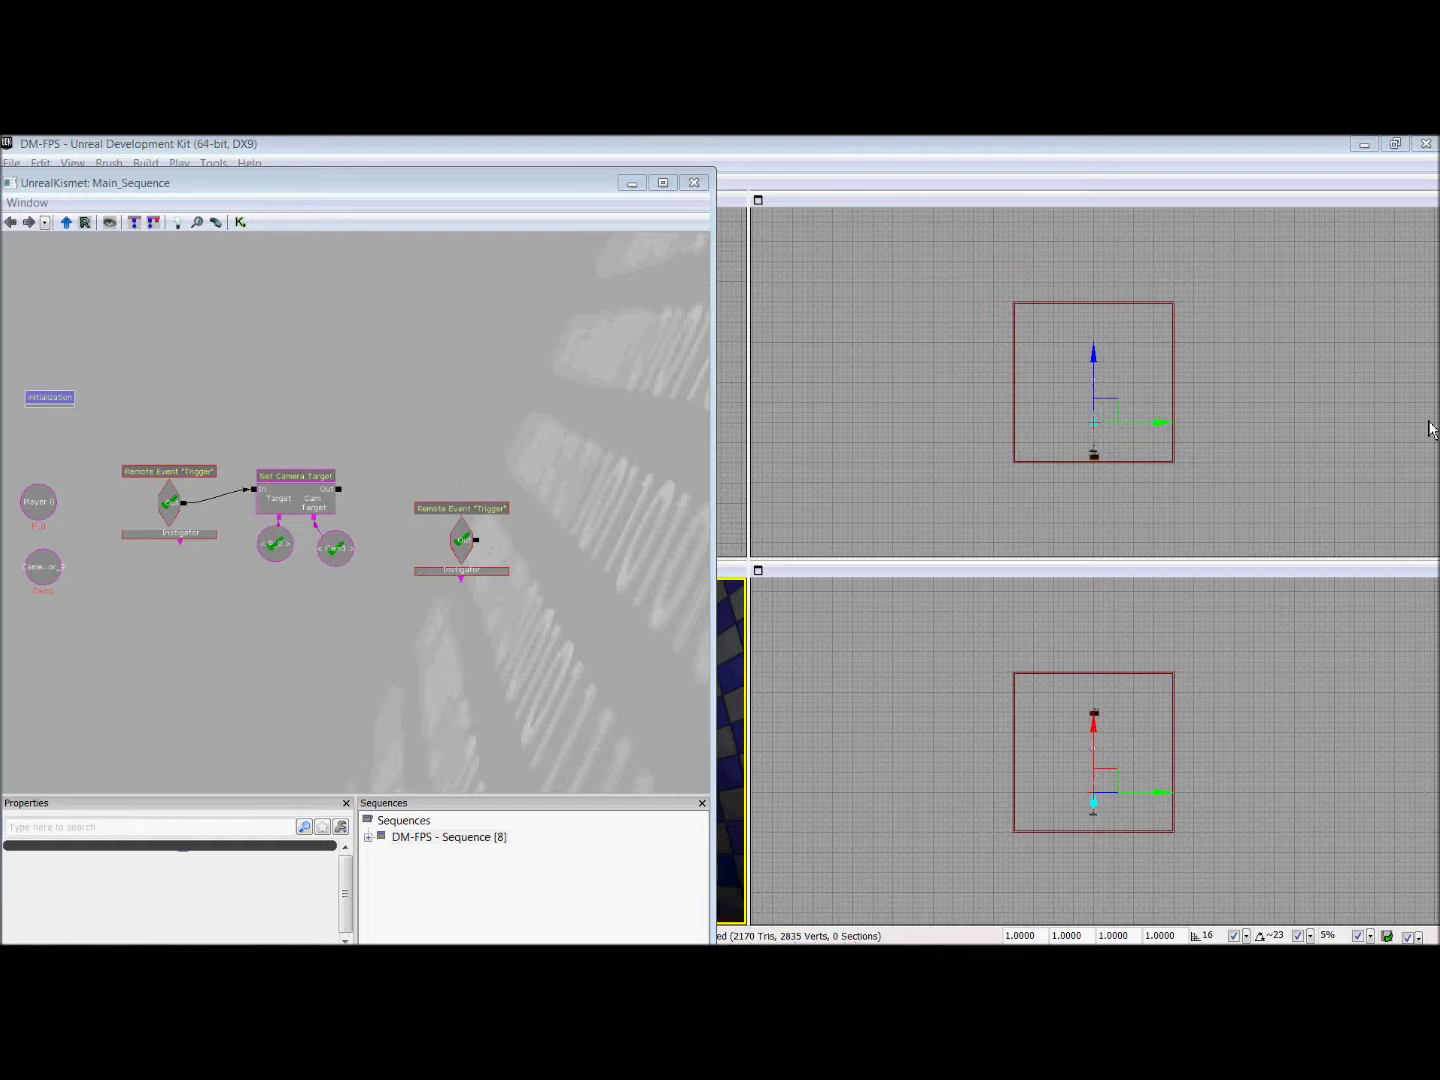
Step: Add a looping Matinee node and wire the duplicate Trigger's Out to its Play input
{"action": "right_click", "coordinate": [587, 535]}
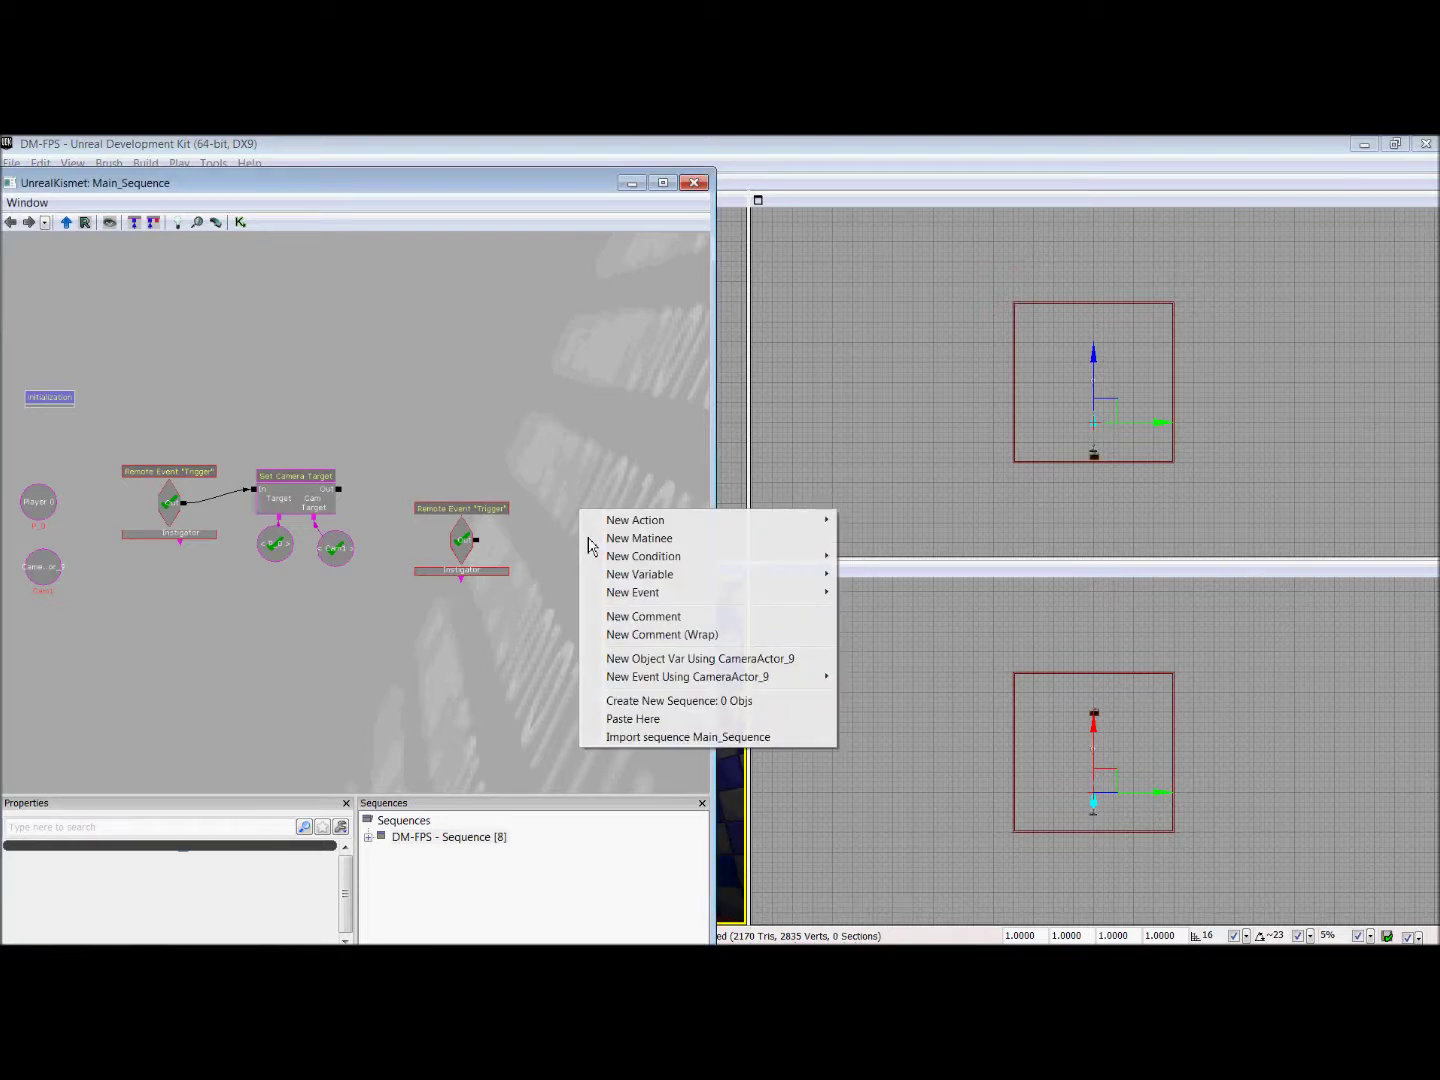
{"action": "left_click", "coordinate": [632, 541]}
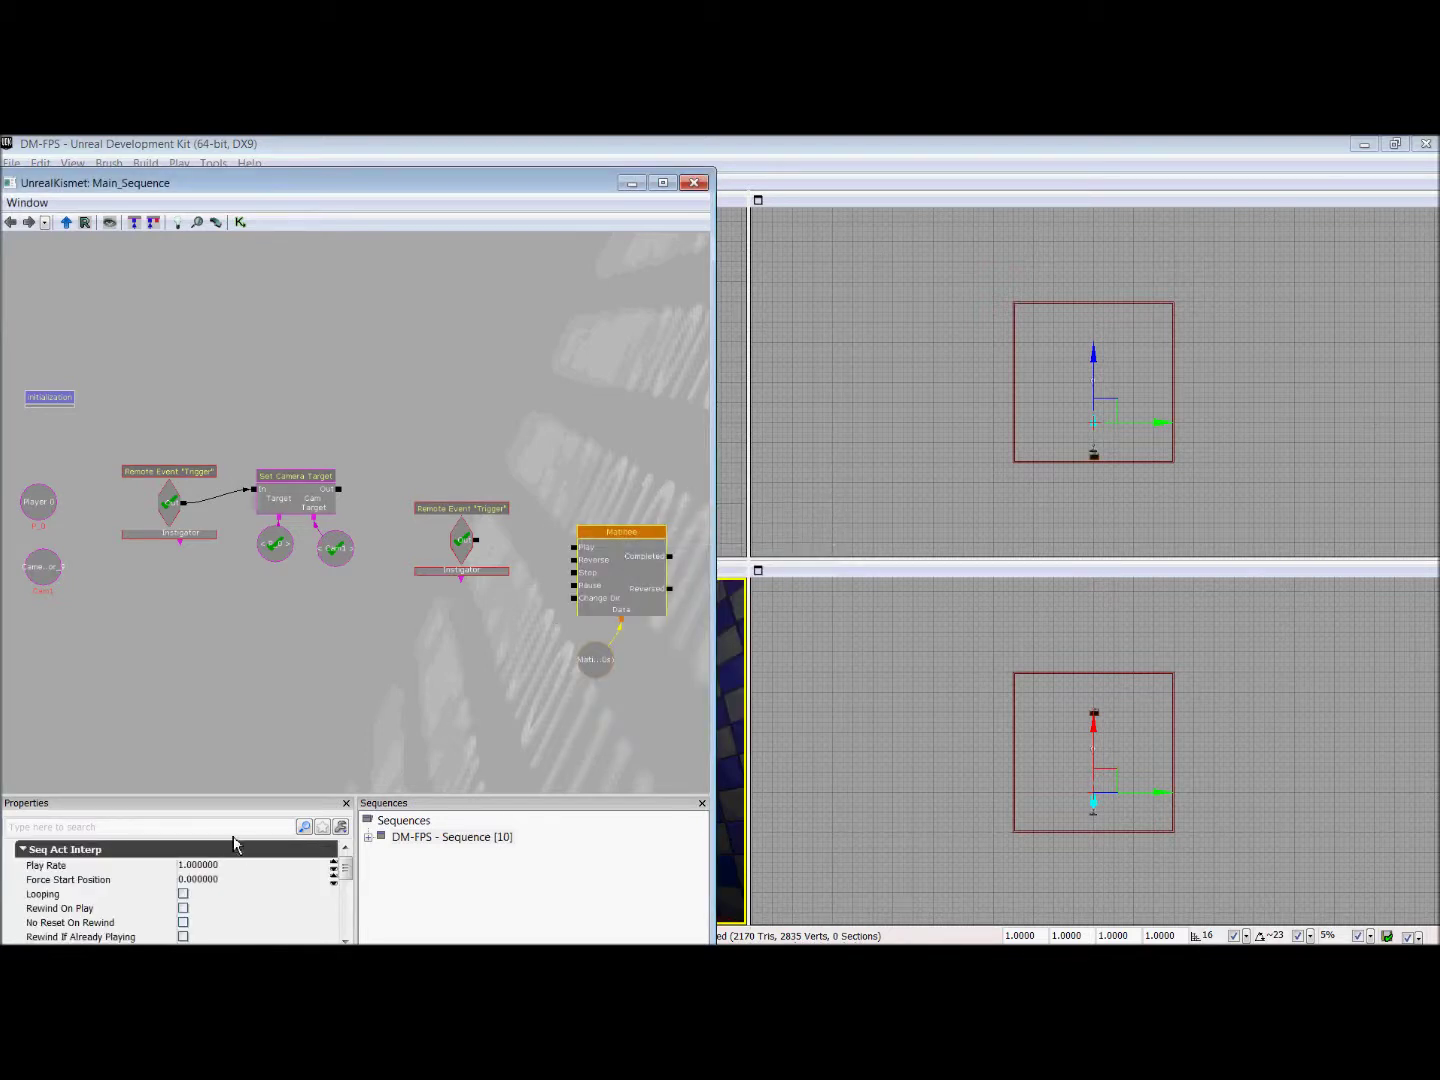
{"action": "left_click", "coordinate": [184, 894]}
{"action": "left_click_drag", "start_coordinate": [431, 708], "coordinate": [360, 690]}
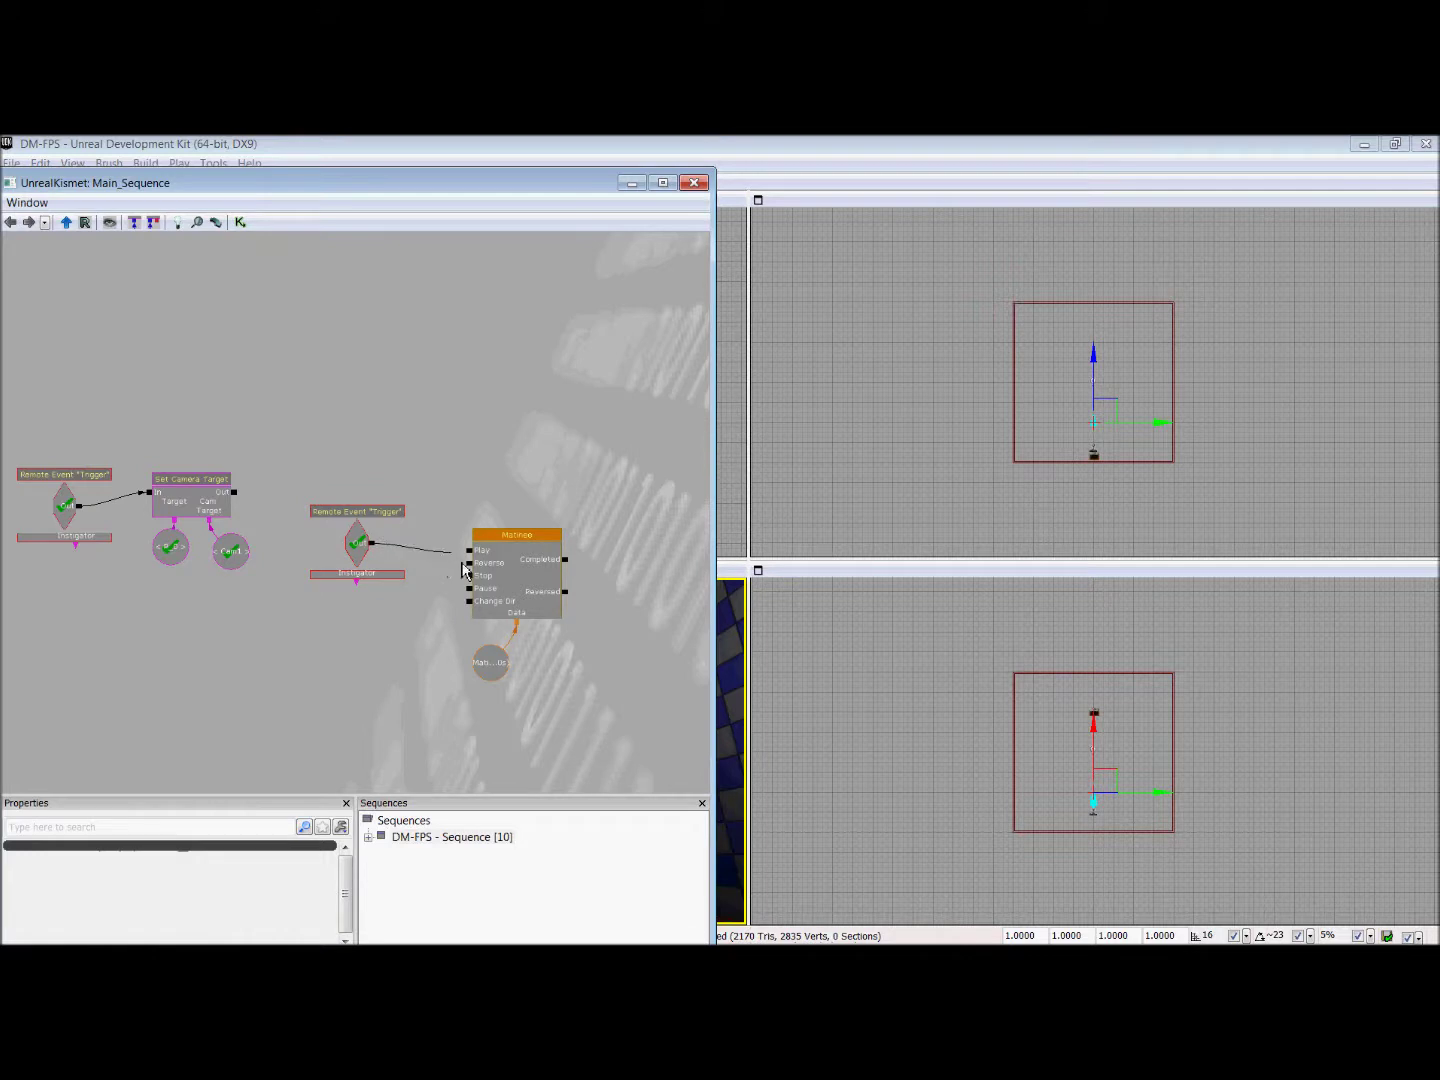
{"action": "left_click_drag", "start_coordinate": [372, 545], "coordinate": [470, 551]}
{"action": "left_click", "coordinate": [1000, 747]}
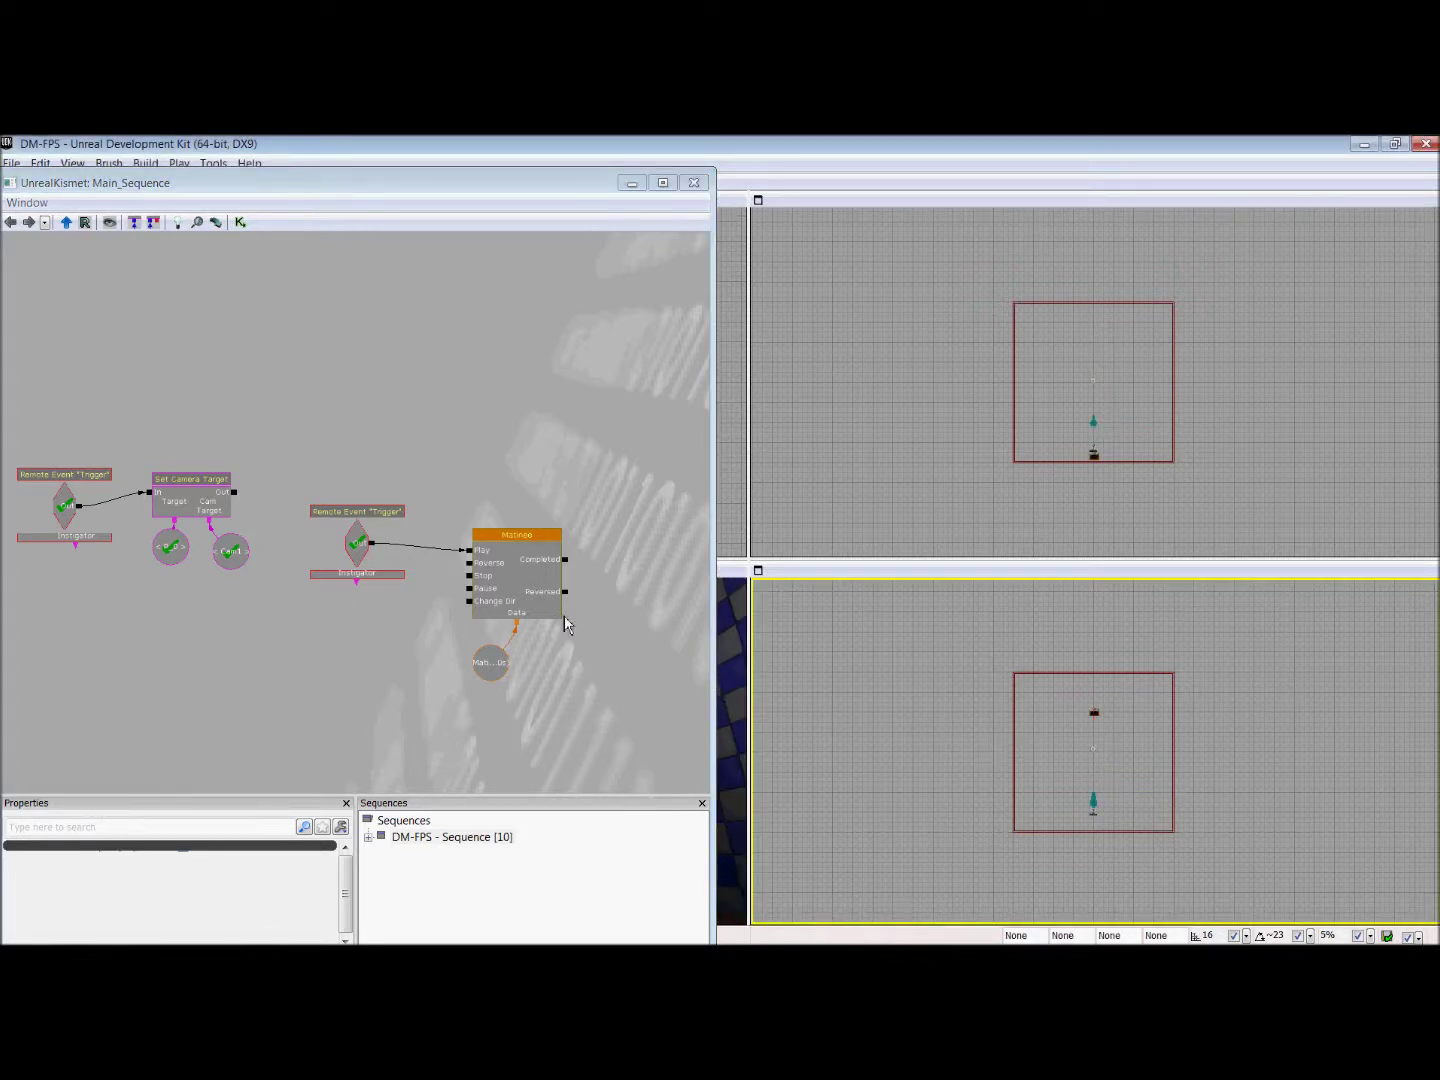
{"action": "left_click", "coordinate": [549, 597]}
Step: Open the Matinee, add a group named Player, and select the Player Start
{"action": "double_click", "coordinate": [549, 596]}
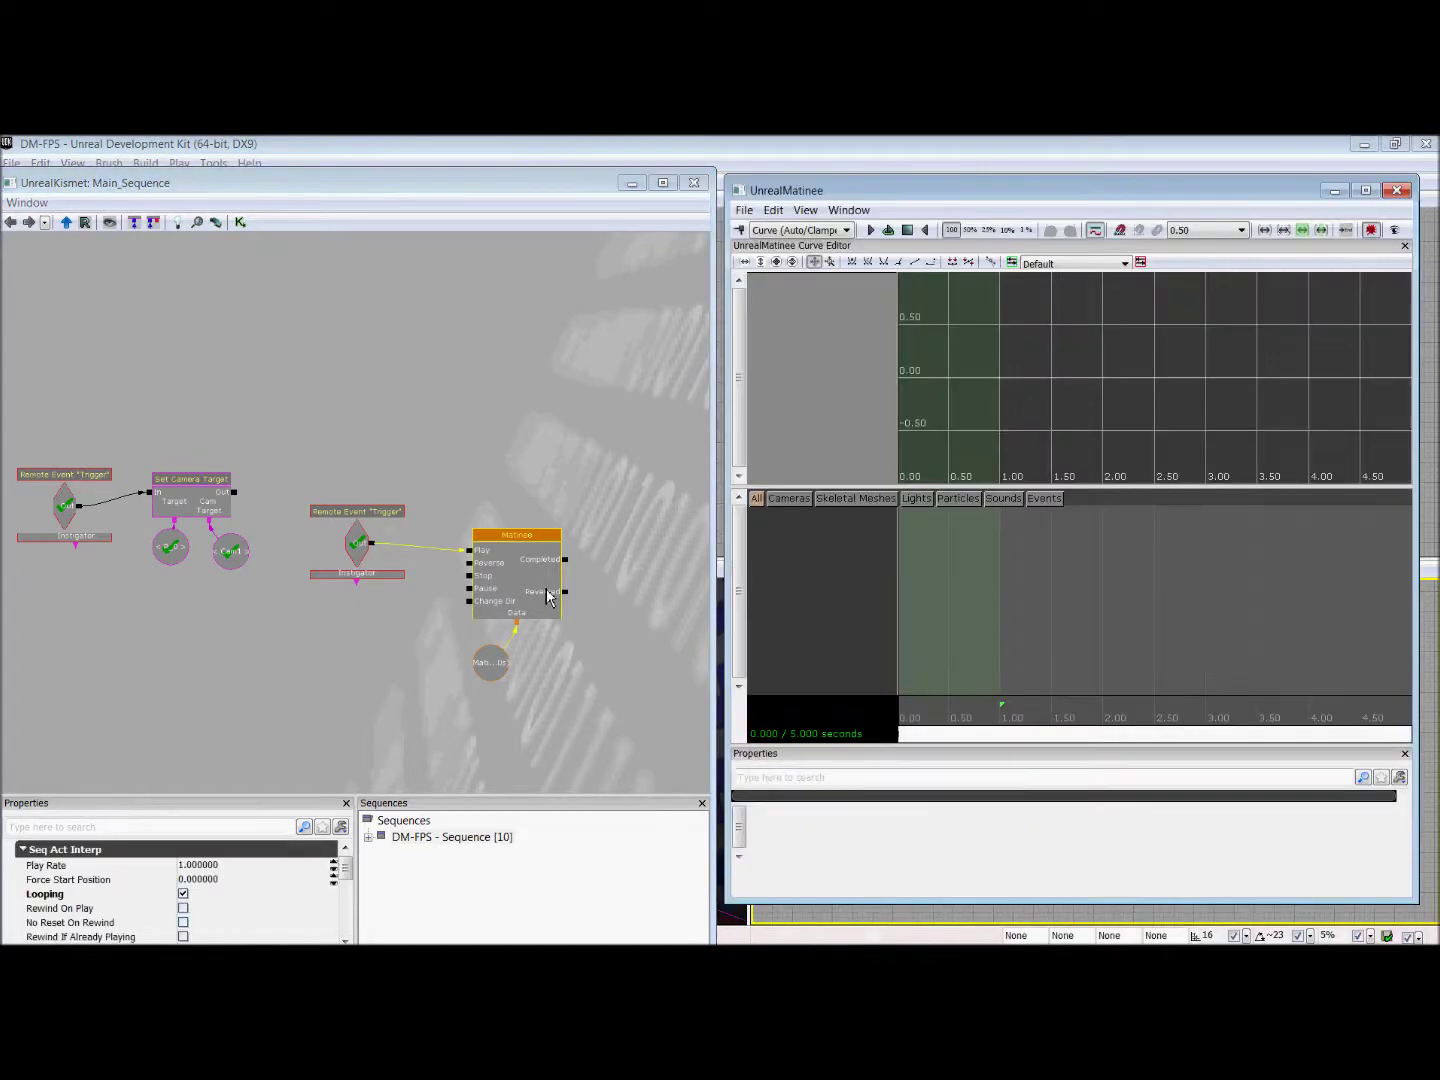
{"action": "right_click", "coordinate": [808, 506]}
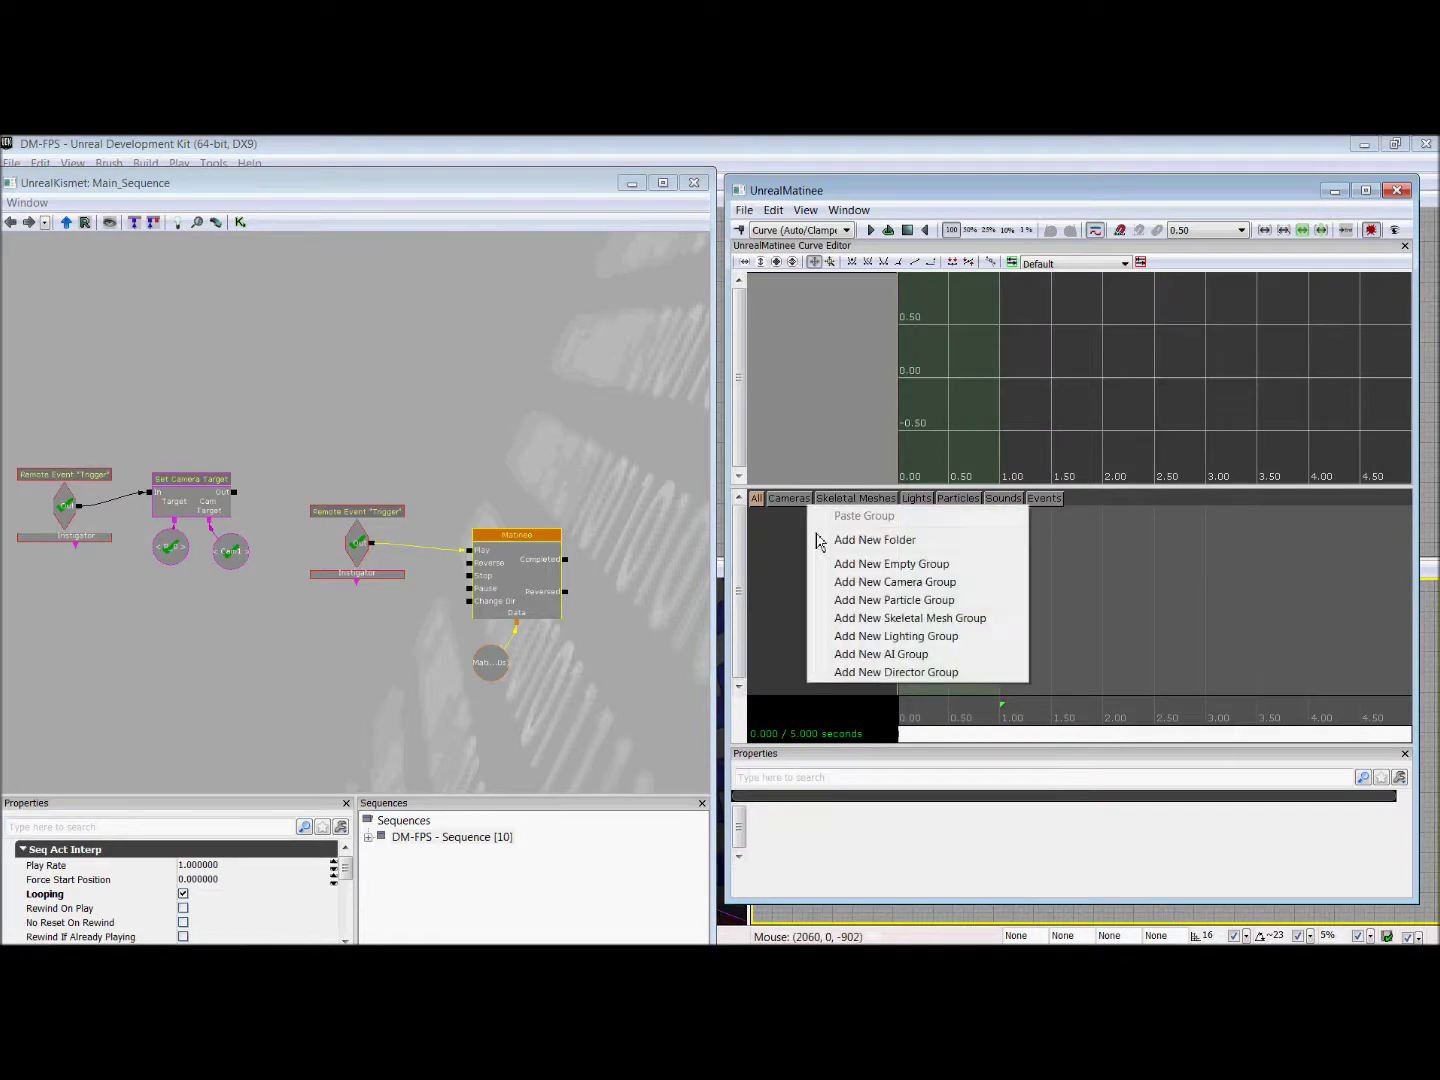
{"action": "left_click", "coordinate": [883, 565]}
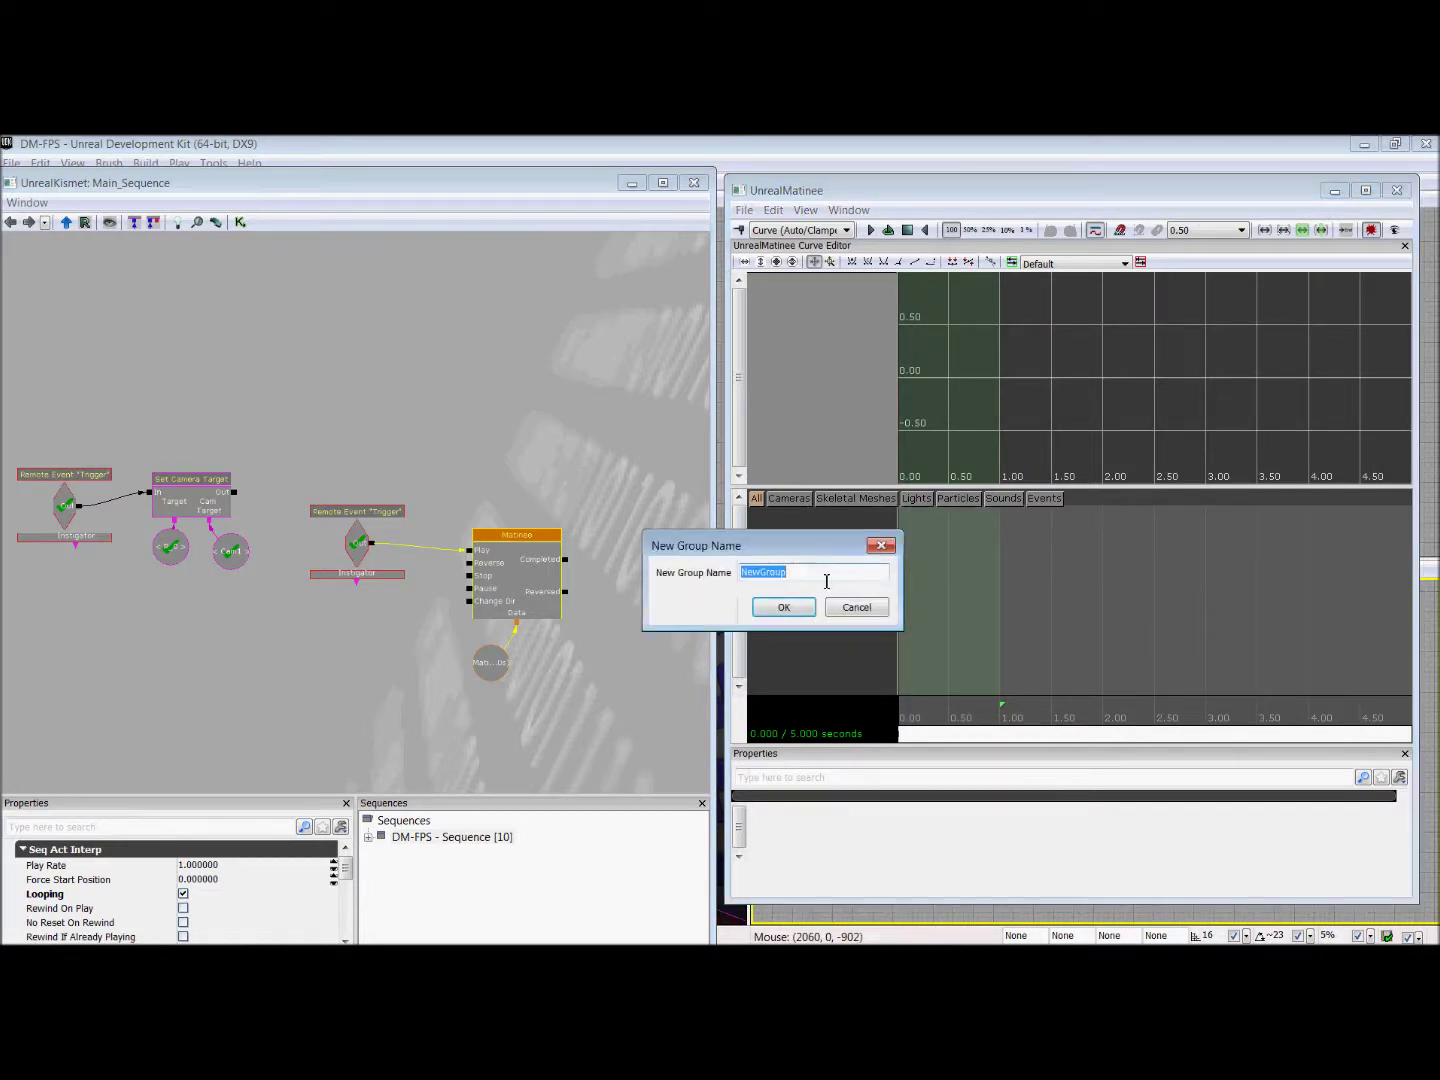
{"action": "type", "text": "Player"}
{"action": "key", "text": "Return"}
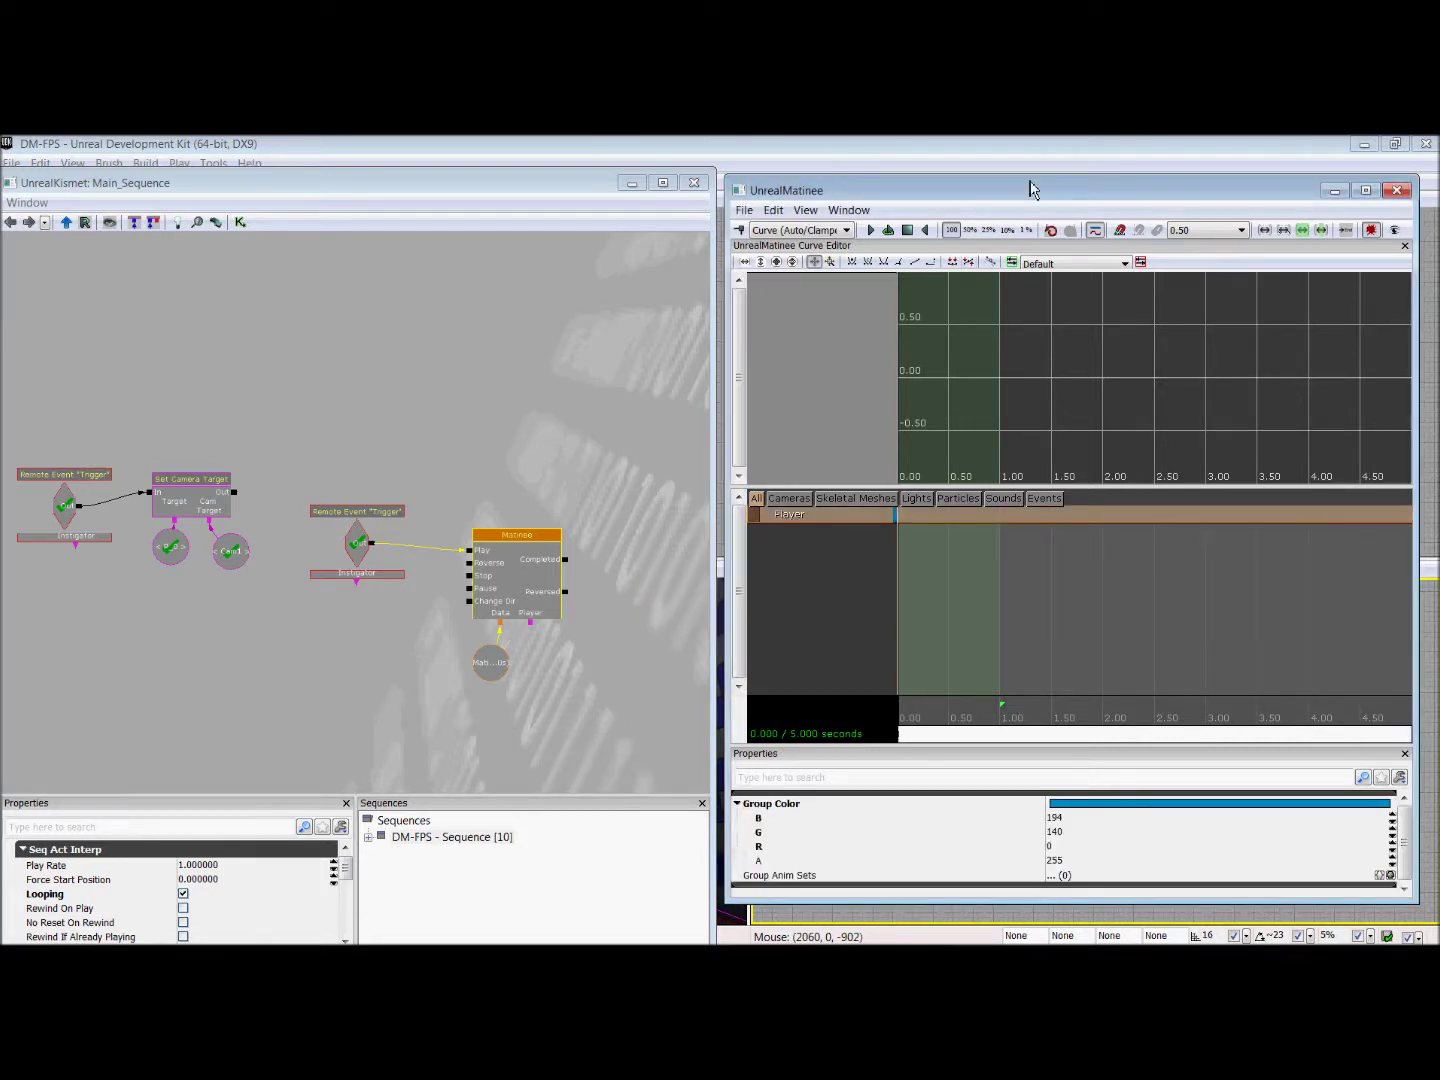
{"action": "left_click_drag", "start_coordinate": [1036, 193], "coordinate": [285, 332]}
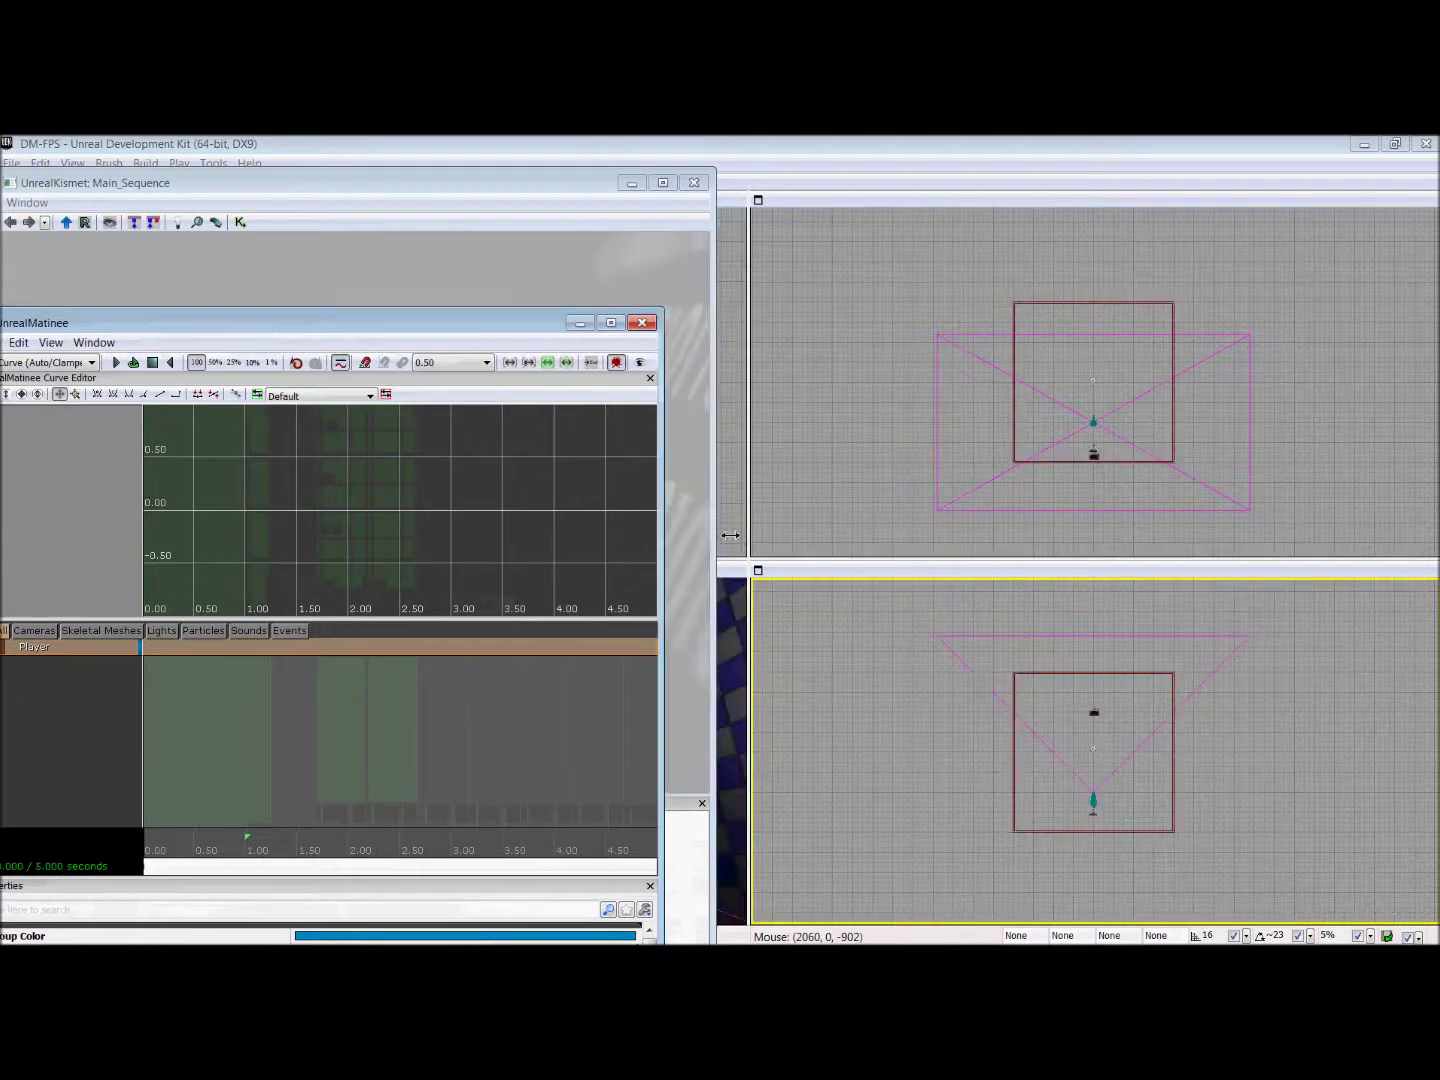
{"action": "left_click", "coordinate": [1108, 812]}
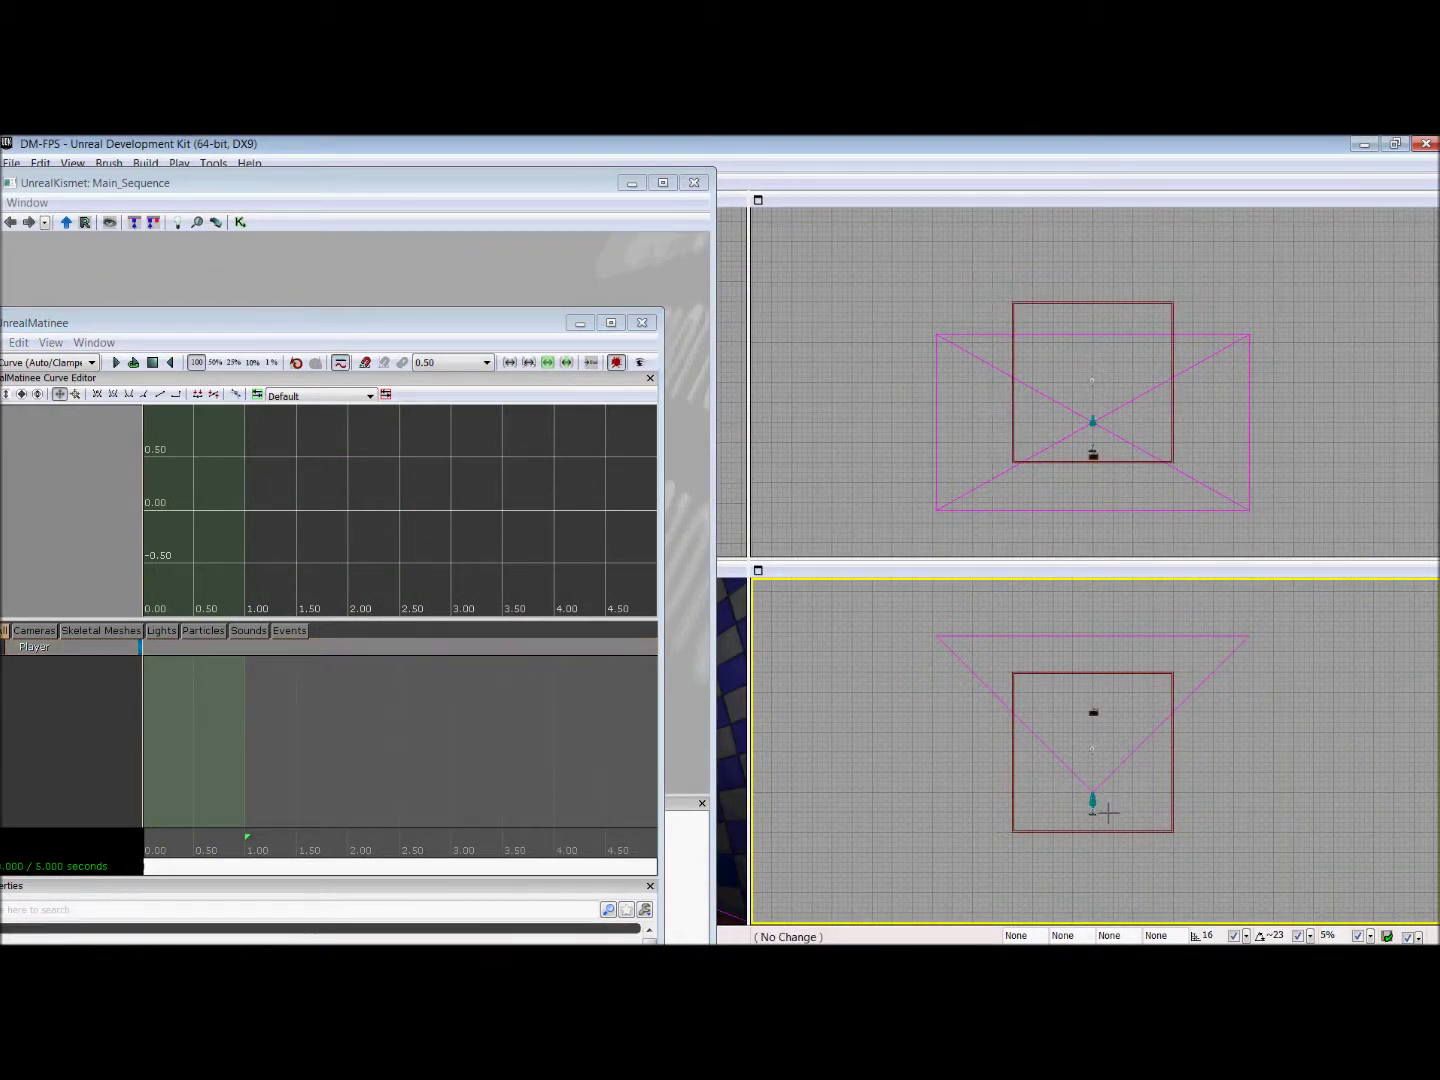
{"action": "left_click", "coordinate": [1092, 802]}
{"action": "left_click_drag", "start_coordinate": [480, 337], "coordinate": [1041, 222]}
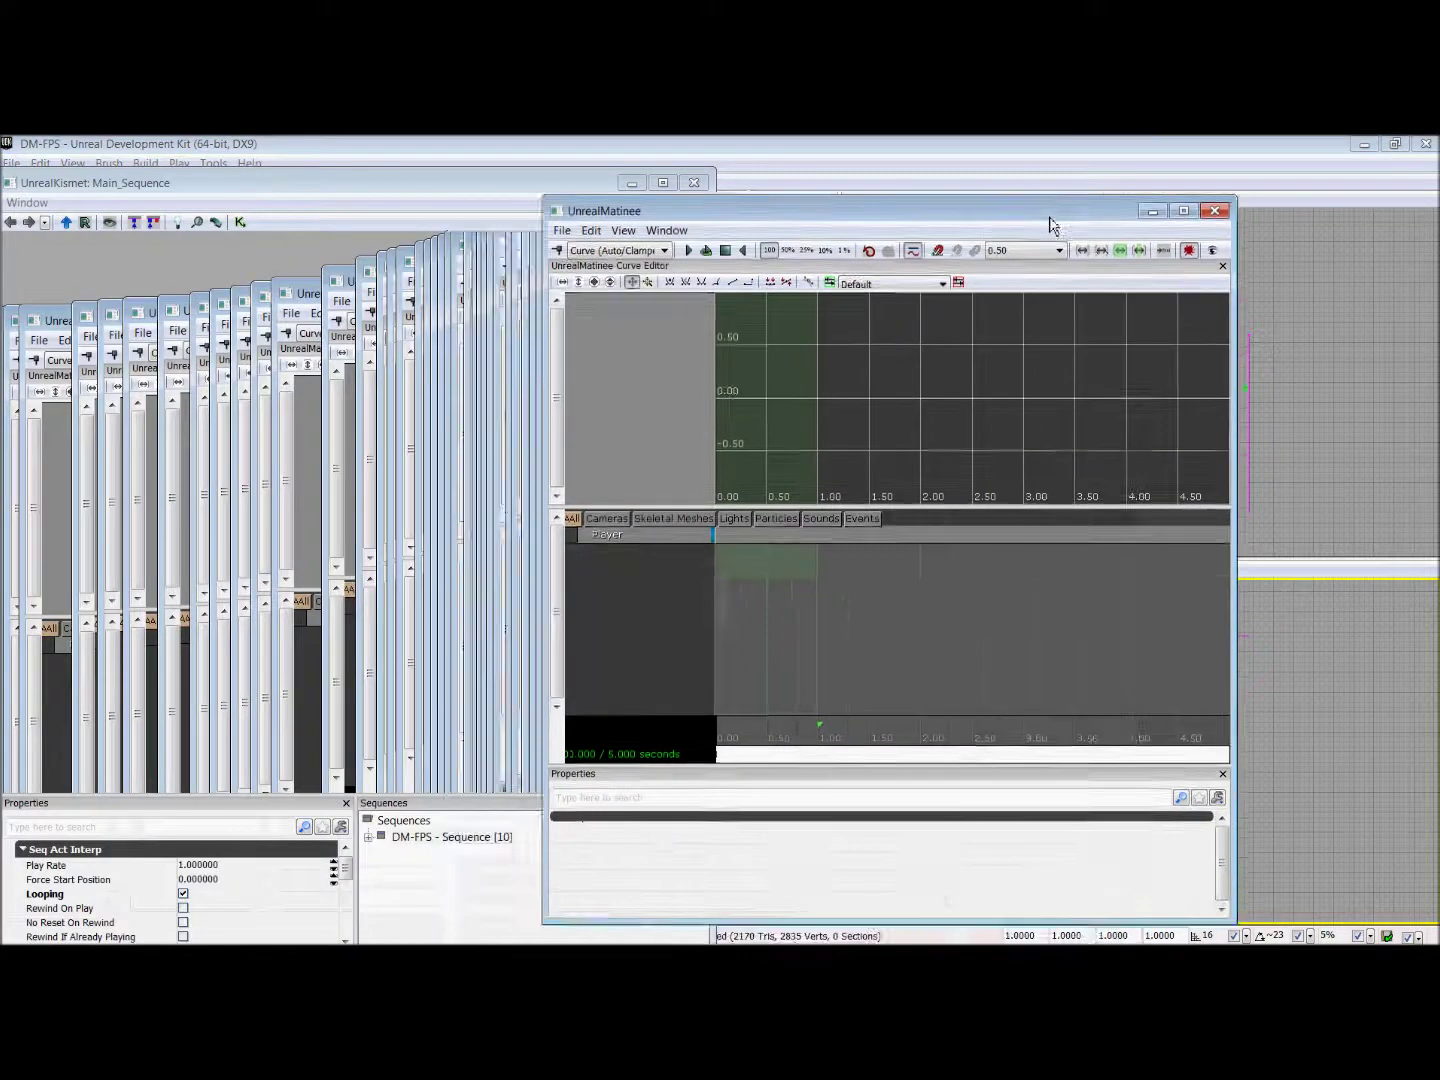
Step: Add a second Matinee group named Camera and select it
{"action": "right_click", "coordinate": [725, 537]}
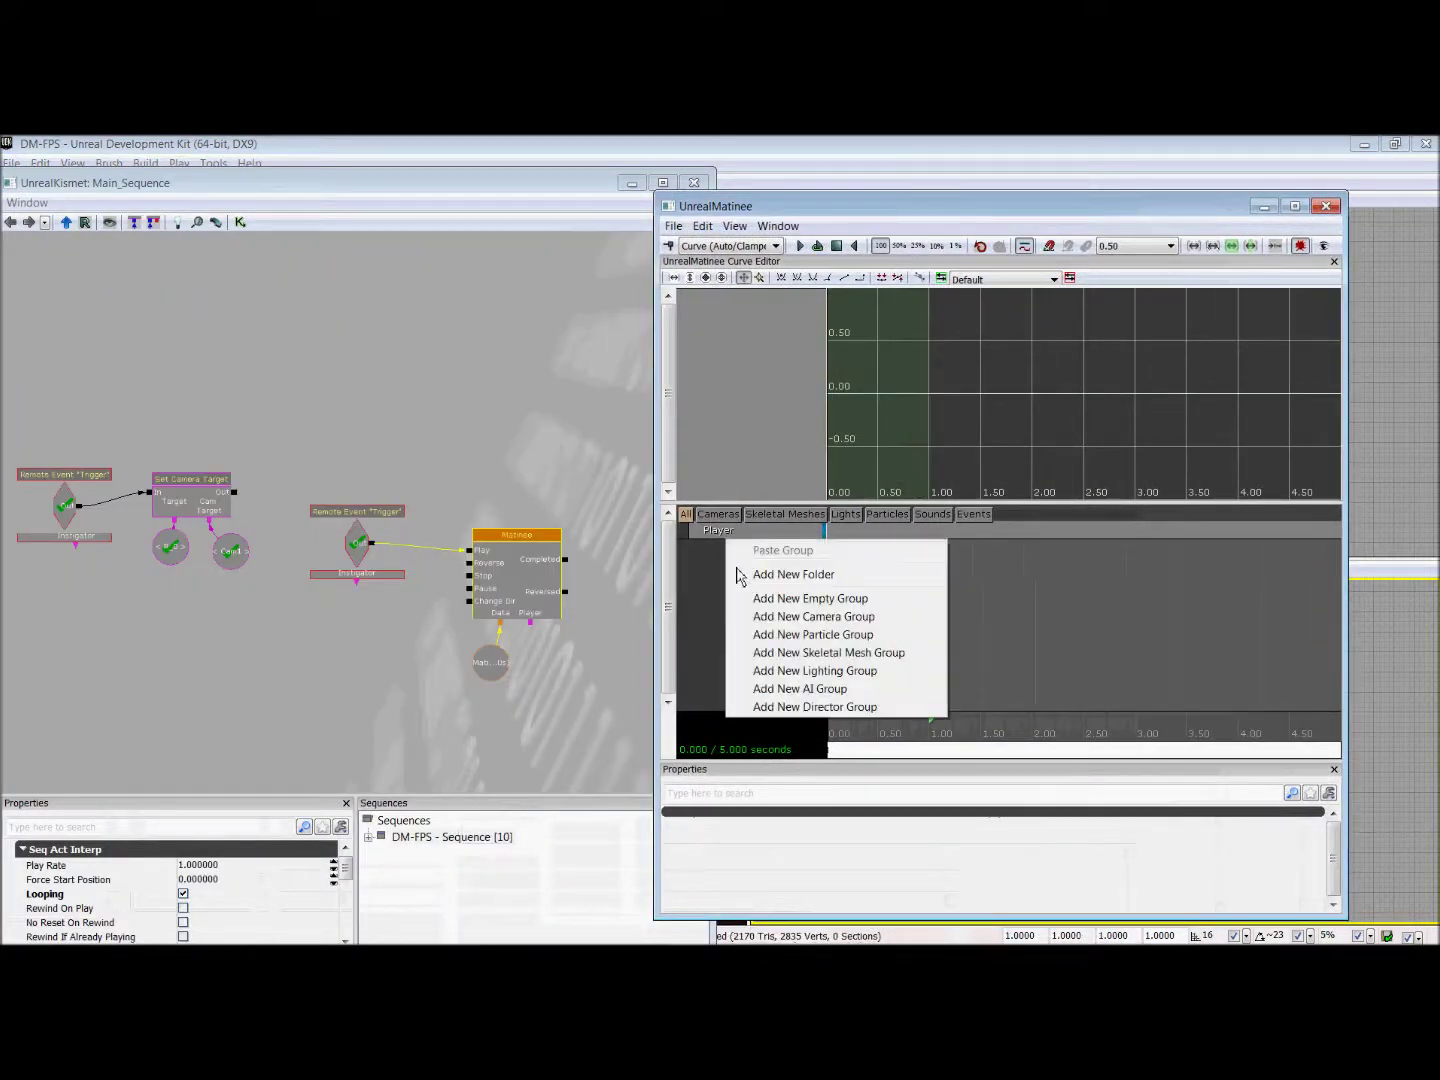
{"action": "left_click", "coordinate": [788, 613]}
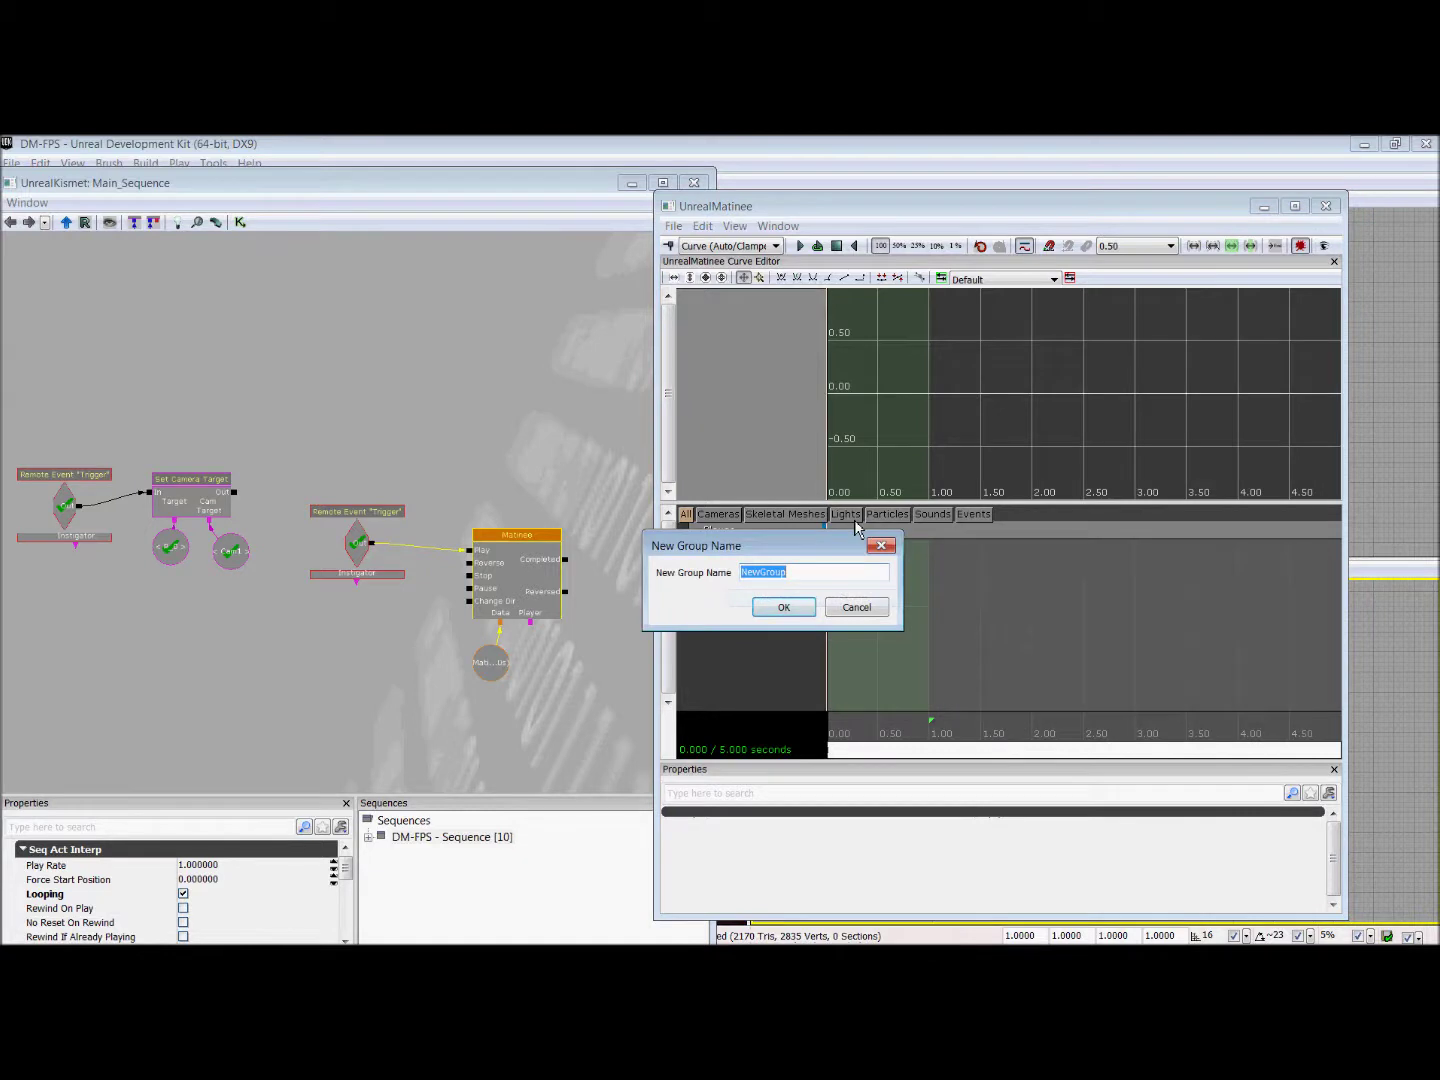
{"action": "type", "text": "Camera"}
{"action": "key", "text": "Return"}
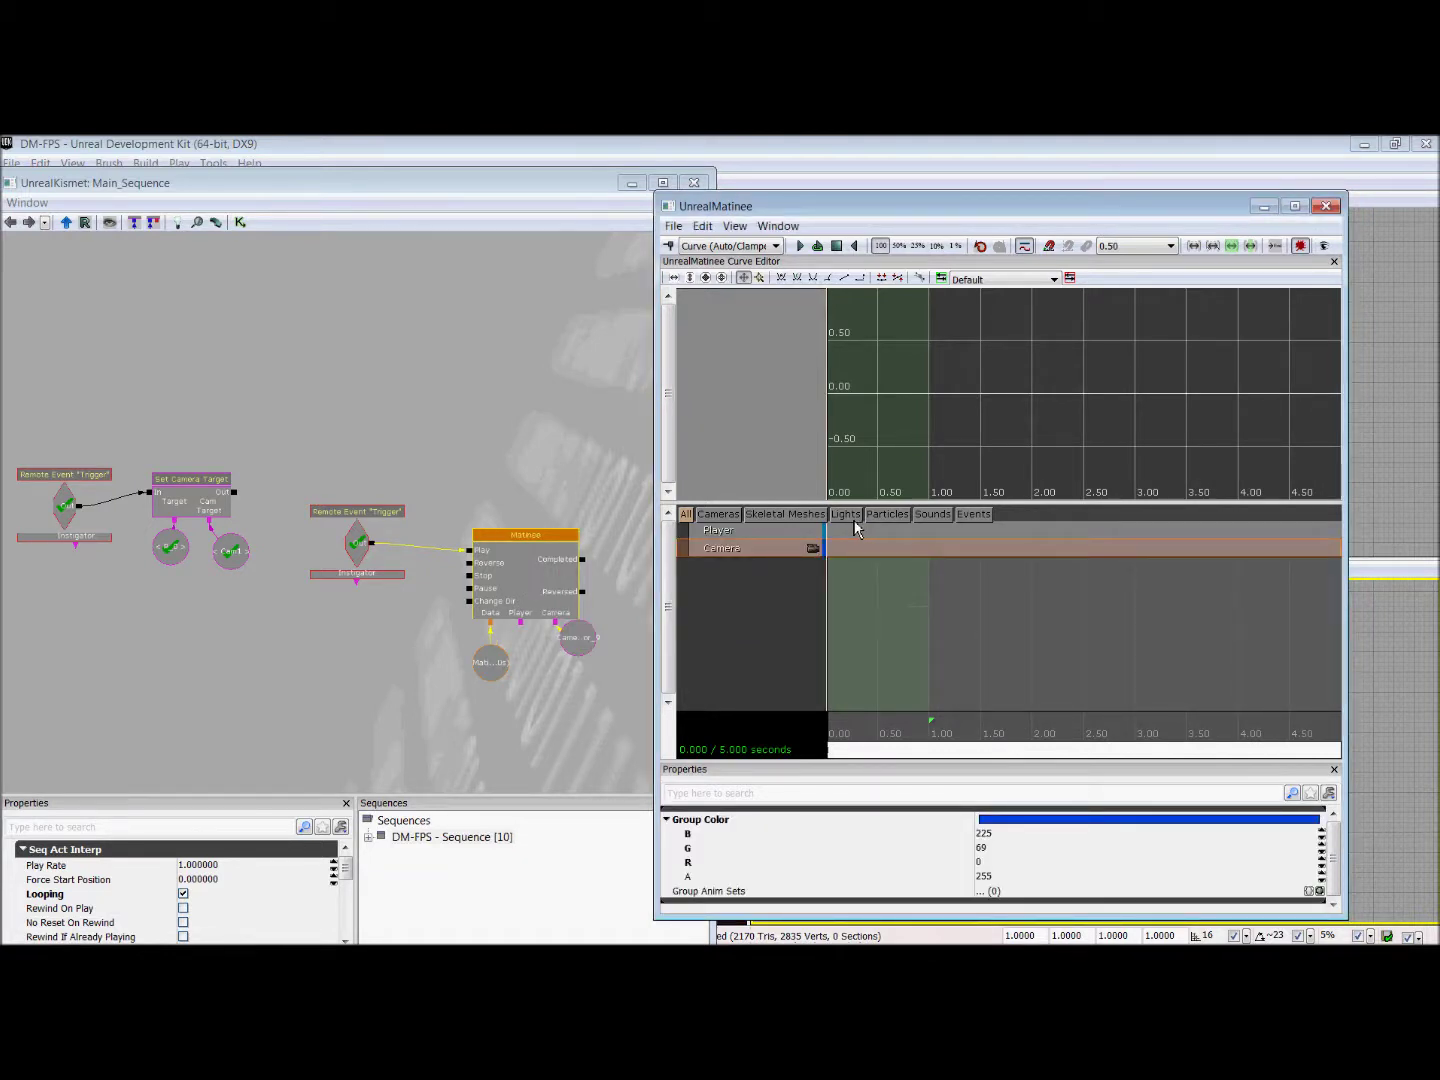
{"action": "right_click", "coordinate": [765, 567]}
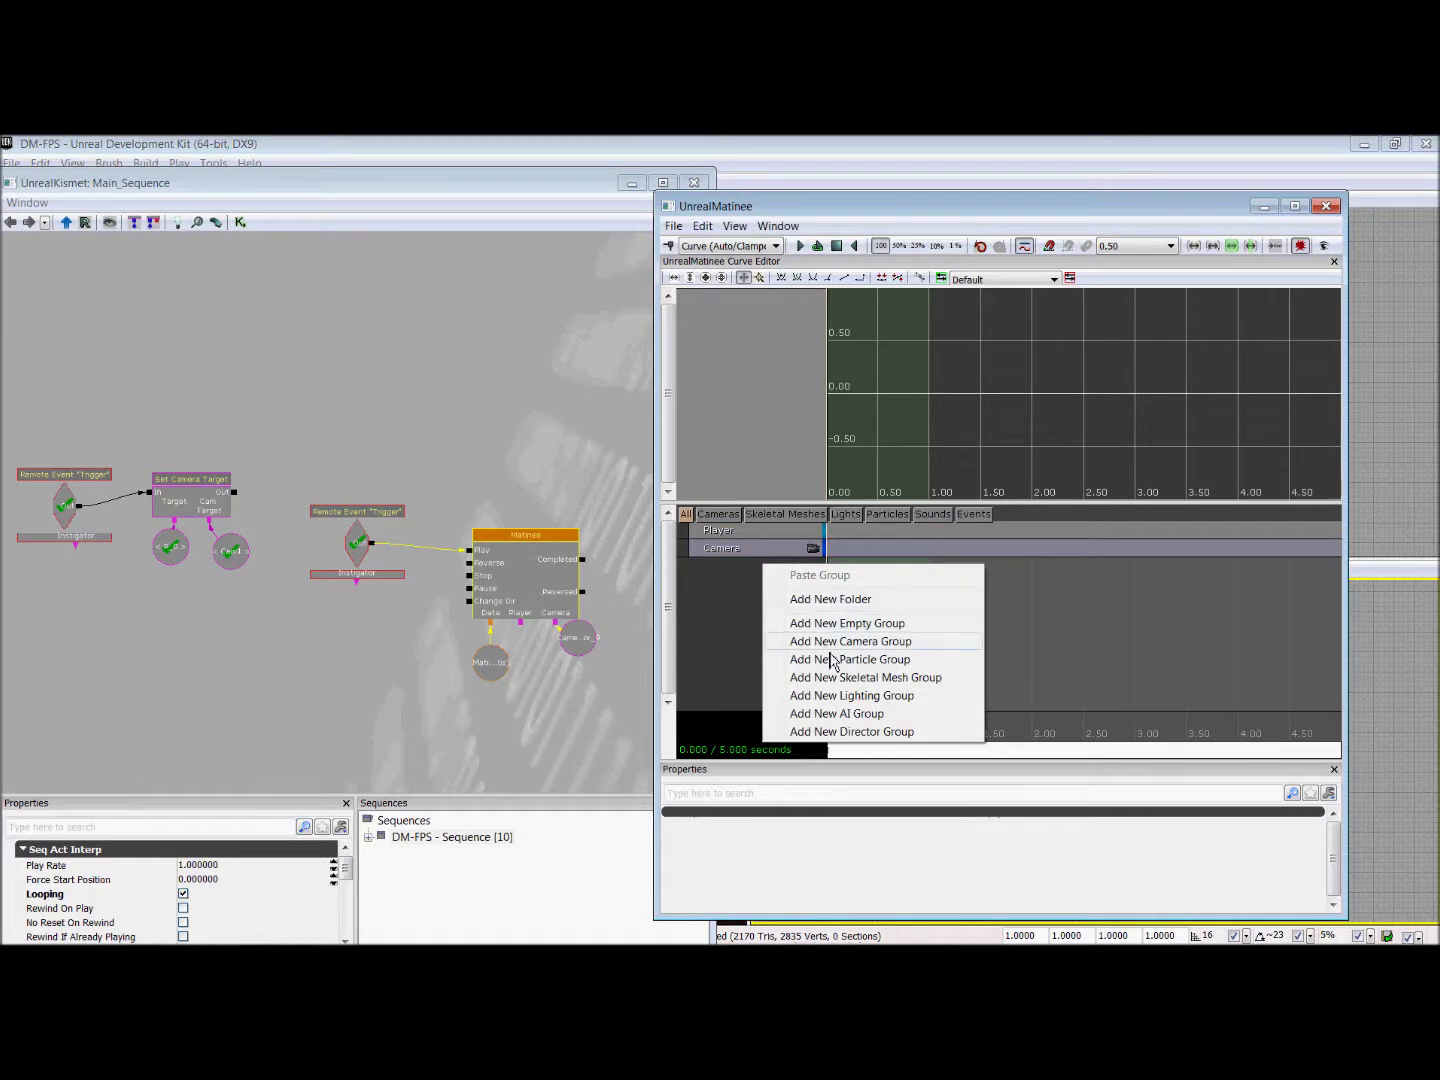
{"action": "left_click", "coordinate": [732, 599]}
{"action": "left_click", "coordinate": [761, 559]}
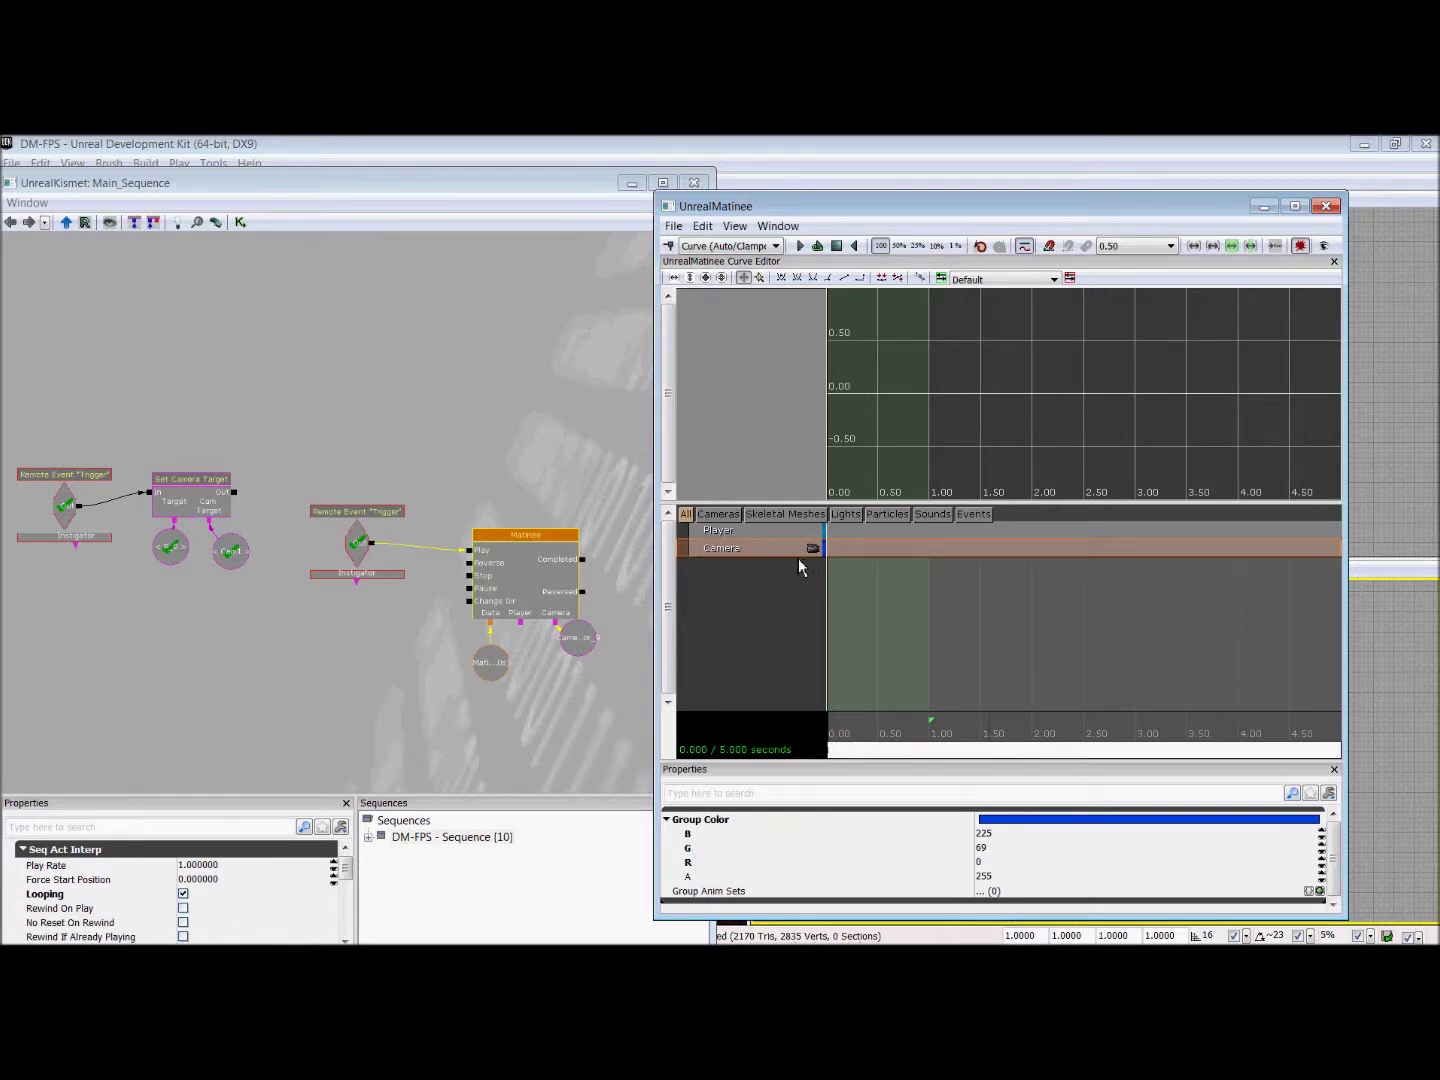
Step: Attach the camera actor variable under the Matinee node and dismiss the no-active-track warning
{"action": "left_click", "coordinate": [581, 649]}
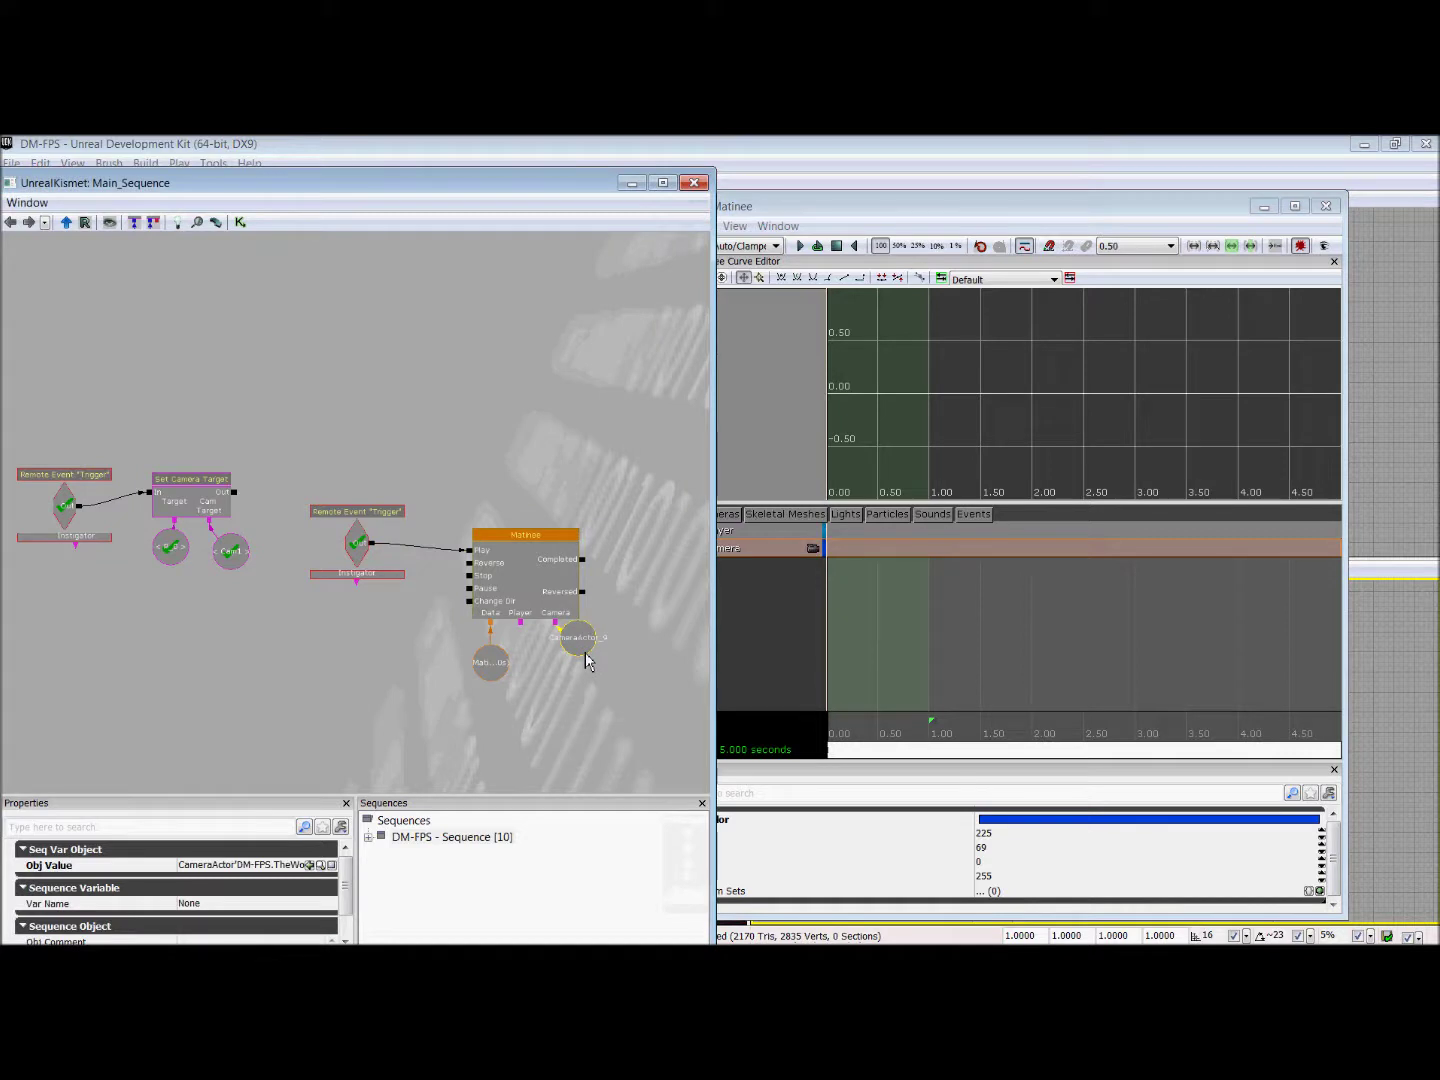
{"action": "left_click_drag", "start_coordinate": [581, 649], "coordinate": [574, 672]}
{"action": "left_click", "coordinate": [788, 626]}
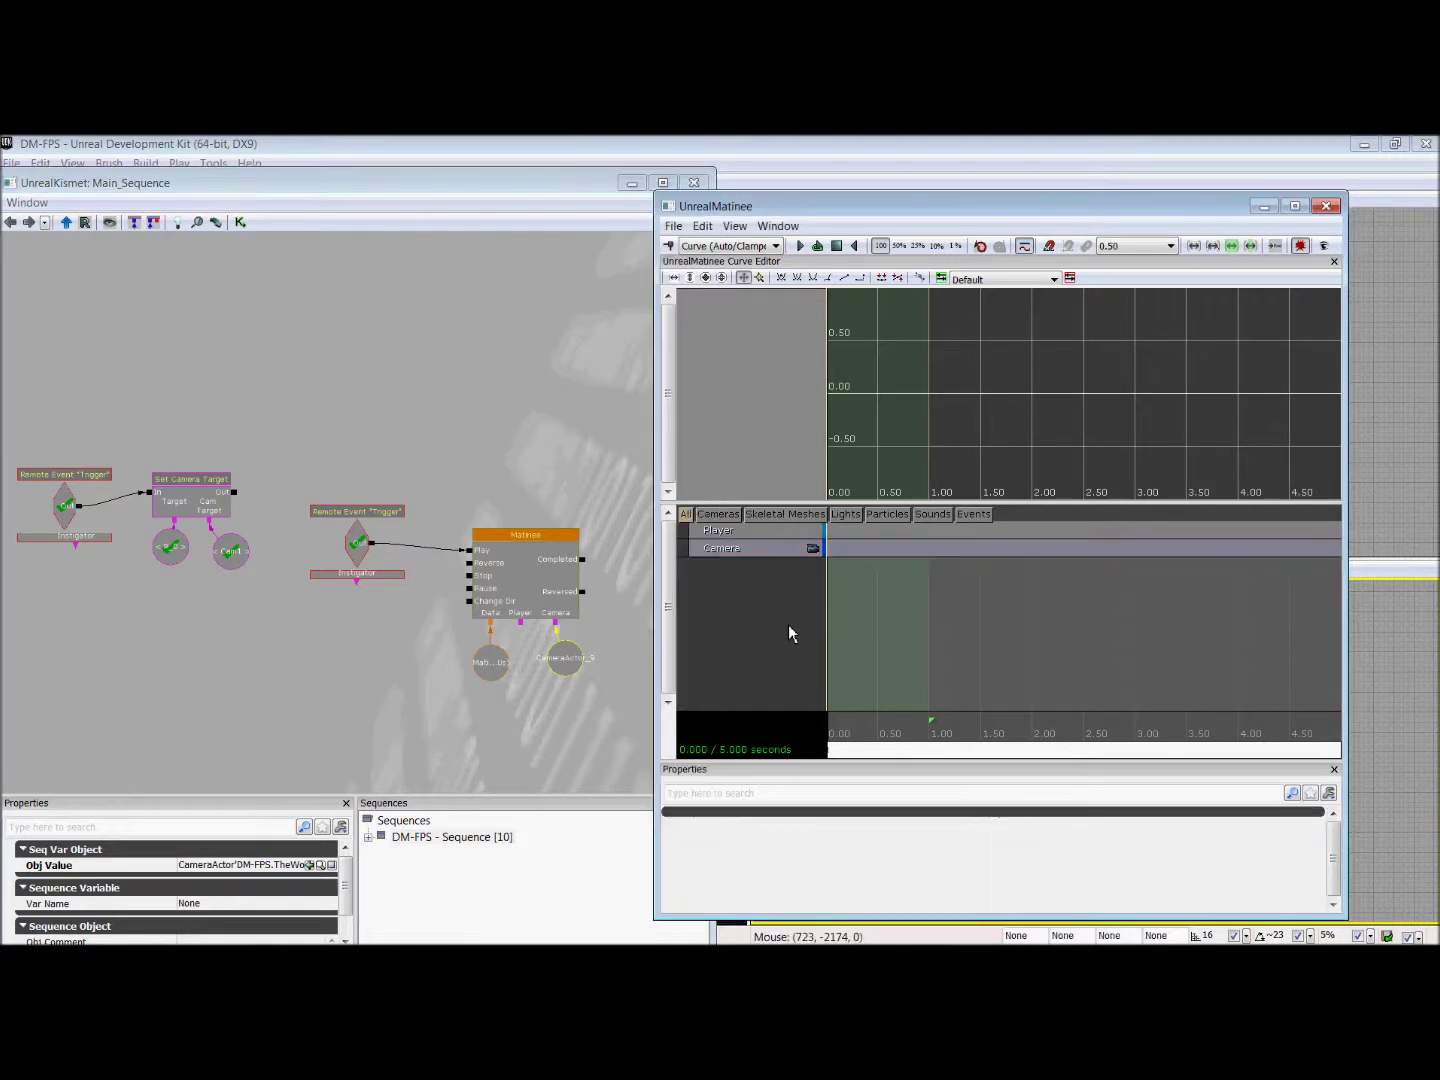
{"action": "left_click", "coordinate": [669, 246]}
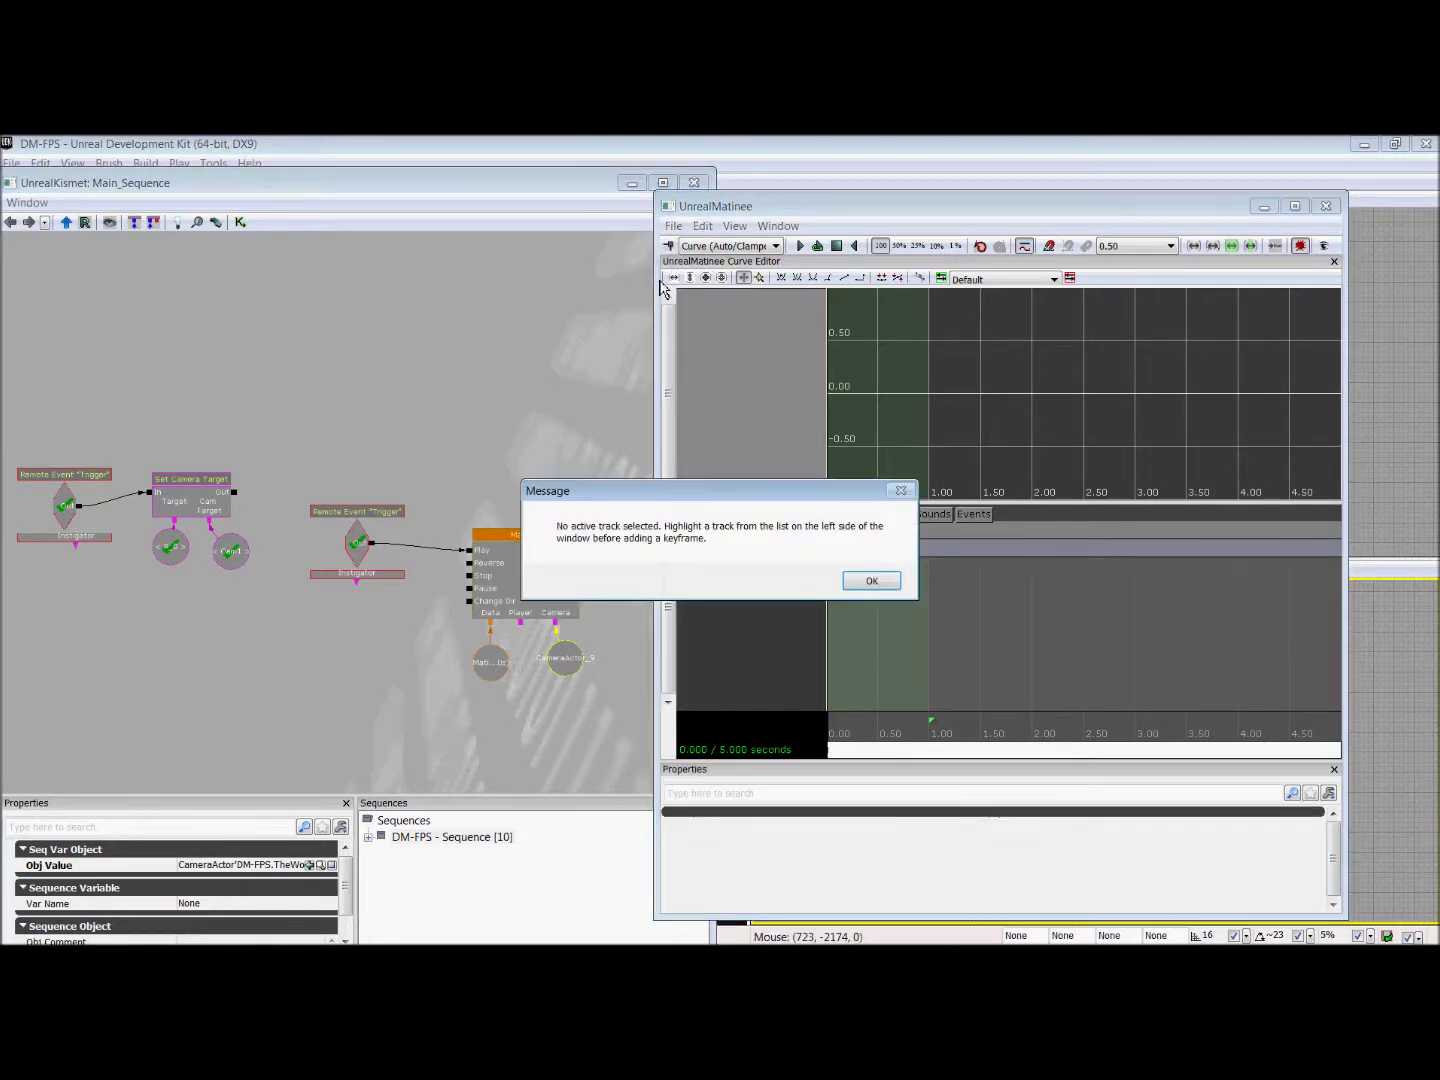
{"action": "left_click", "coordinate": [871, 582]}
Step: Add a Movement track to the Camera group, key it at time zero, and select it
{"action": "right_click", "coordinate": [766, 558]}
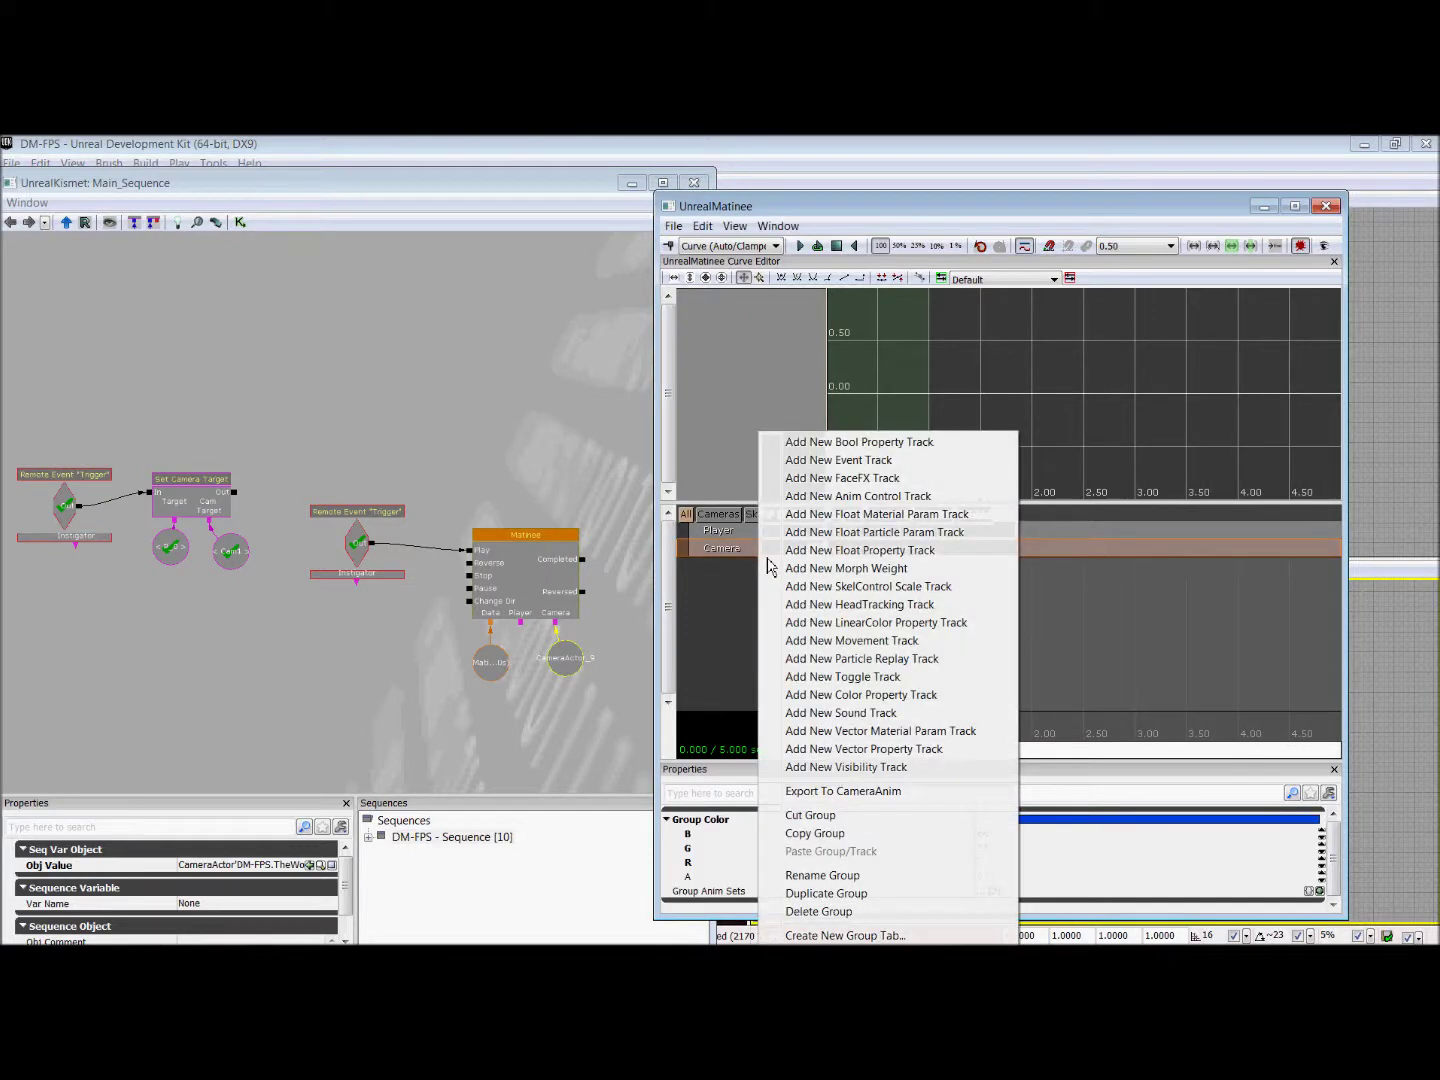
{"action": "left_click", "coordinate": [828, 641]}
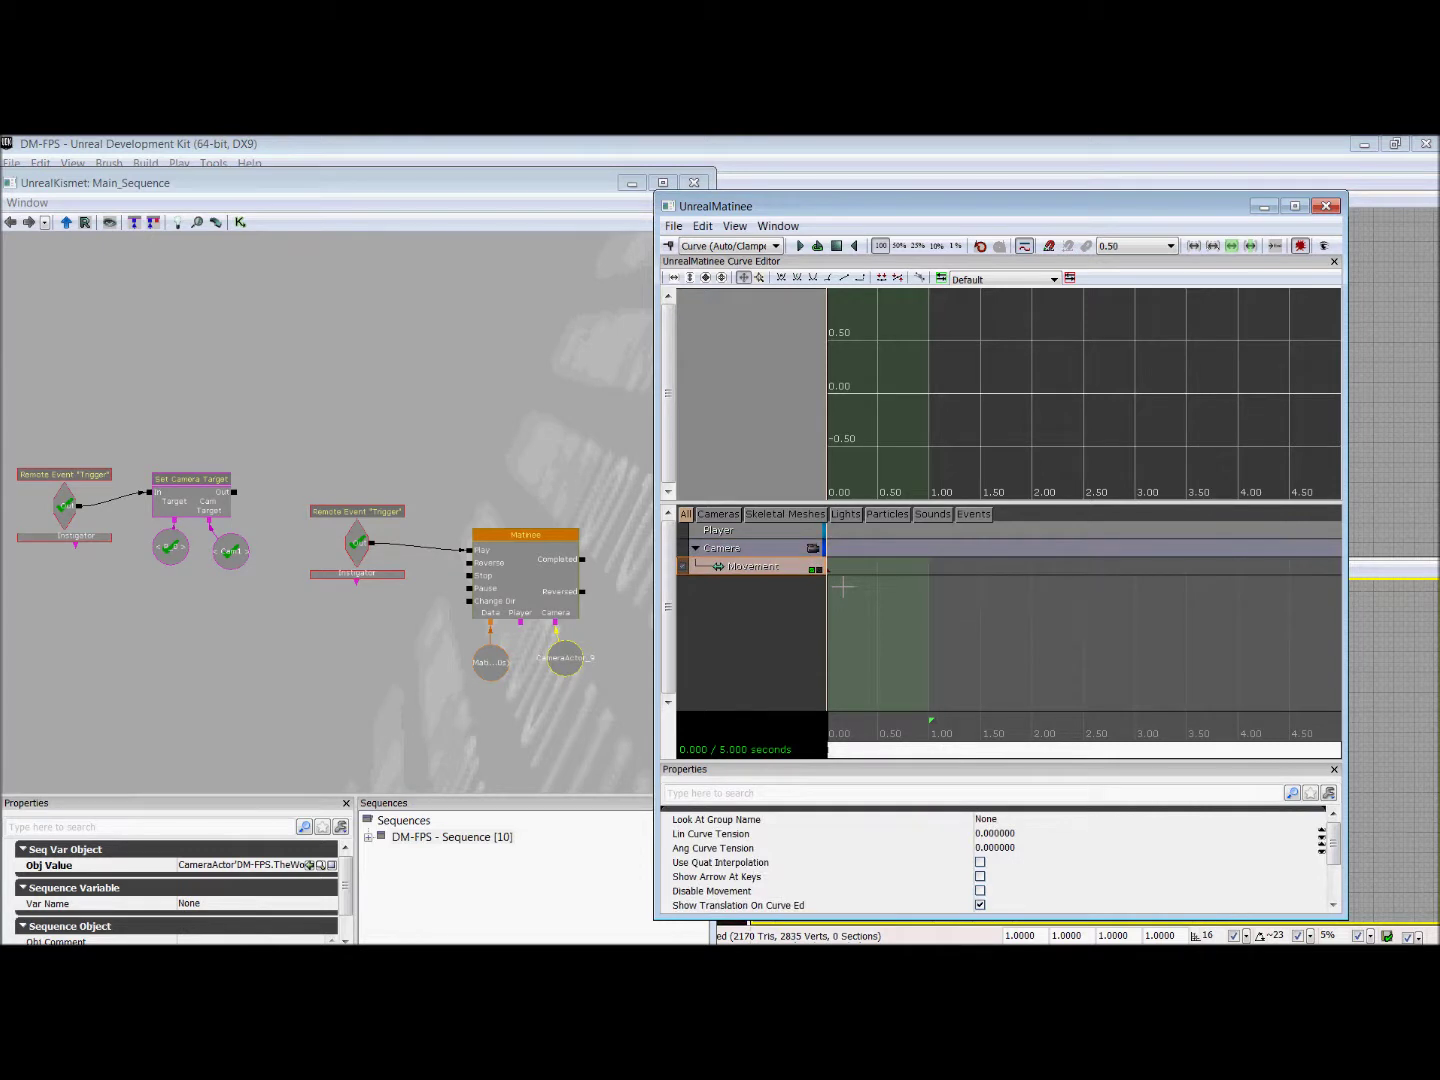
{"action": "key", "text": "Return"}
{"action": "left_click", "coordinate": [779, 636]}
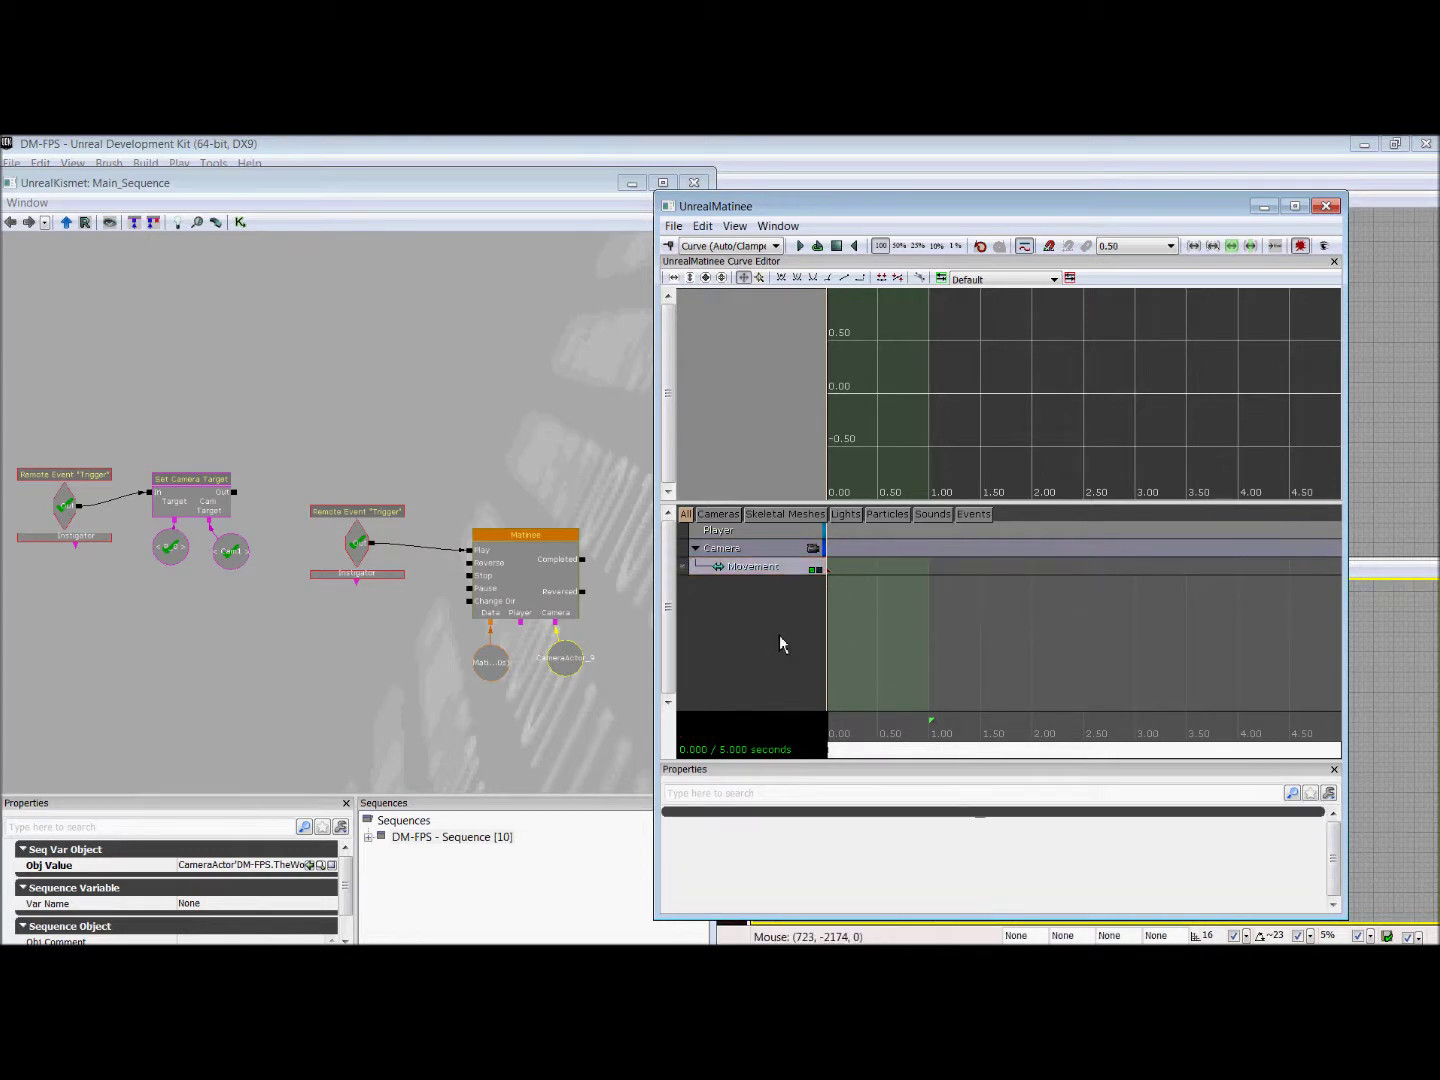
{"action": "left_click", "coordinate": [763, 577]}
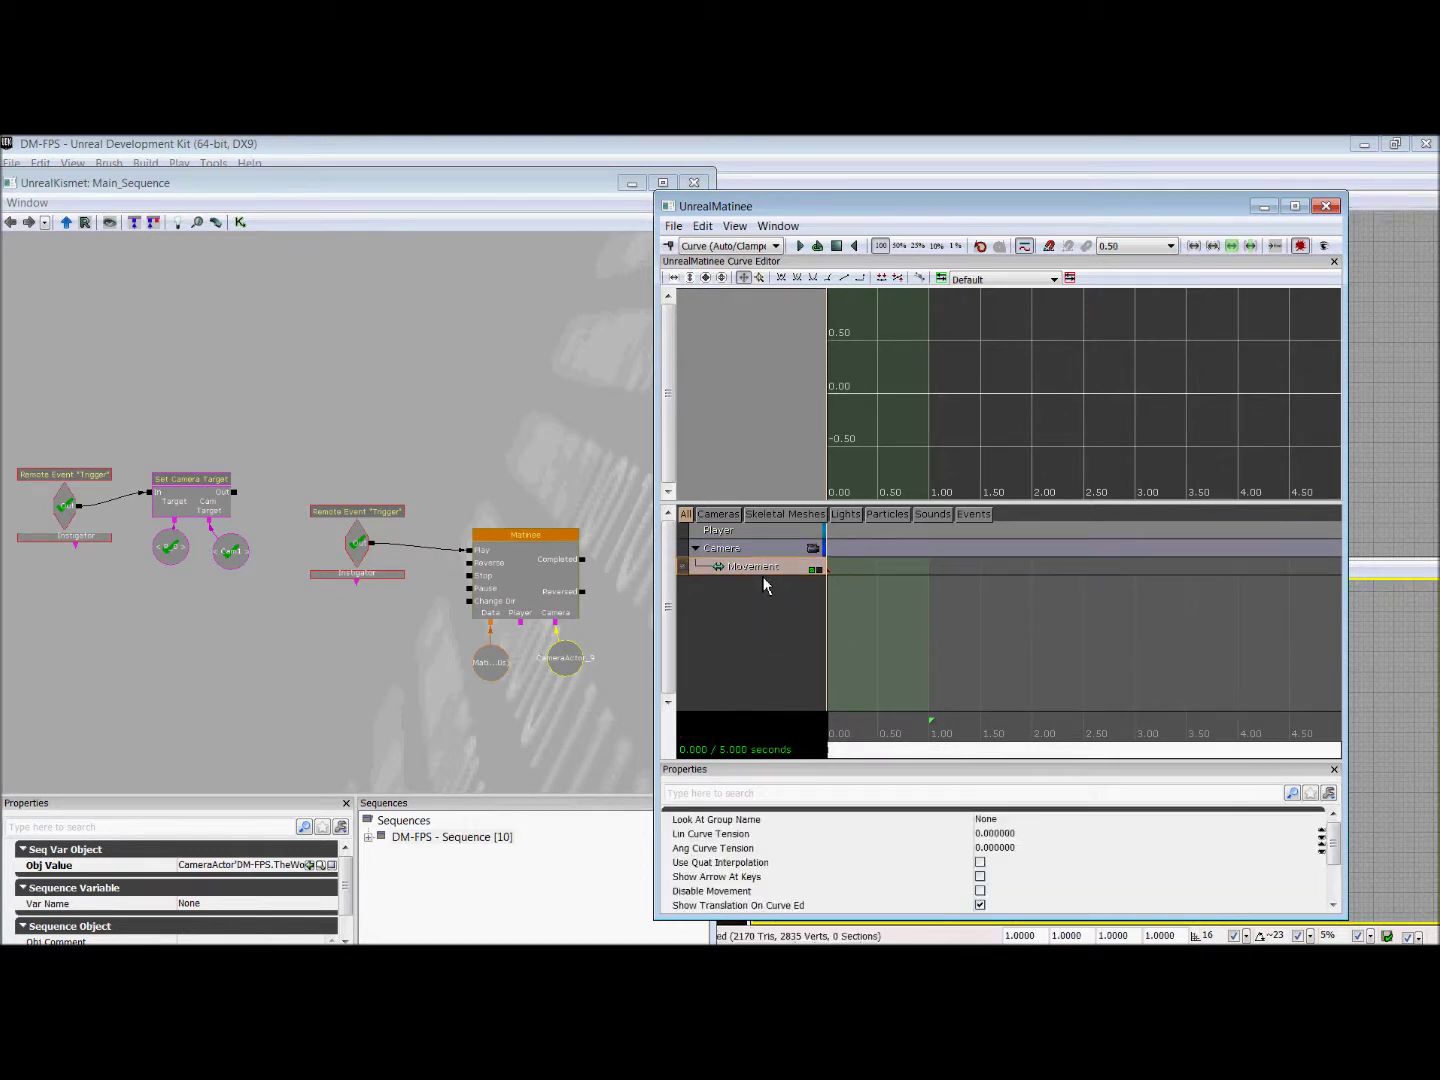
{"action": "left_click_drag", "start_coordinate": [887, 218], "coordinate": [889, 192]}
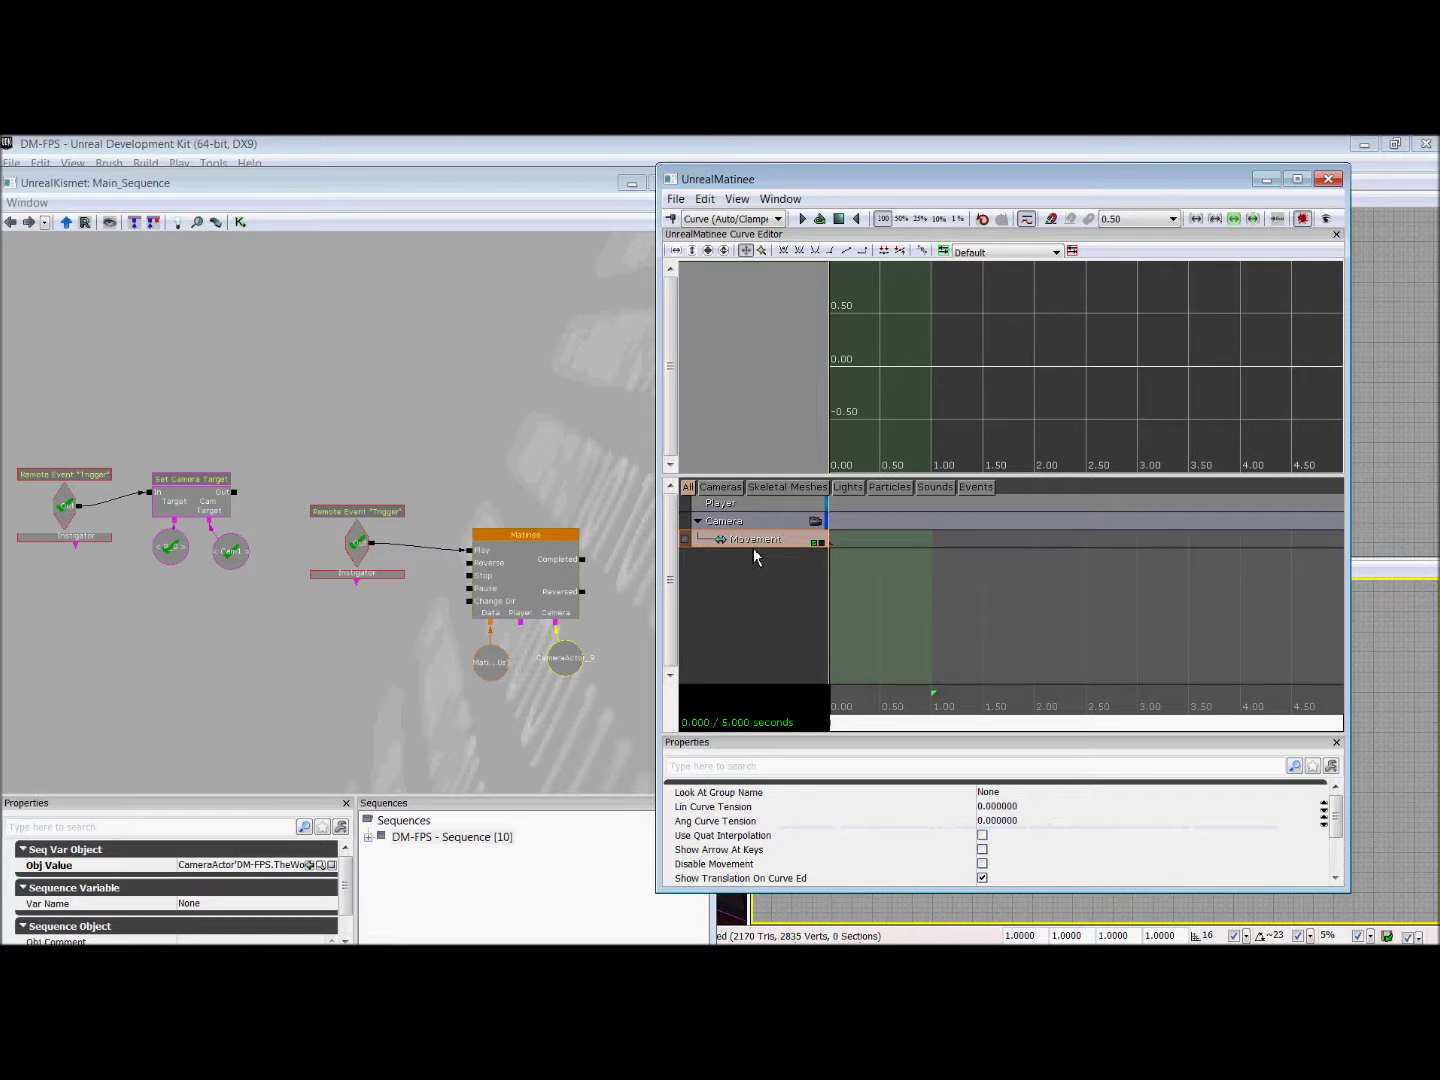
Step: Set the Movement track's Look At Group Name to Player and Rot Mode to IMR_LookAtGroup
{"action": "left_click", "coordinate": [1036, 799]}
{"action": "type", "text": "Player"}
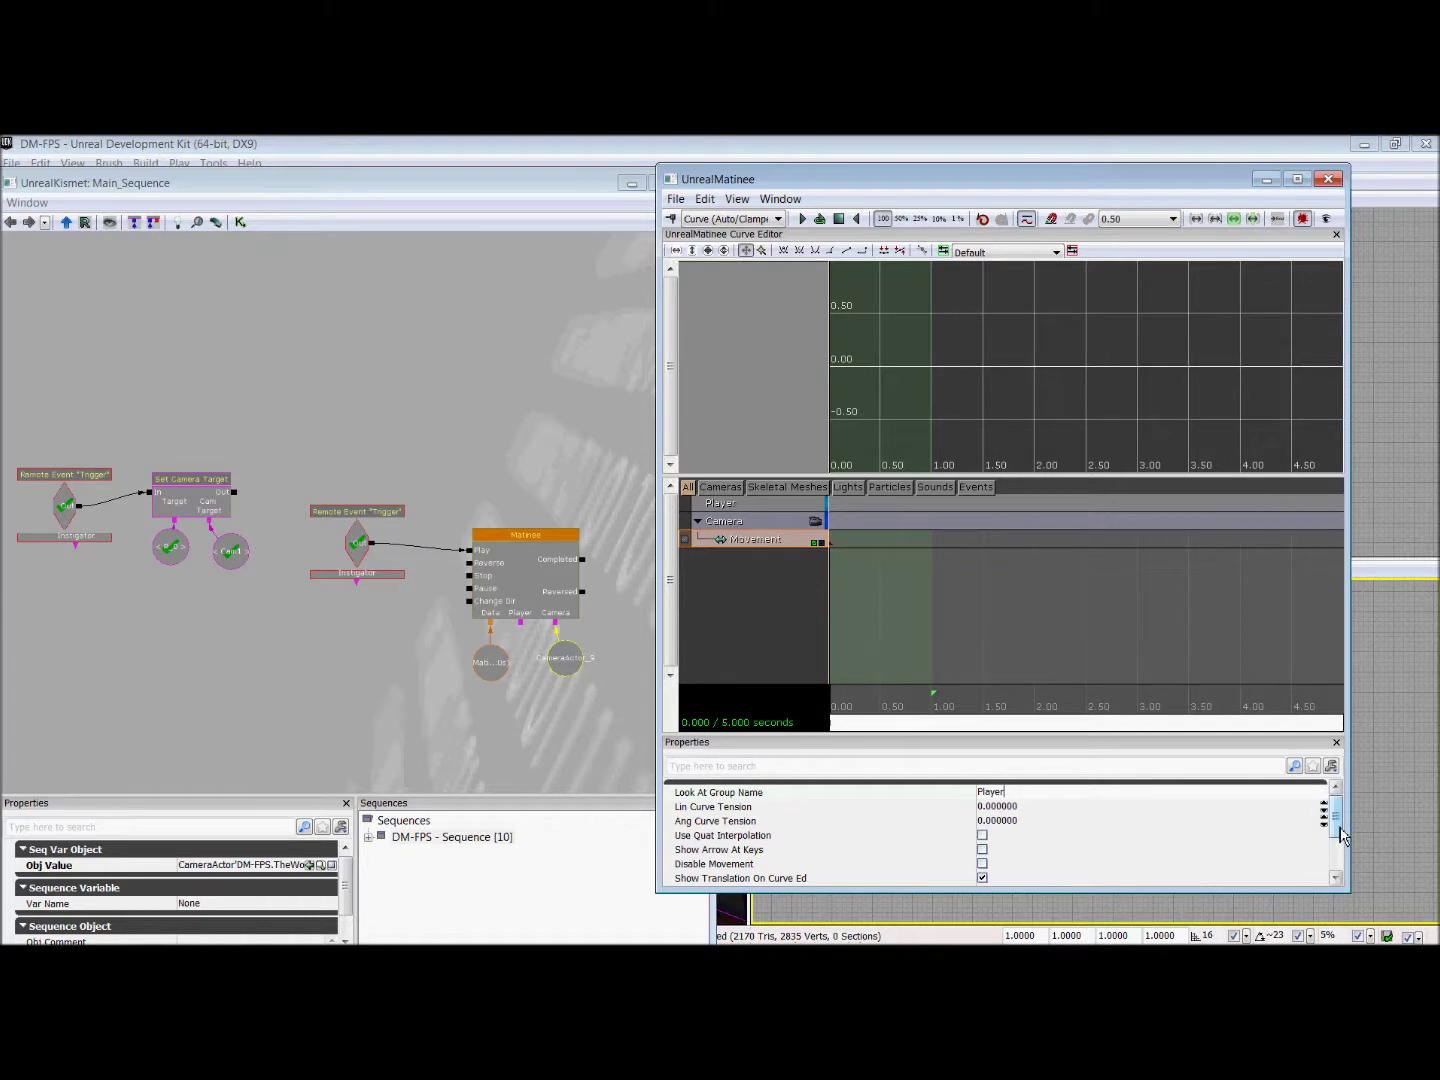
{"action": "left_click_drag", "start_coordinate": [1341, 835], "coordinate": [1345, 873]}
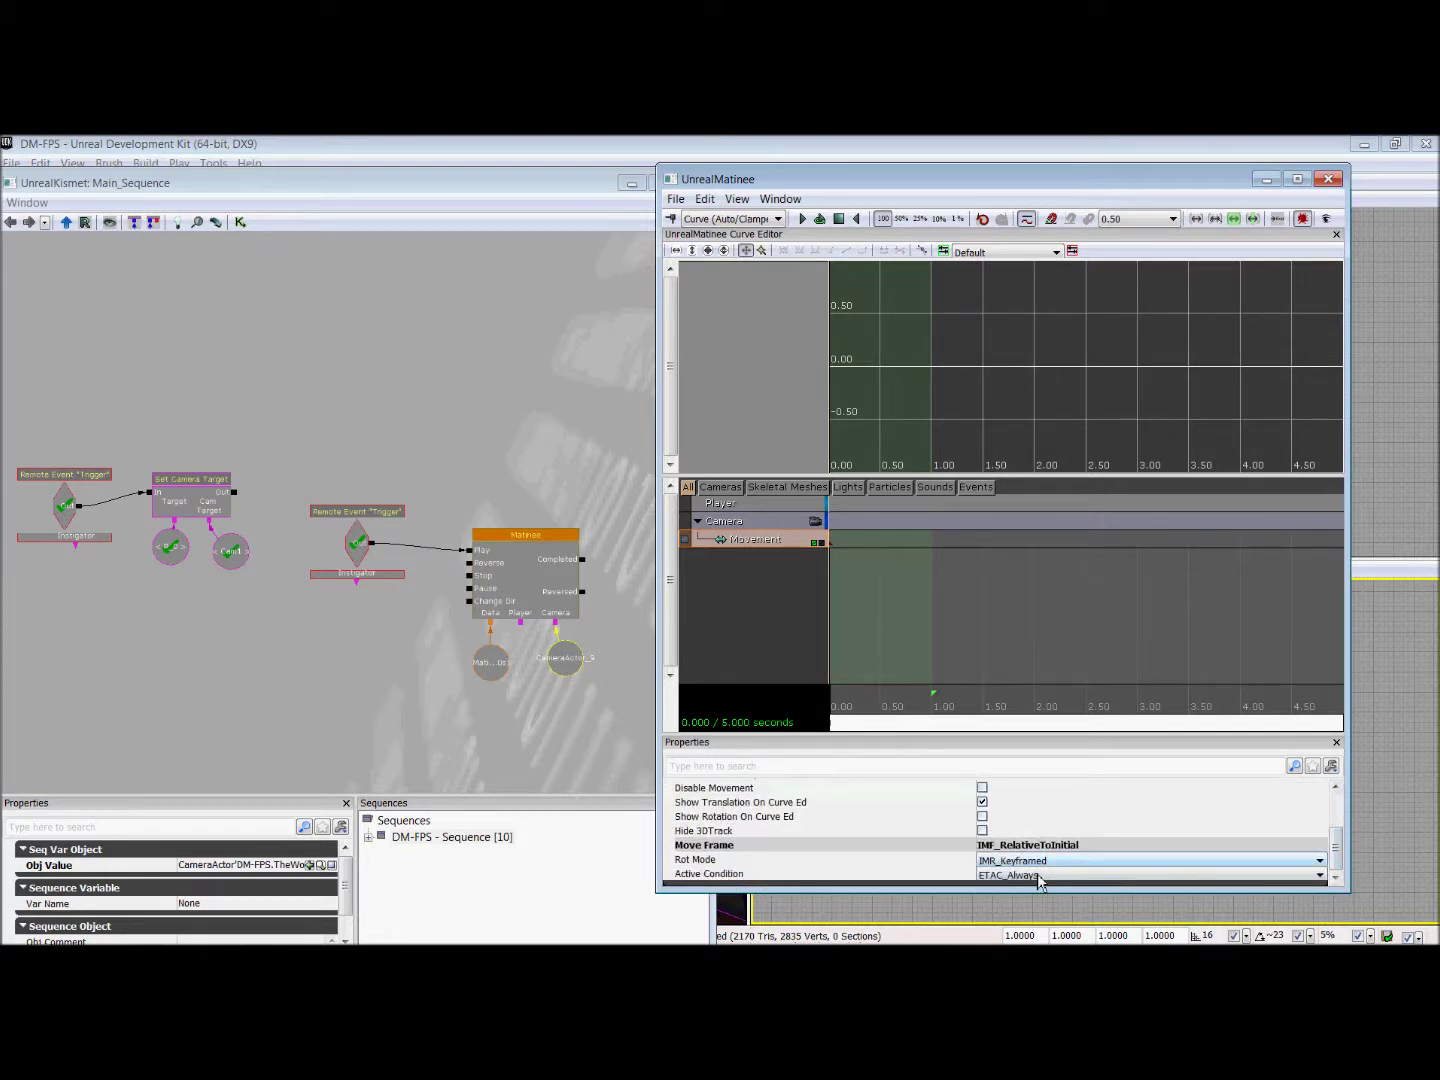
{"action": "left_click", "coordinate": [1076, 862]}
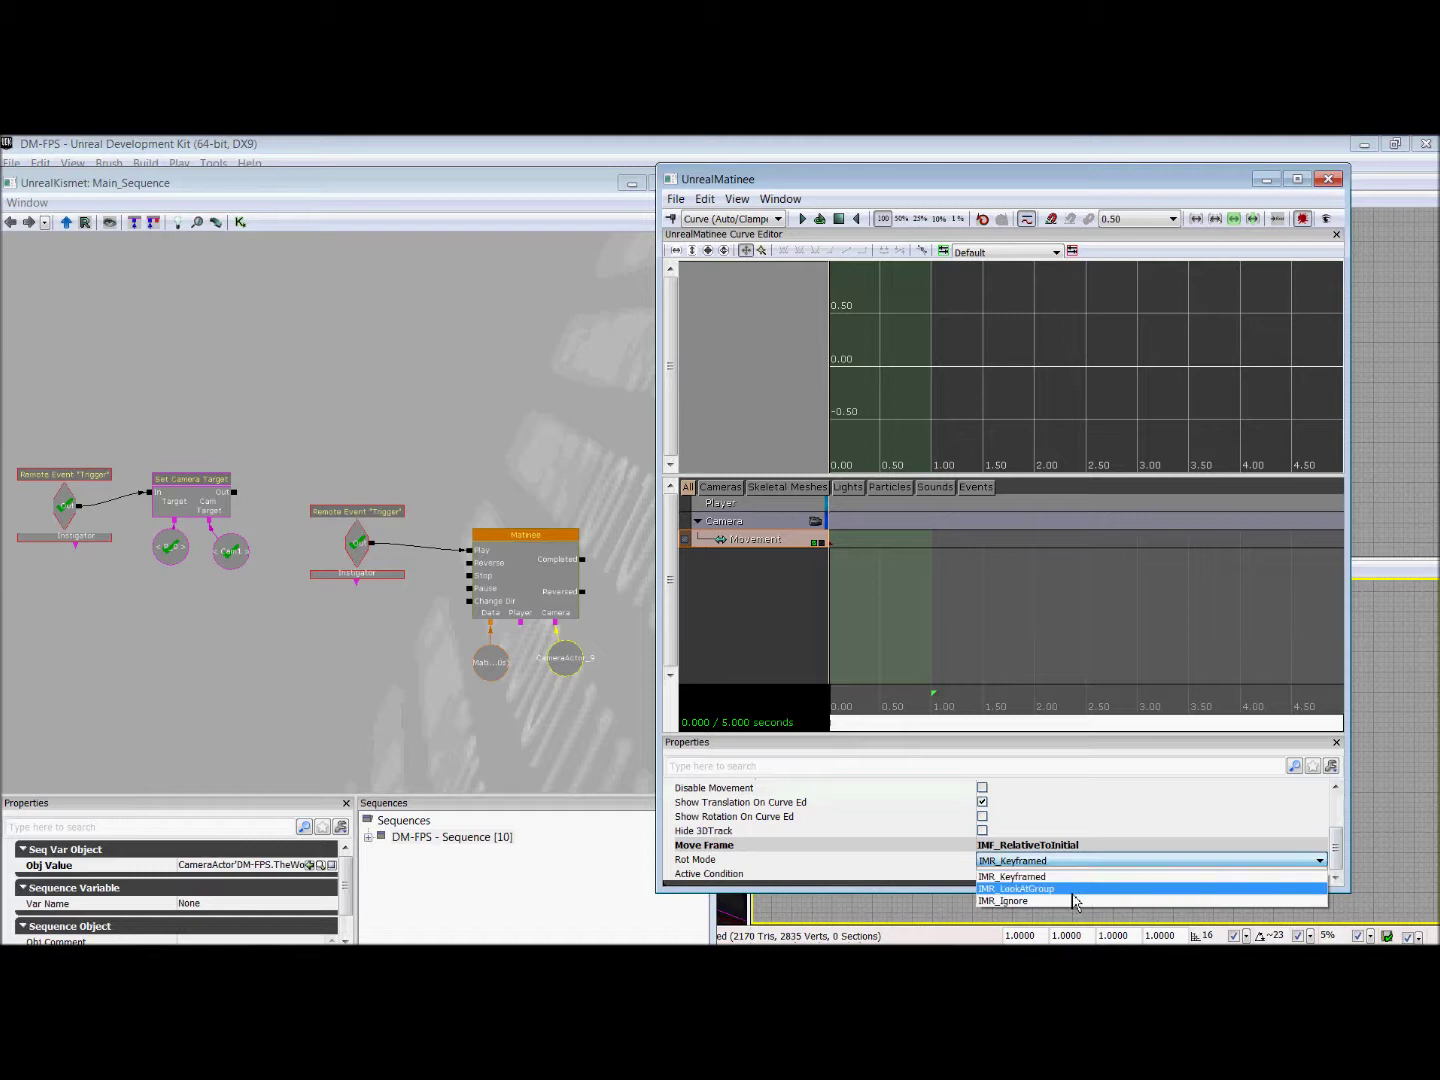
{"action": "left_click", "coordinate": [1073, 891]}
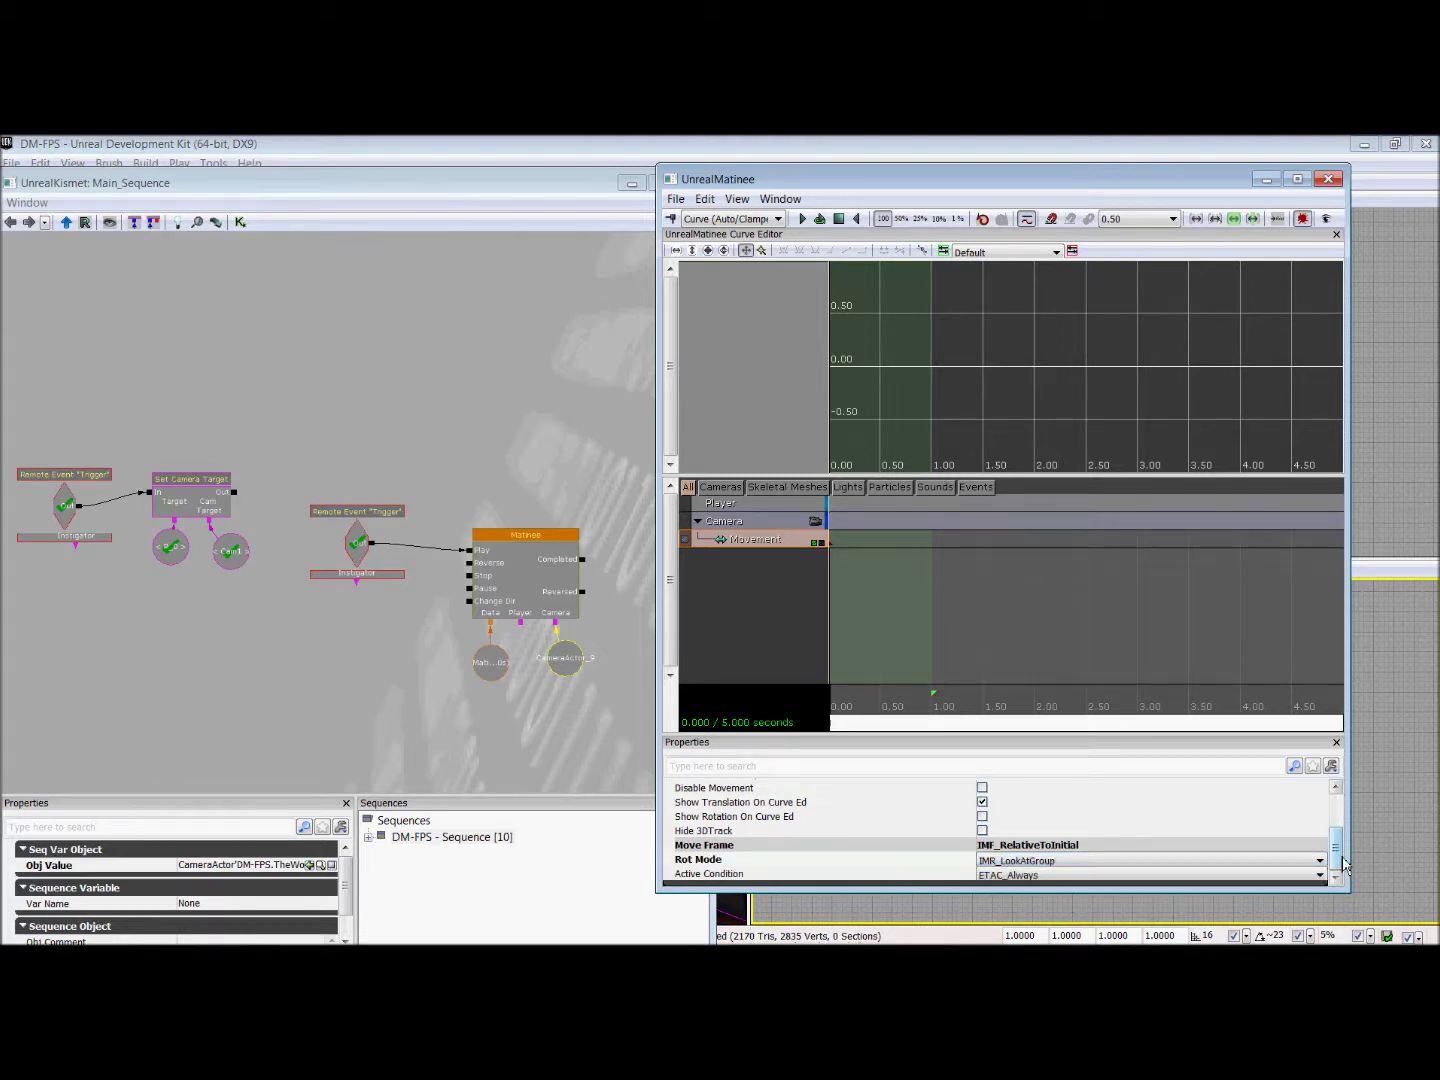
{"action": "left_click_drag", "start_coordinate": [1345, 864], "coordinate": [1345, 828]}
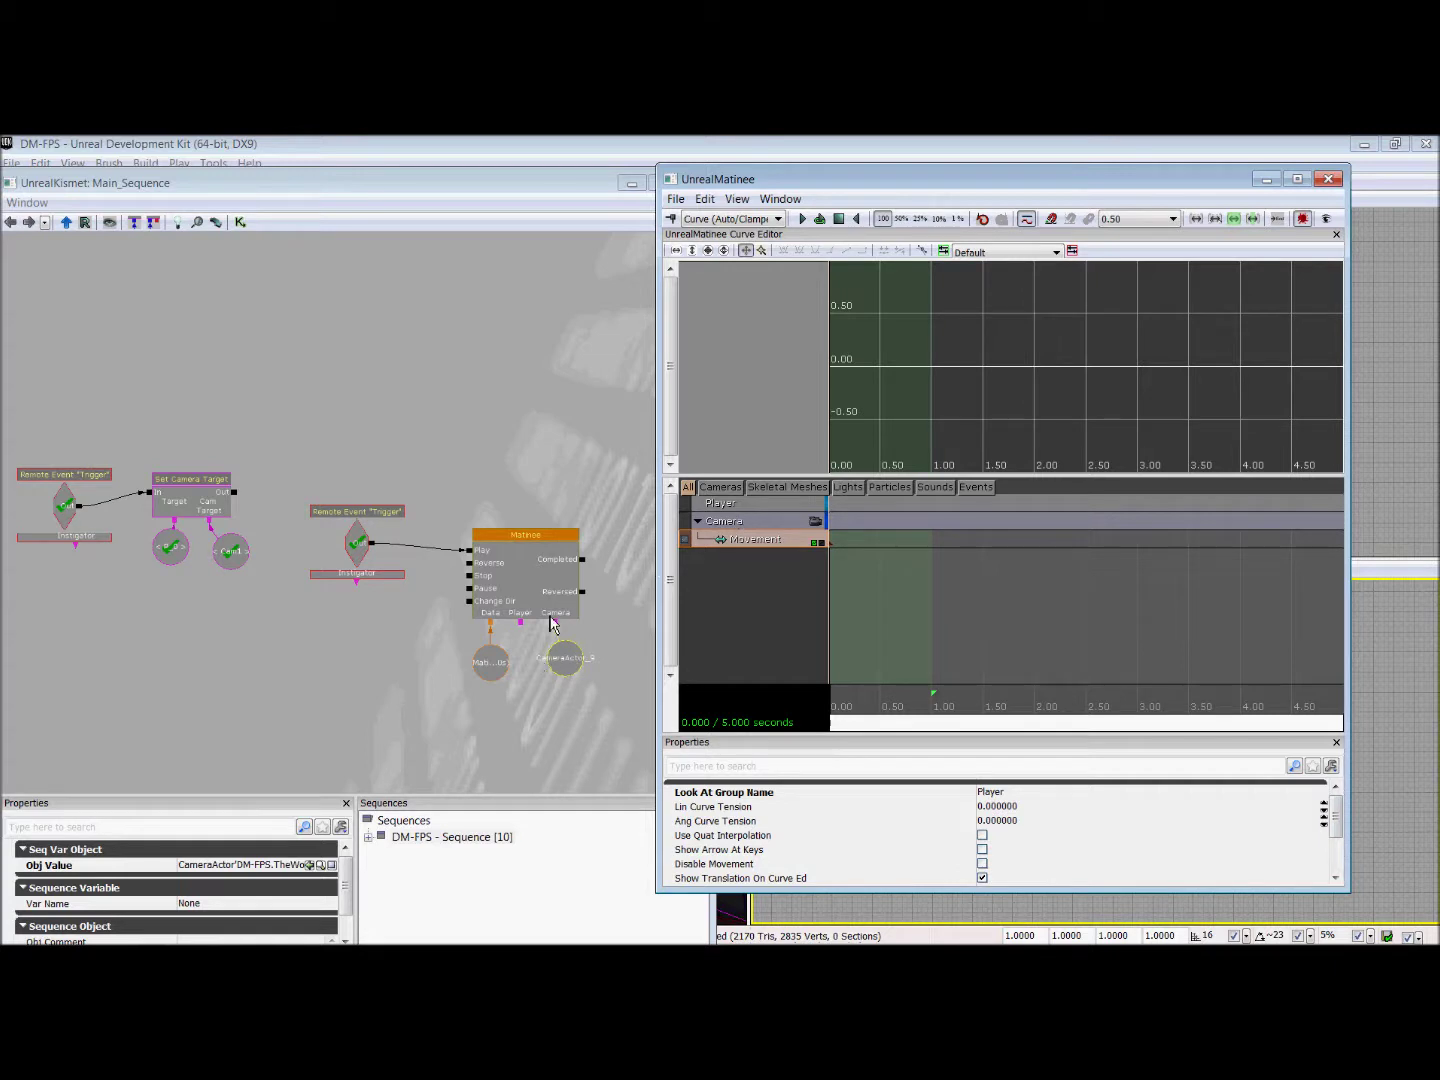
Step: Close Matinee, wire a copied Player variable to Matinee's Player input, and close Kismet
{"action": "left_click", "coordinate": [1330, 184]}
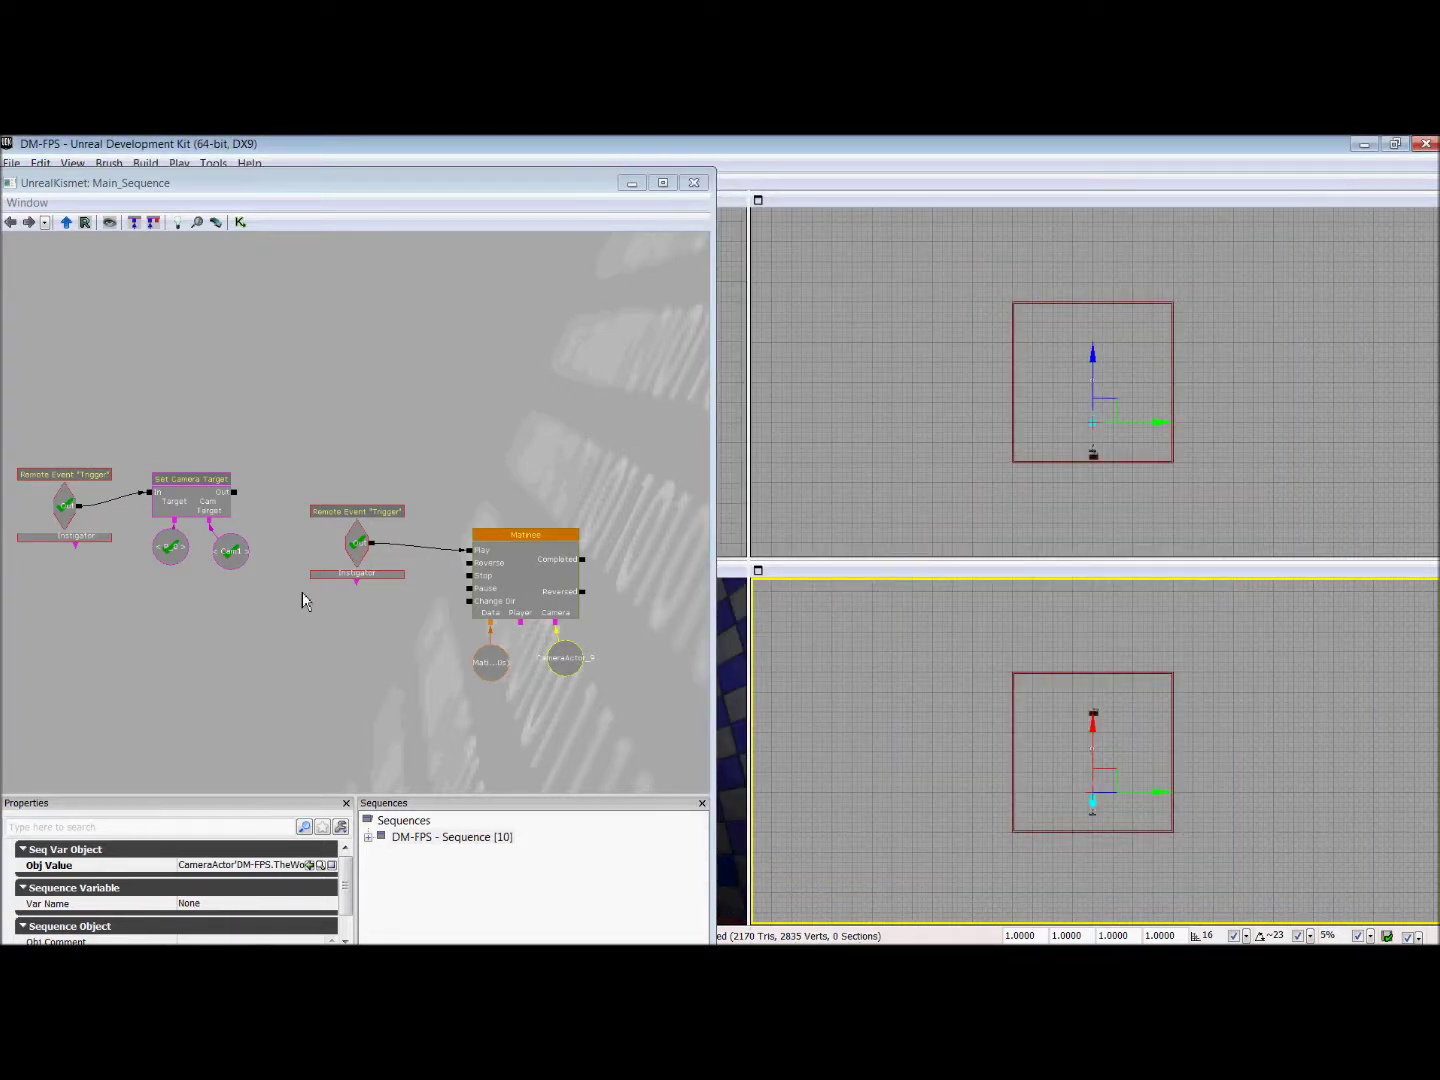
{"action": "left_click", "coordinate": [181, 558]}
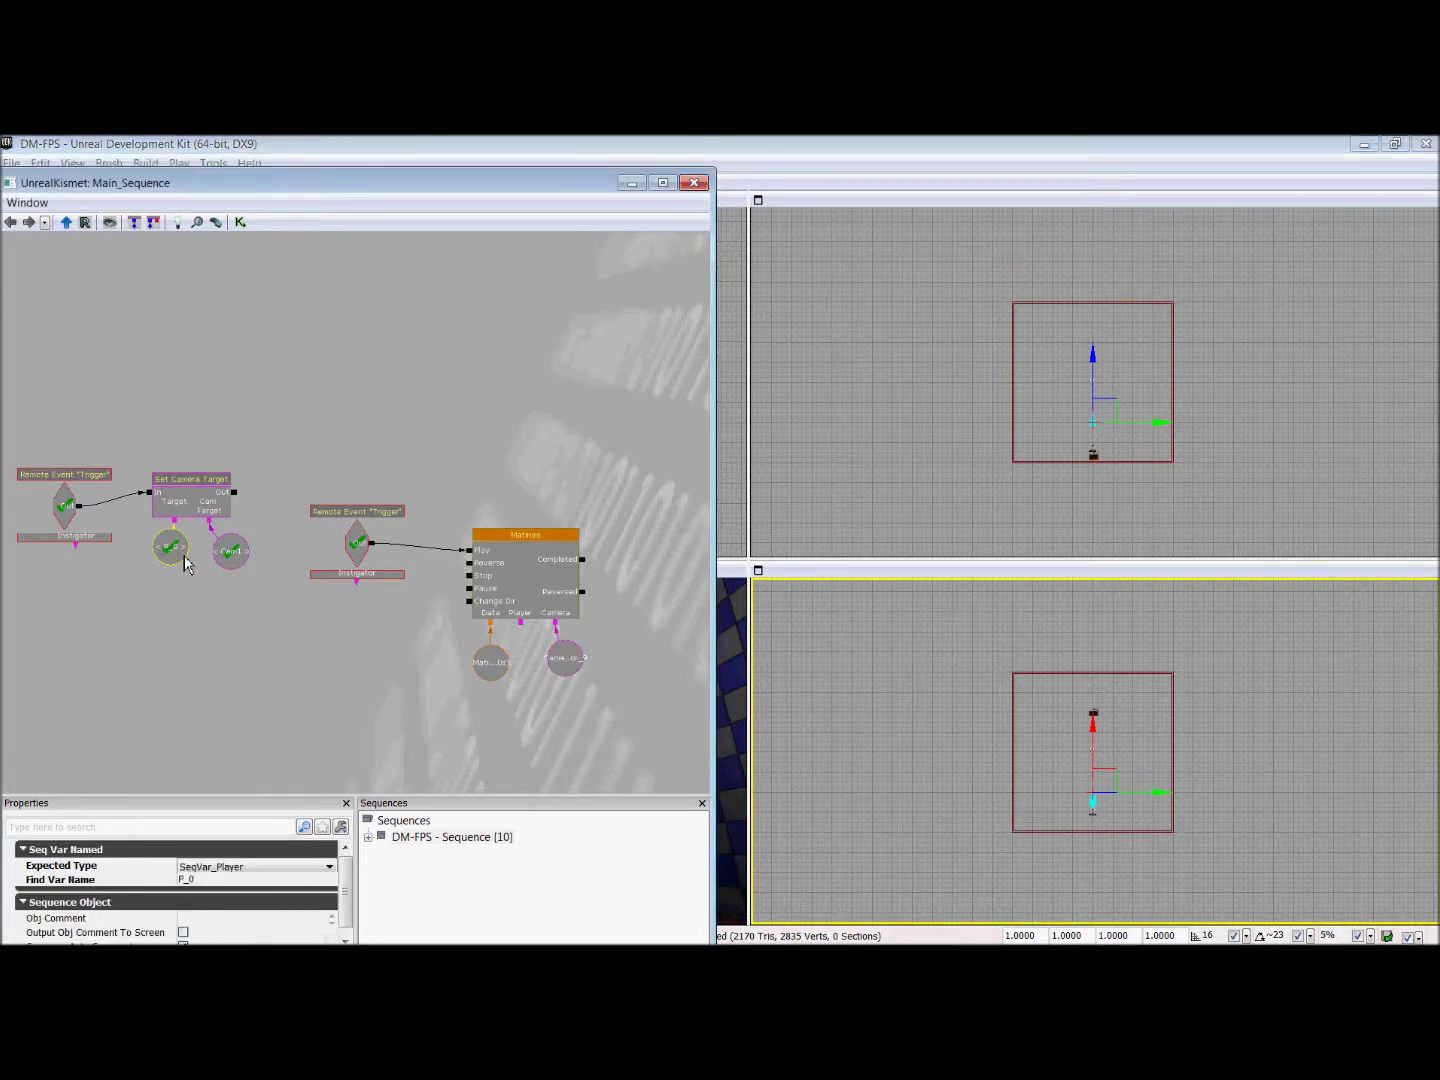
{"action": "key", "text": "ctrl+c"}
{"action": "key", "text": "ctrl+v"}
{"action": "left_click_drag", "start_coordinate": [528, 657], "coordinate": [533, 667]}
{"action": "left_click", "coordinate": [530, 669]}
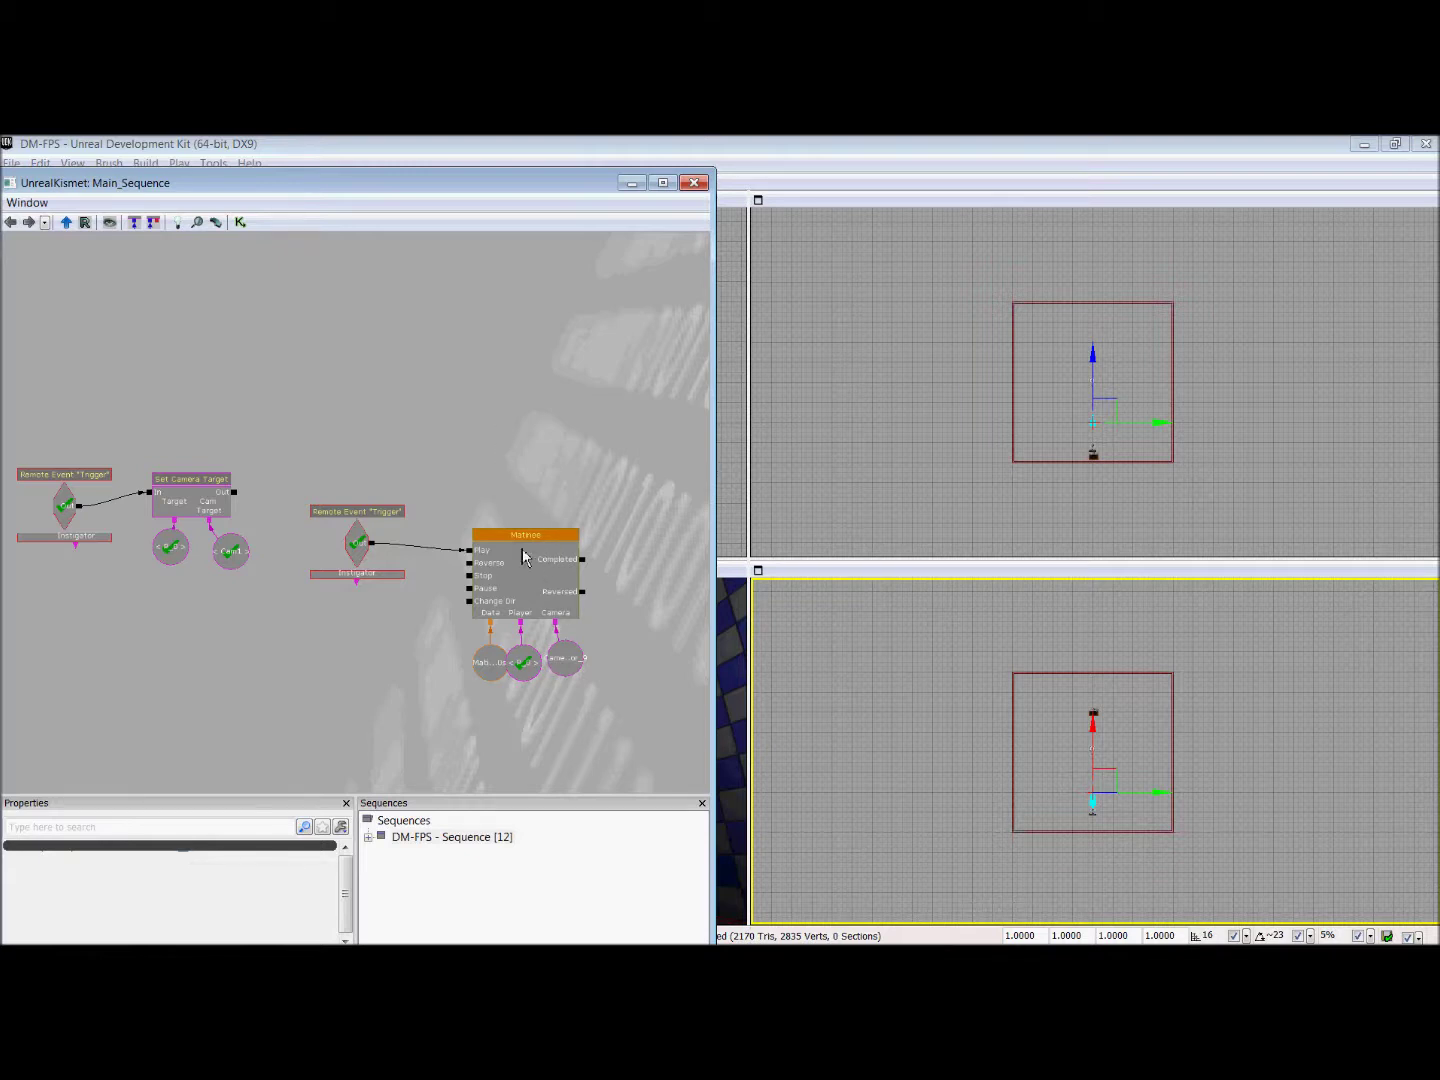
{"action": "left_click", "coordinate": [695, 183]}
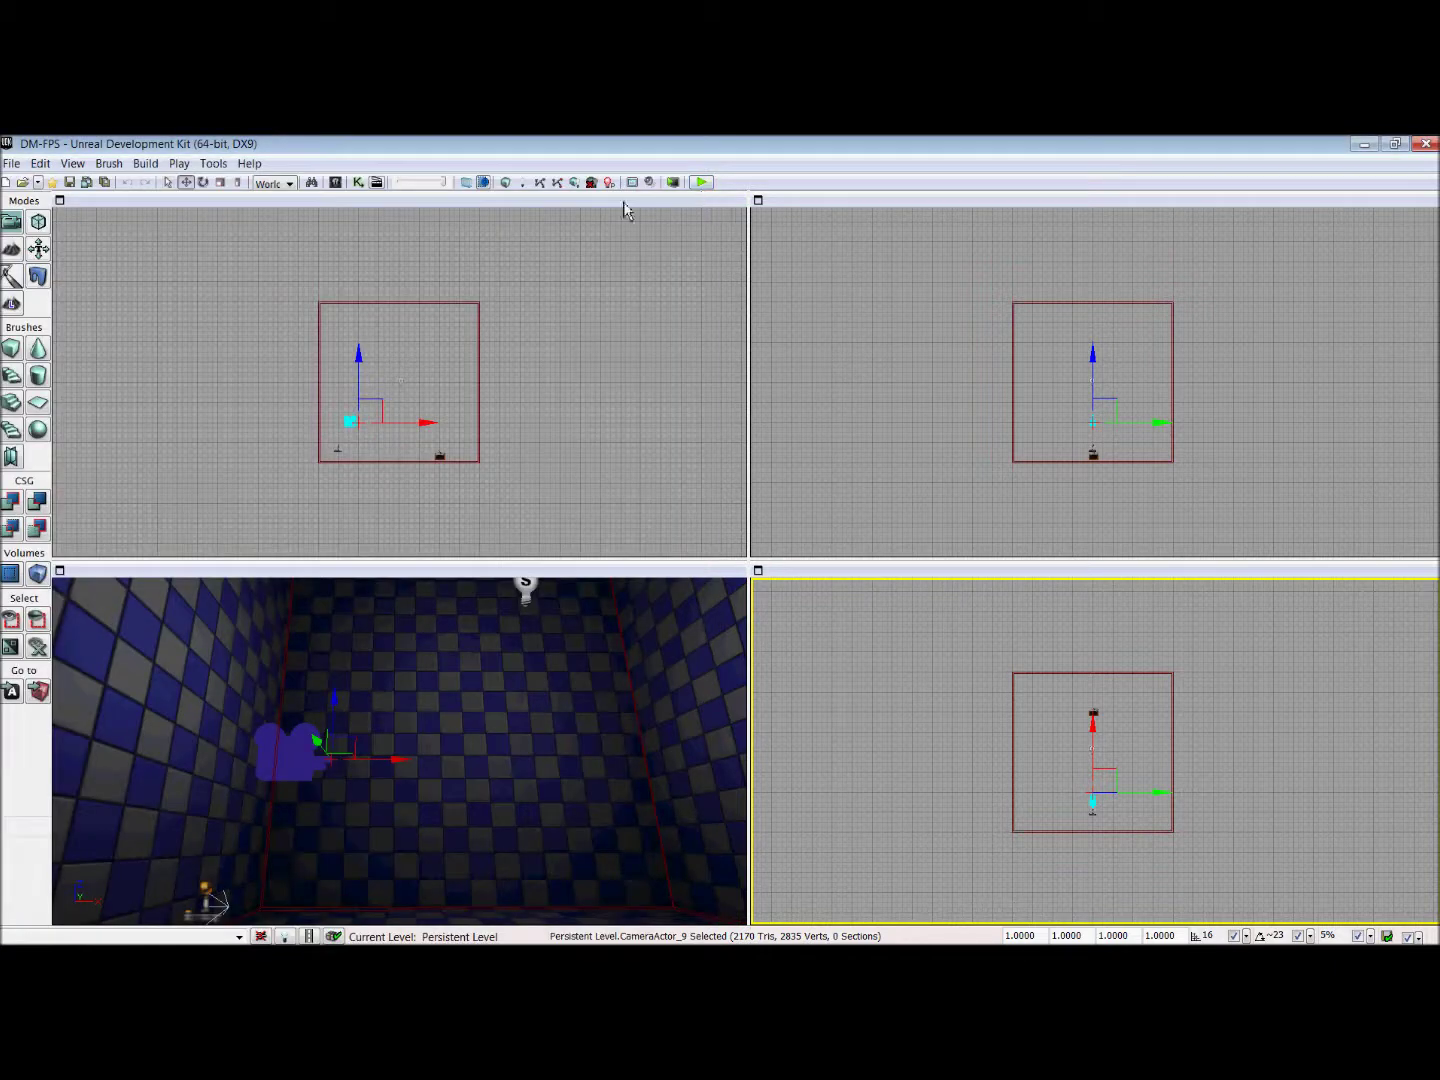
{"action": "left_click", "coordinate": [702, 184]}
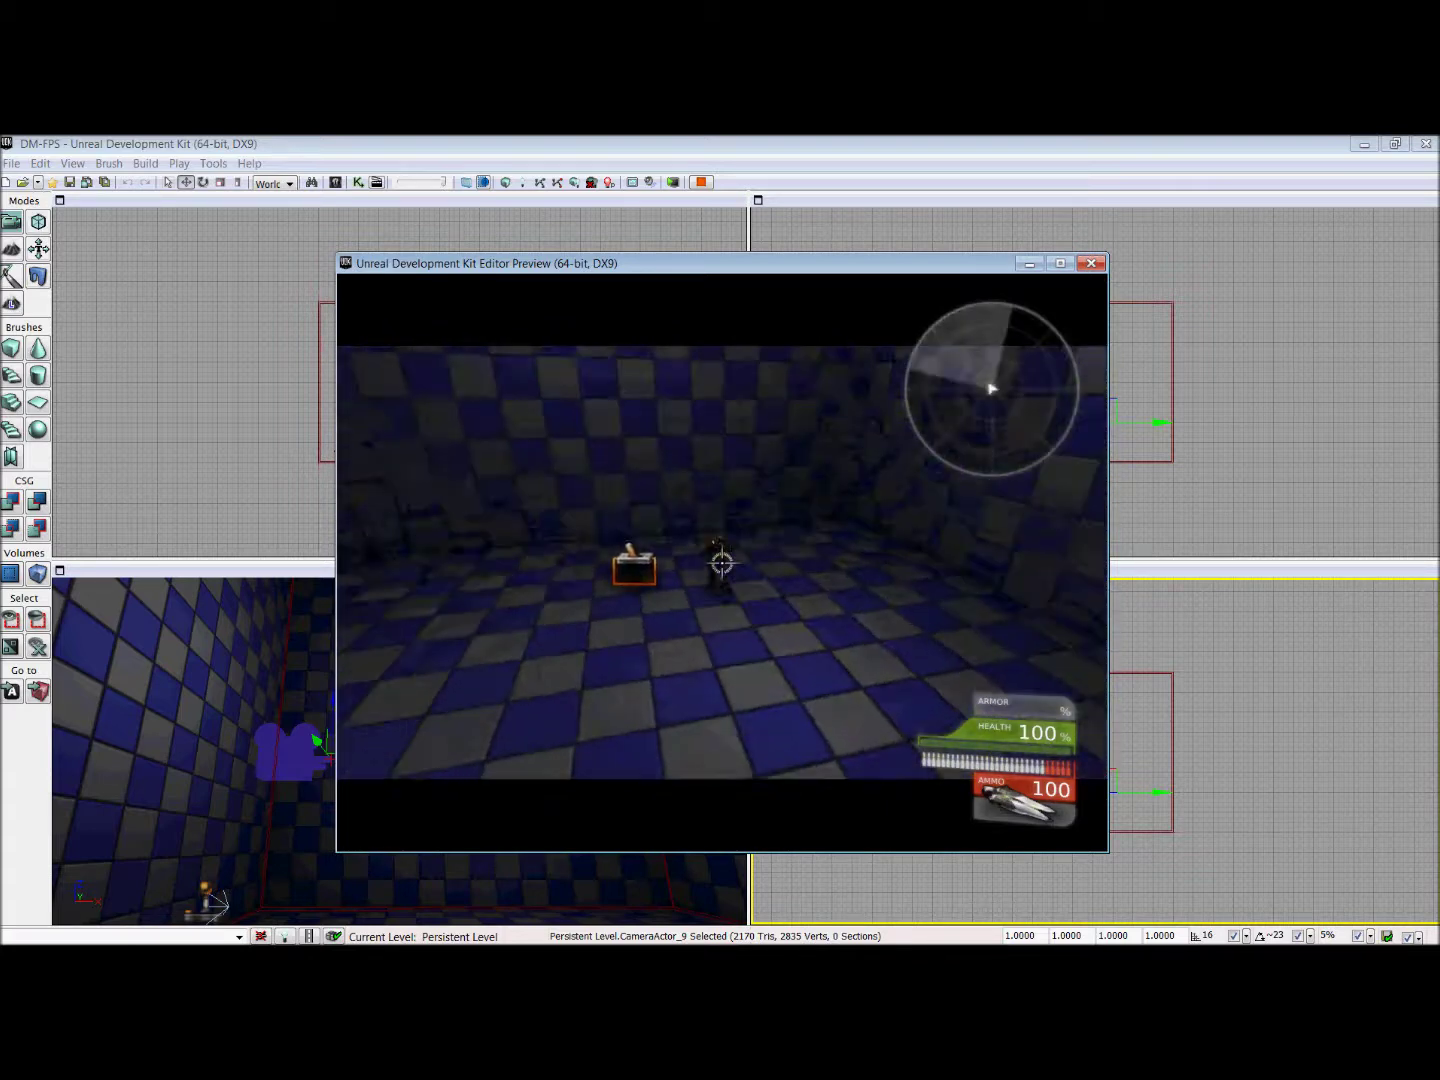
{"action": "key", "text": "Escape"}
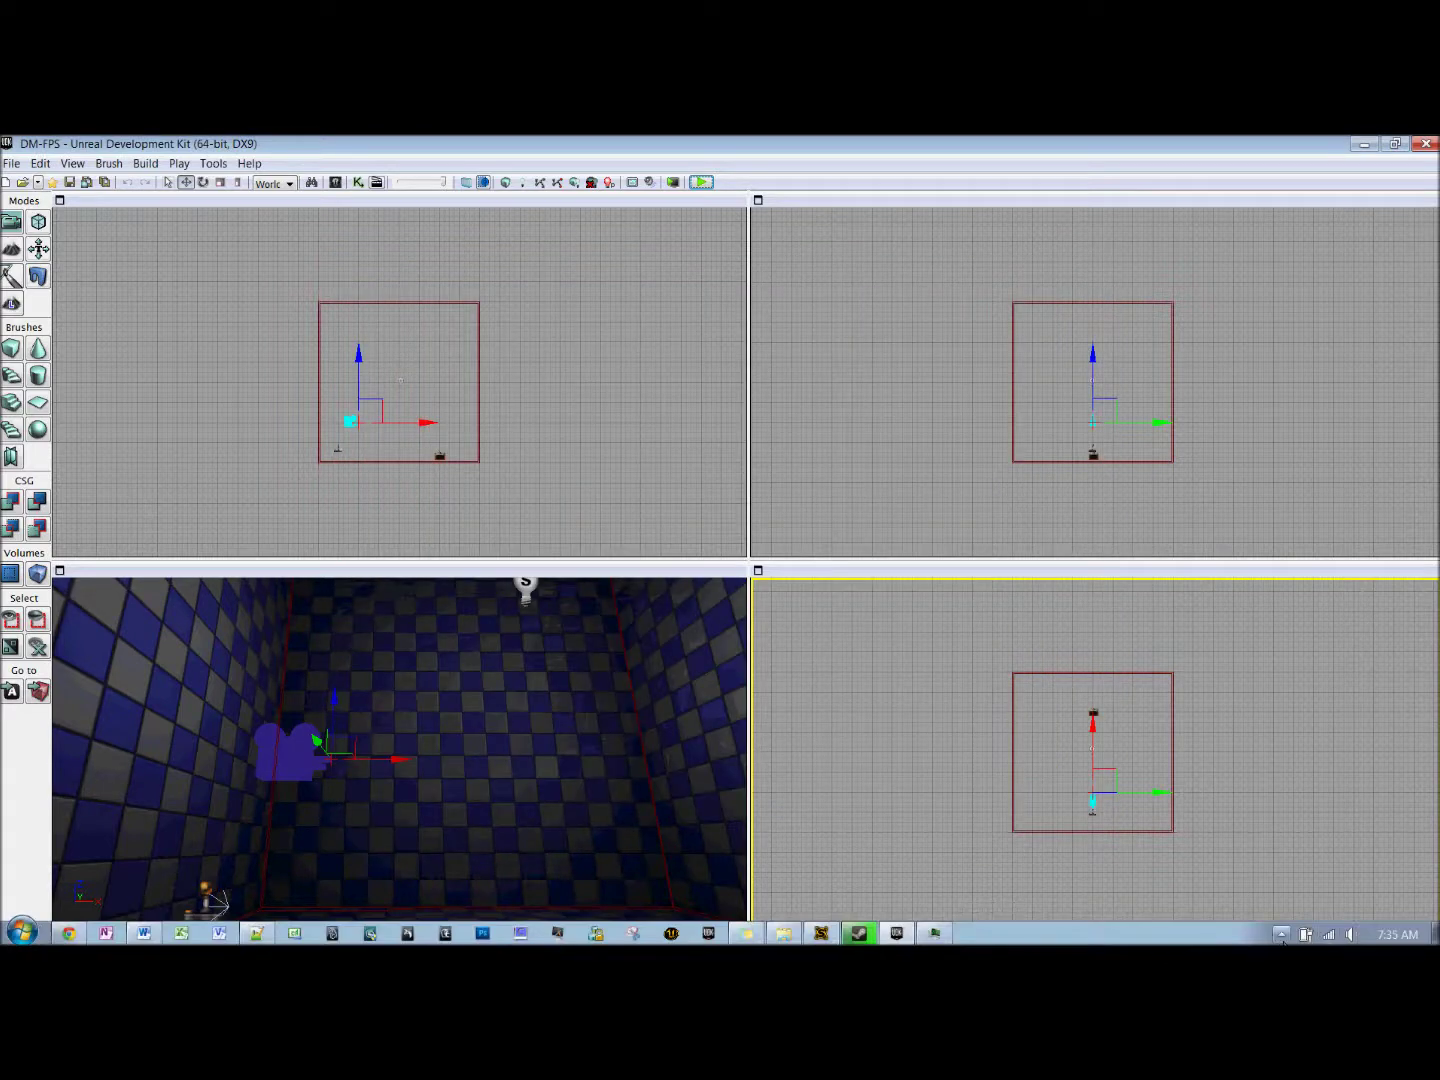
{"action": "left_click", "coordinate": [1281, 935]}
{"action": "left_click", "coordinate": [773, 596]}
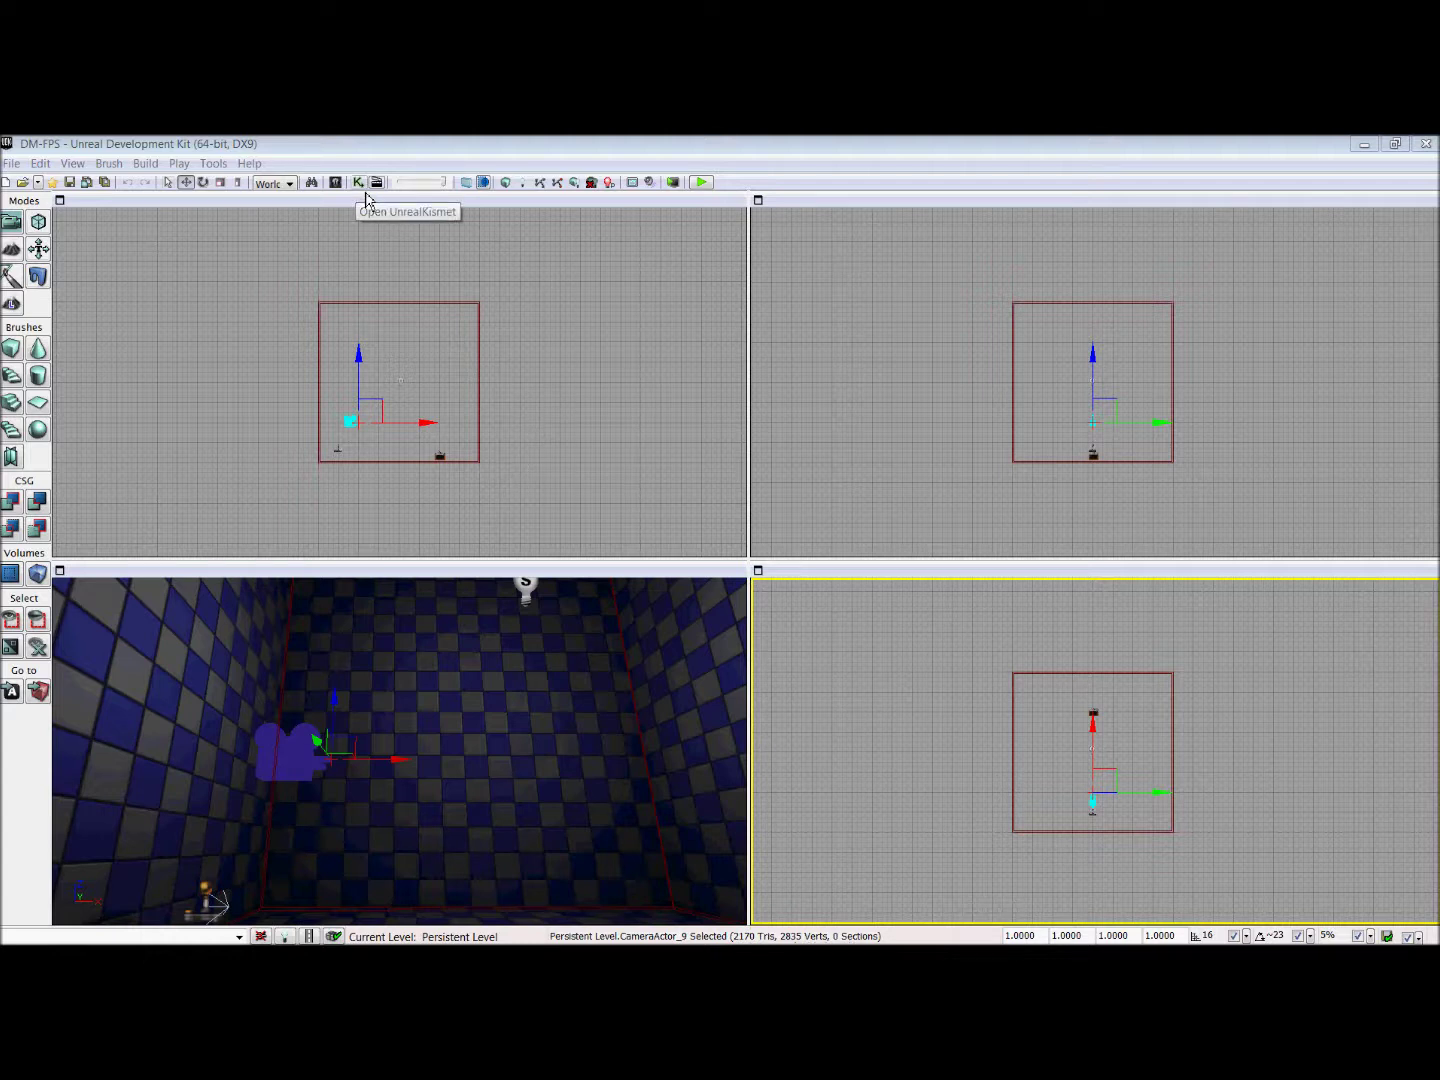
Step: Reopen Kismet and paste a copy of the Remote Event 'Trigger' node right of Matinee
{"action": "left_click", "coordinate": [358, 182]}
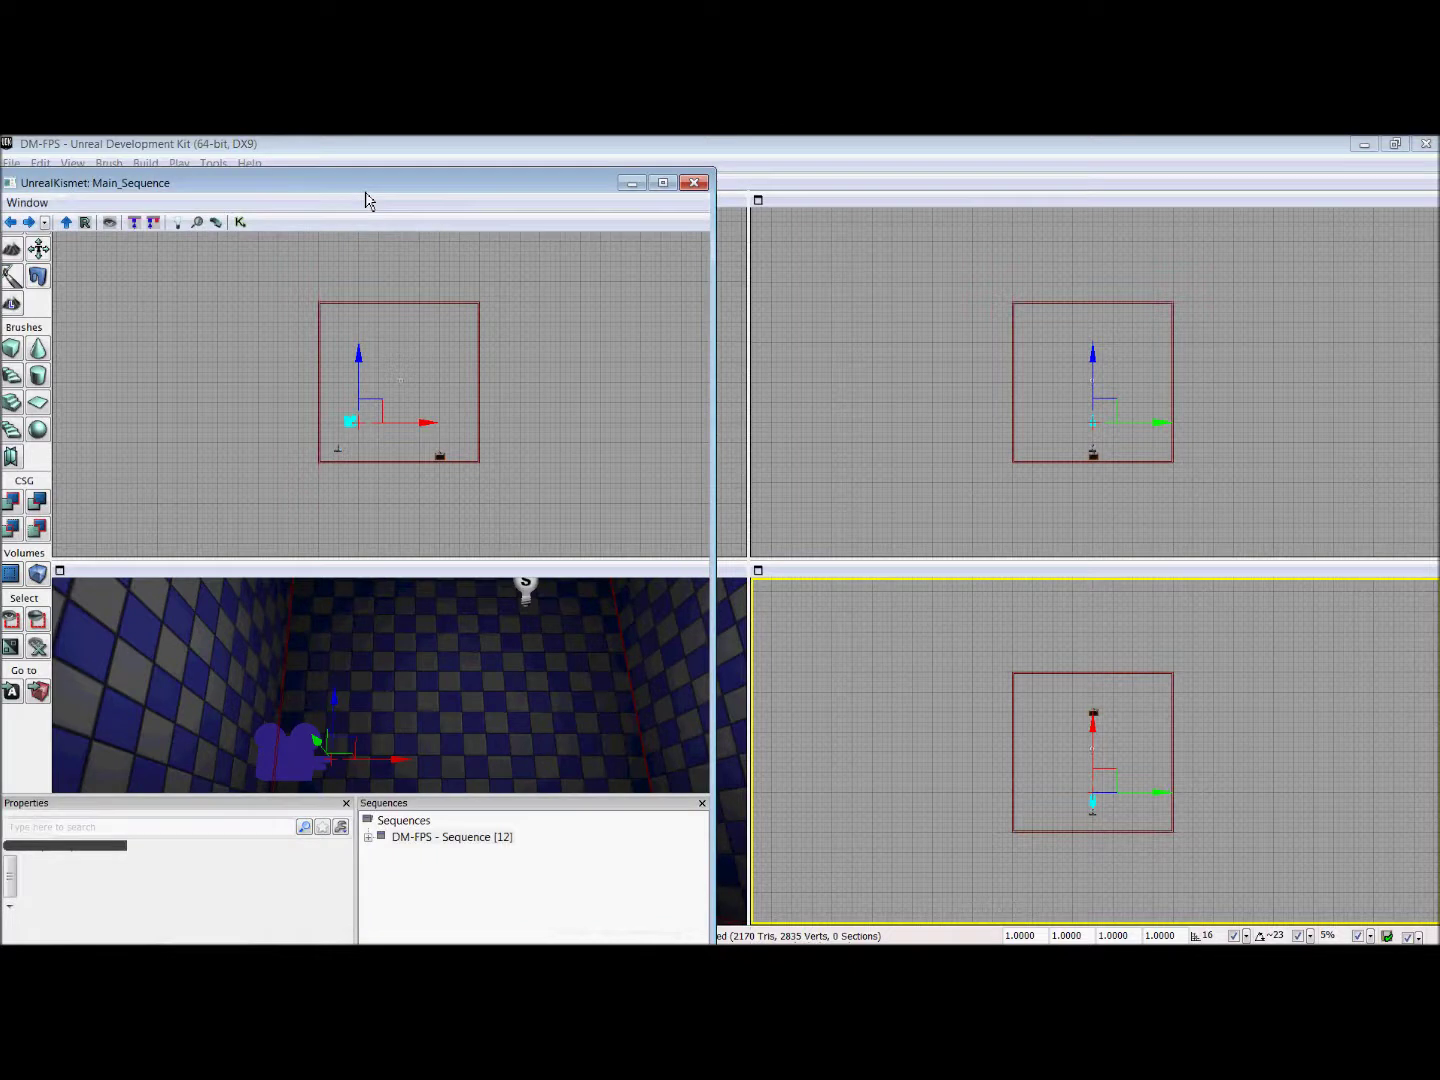
{"action": "left_click_drag", "start_coordinate": [524, 472], "coordinate": [524, 349]}
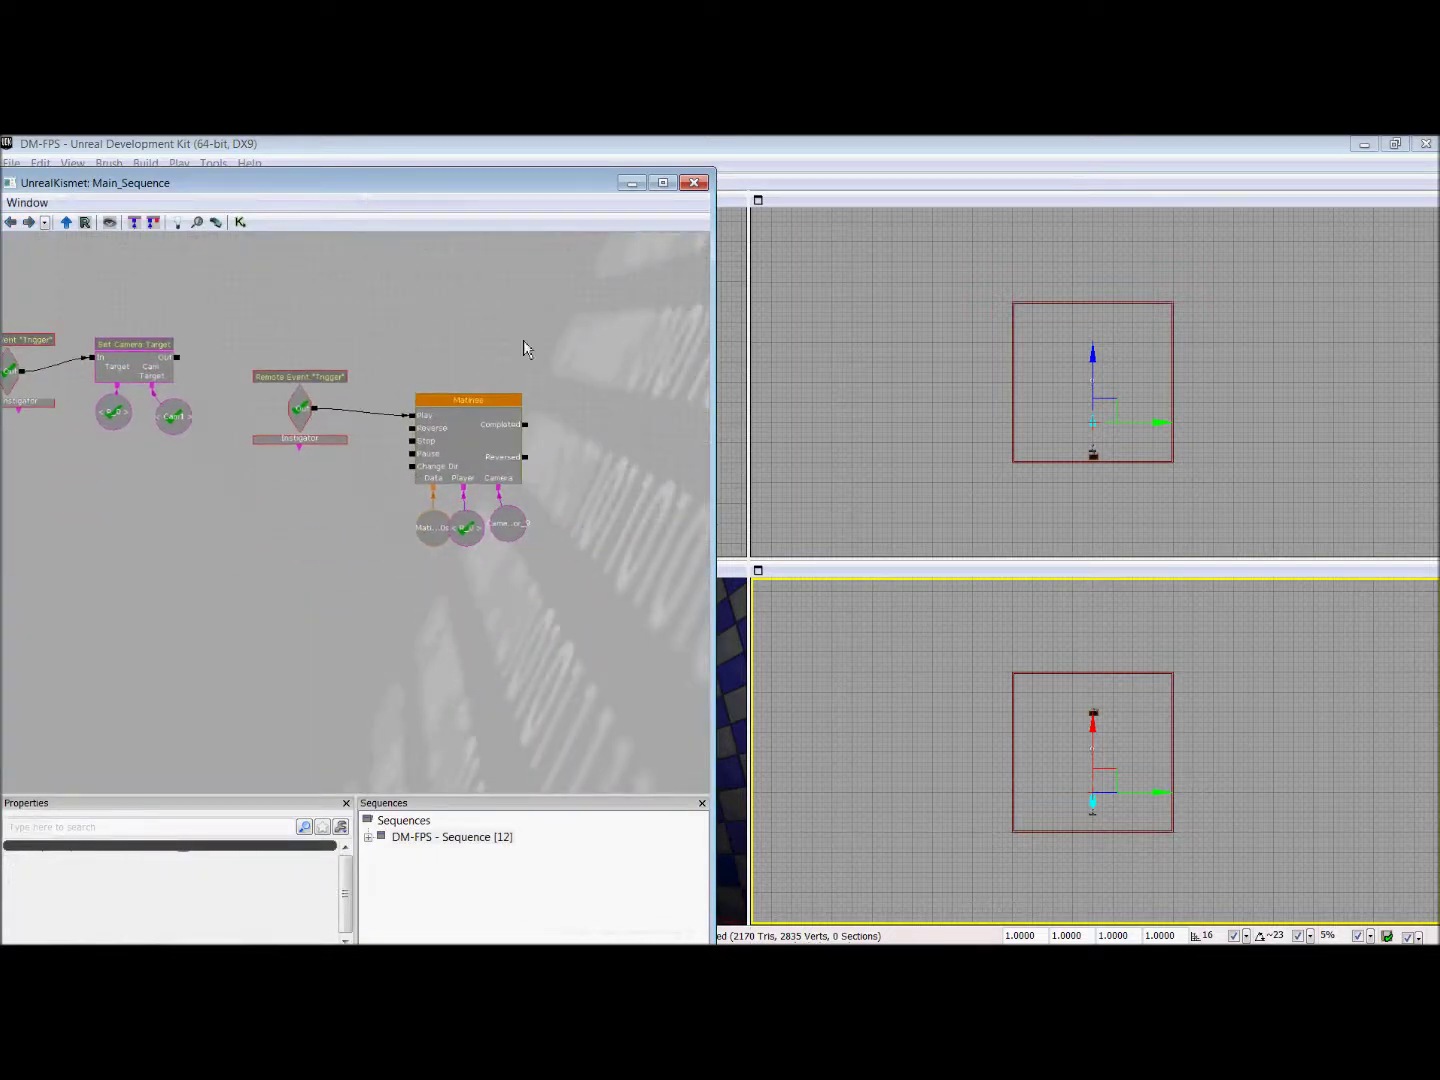
{"action": "left_click", "coordinate": [313, 416]}
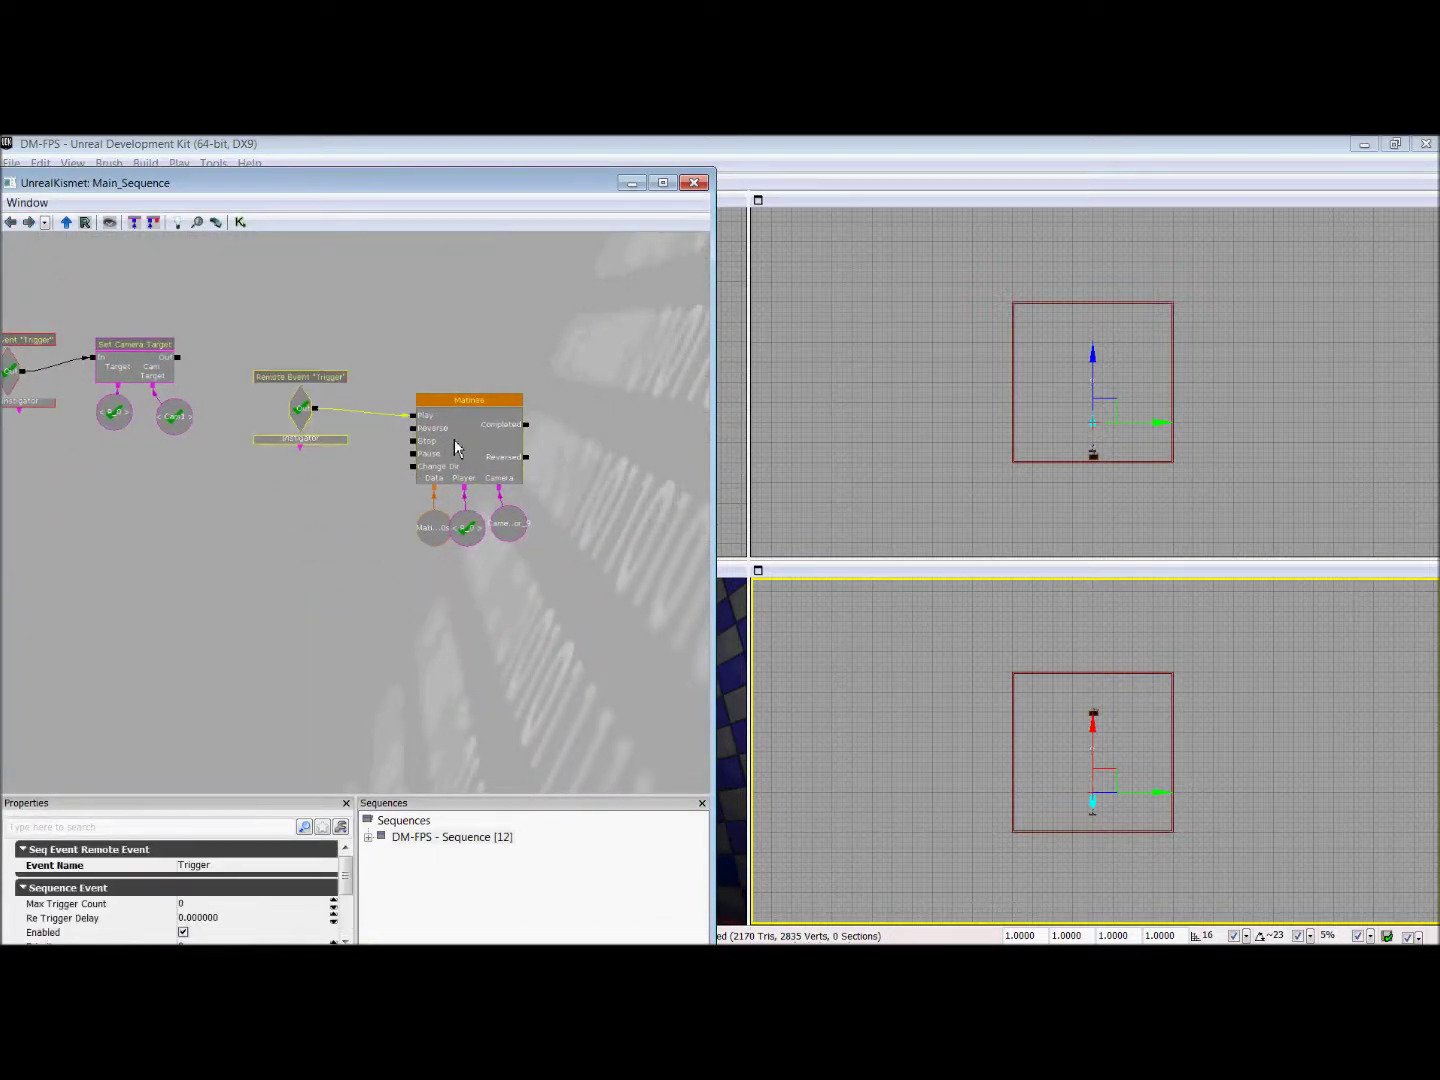
{"action": "key", "text": "ctrl+v"}
{"action": "left_click_drag", "start_coordinate": [409, 570], "coordinate": [642, 488]}
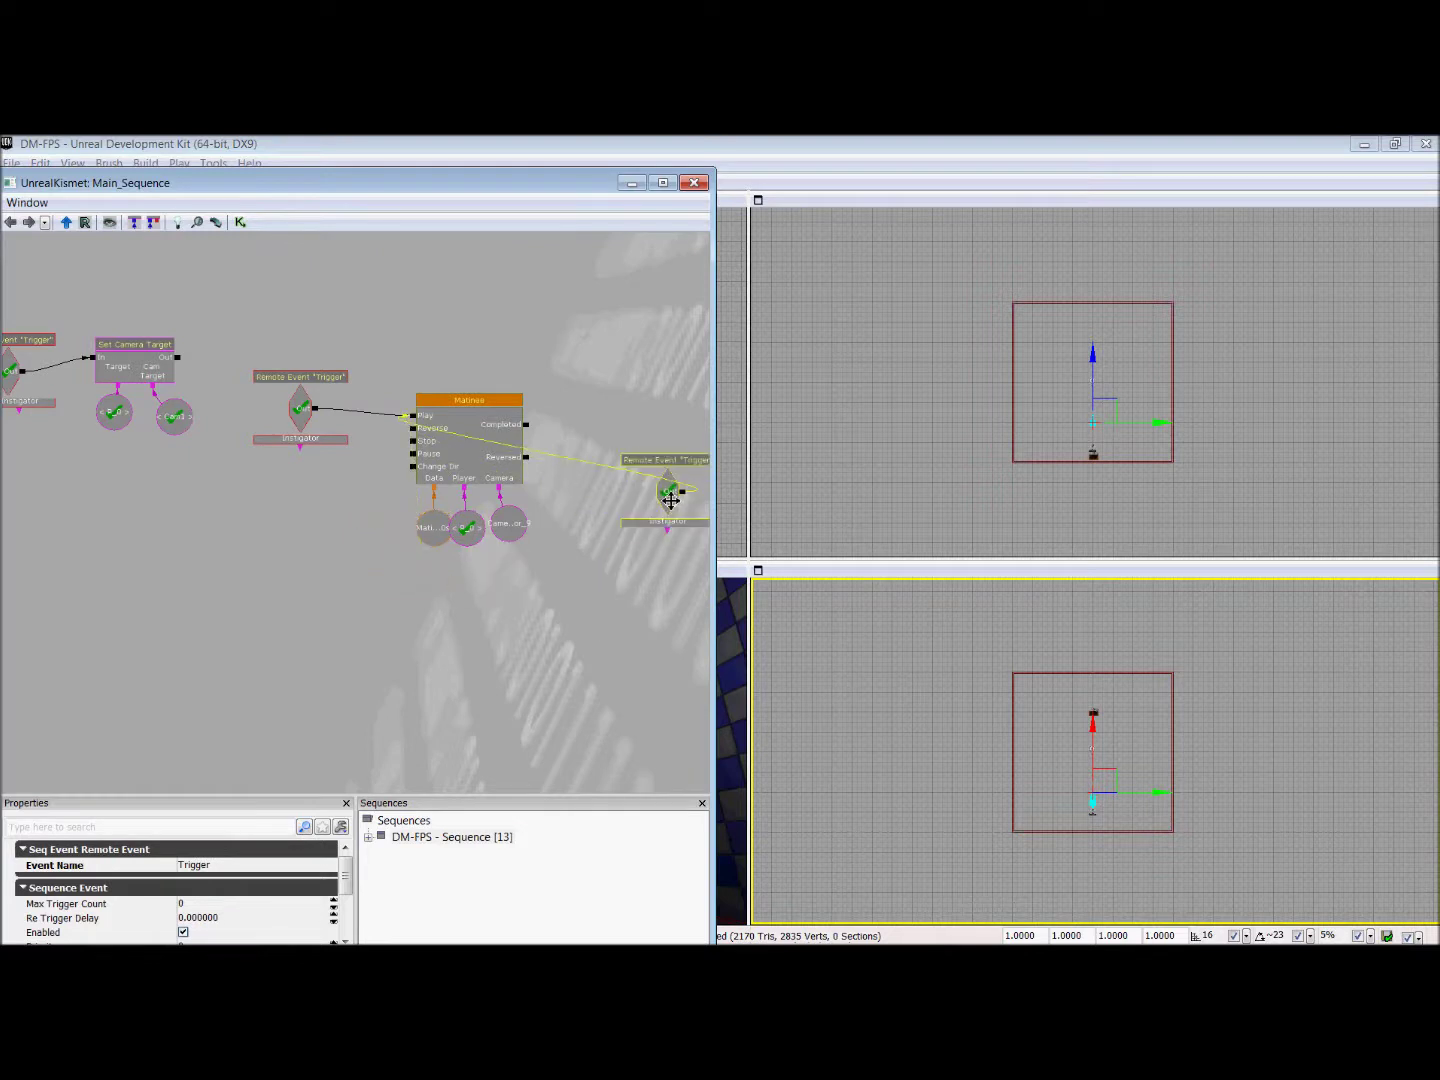
{"action": "left_click", "coordinate": [663, 482]}
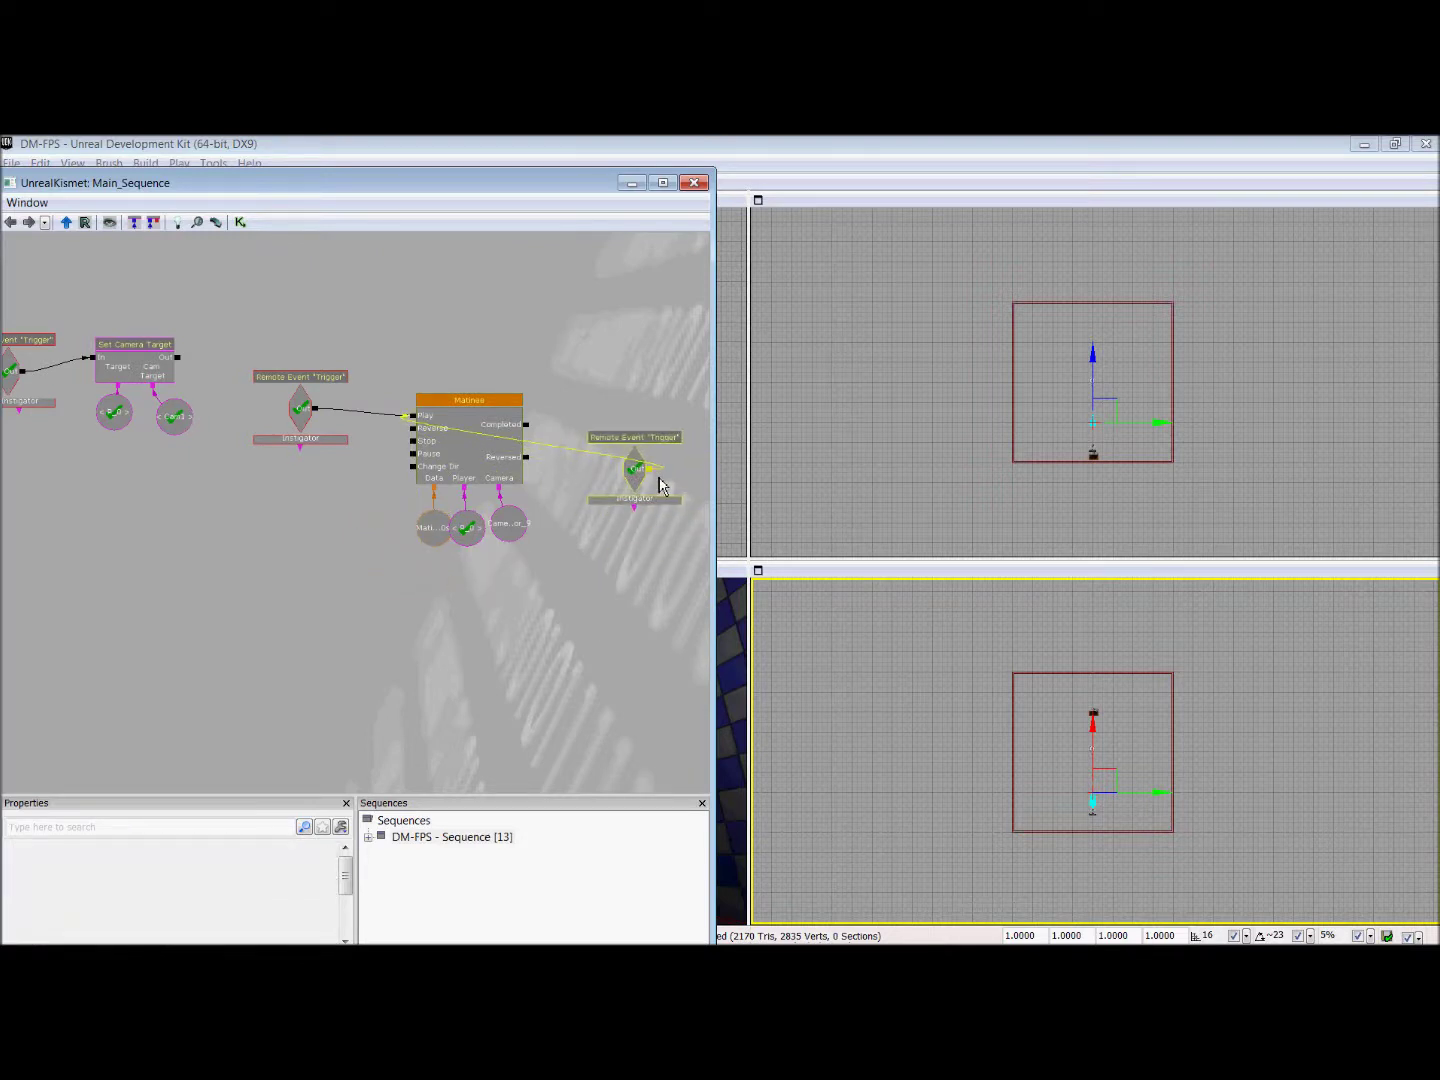
{"action": "left_click_drag", "start_coordinate": [691, 482], "coordinate": [430, 468]}
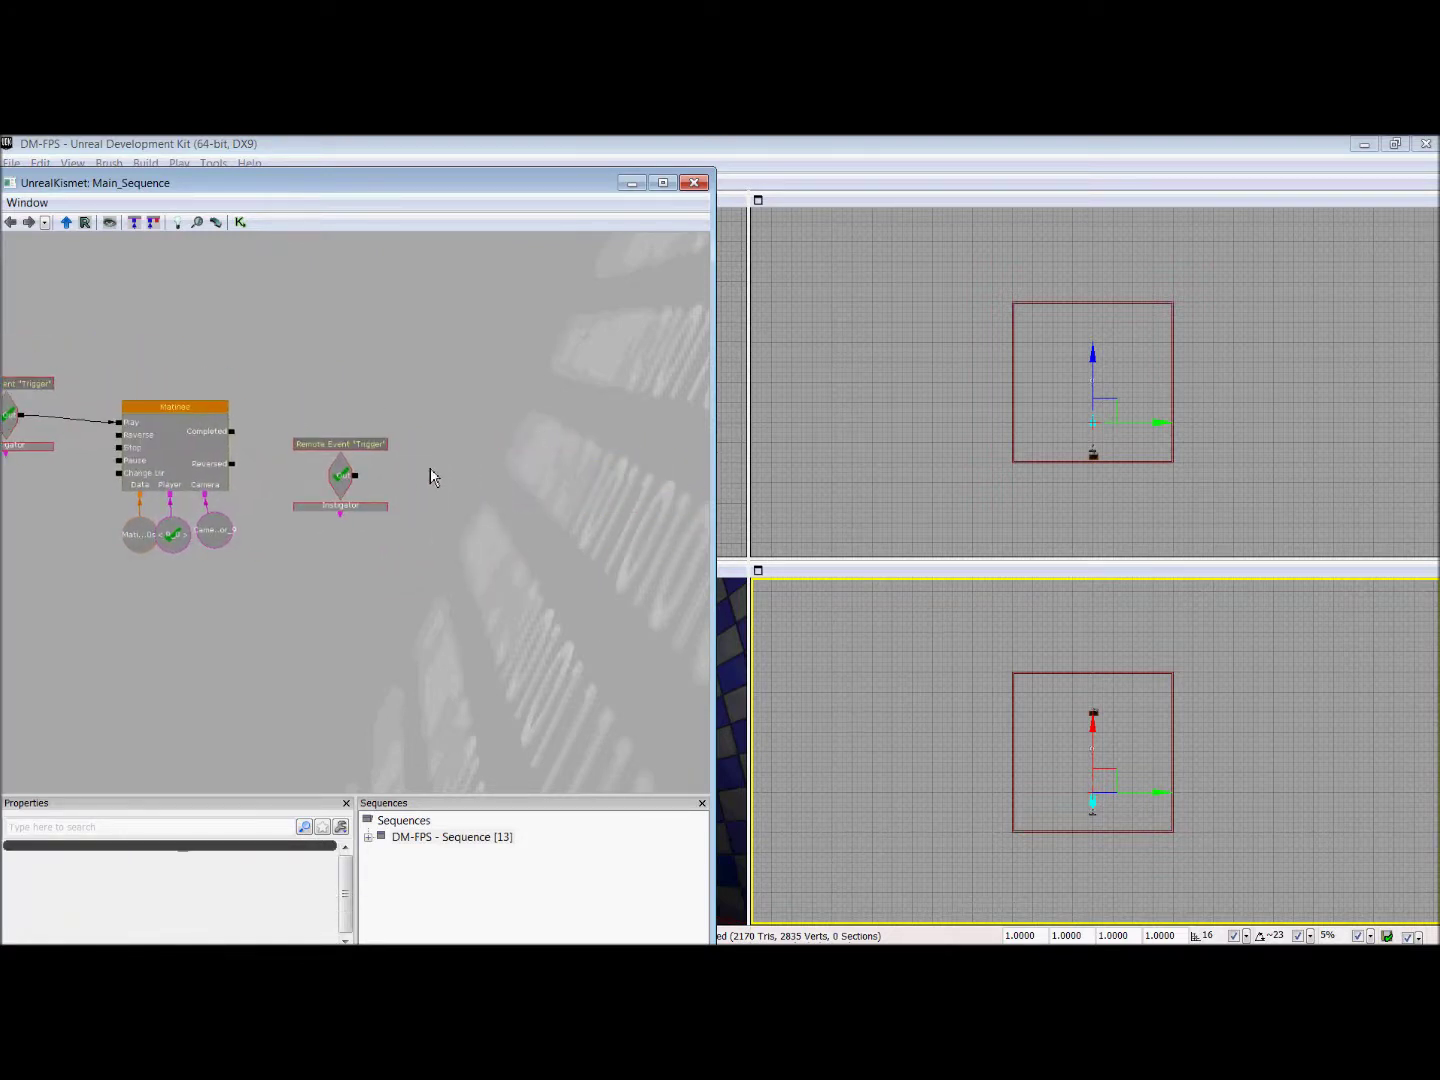
Step: Add a Toggle HUD action and wire the new Trigger event to its Hide input
{"action": "right_click", "coordinate": [427, 458]}
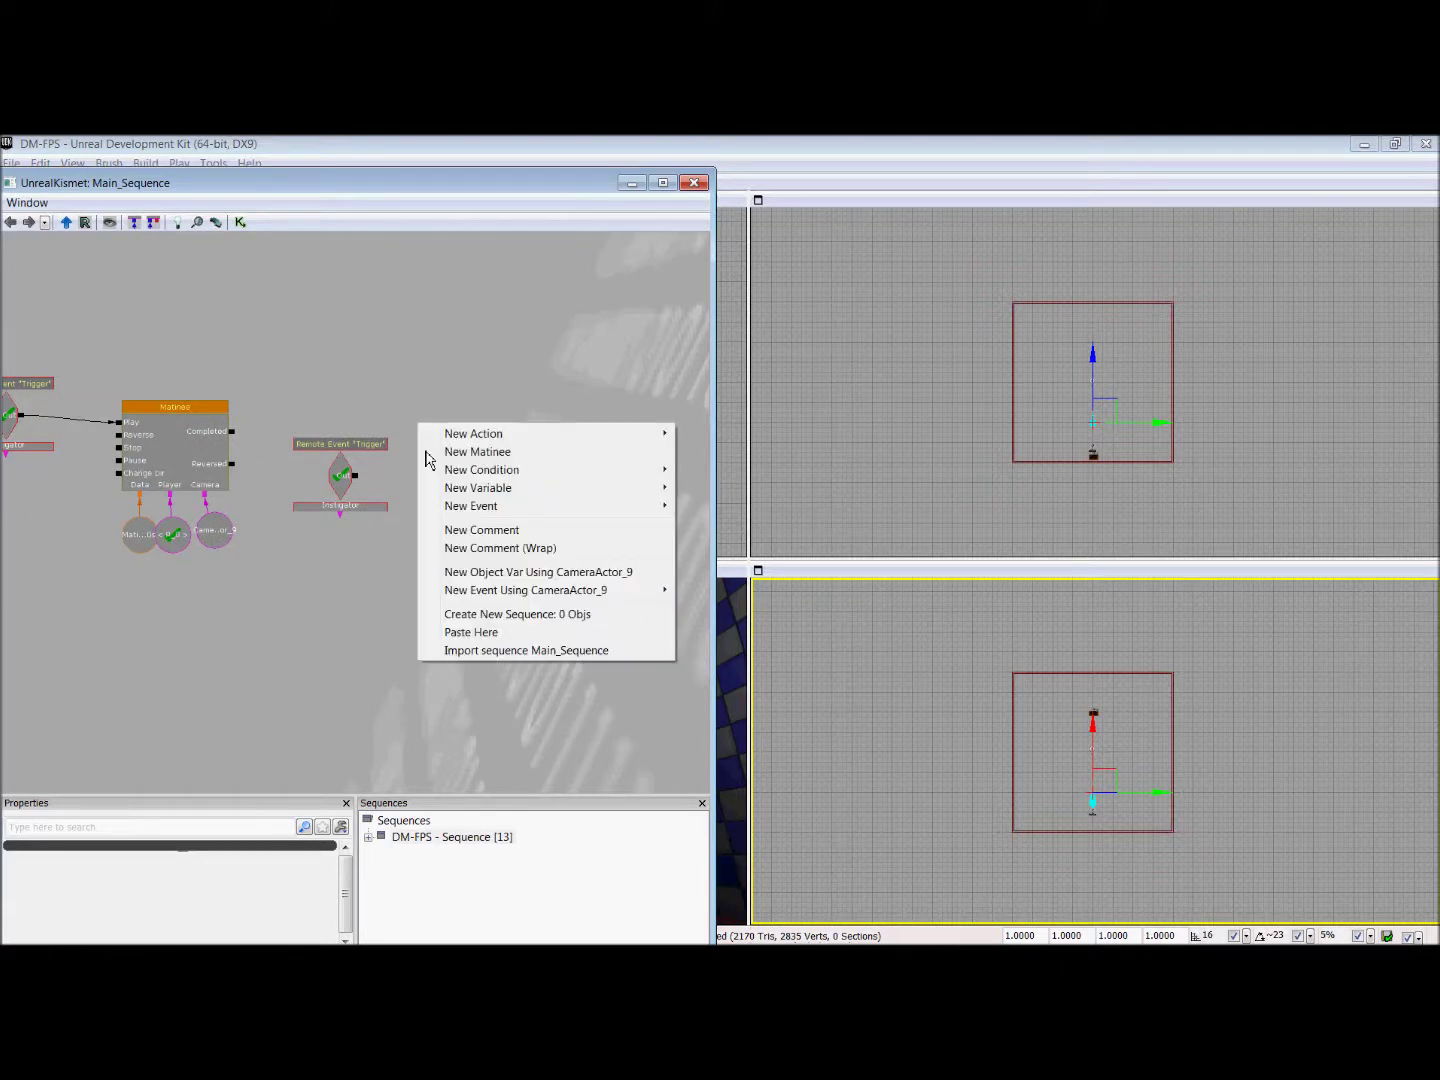
{"action": "mouse_move", "coordinate": [540, 433]}
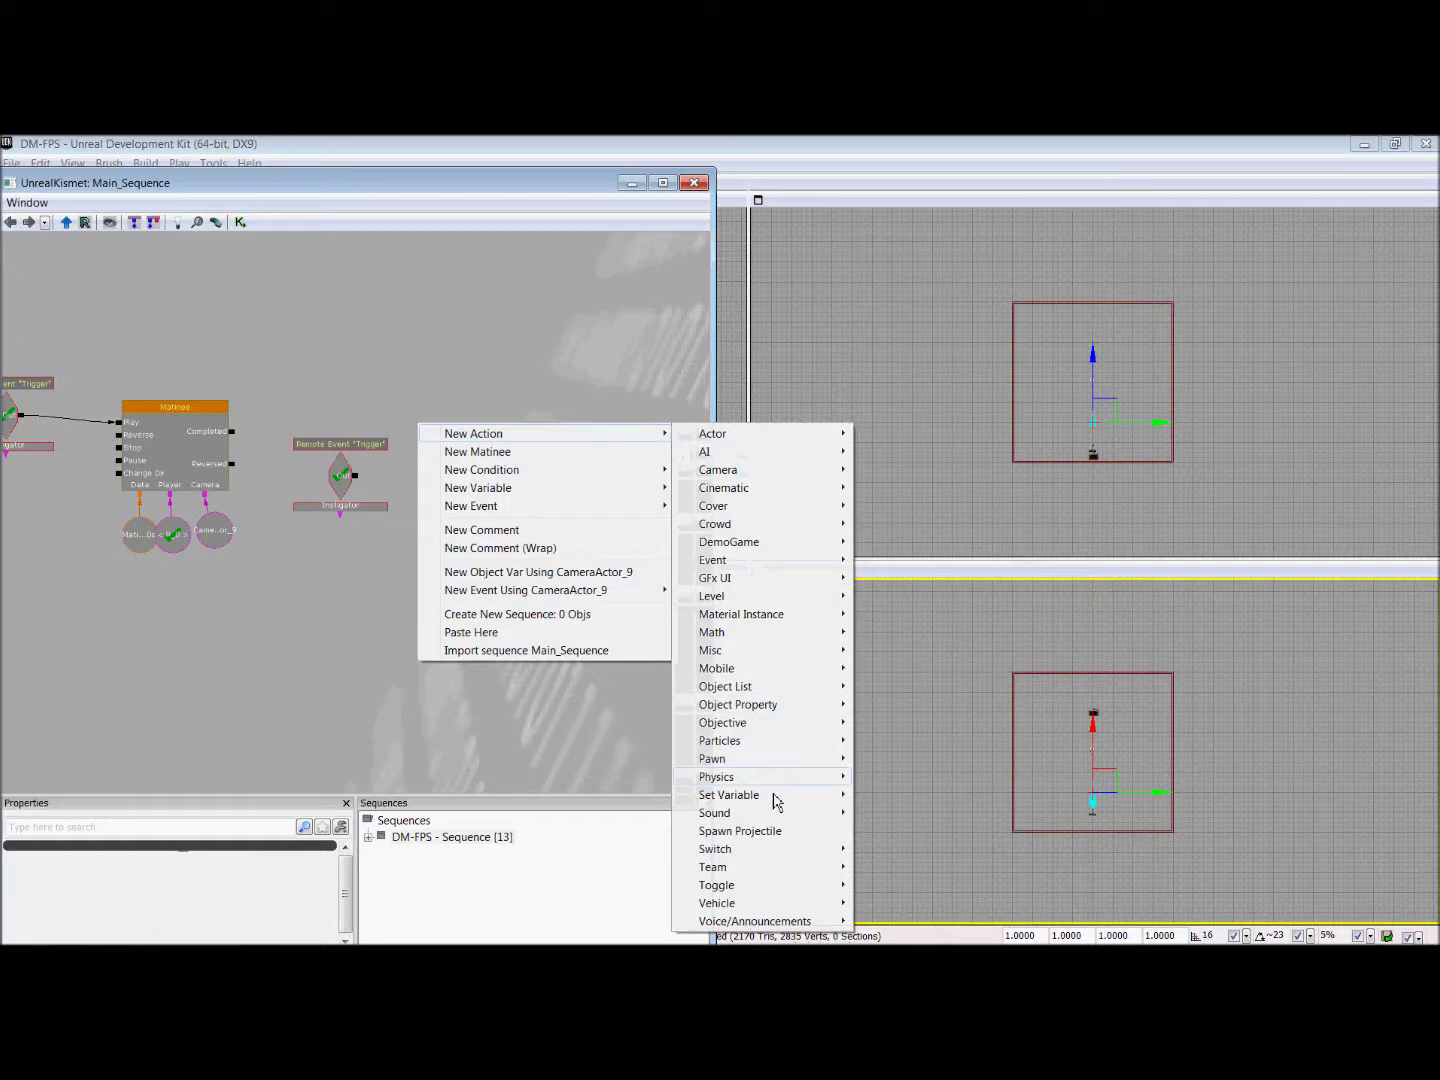
{"action": "mouse_move", "coordinate": [716, 885]}
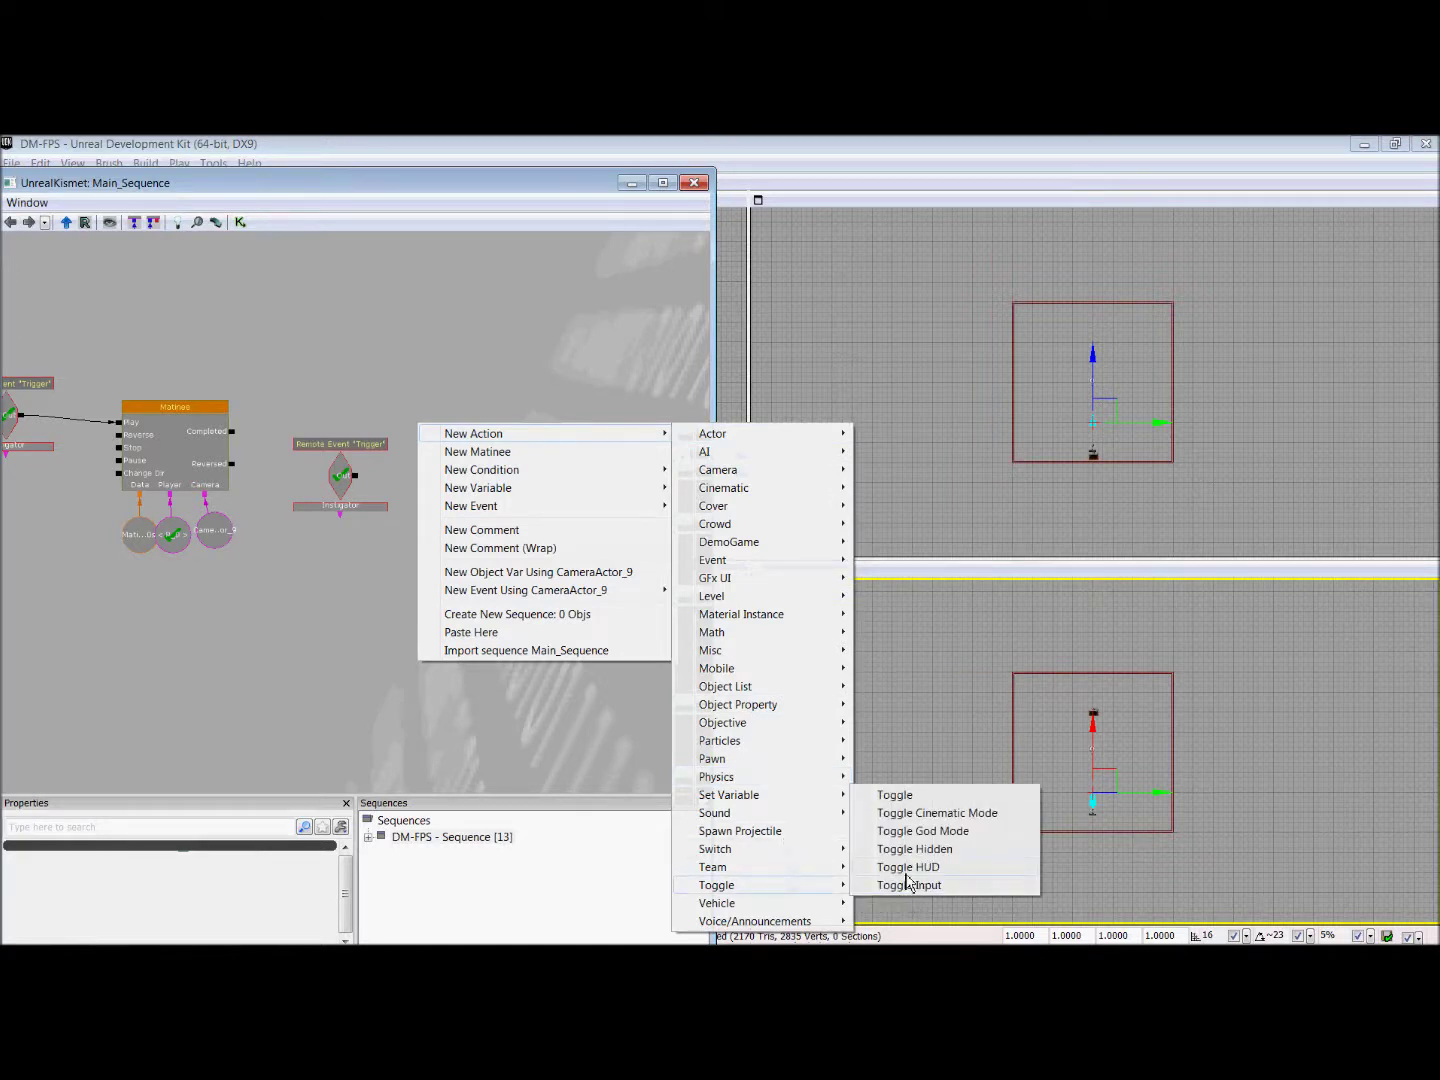
{"action": "left_click", "coordinate": [904, 869]}
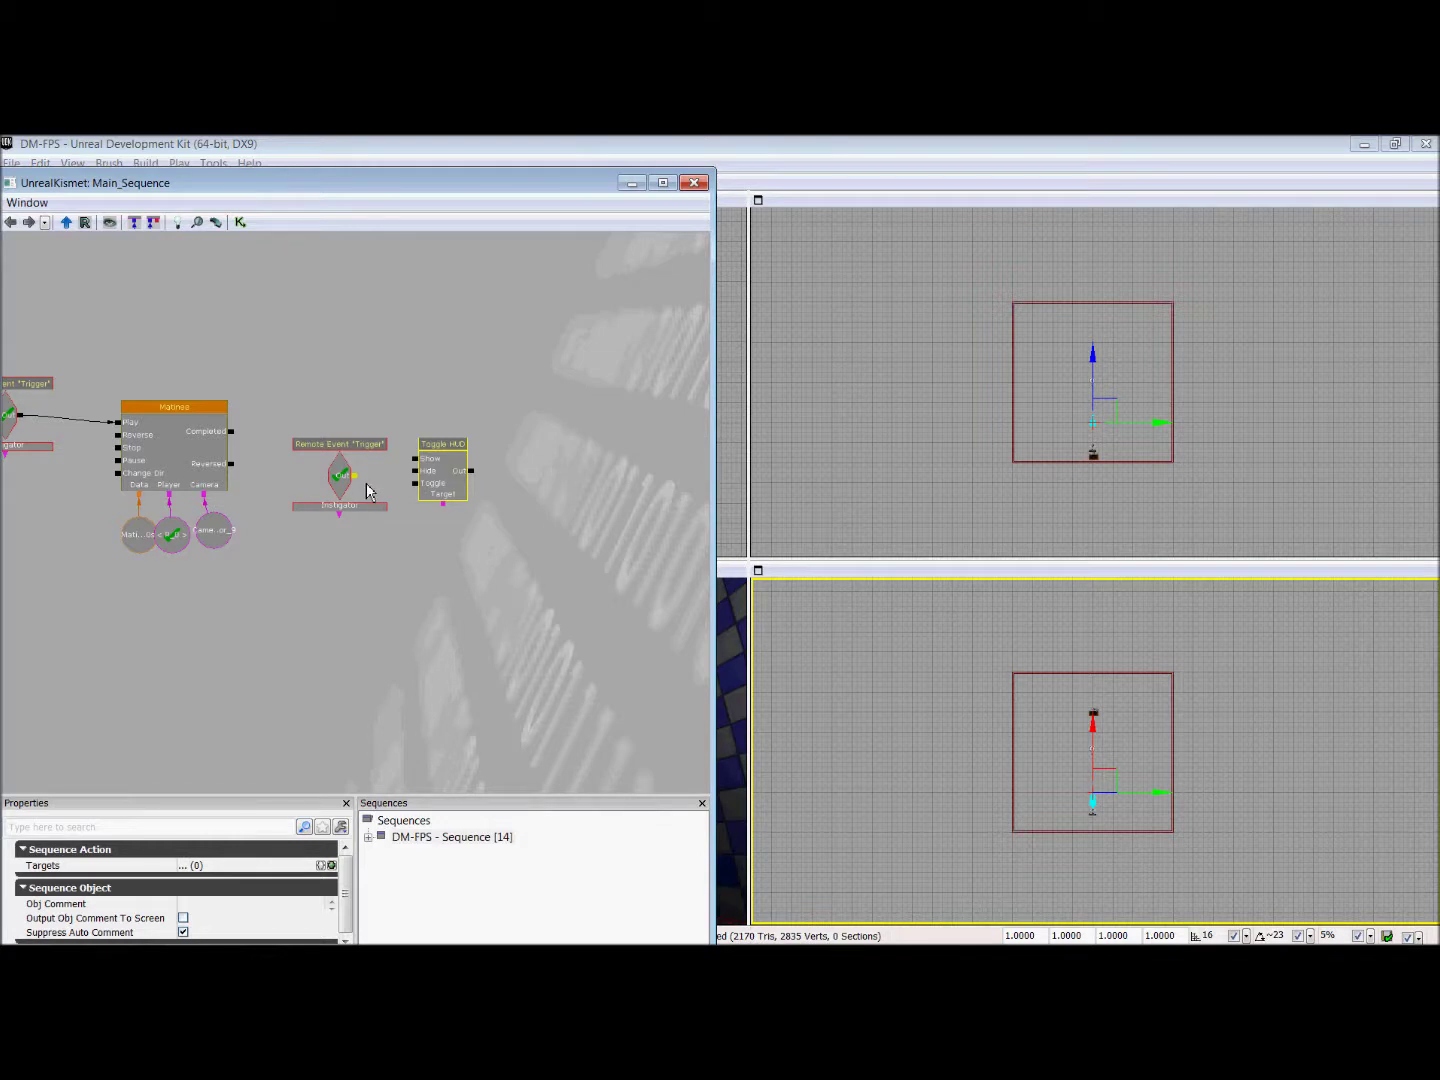
{"action": "left_click_drag", "start_coordinate": [366, 483], "coordinate": [425, 487]}
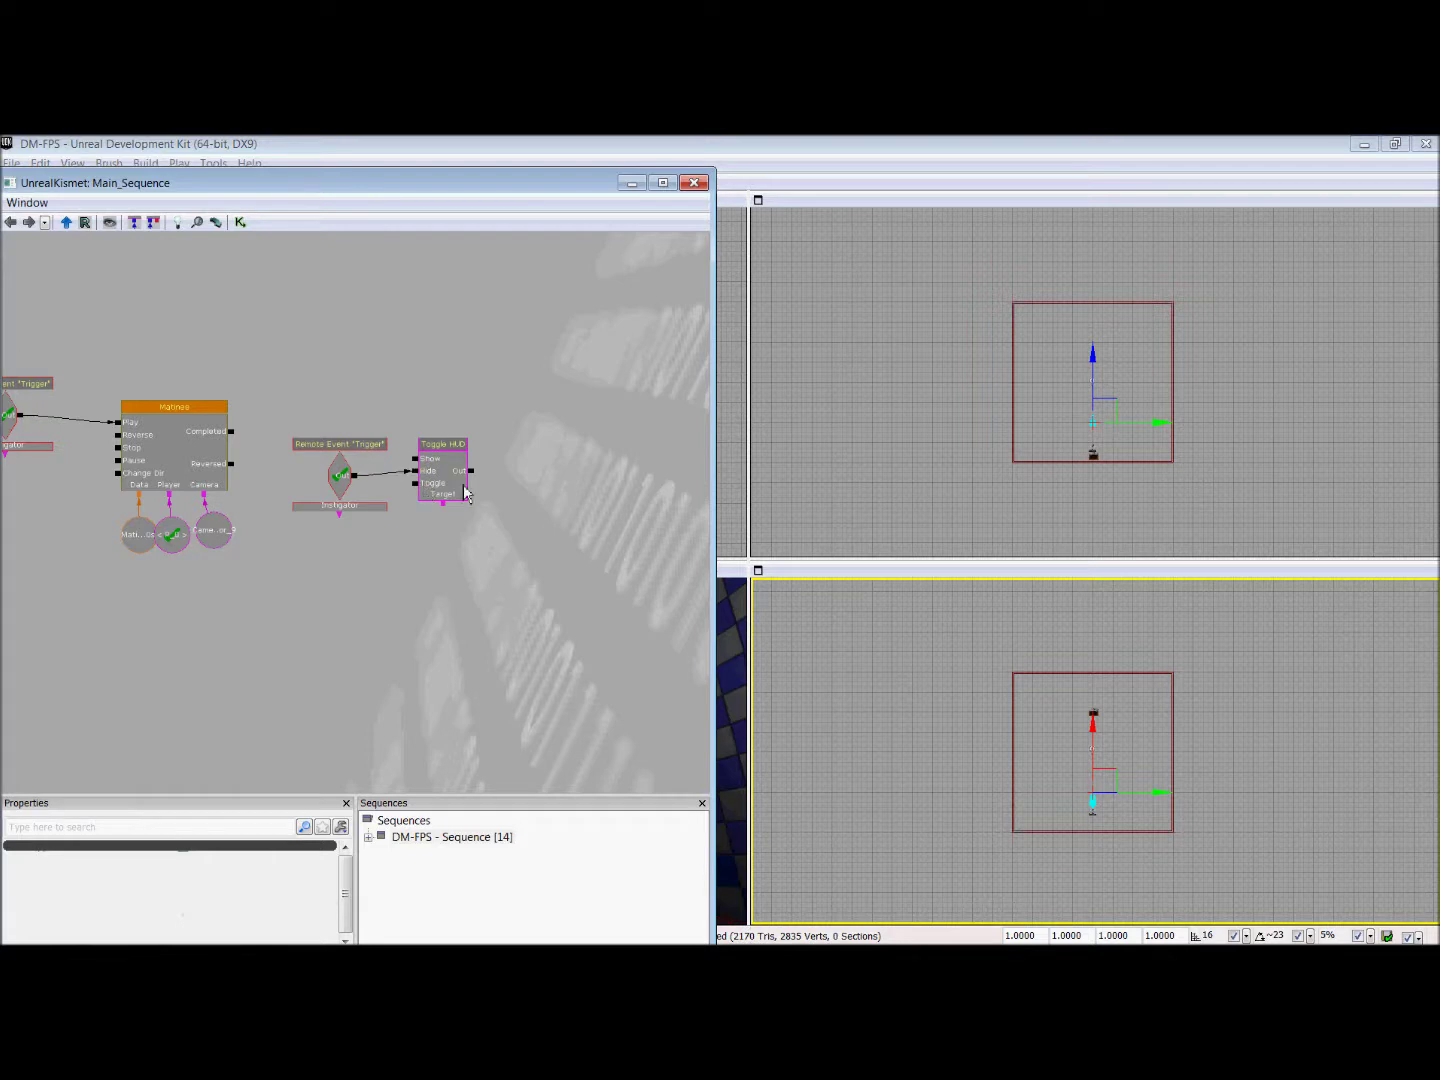
Step: Paste a Player variable below Toggle HUD and connect it as the Target
{"action": "left_click", "coordinate": [464, 493]}
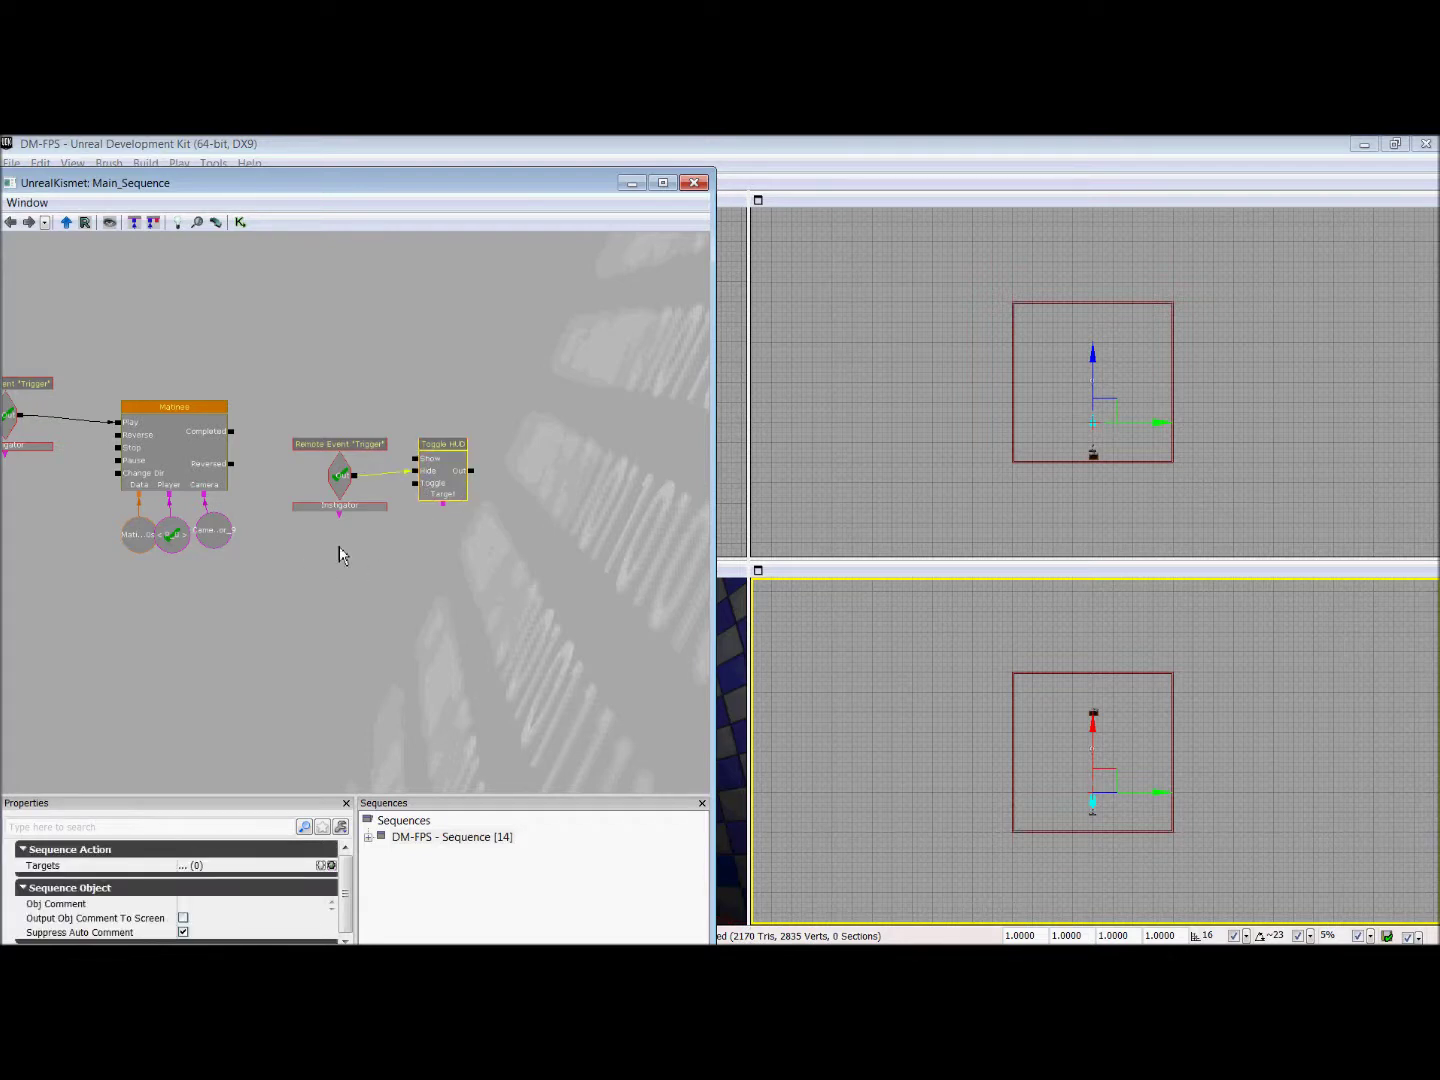
{"action": "left_click", "coordinate": [177, 547]}
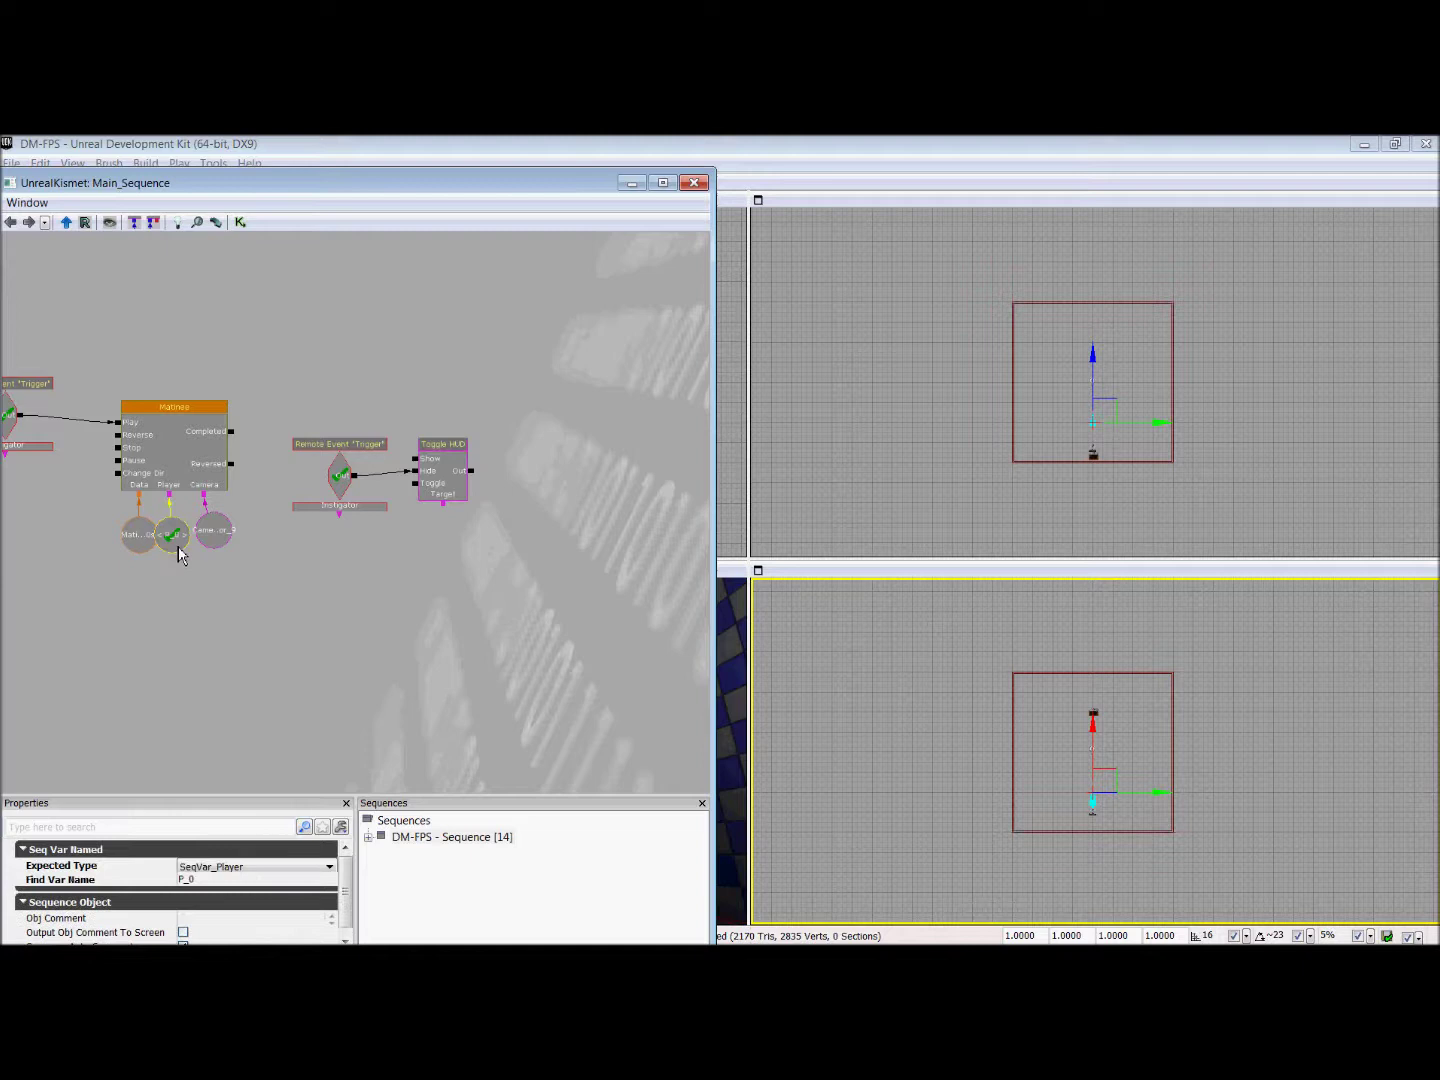
{"action": "key", "text": "ctrl+v"}
{"action": "left_click_drag", "start_coordinate": [386, 537], "coordinate": [453, 527], "text": "ctrl"}
{"action": "left_click_drag", "start_coordinate": [443, 503], "coordinate": [450, 546]}
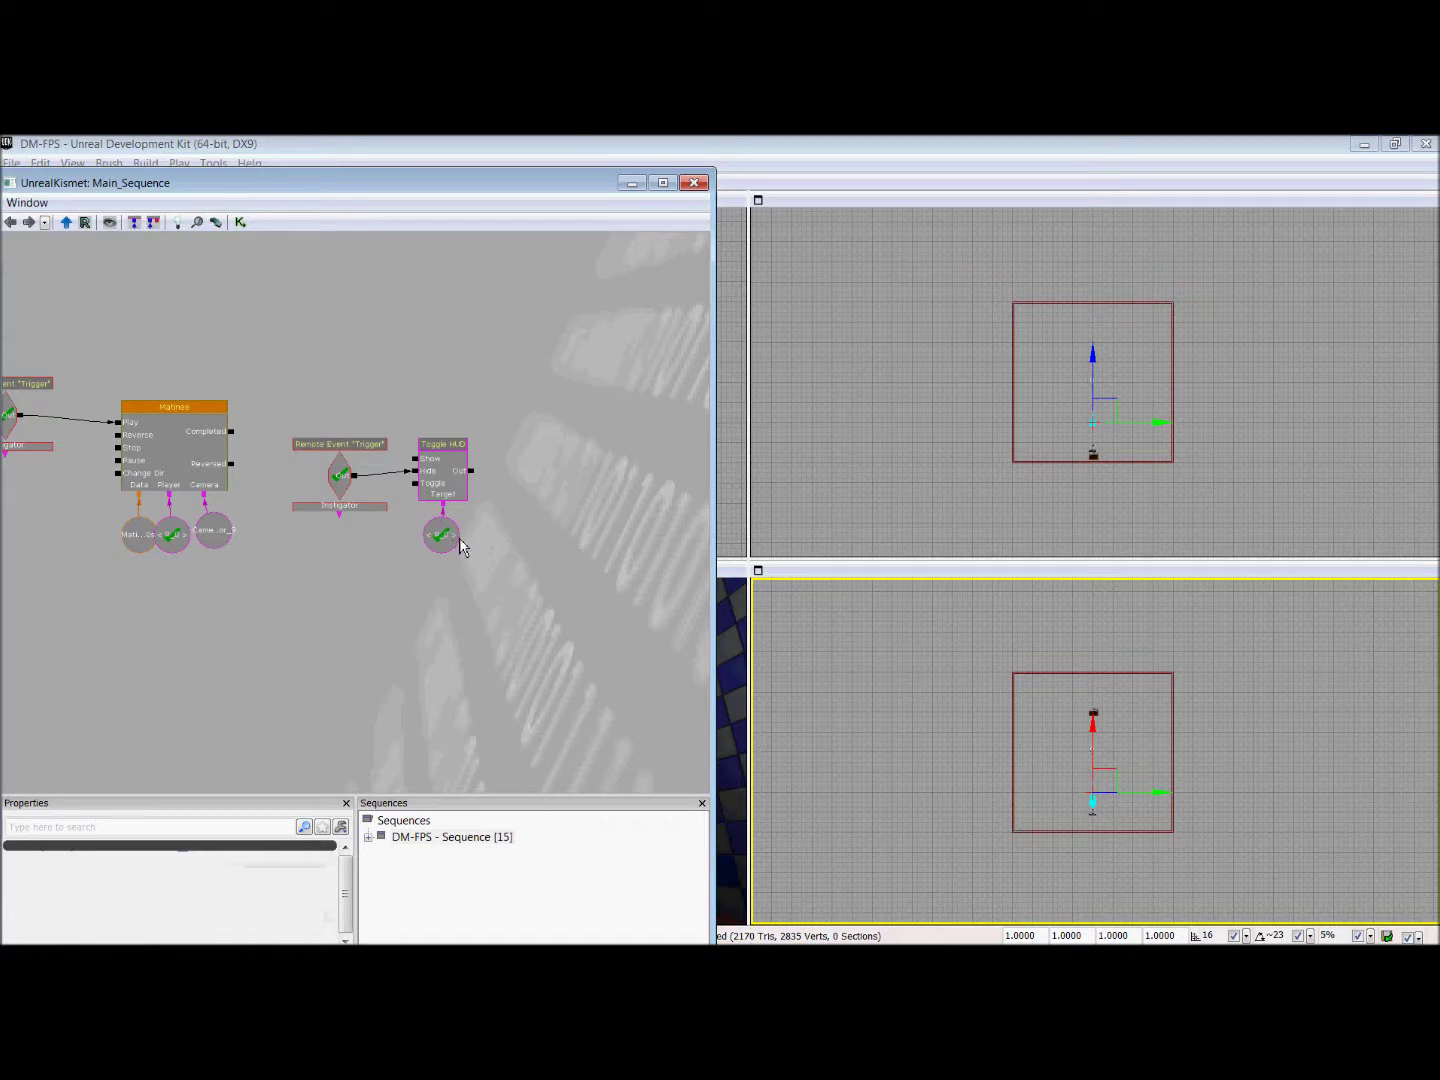
{"action": "scroll", "coordinate": [385, 632], "scroll_direction": "down", "scroll_amount": 2}
{"action": "left_click_drag", "start_coordinate": [385, 632], "coordinate": [506, 652]}
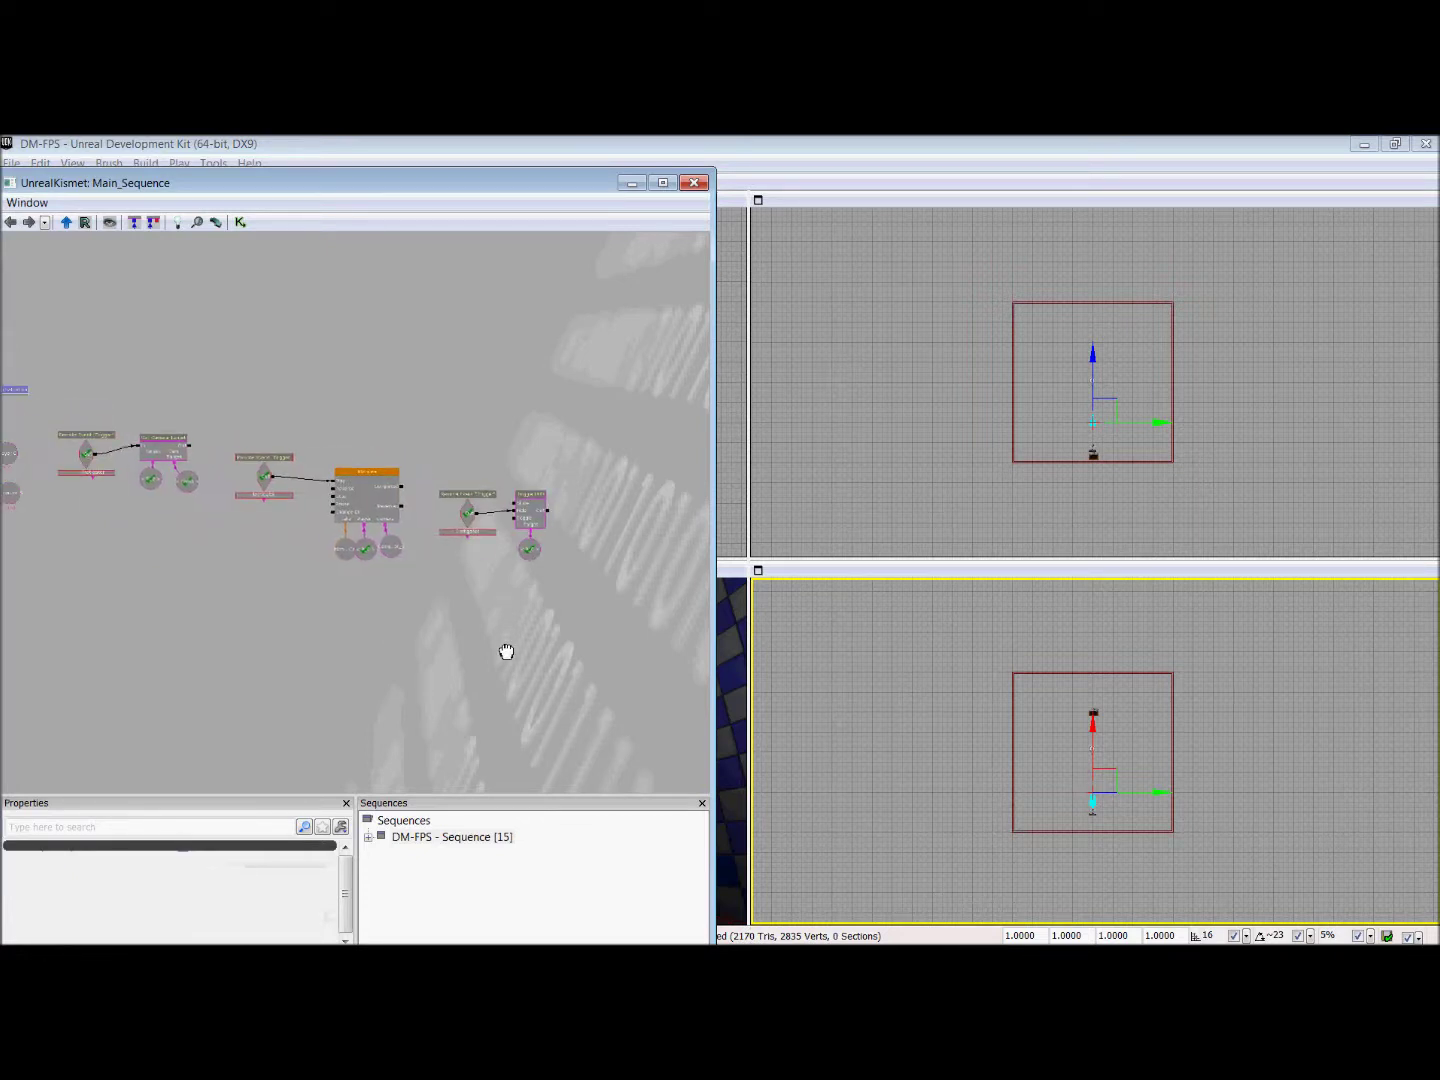
{"action": "left_click", "coordinate": [694, 182]}
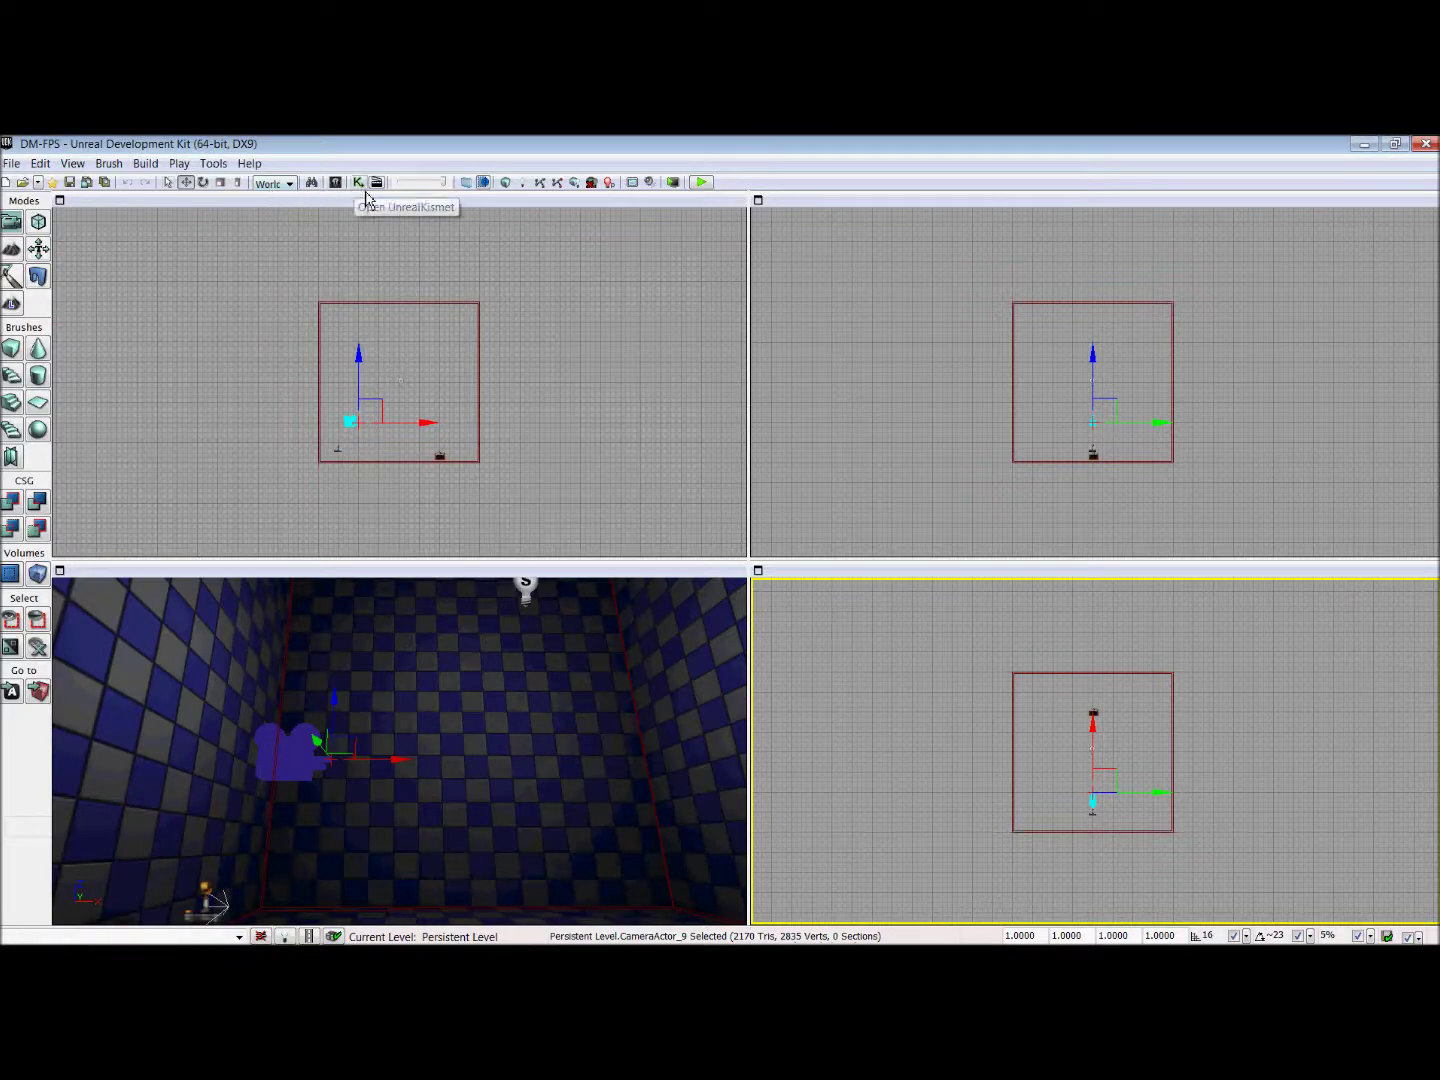
{"action": "left_click", "coordinate": [700, 182]}
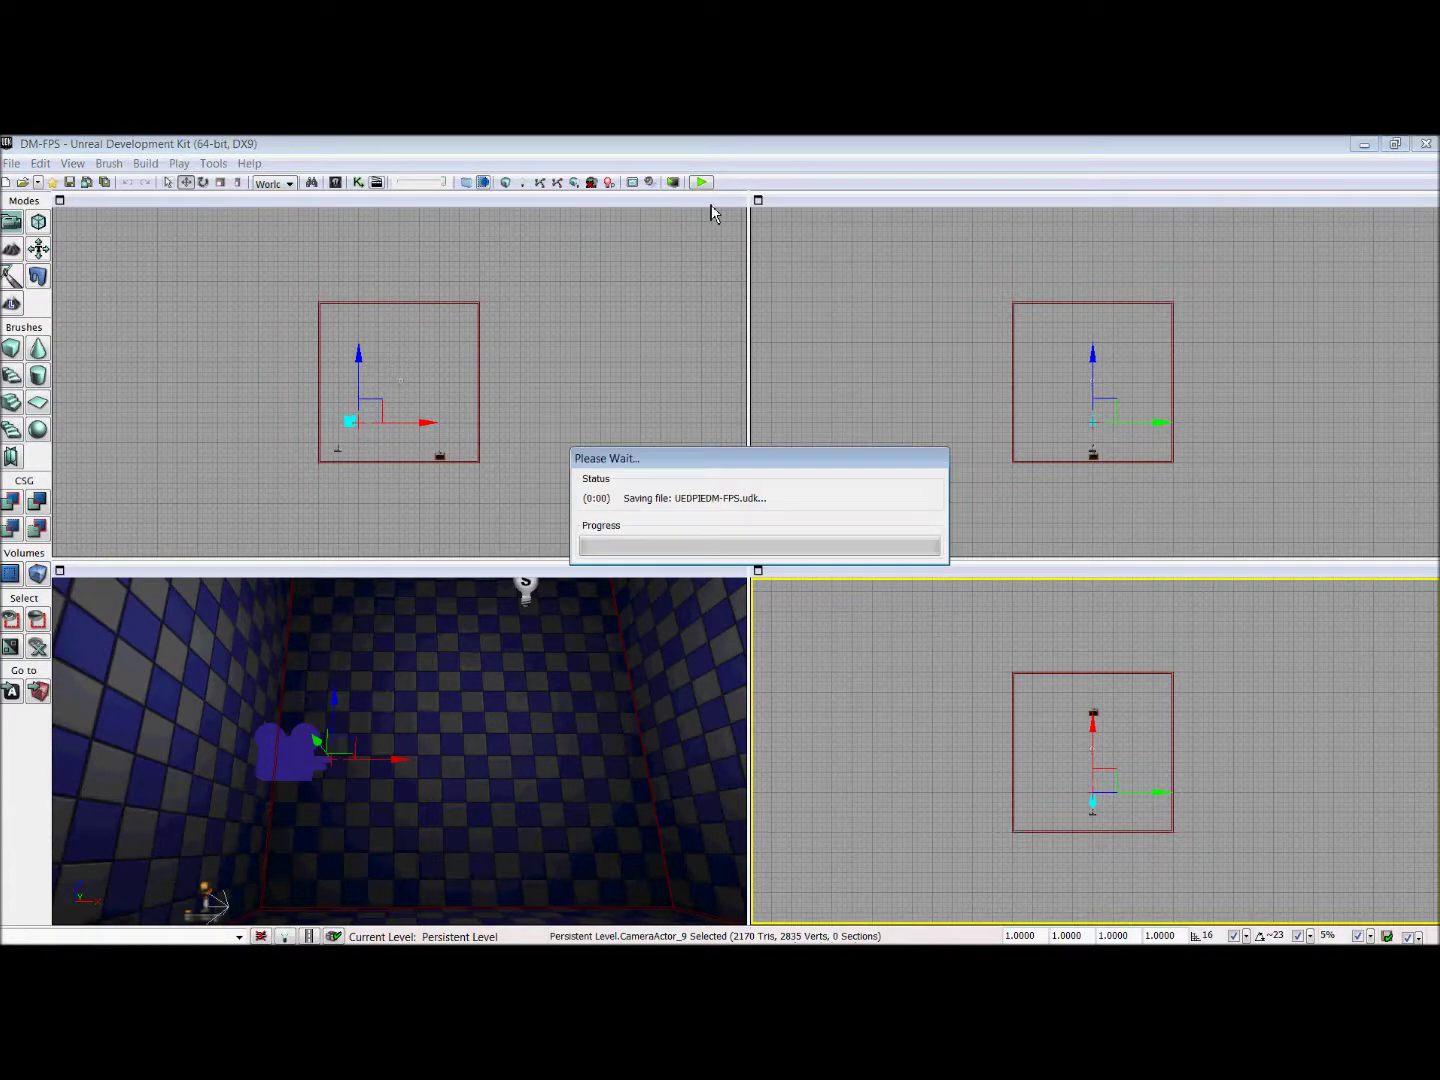
{"action": "key", "text": "w"}
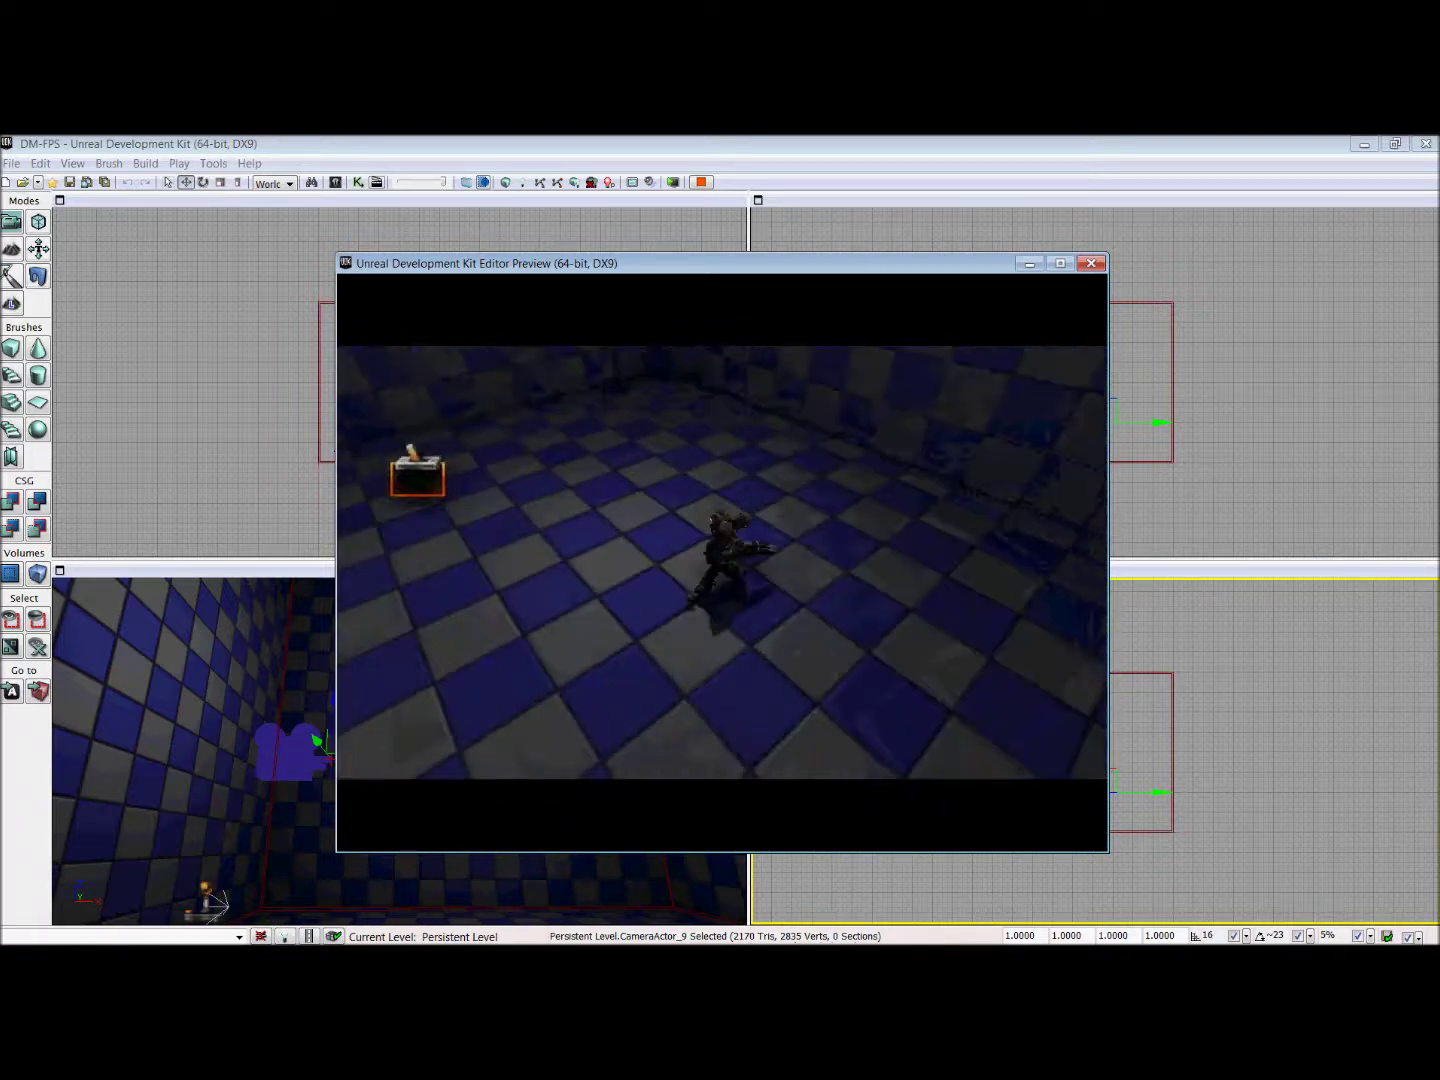
{"action": "key", "text": "Escape"}
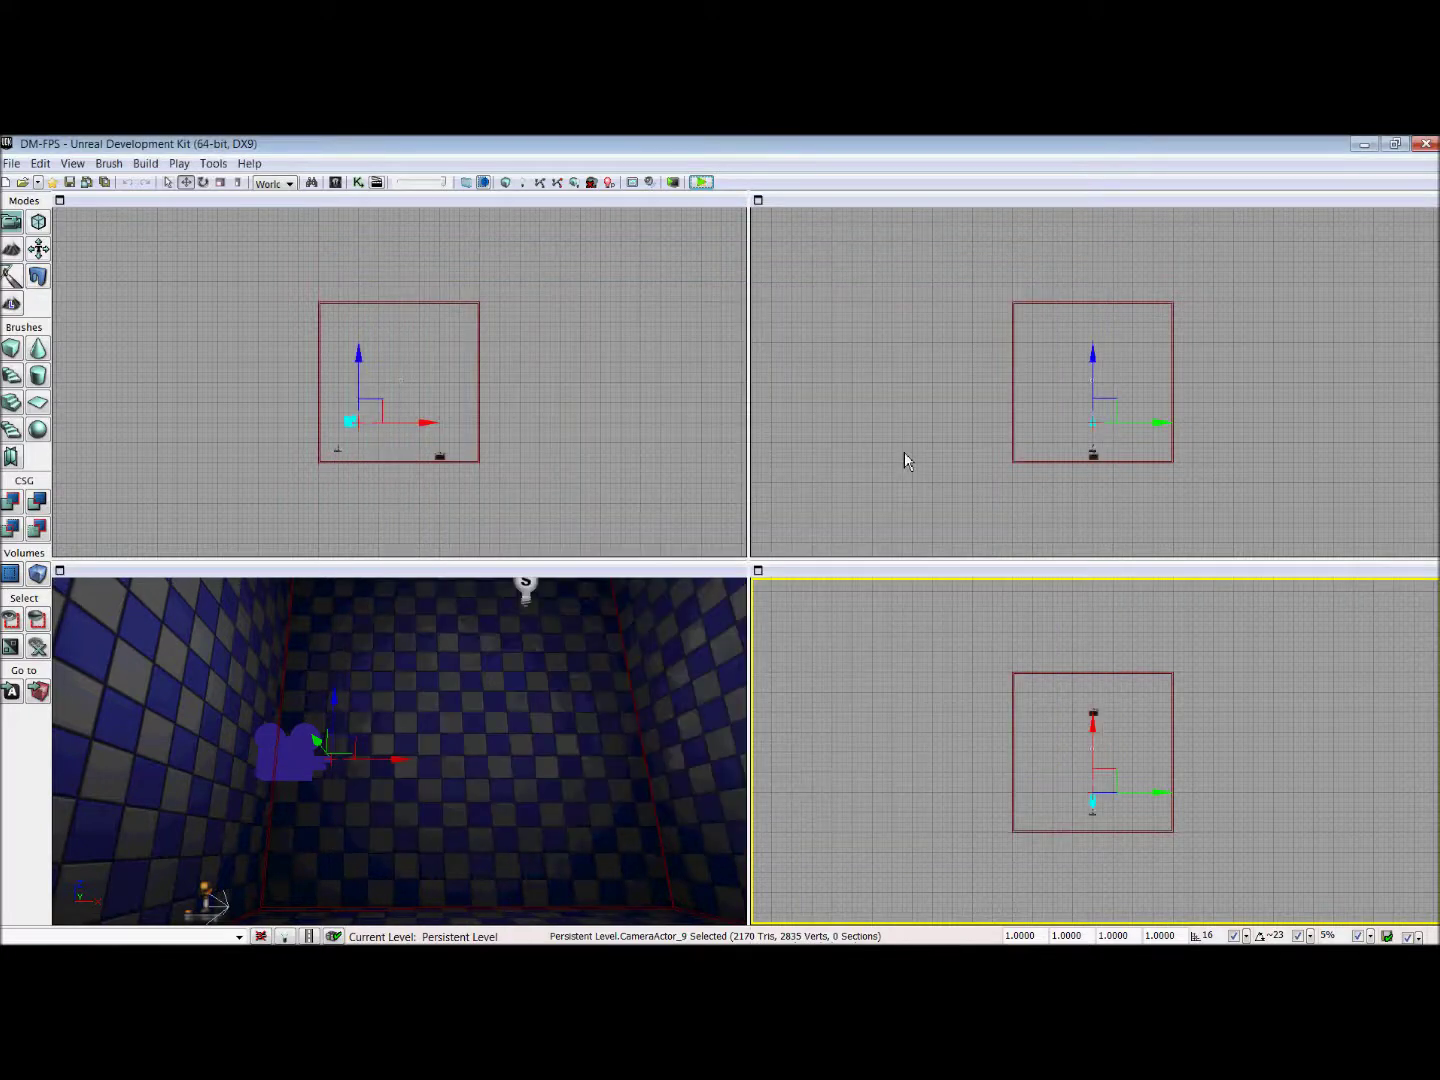
{"action": "mouse_move", "coordinate": [457, 665]}
{"action": "left_mouse_down"}
{"action": "mouse_move", "coordinate": [428, 721]}
{"action": "mouse_move", "coordinate": [463, 722]}
{"action": "left_mouse_up"}
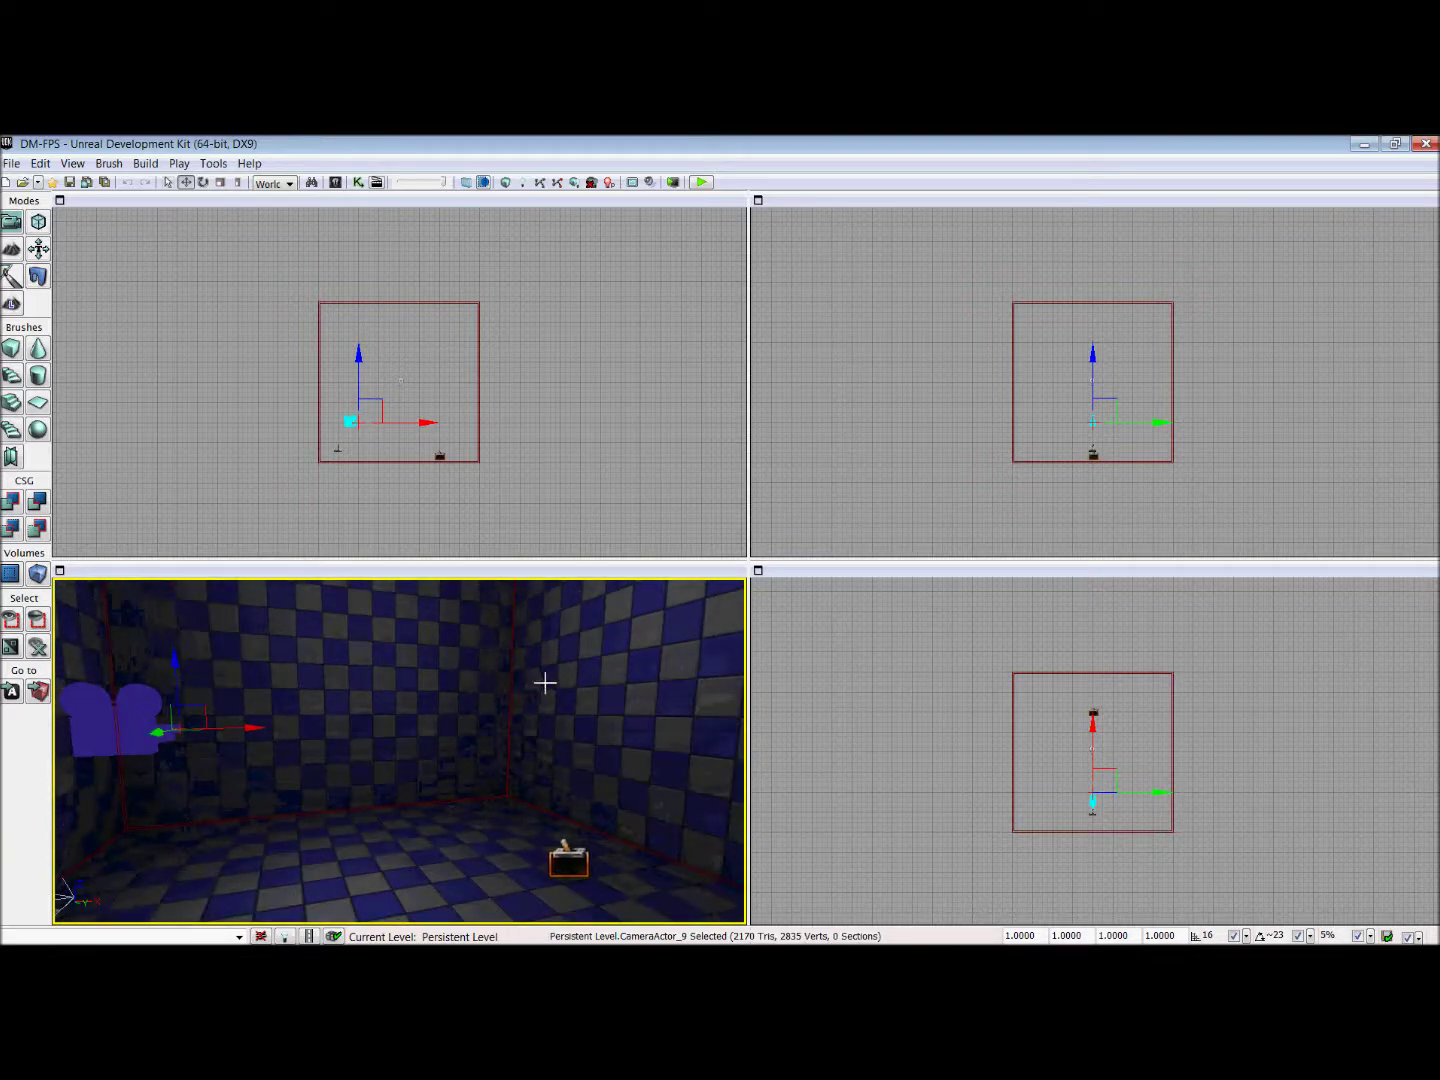